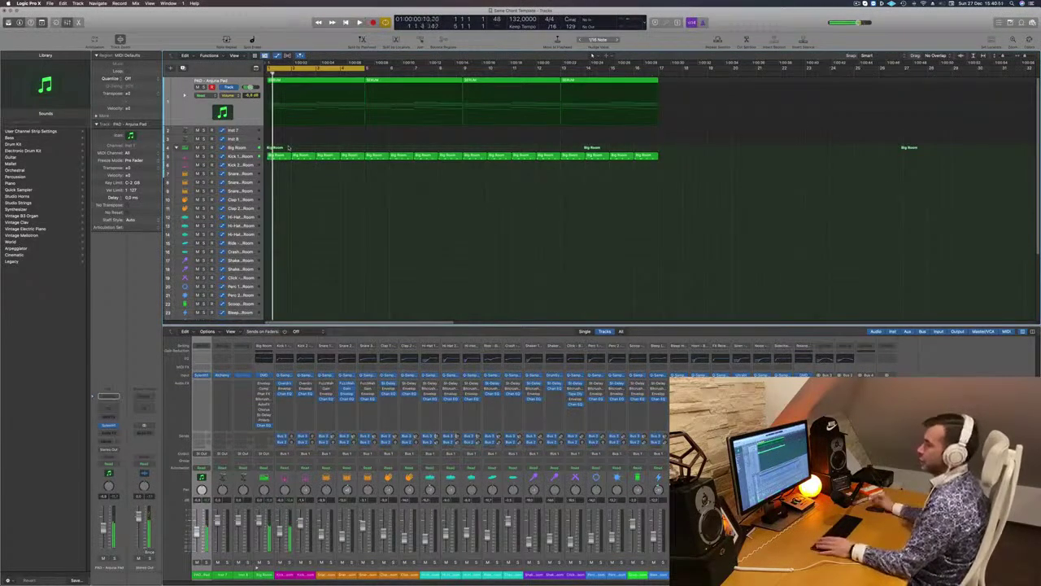
Step: Copy the first Kick 1 region onto the Snare 1 track and keep only its notes on beats 2 and 4
scroll(285, 145, "up", 5)
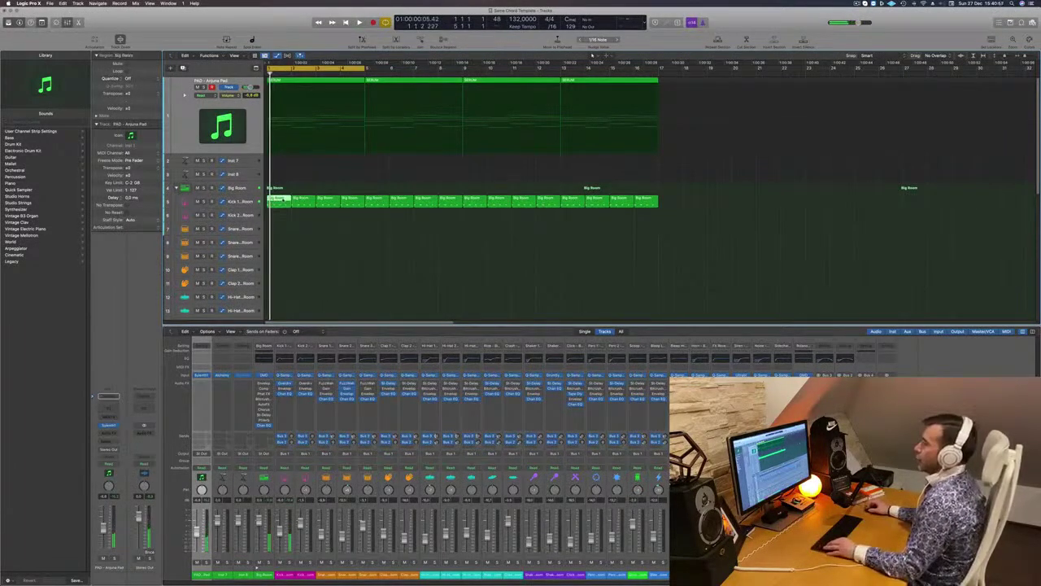
left_click_drag(279, 199, 279, 228)
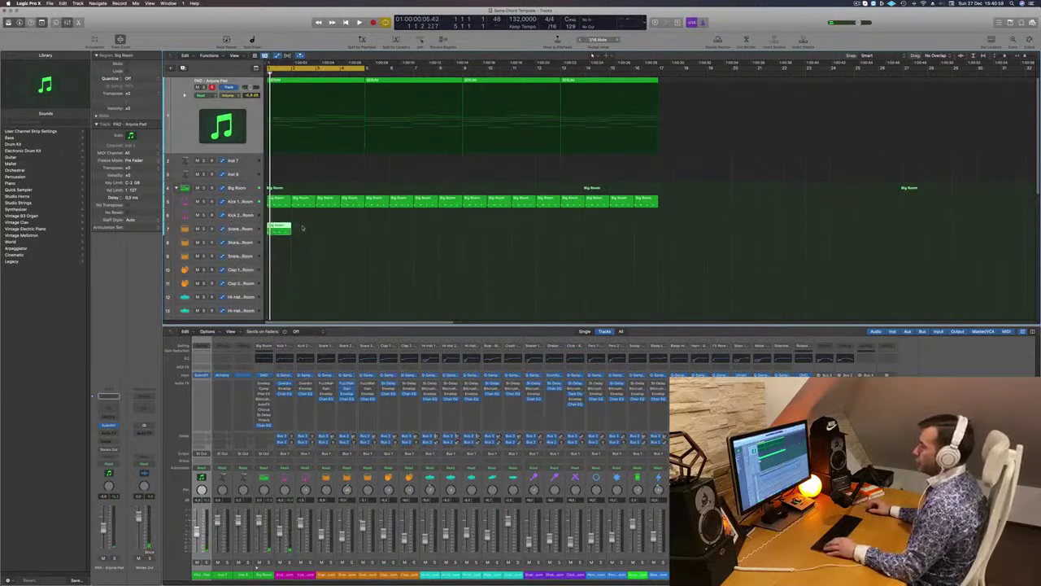
double_click(280, 227)
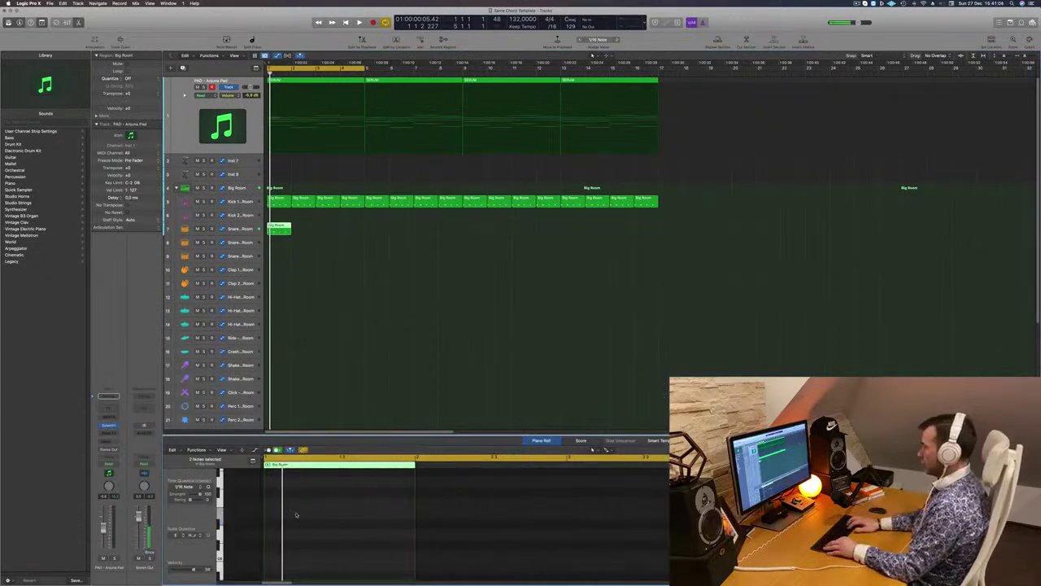
key("space")
key("space")
Step: Repeat the one-bar snare region along the Snare 1 track up to bar 17 and play the result
left_click_drag(280, 227, 386, 231)
mouse_move(483, 225)
left_mouse_down()
mouse_move(242, 237)
mouse_move(484, 233)
left_mouse_up()
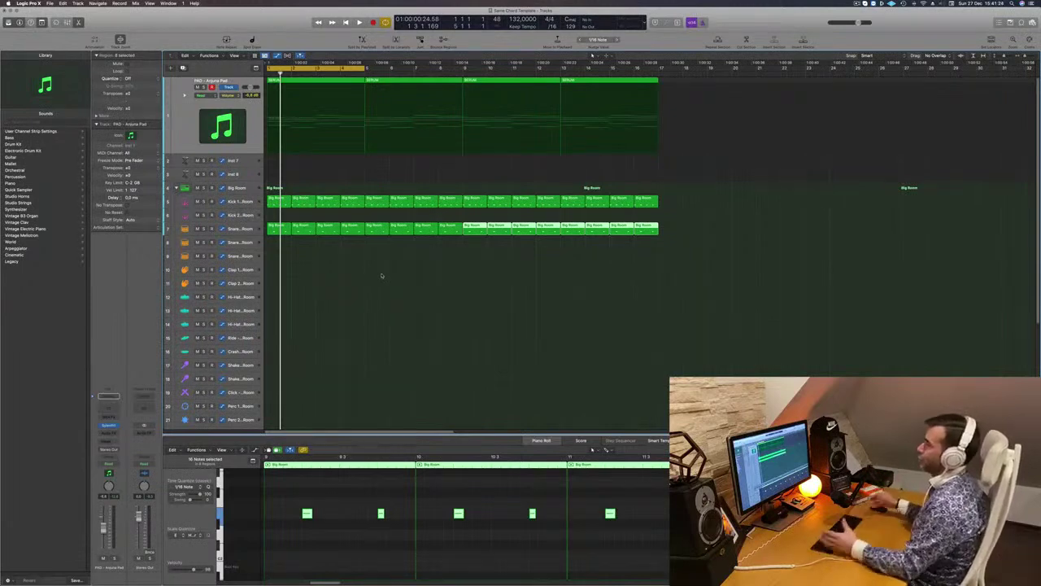
left_click(382, 276)
key("space")
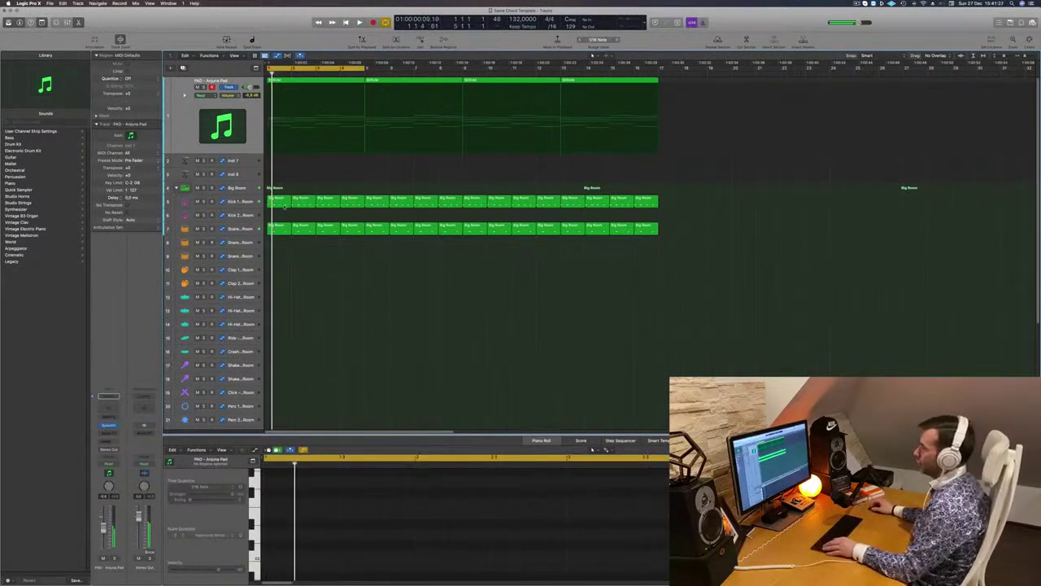
Step: Copy the first Kick 1 region onto the Hi-Hat 1 track and shift its four notes to the off-beats
left_click(283, 206)
left_click_drag(281, 202, 279, 297)
left_click_drag(391, 502, 255, 521)
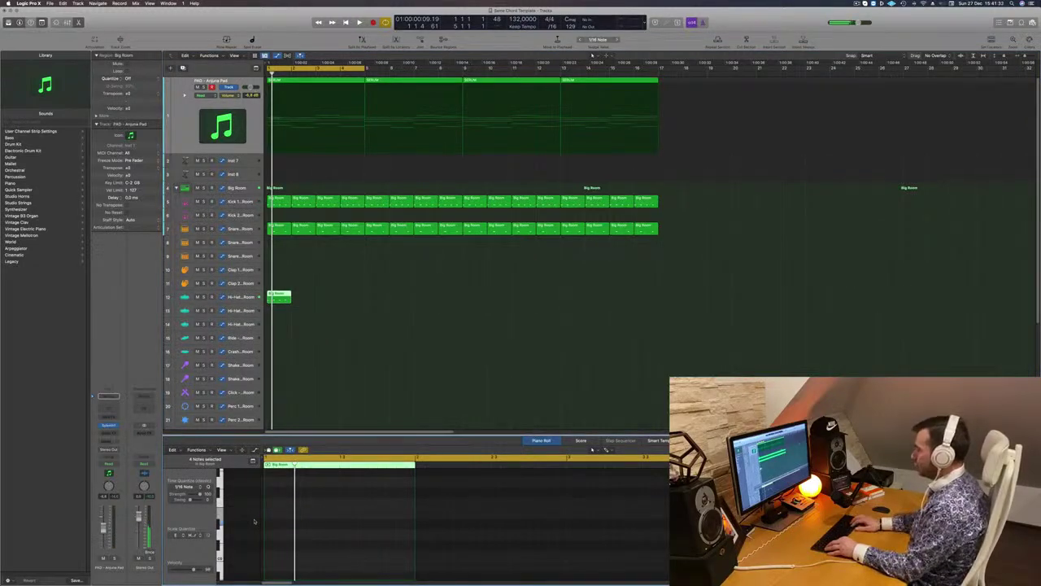
key("space")
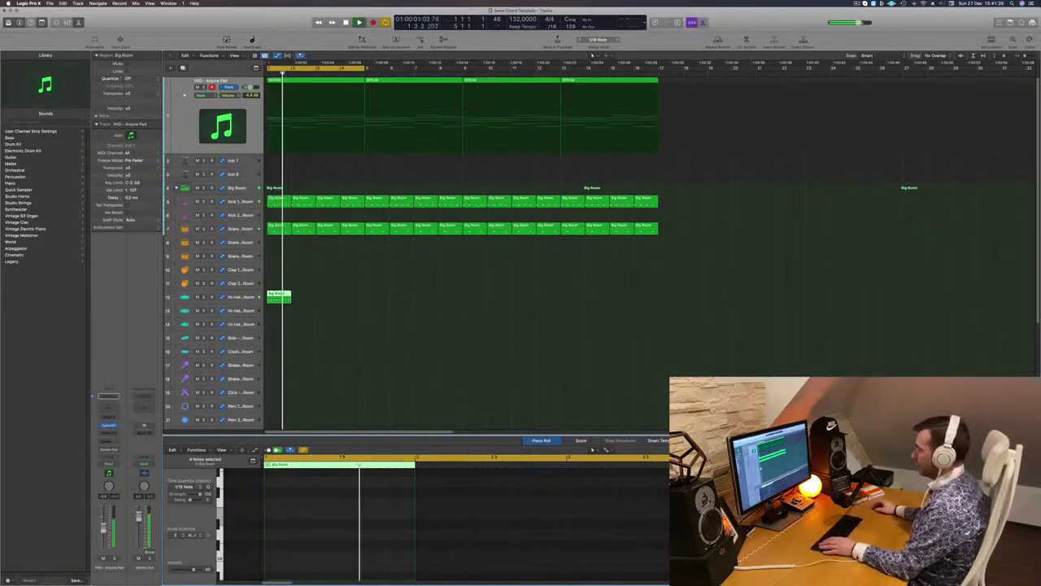
Step: Move the off-beat region to the Hi-Hat 2 track and repeat it up to bar 17
left_click_drag(280, 298, 399, 315)
key("space")
left_click(286, 311, "shift")
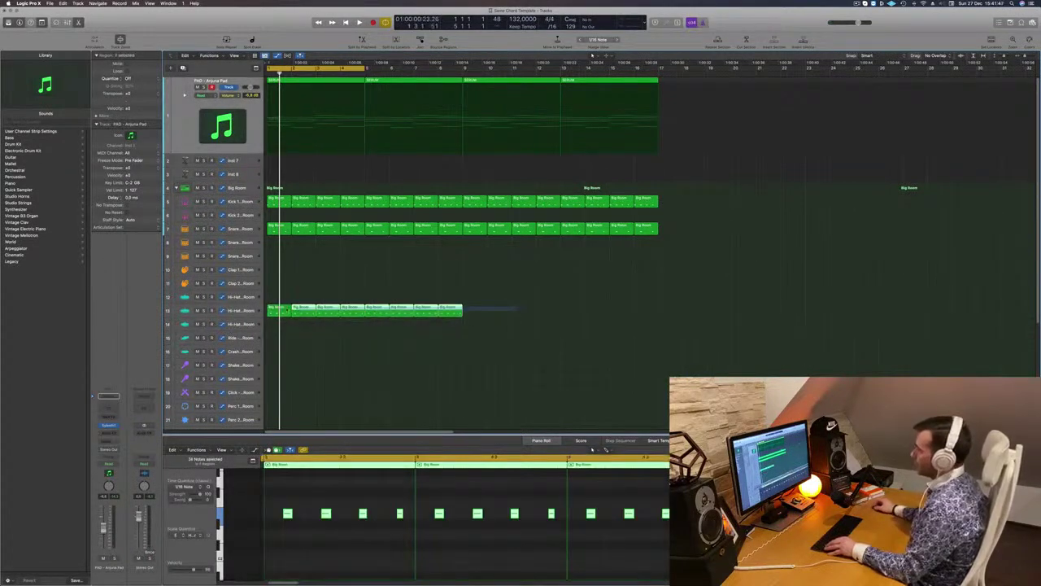
left_click_drag(289, 312, 488, 315)
left_click(380, 289)
key("space")
Step: Play the loop and copy the first four Hi-Hat 2 regions onto the Scoop track
left_click(236, 310)
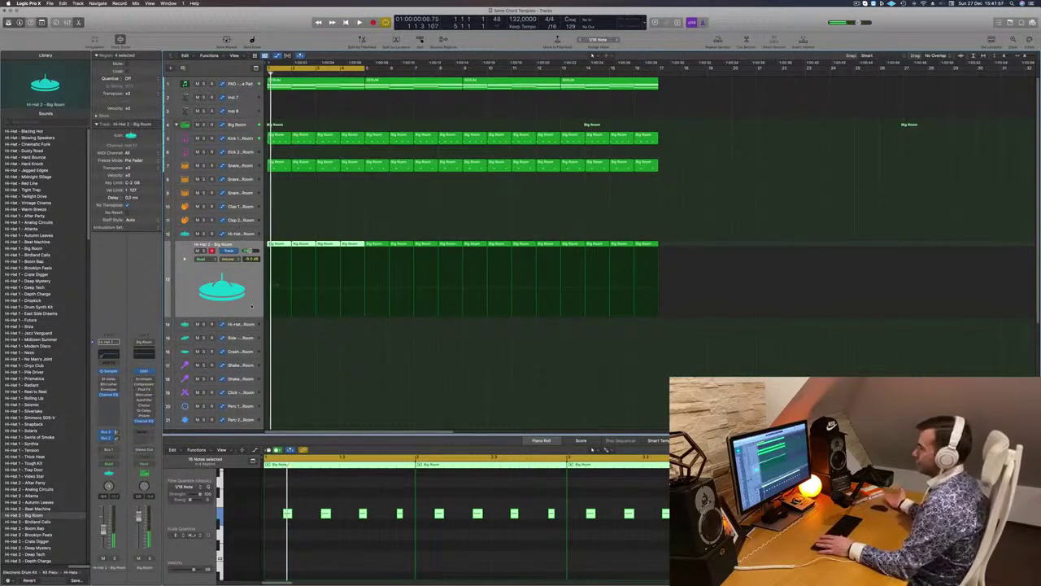
key("space")
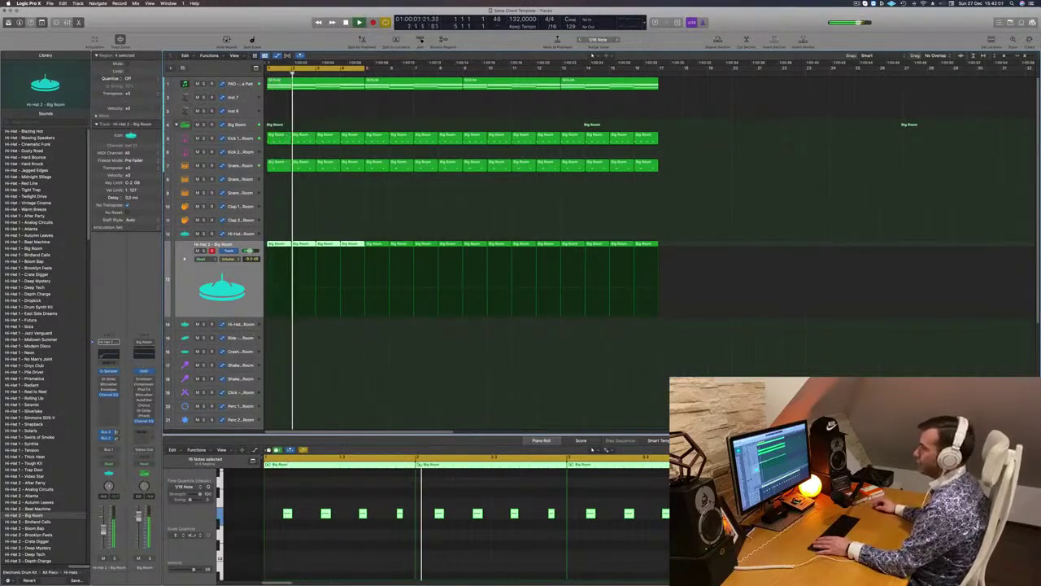
scroll(306, 365, "down", 5)
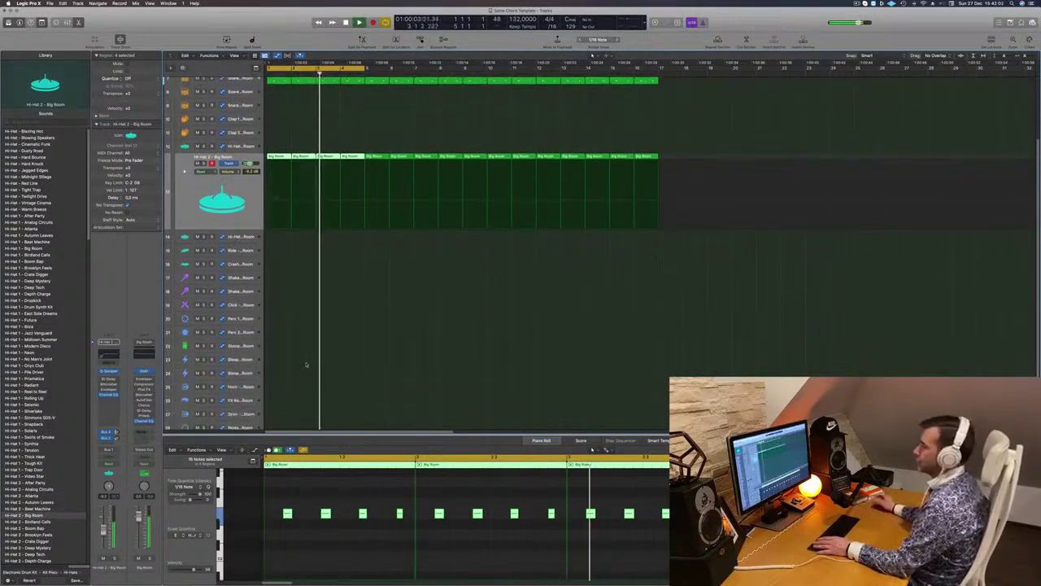
scroll(305, 365, "down", 3)
scroll(277, 136, "down", 1)
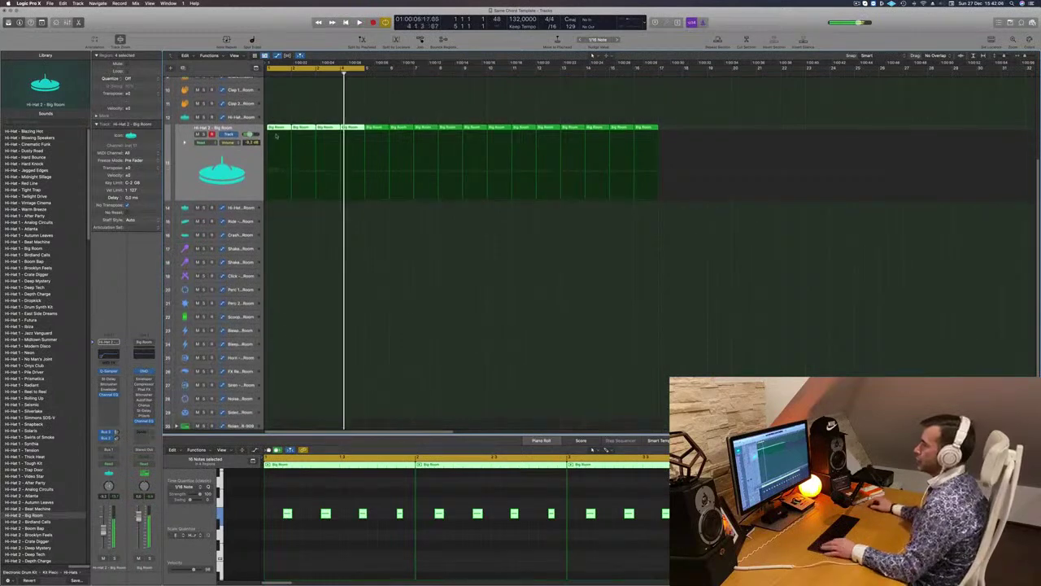
left_click_drag(279, 155, 276, 316)
Step: Keep only the last off-beat note in the first Scoop region, lower its pitch, and delete the other three copied regions
left_click_drag(278, 511, 375, 520)
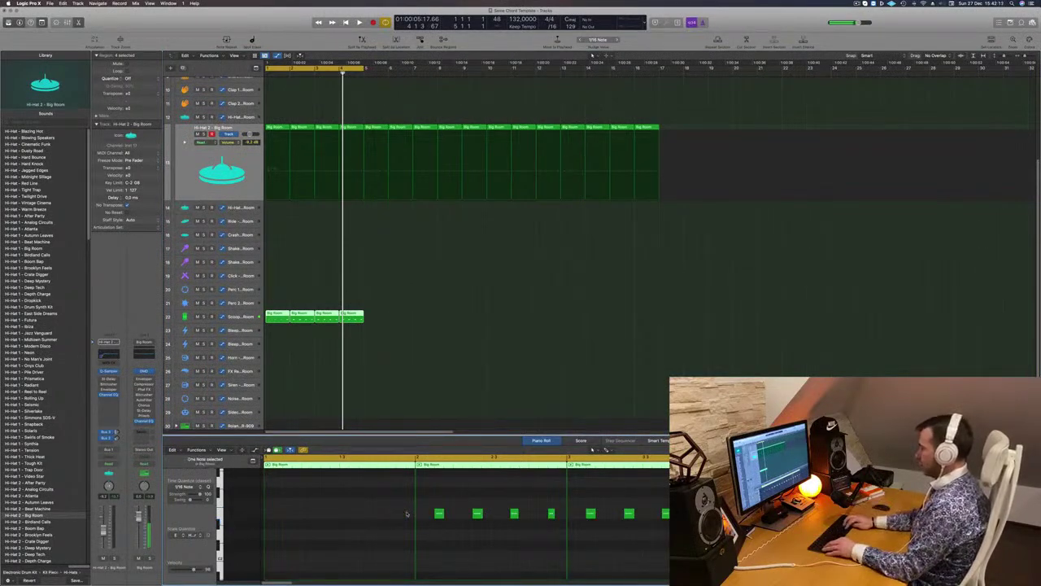
key("space")
scroll(406, 514, "down", 5)
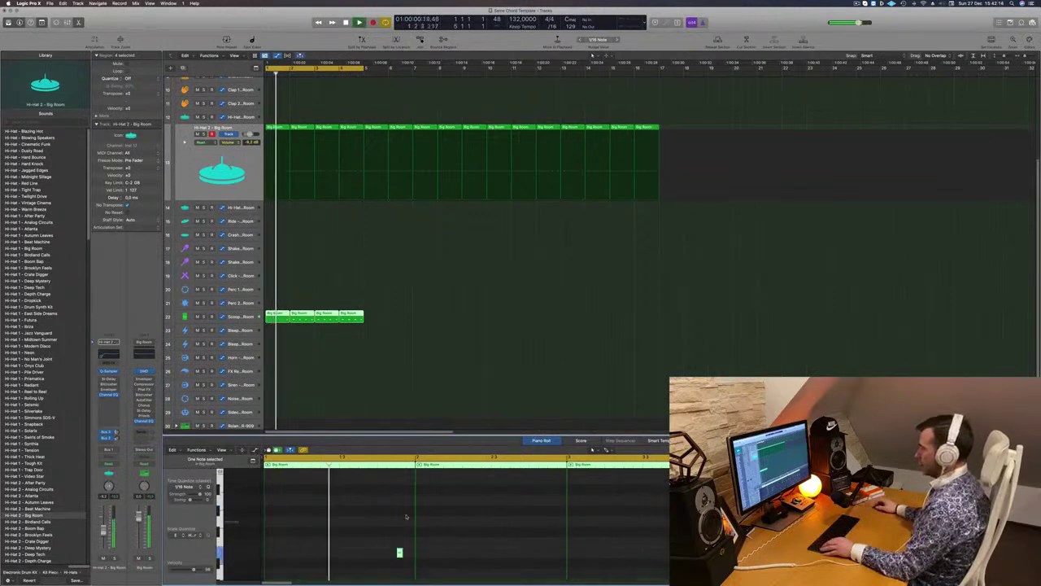
mouse_move(402, 314)
left_mouse_down()
mouse_move(299, 323)
mouse_move(401, 325)
mouse_move(384, 319)
left_mouse_up()
key("Delete")
Step: Repeat the one-note Scoop region up to bar 17 and play the beat
left_click(270, 318)
left_click(284, 318, "shift")
left_click_drag(305, 320, 505, 322)
key("space")
Step: Insert a Compressor in the next free effect slot of the PAD - Anjuna Pad track
scroll(342, 245, "up", 5)
scroll(343, 245, "up", 5)
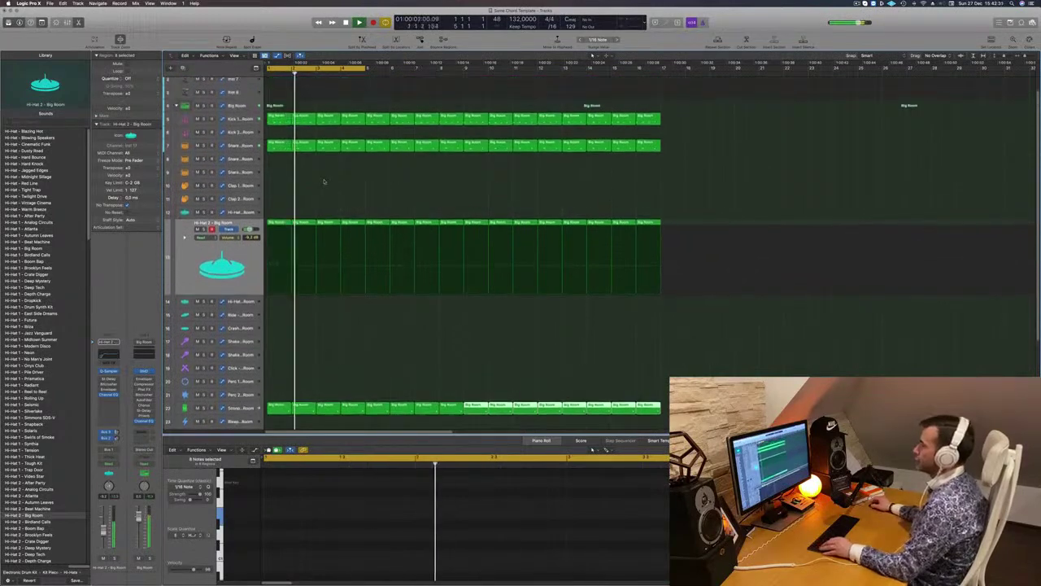
scroll(296, 97, "up", 3)
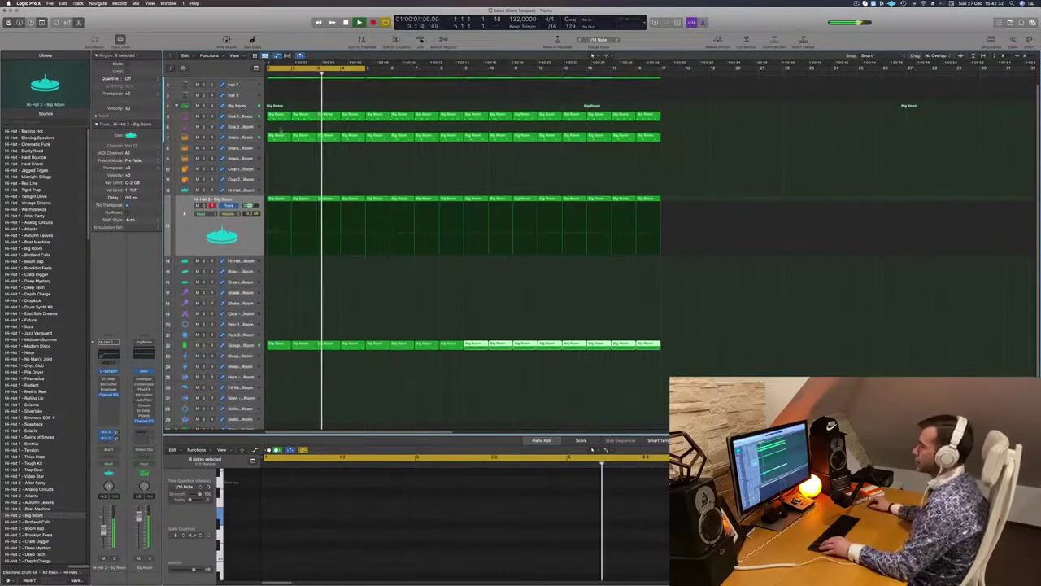
left_click(239, 81)
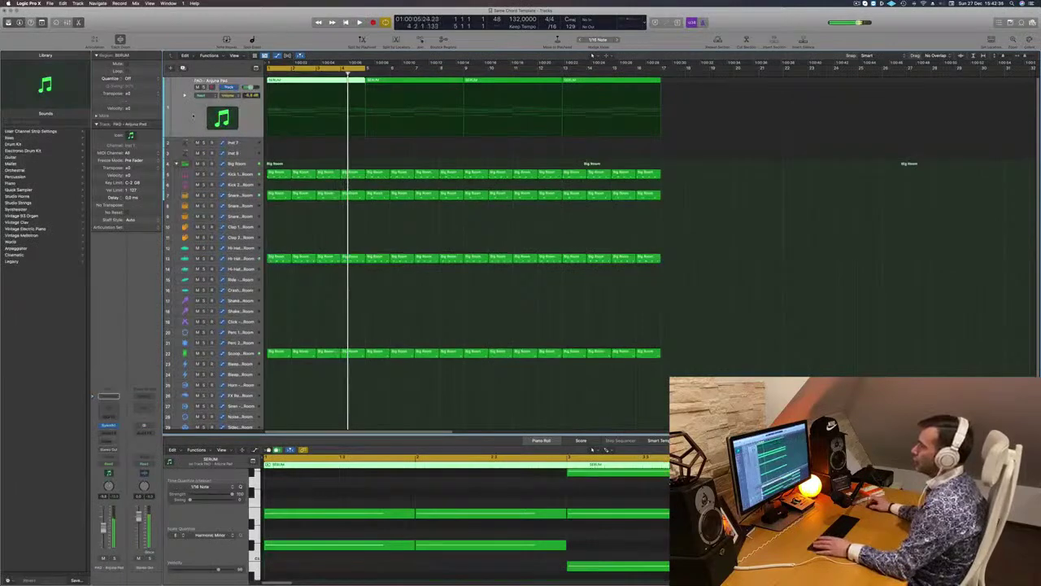
left_click(109, 432)
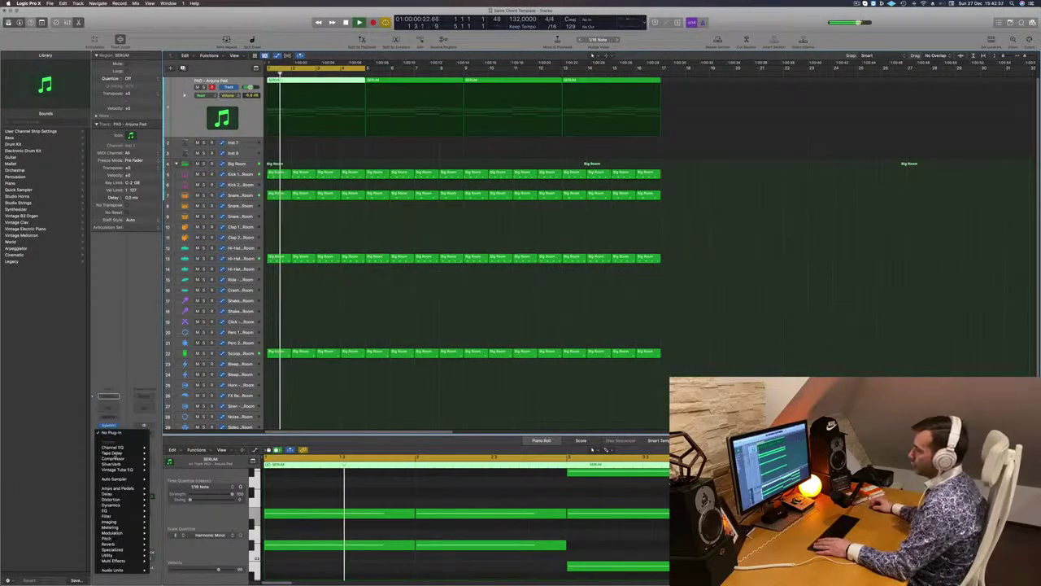
mouse_move(122, 458)
left_click(167, 464)
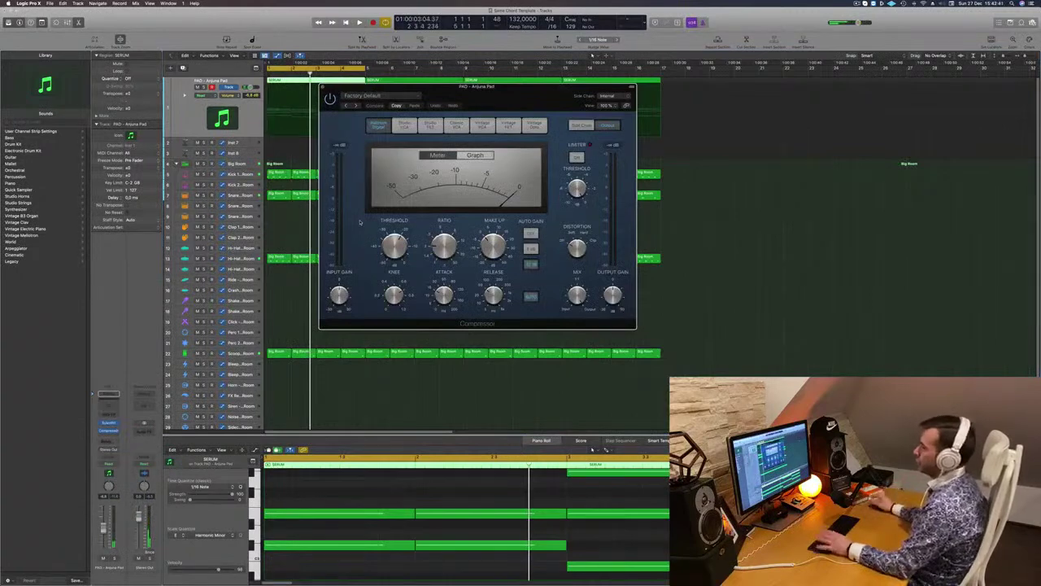
Step: Set the compressor's side chain to Kick 1 - Big Room, the ratio to about 2.5:1 and the threshold to about -16 dB
key("space")
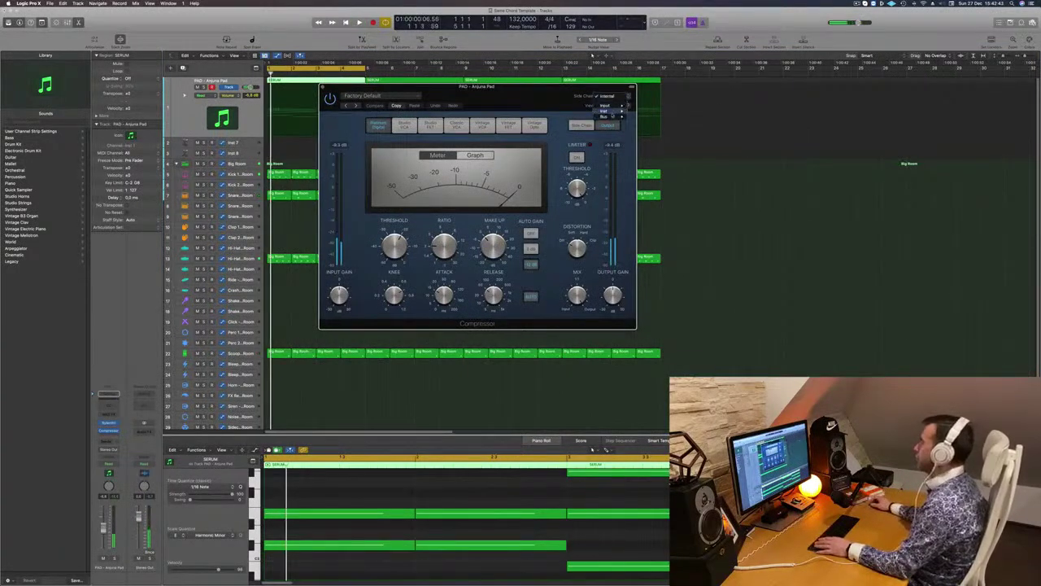
mouse_move(612, 113)
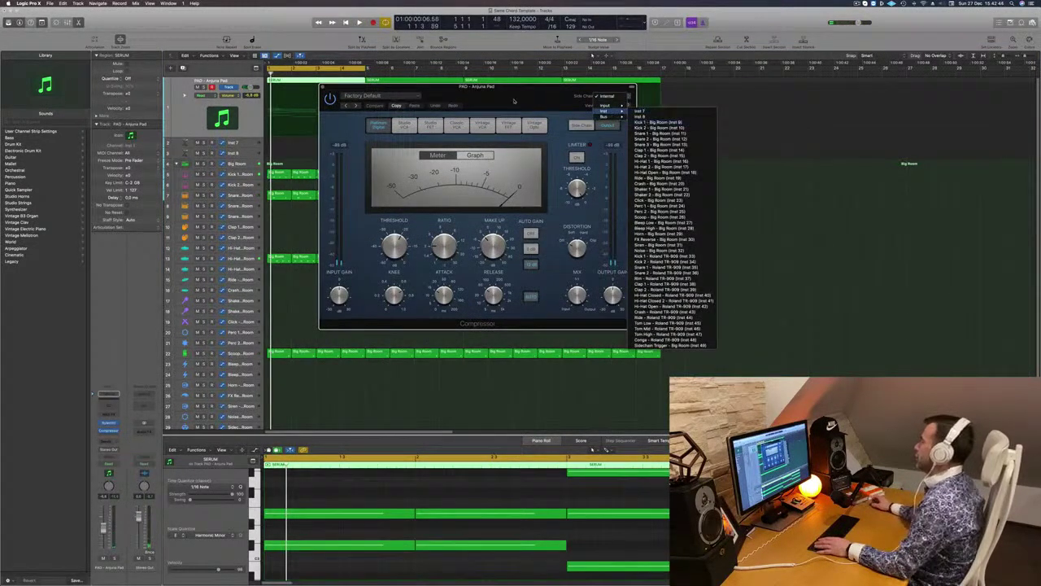
left_click(660, 122)
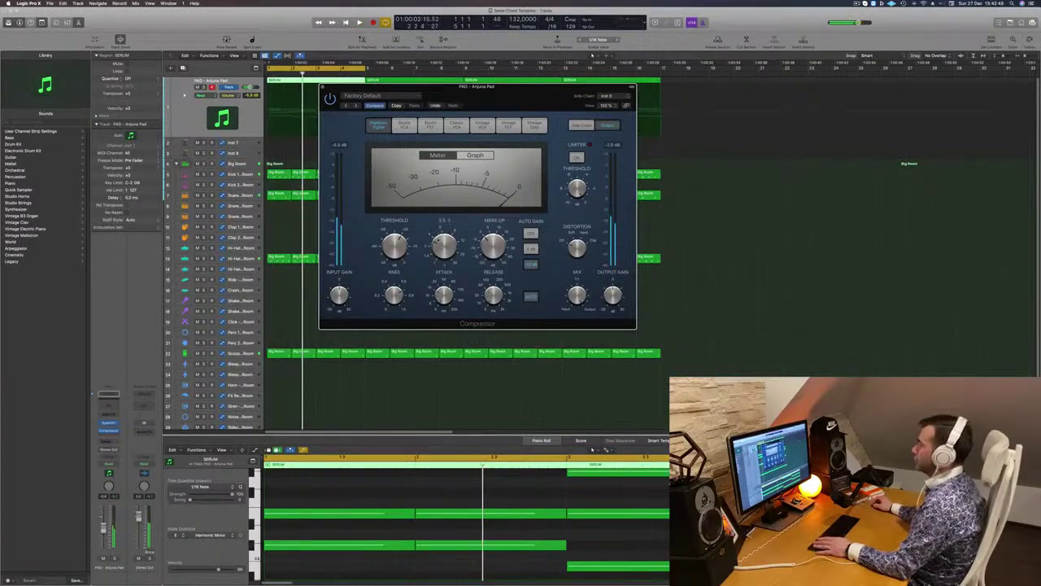
key("space")
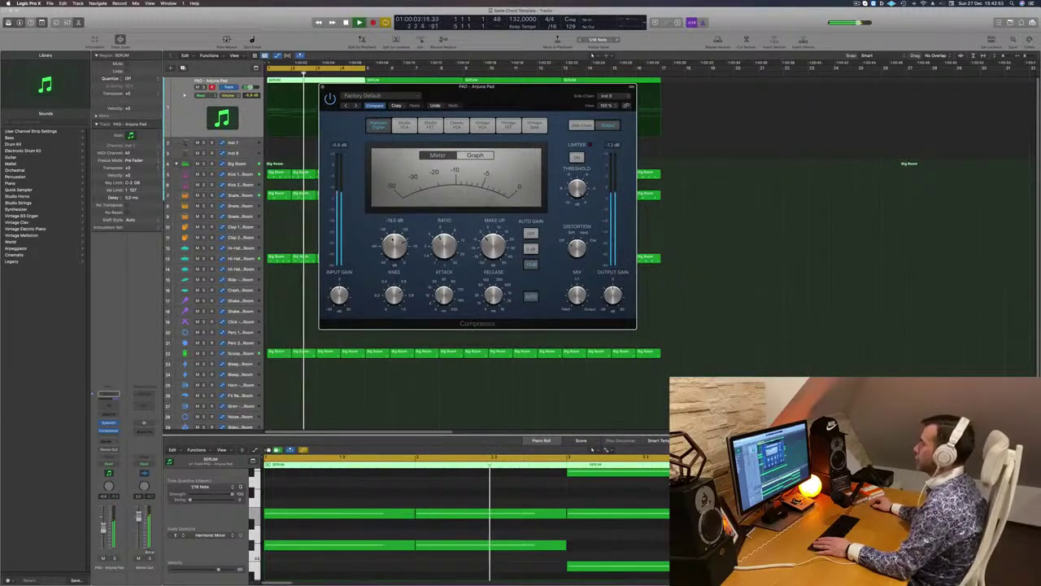
left_click_drag(523, 100, 538, 99)
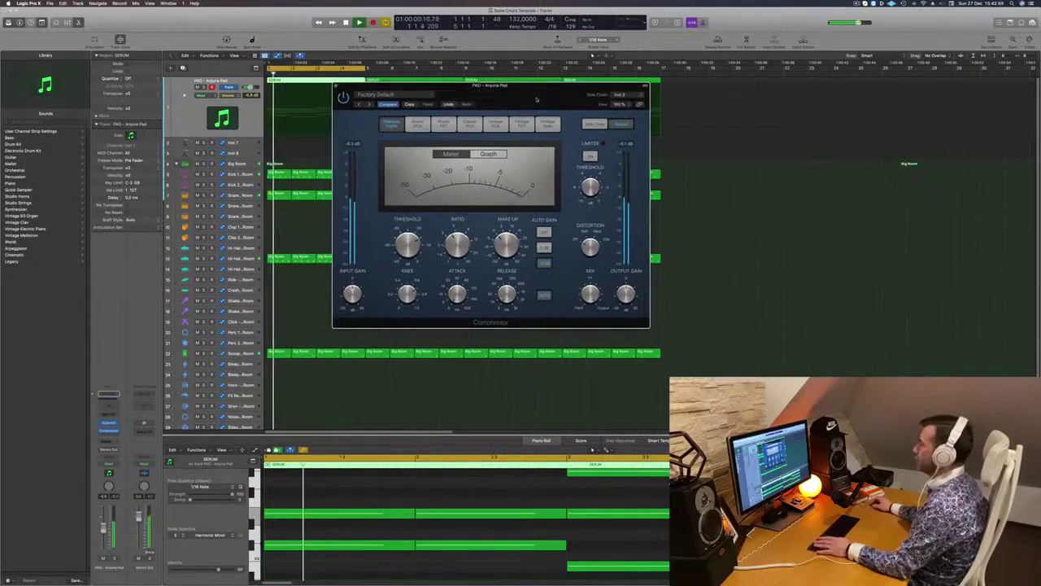
left_click(336, 87)
key("space")
key("space")
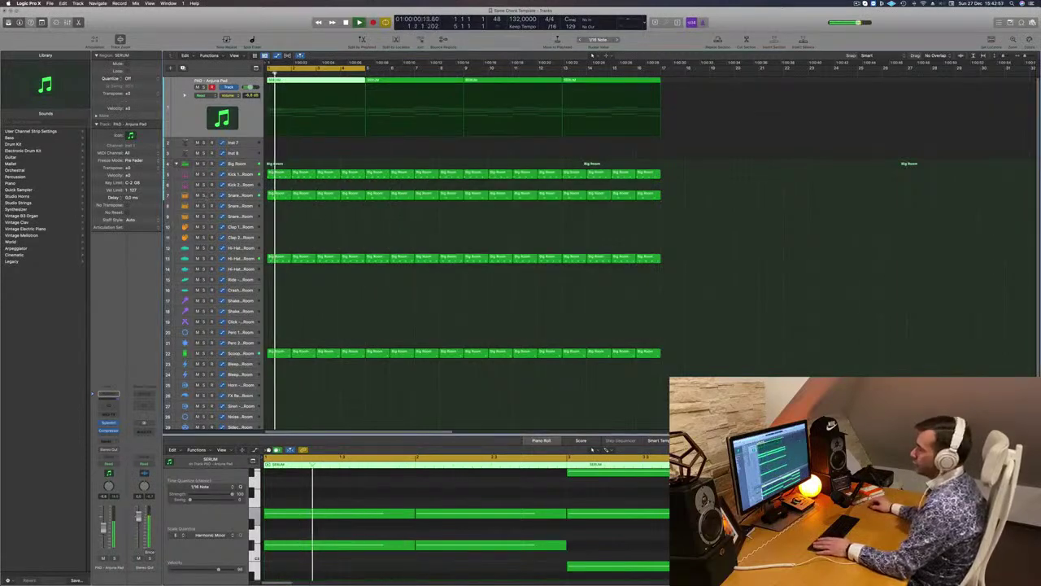
Step: Add a send to Bus 7 on the pad track during playback
key("space")
key("space")
left_click(107, 445)
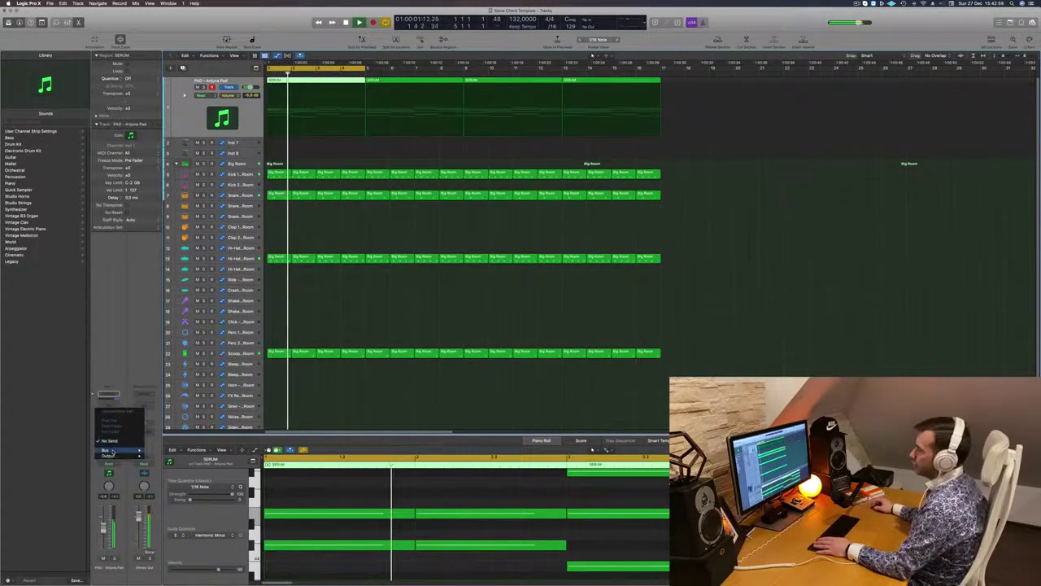
mouse_move(109, 450)
left_click(167, 404)
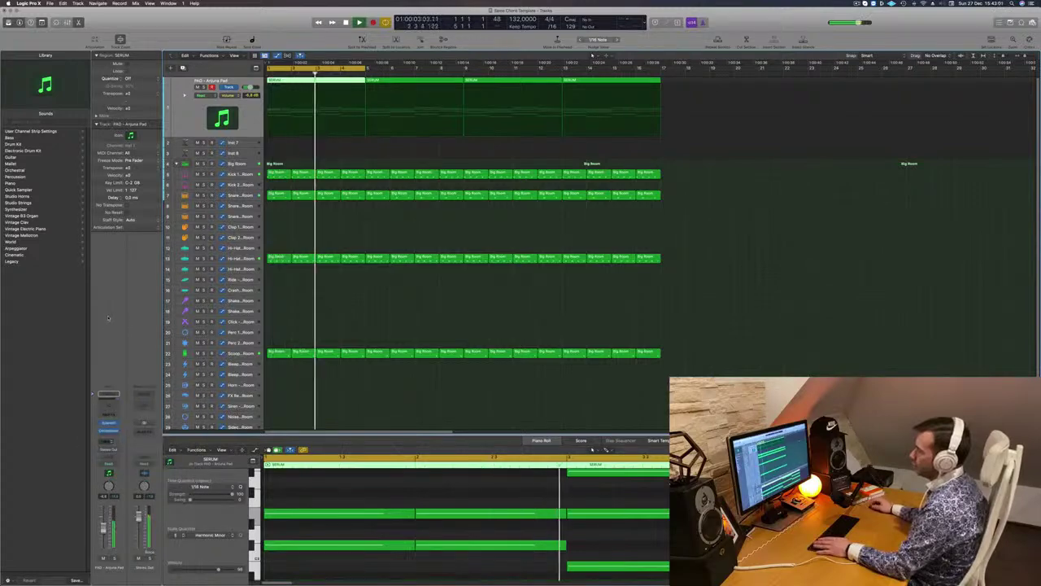
Step: Insert a stereo SilverVerb on the Bus 7 aux channel and load the grandiose preset
left_click(143, 428)
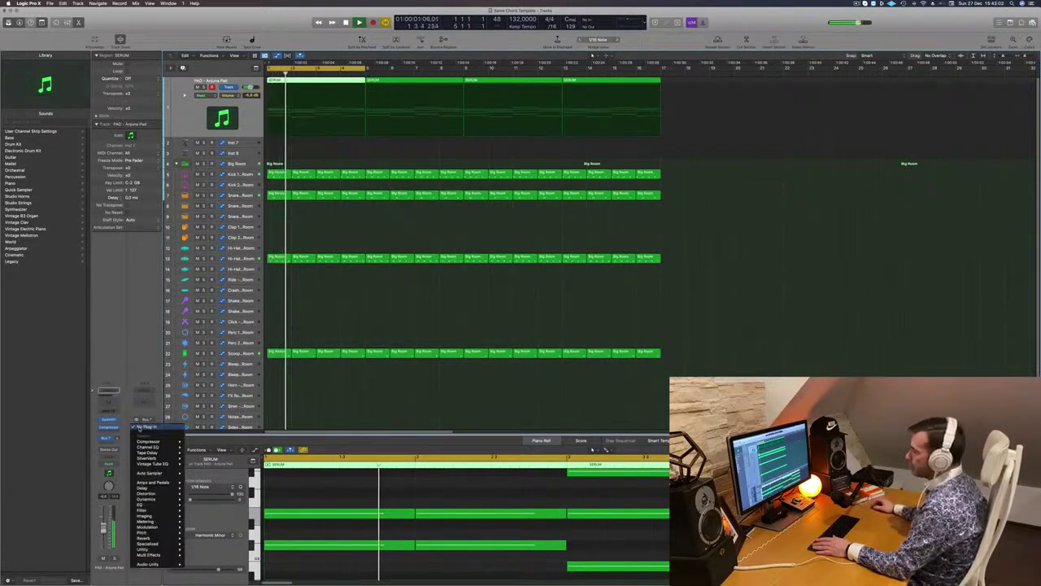
mouse_move(155, 463)
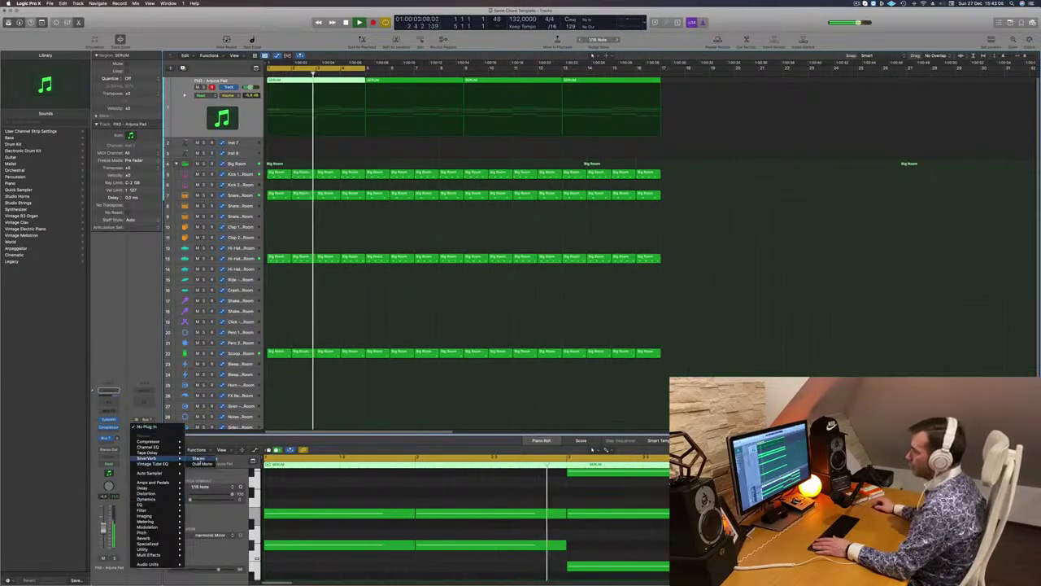
left_click(200, 458)
left_click(382, 95)
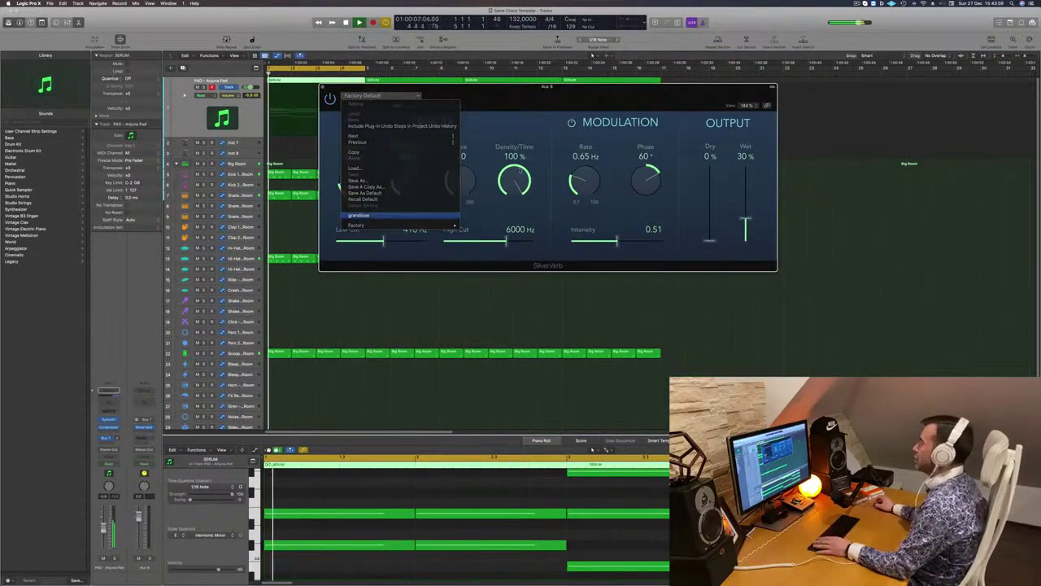
left_click(359, 215)
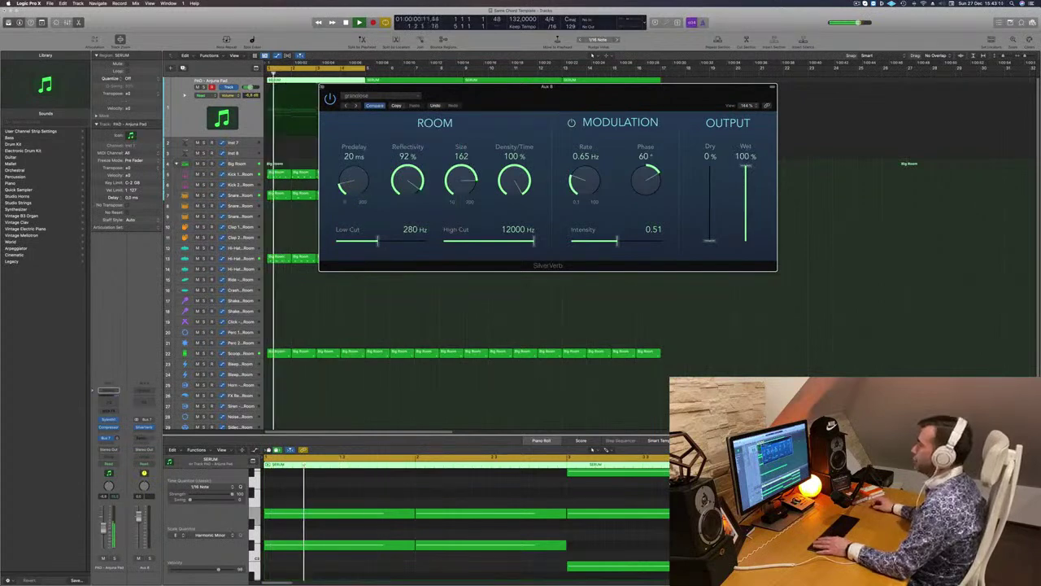
left_click(322, 87)
Step: Play the loop from the start and adjust the pad's Bus 7 send level
key("Return")
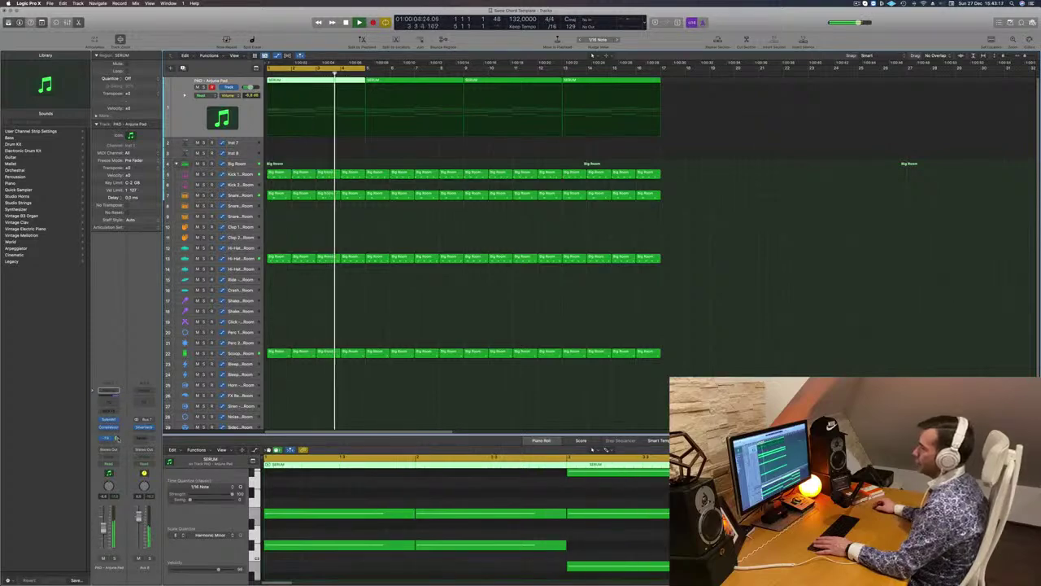
key("Return")
key("space")
Step: Adjust the Filter Control cutoff in the pad's Sylenth1 instrument and set the track volume to -15.8 dB
left_click(108, 420)
key("space")
key("space")
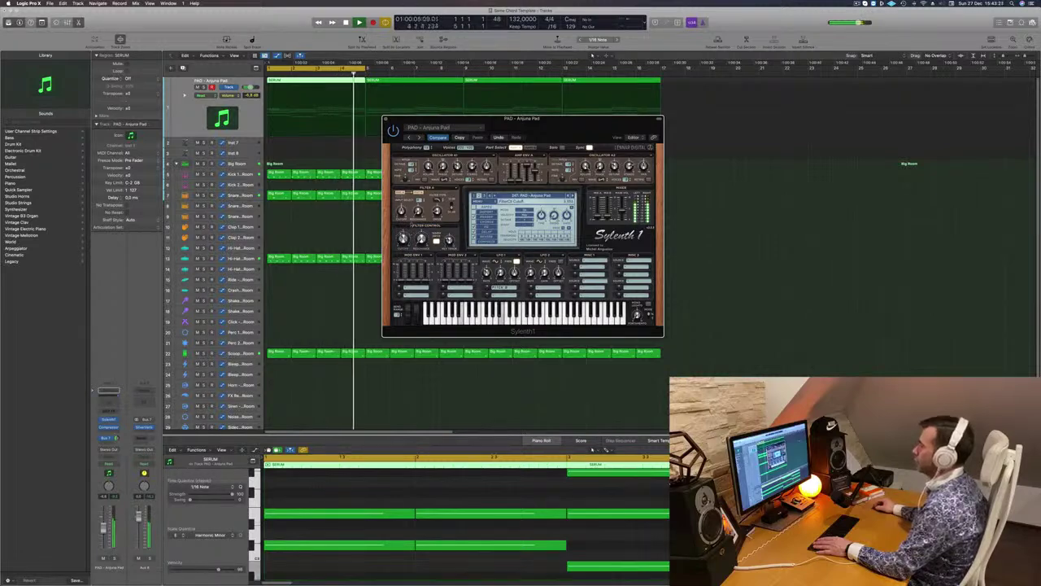
left_click(386, 120)
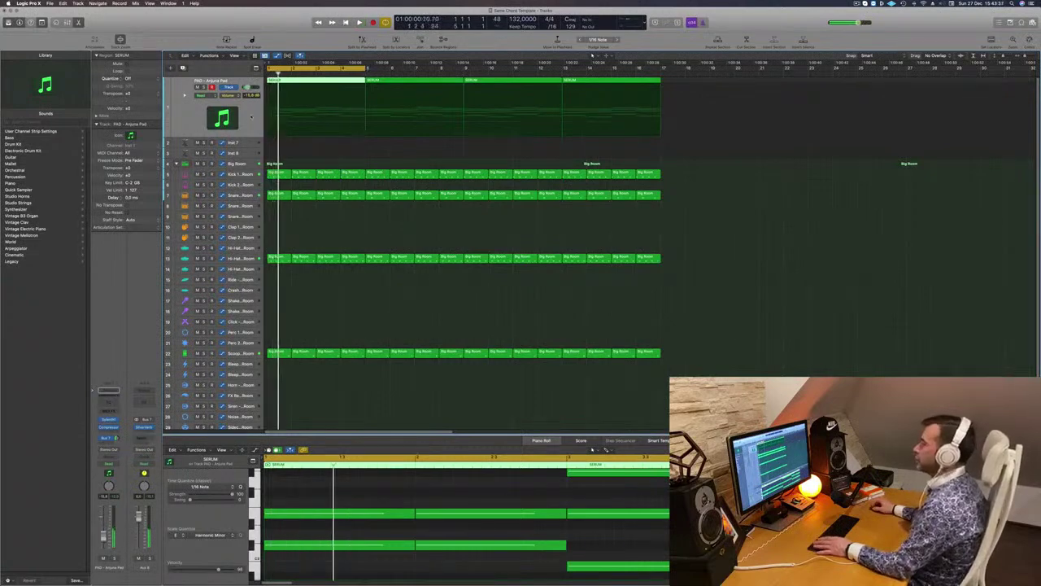
Step: Create a new track that duplicates the pad track's instrument and channel settings
key("super+d")
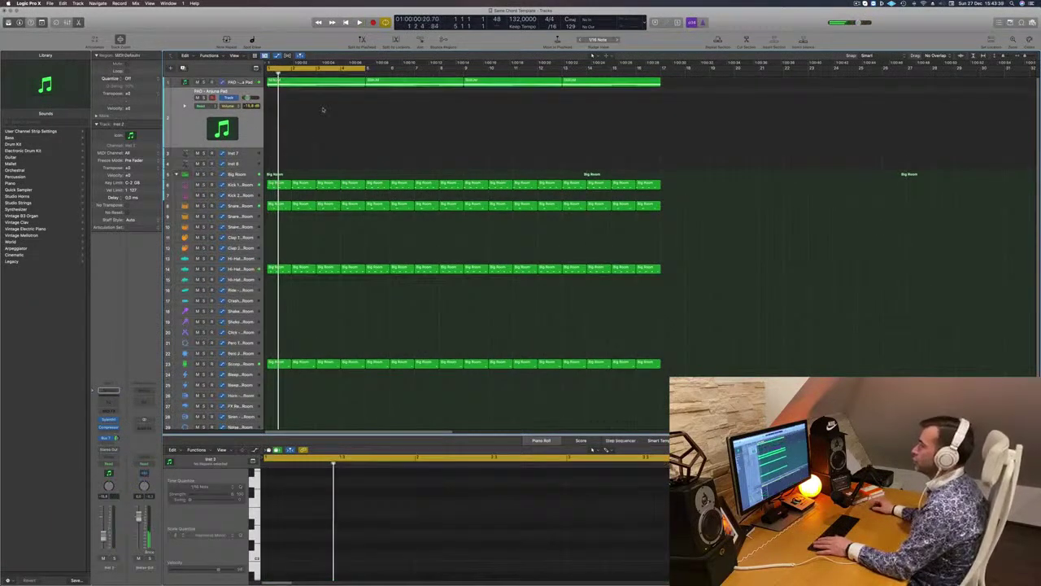
Step: Copy the first four-bar chord region onto the duplicated pad track and shorten all its notes into short stabs
left_click(320, 86)
left_click_drag(320, 86, 321, 120)
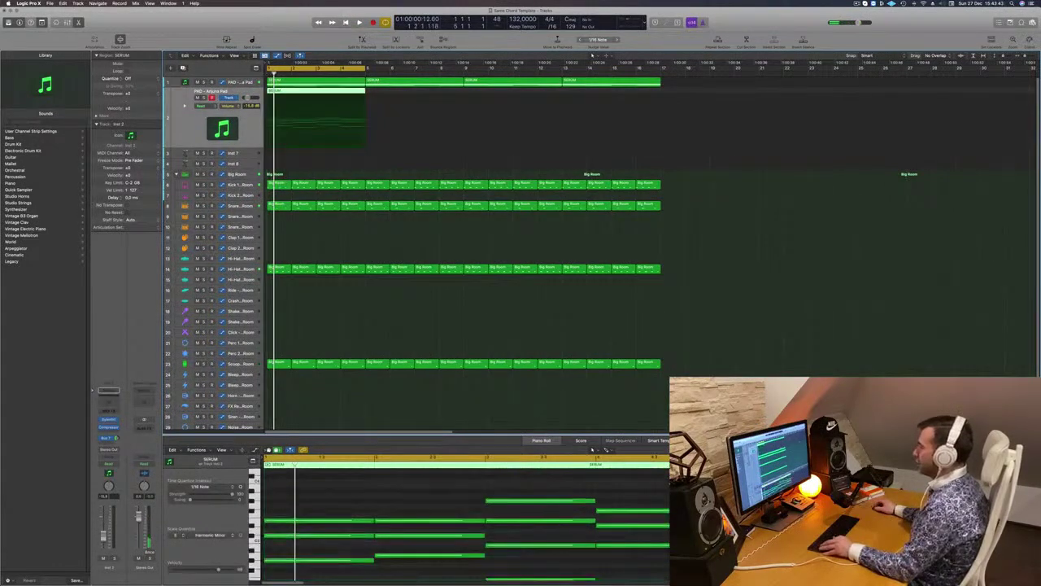
scroll(356, 510, "down", 5)
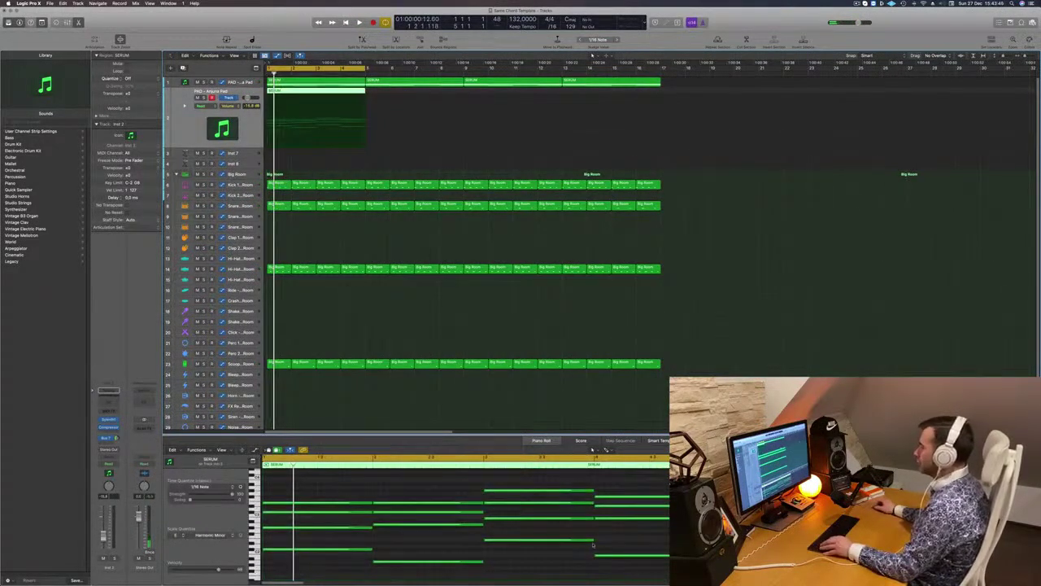
key("super+a")
left_click_drag(665, 554, 600, 556)
key("space")
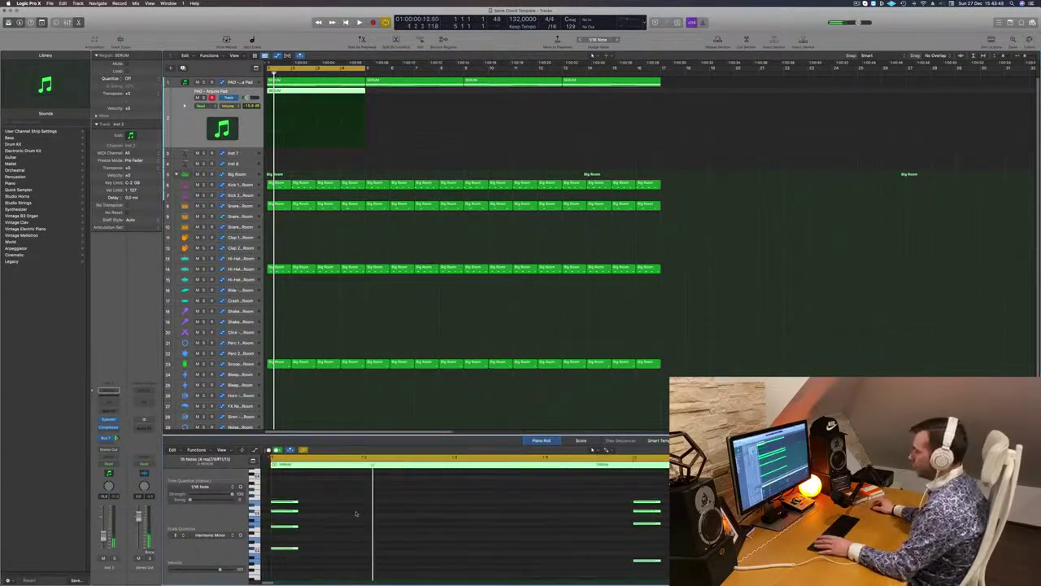
Step: Duplicate the shortened chords in the piano roll to form a rhythm of six stabs in each bar
left_click_drag(309, 507, 345, 505)
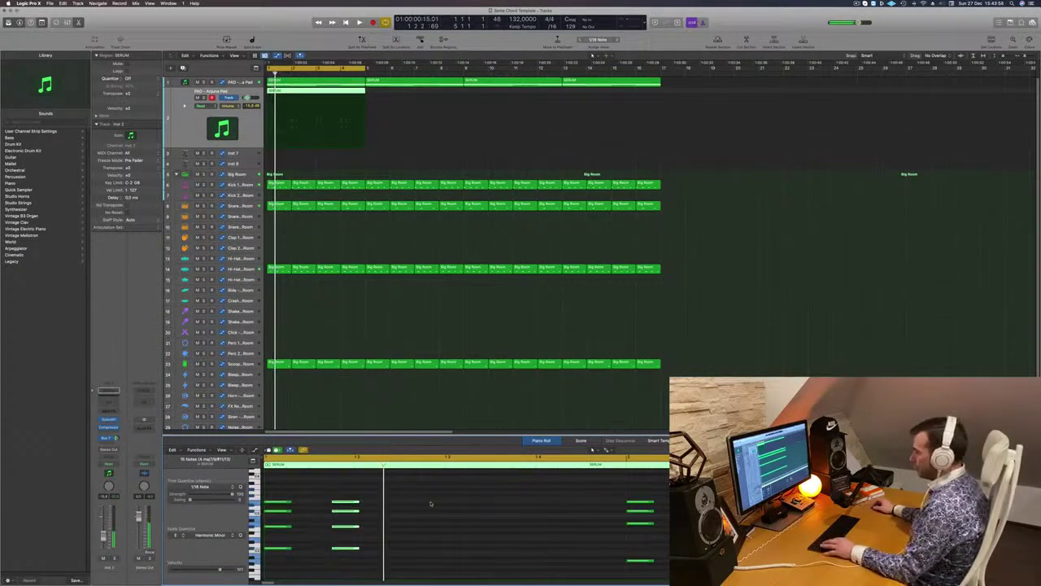
left_click_drag(272, 508, 525, 507)
key("super+Left")
key("super+Left")
key("super+Left")
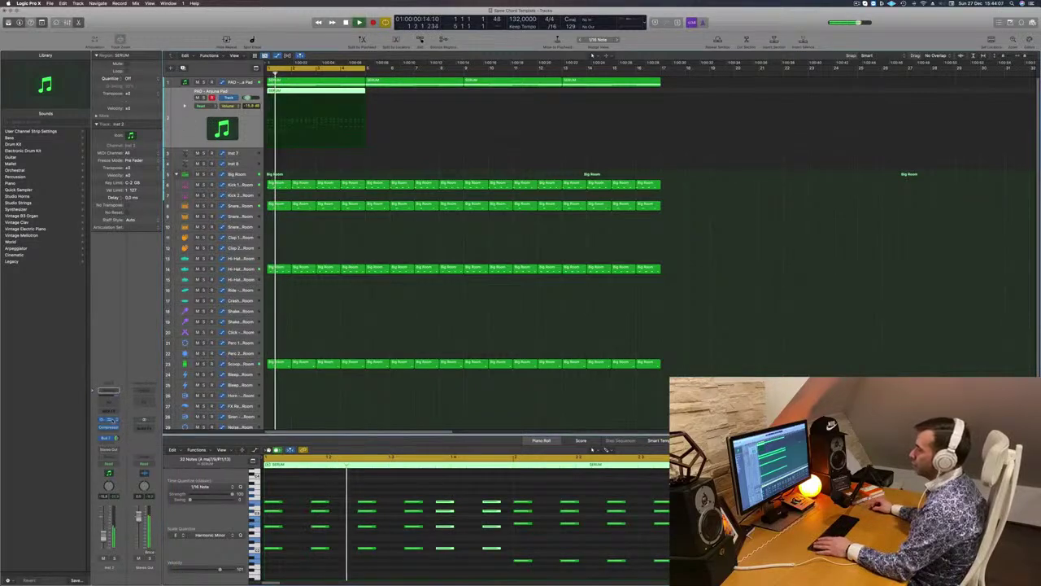
Step: Load the PLUCK - 4AM preset in the duplicated track's Sylenth1 and start playback
key("v")
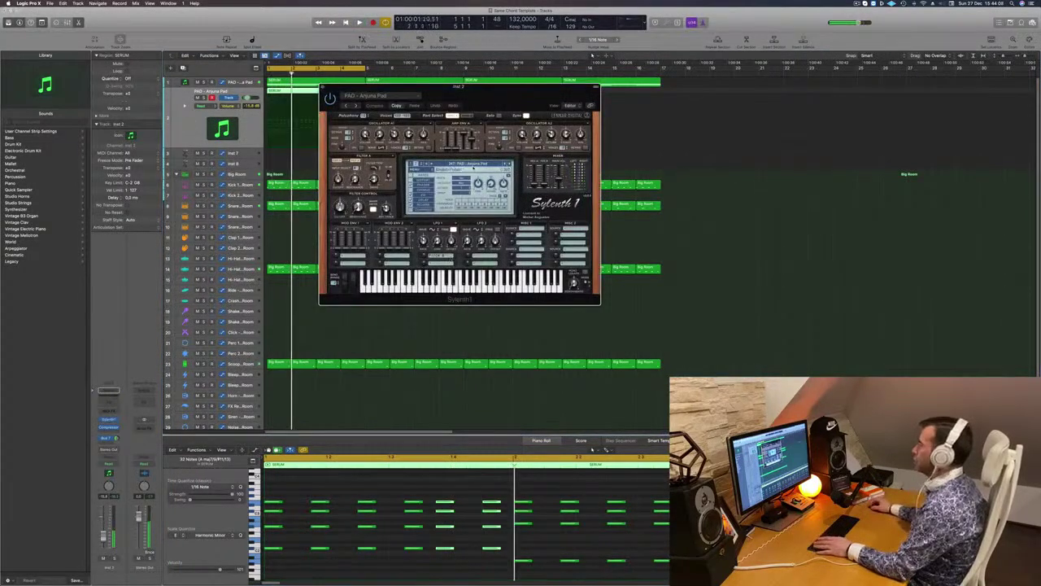
left_click(460, 164)
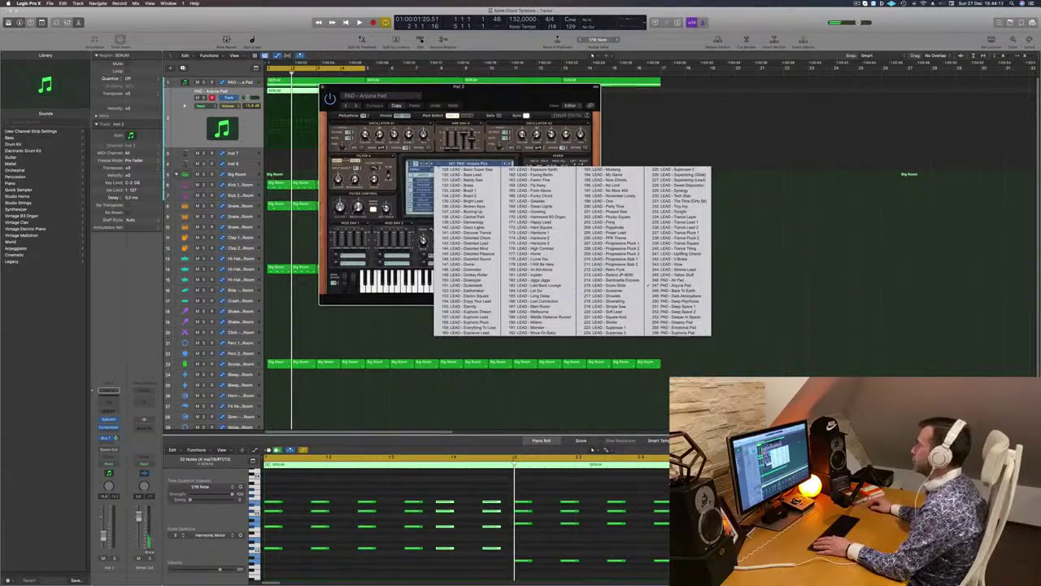
left_click(413, 165)
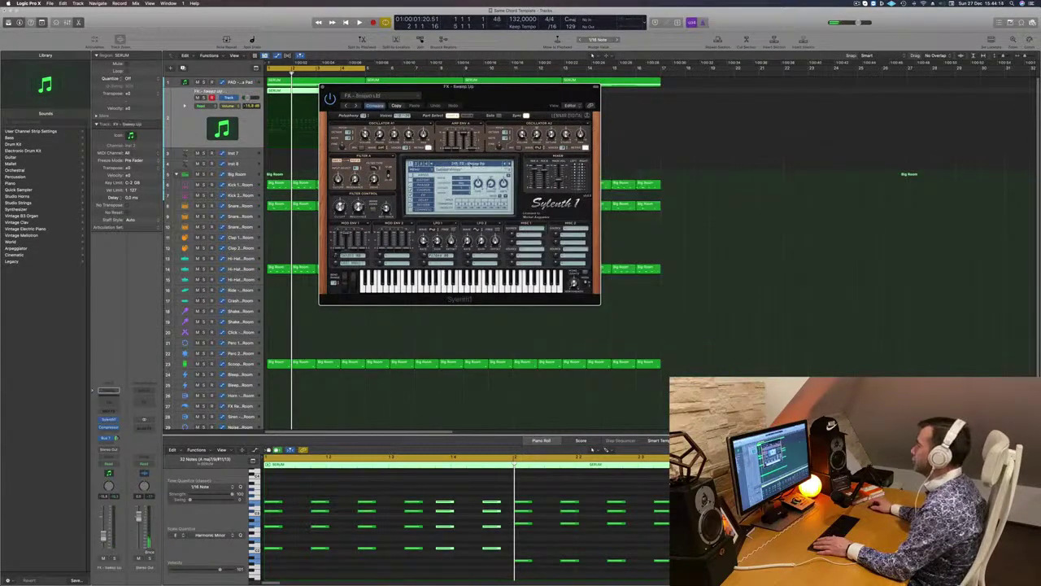
left_click(460, 163)
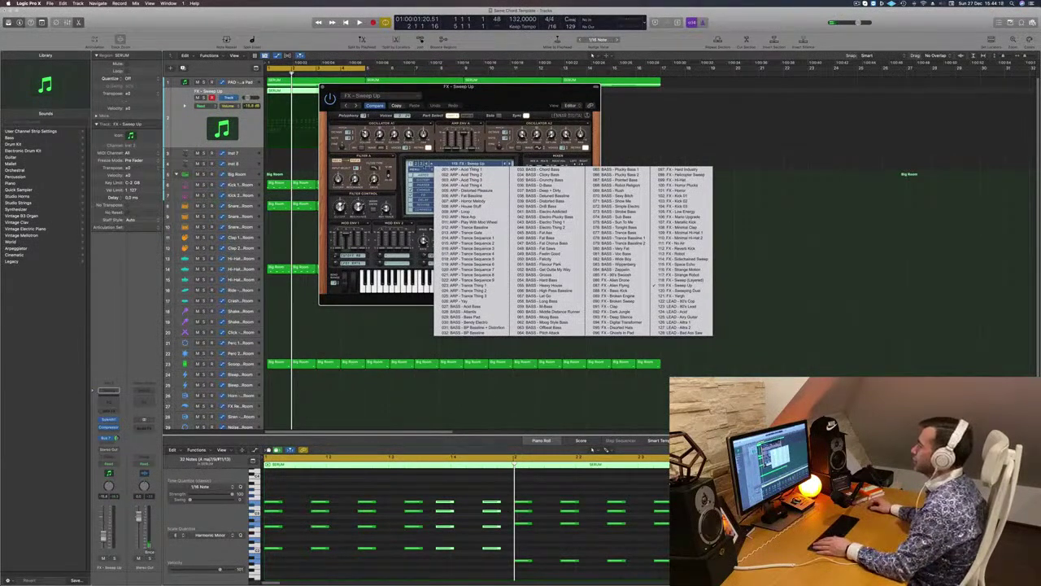
left_click(422, 164)
left_click(445, 164)
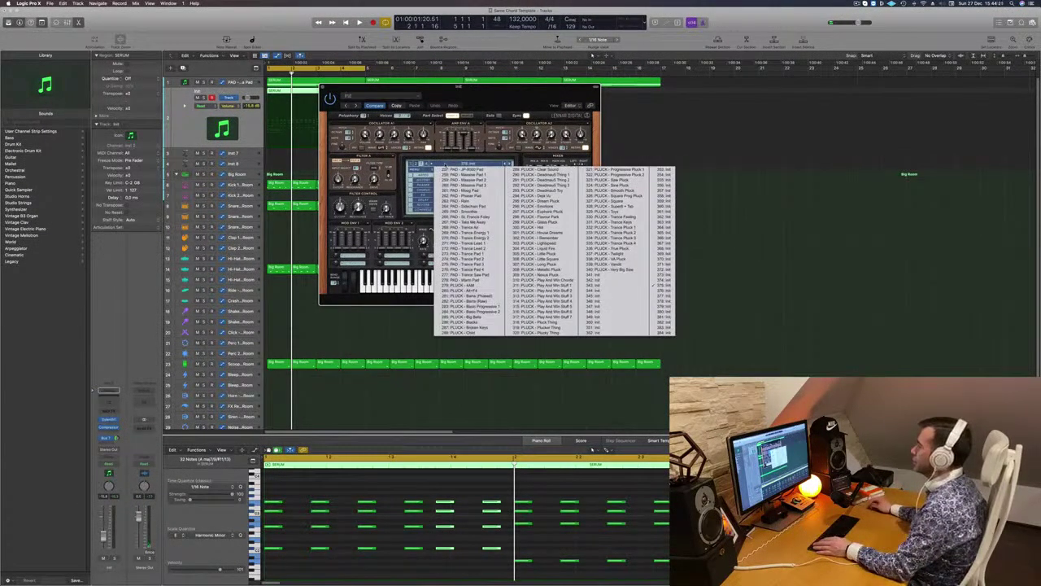
left_click(460, 285)
left_click_drag(459, 86, 484, 85)
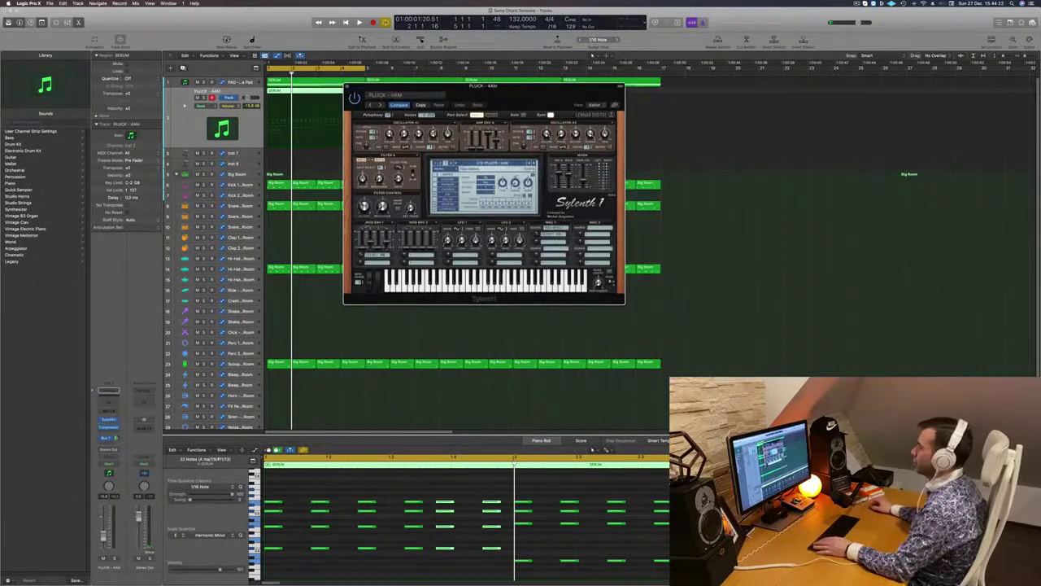
key("space")
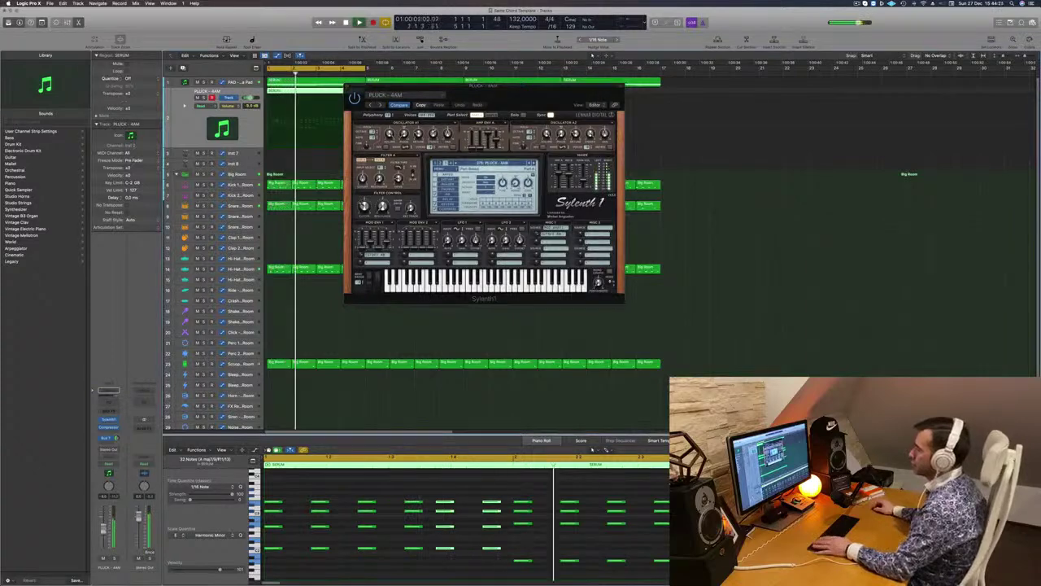
Step: Audition the Sylenth1 pluck presets from Alt+F4 to Basic Progressive 1 during playback, trying a lower track volume along the way
left_click_drag(555, 97, 640, 94)
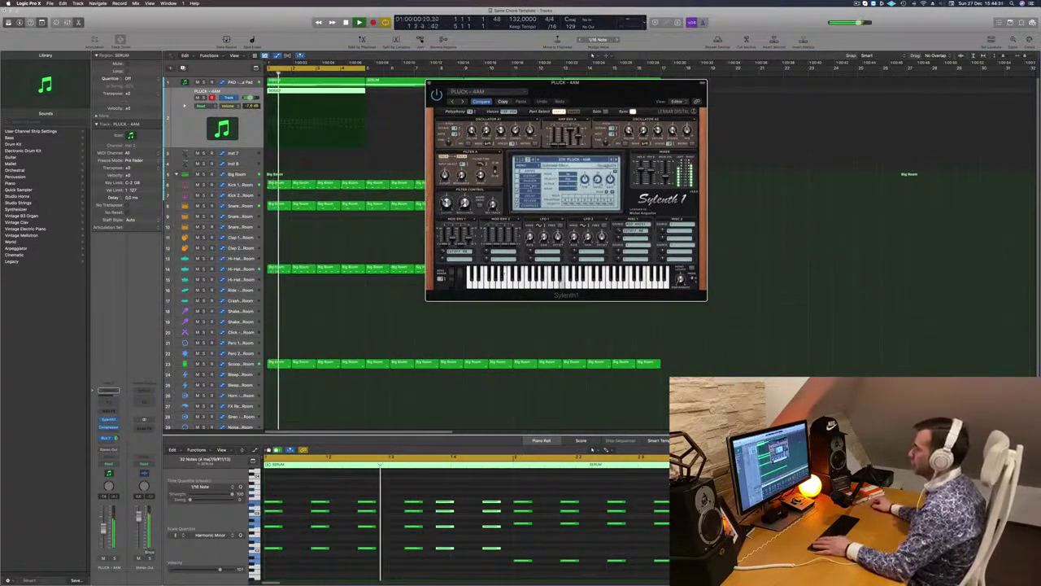
left_click(413, 240)
left_click(616, 160)
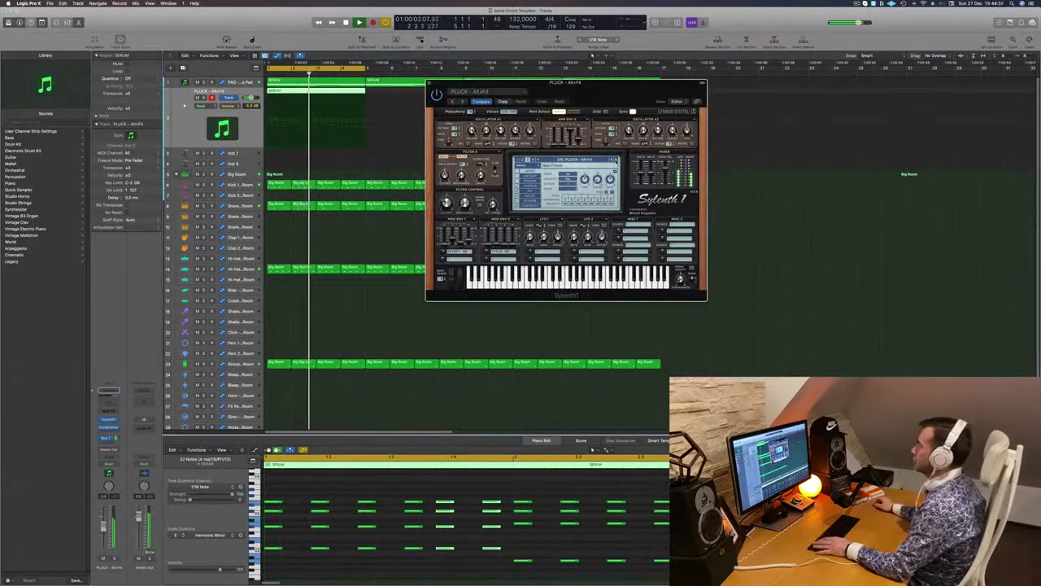
left_click(616, 160)
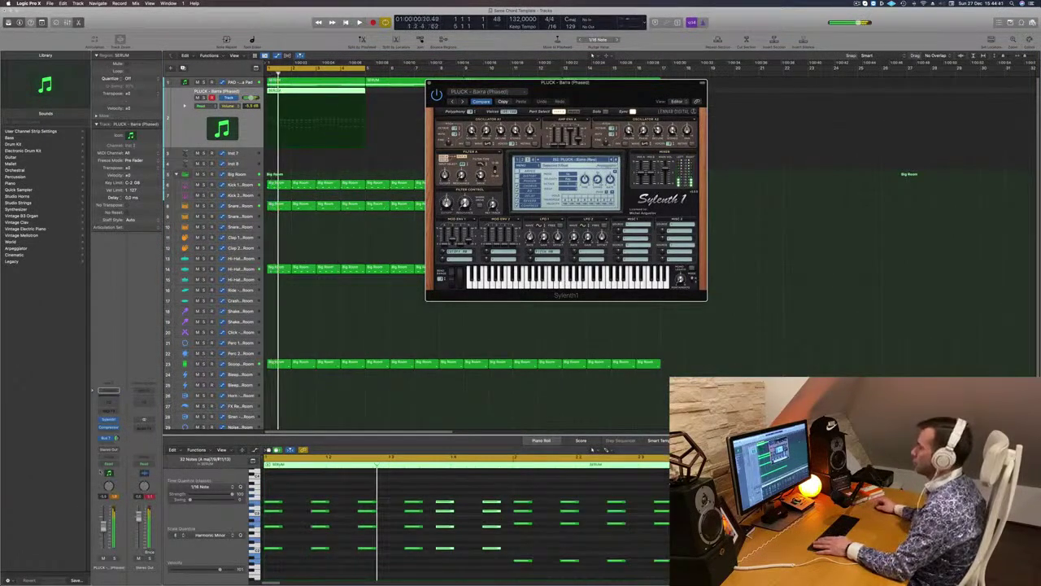
left_click_drag(103, 526, 104, 533)
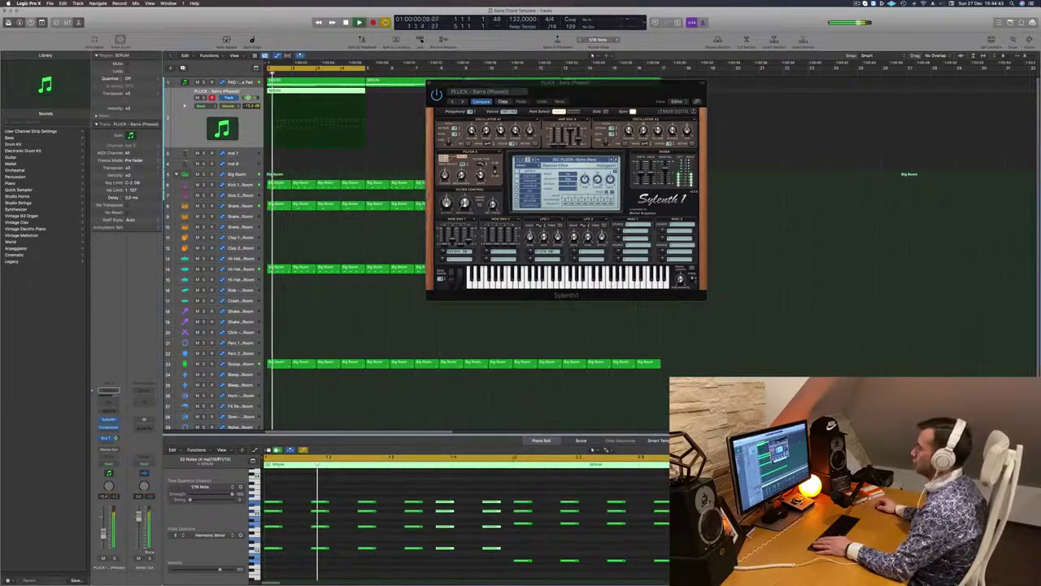
left_click(617, 160)
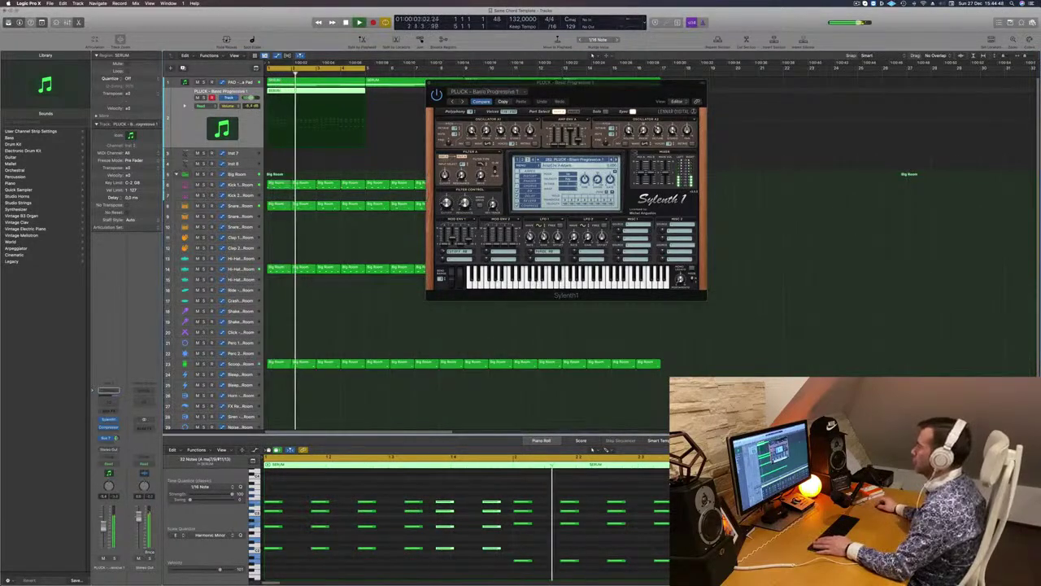
left_click_drag(613, 93, 641, 91)
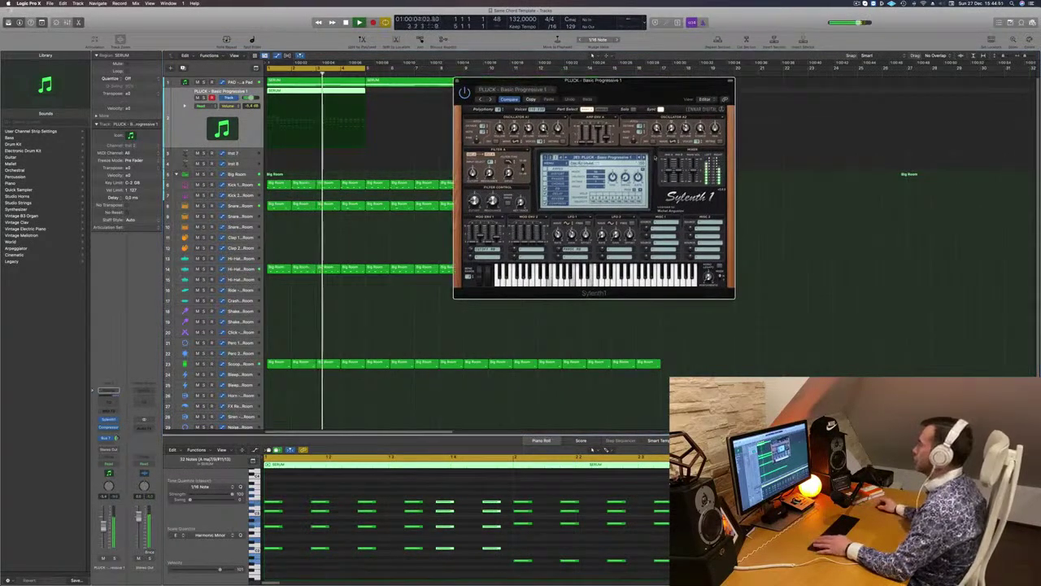
Step: Audition the Sylenth1 pluck presets from Basic Progressive 2 to Clear Sound against the drum loop
left_click(643, 158)
key("space")
key("space")
left_click(643, 158)
key("space")
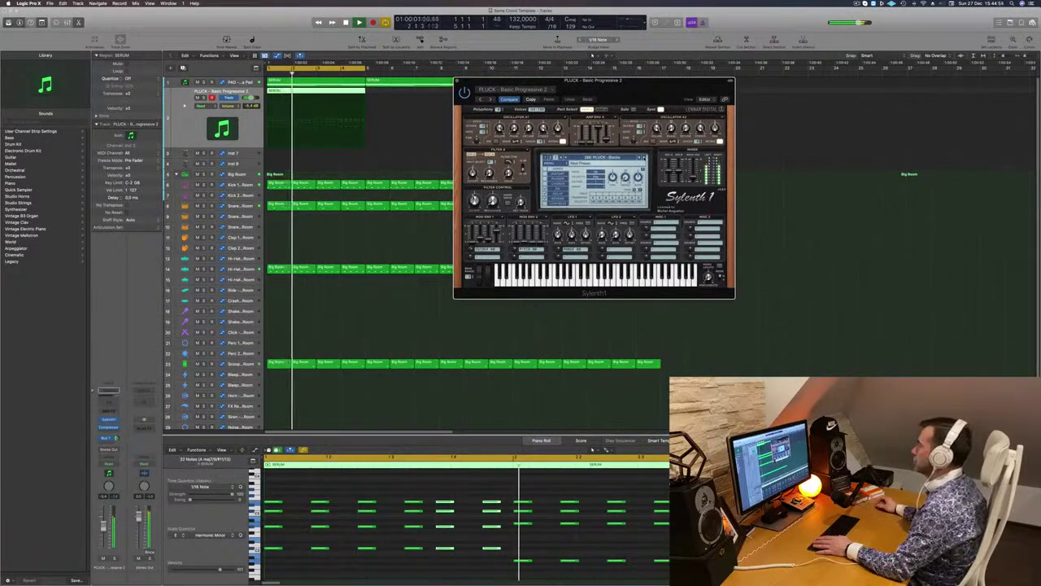
left_click(643, 158)
key("space")
key("space")
left_click(644, 158)
left_click(645, 157)
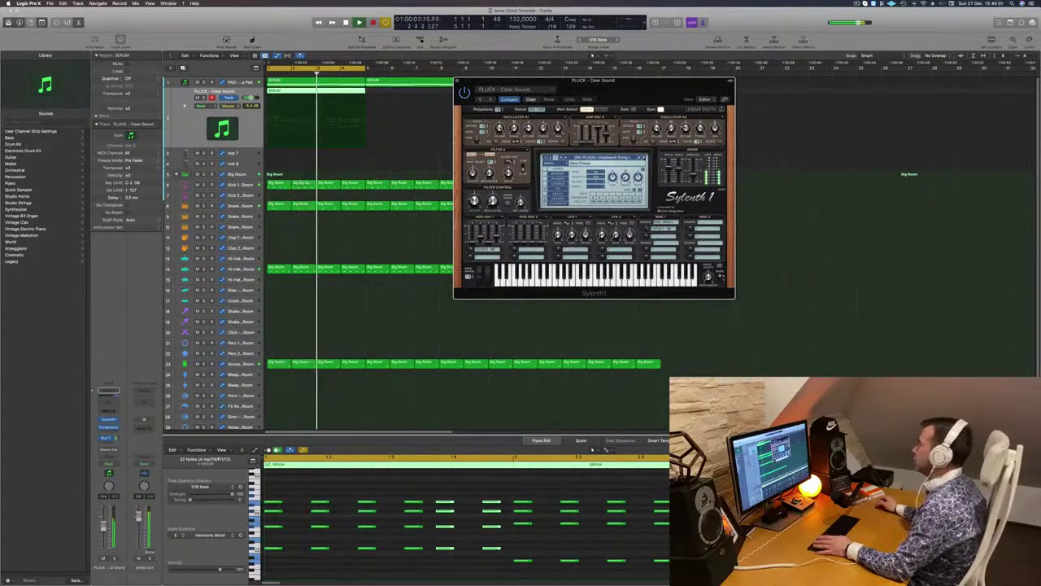
Step: Audition further pluck presets, including Deja Vu, Euphoric Pluck, Hot, I Remember and Little Pluck, while the loop plays
left_click(644, 158)
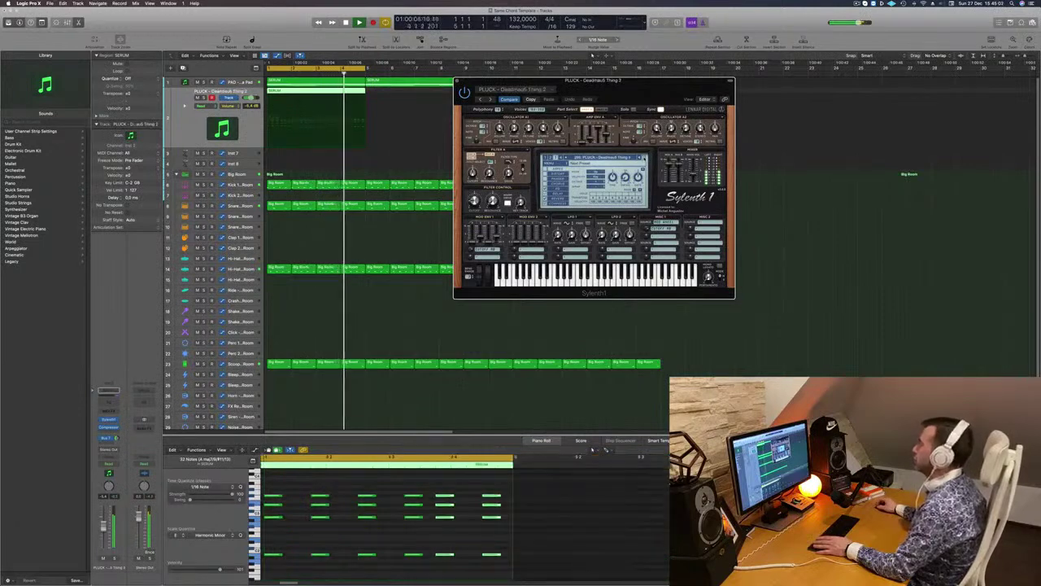
left_click(644, 158)
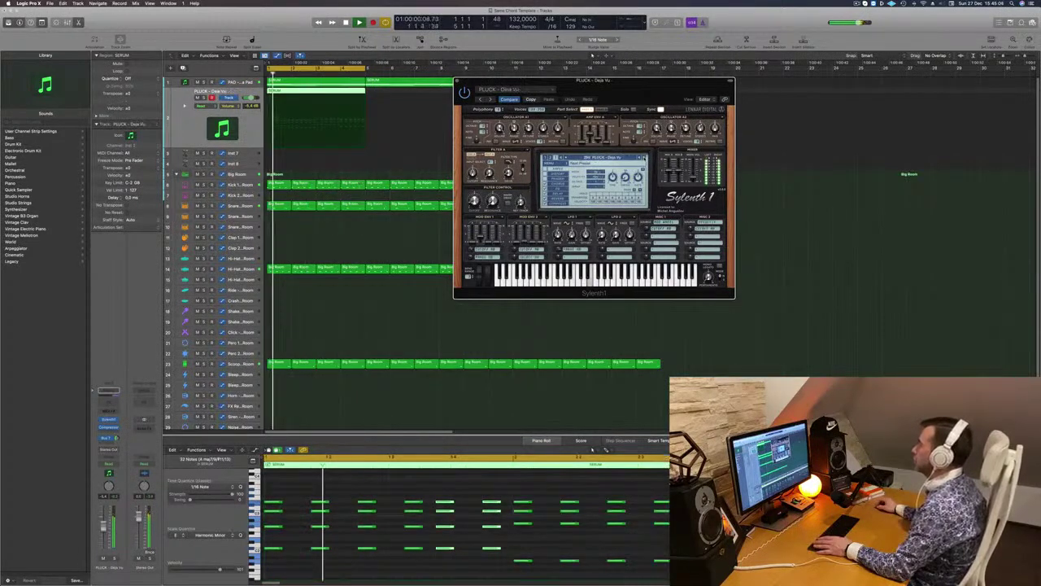
left_click(645, 158)
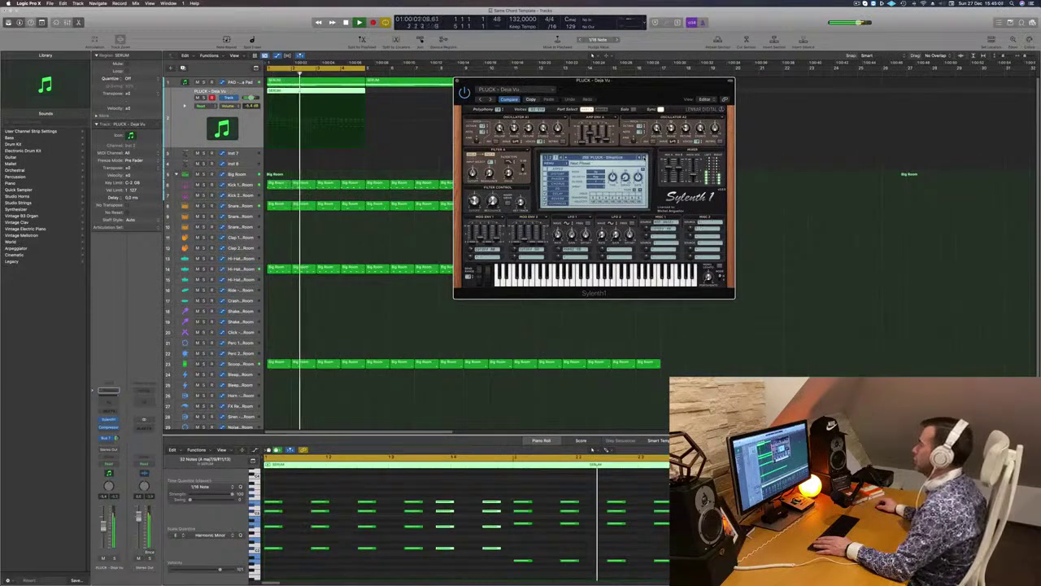
left_click(644, 158)
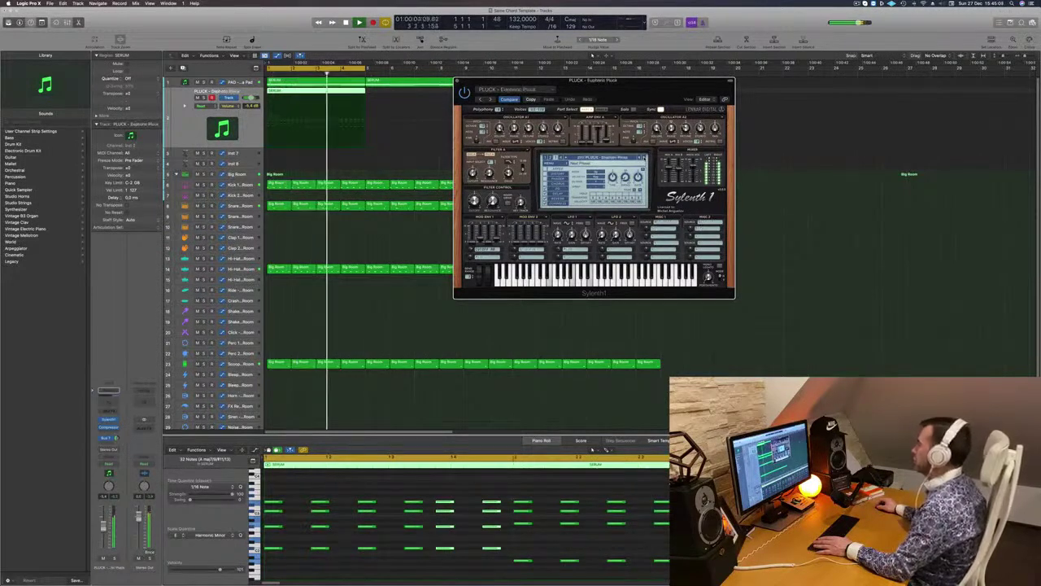
left_click(645, 158)
left_click(645, 158)
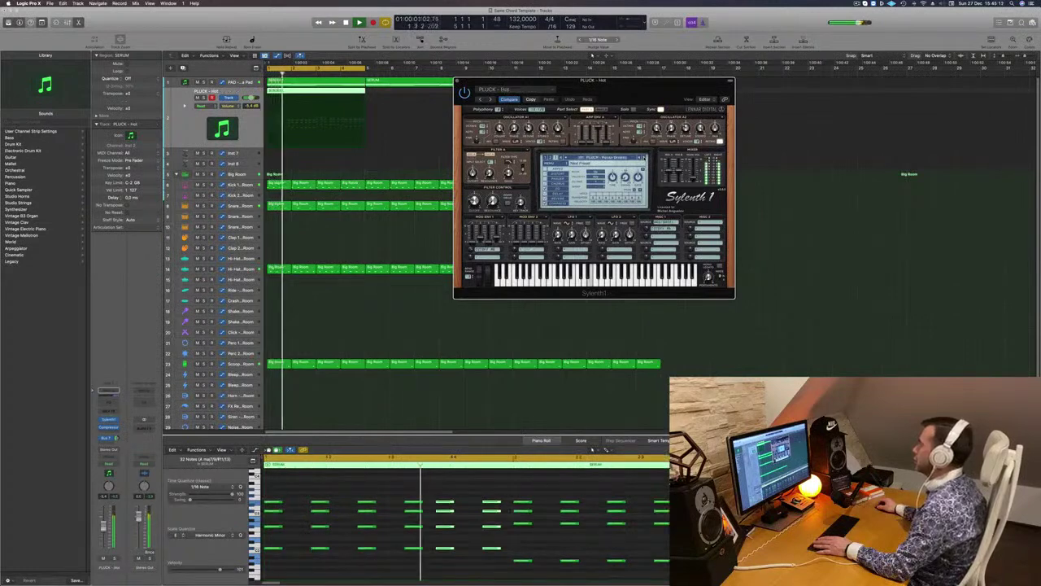
left_click(644, 158)
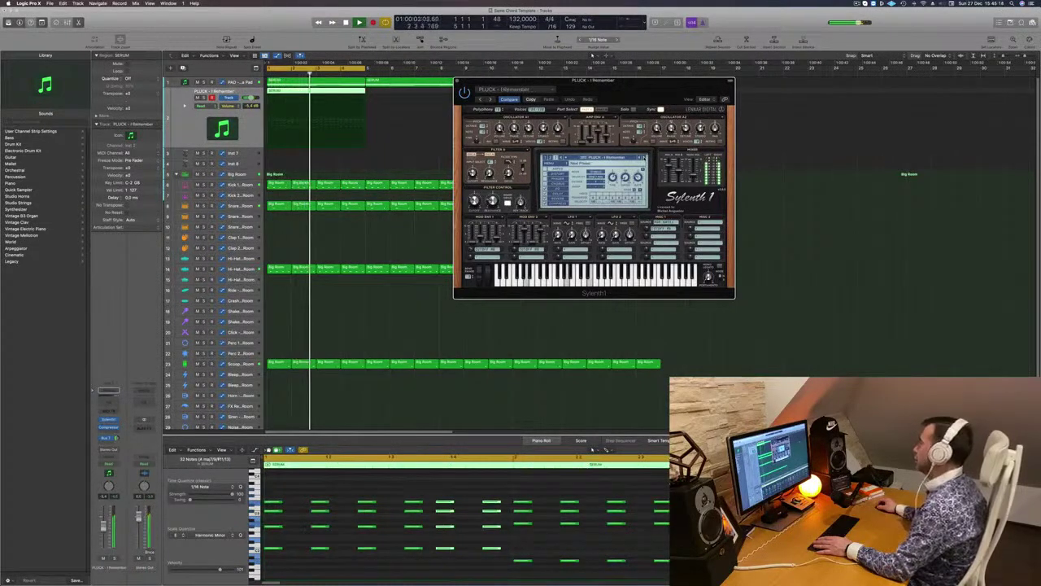
left_click(644, 158)
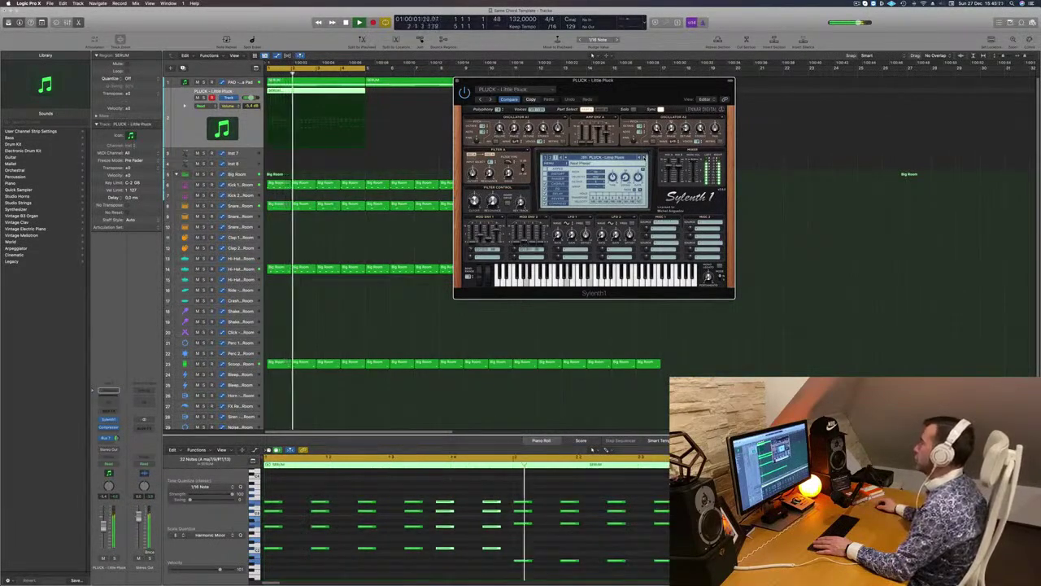
Step: Load the PLUCK - Metallic Pluck preset and adjust its Filter Control cutoff while listening to the loop
left_click(644, 158)
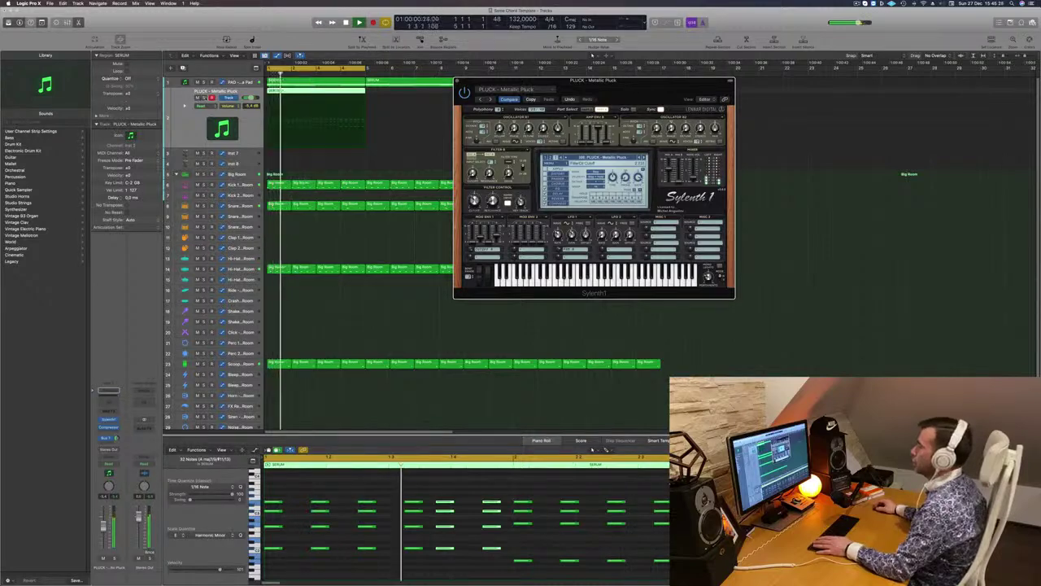
key("s")
key("s")
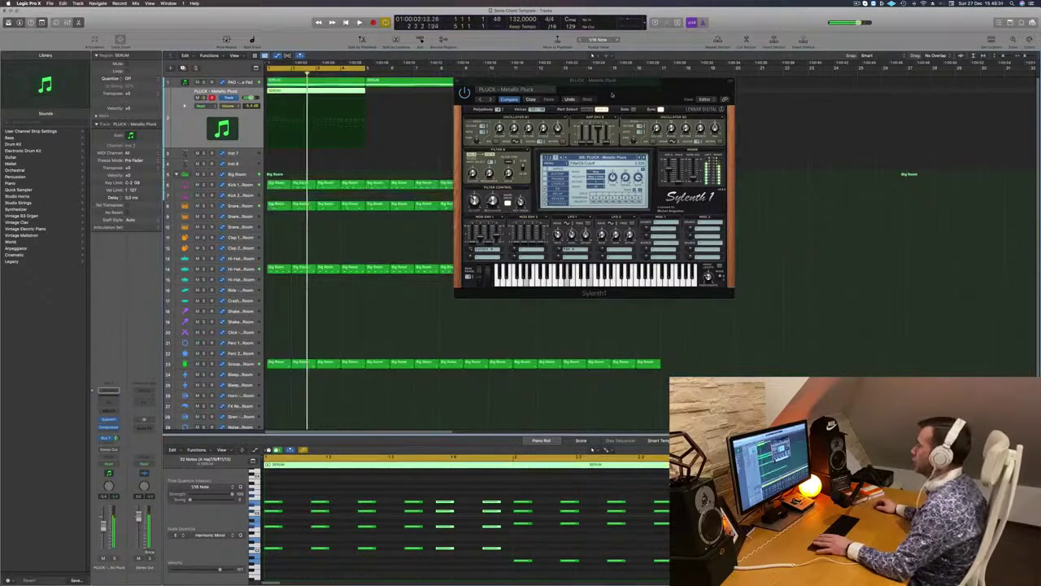
left_click_drag(669, 87, 588, 78)
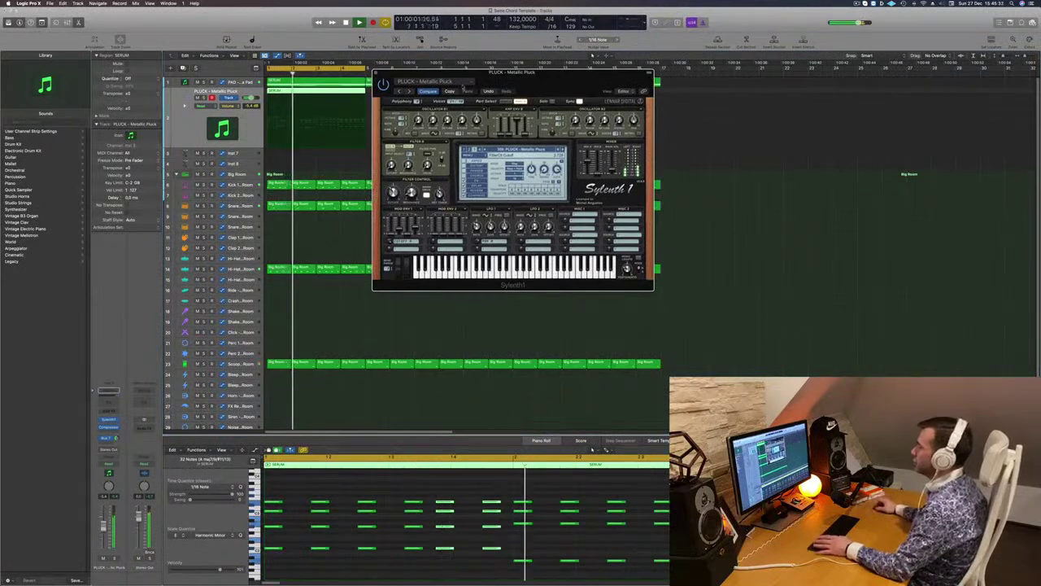
Step: Insert a Channel EQ on the Stereo Out and enable its low-cut and high-cut filters
left_click(144, 402)
left_click(790, 172)
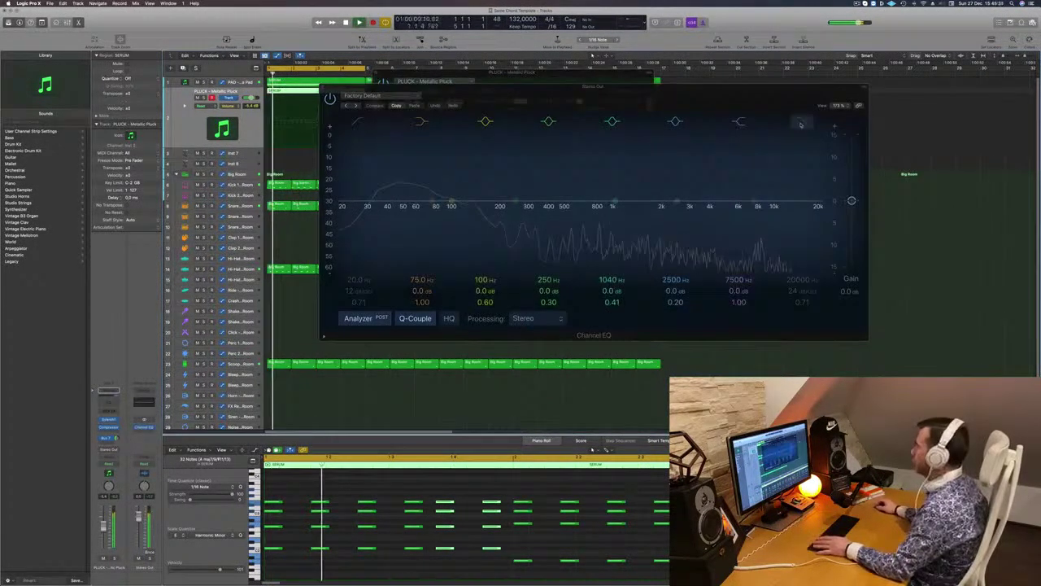
mouse_move(356, 179)
left_mouse_down()
mouse_move(419, 178)
mouse_move(355, 174)
left_mouse_up()
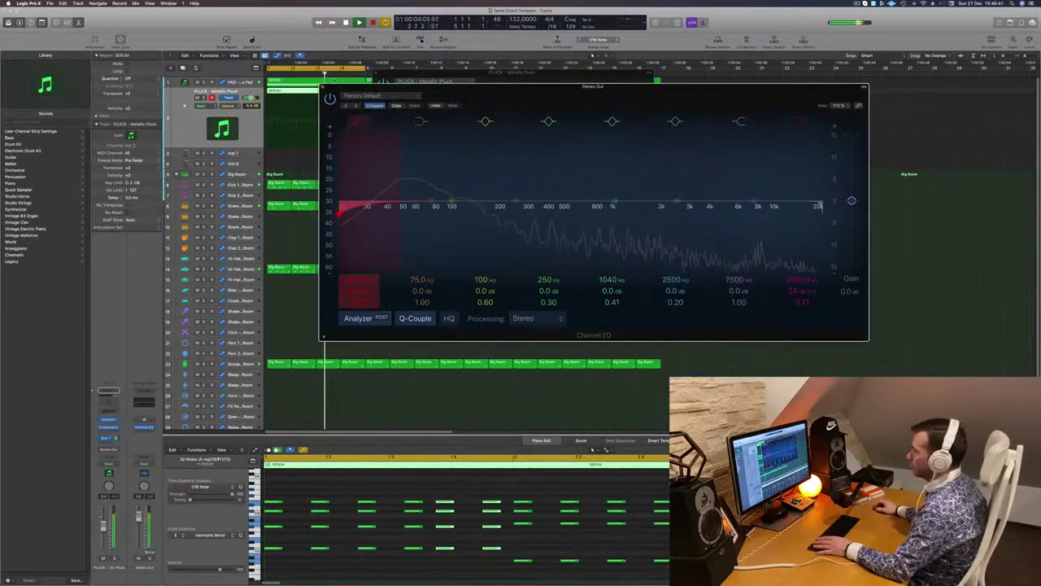
left_click(323, 87)
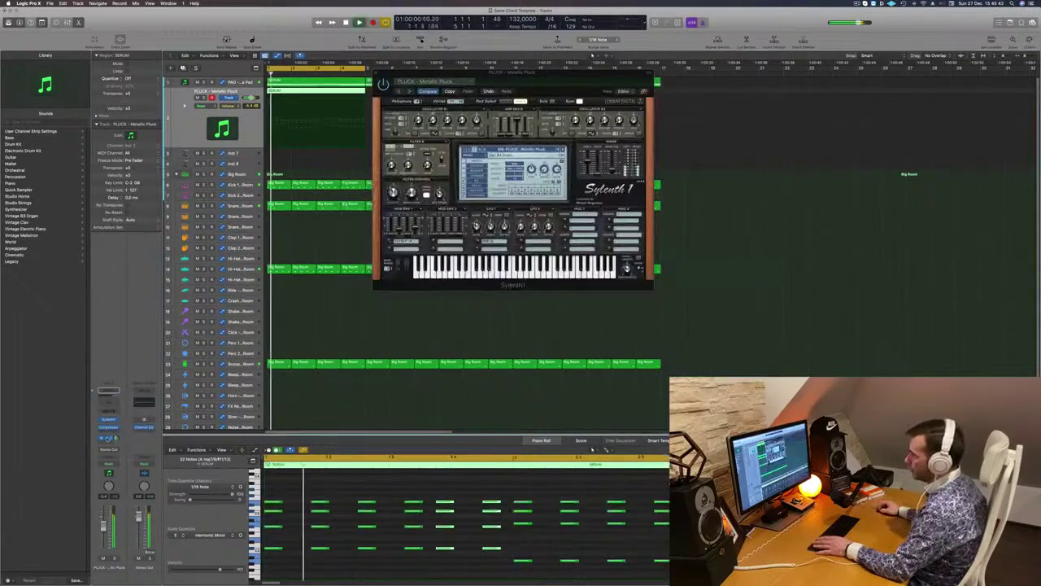
Step: Insert a Channel EQ on the Bus 7 reverb aux and cut its low frequencies with the low-cut filter
left_click(106, 438)
left_click(152, 396)
left_click(144, 396)
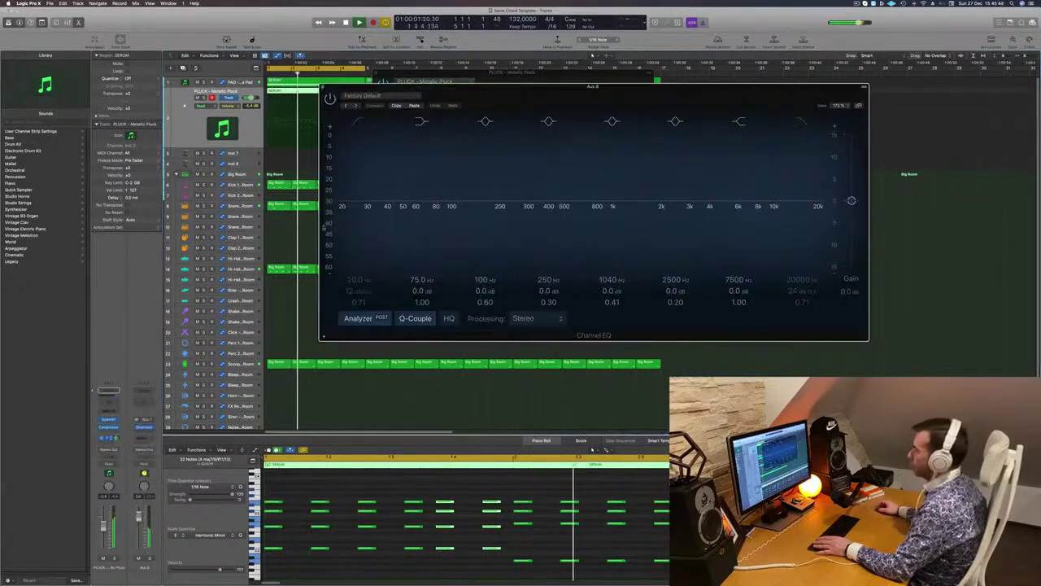
left_click_drag(362, 193, 553, 170)
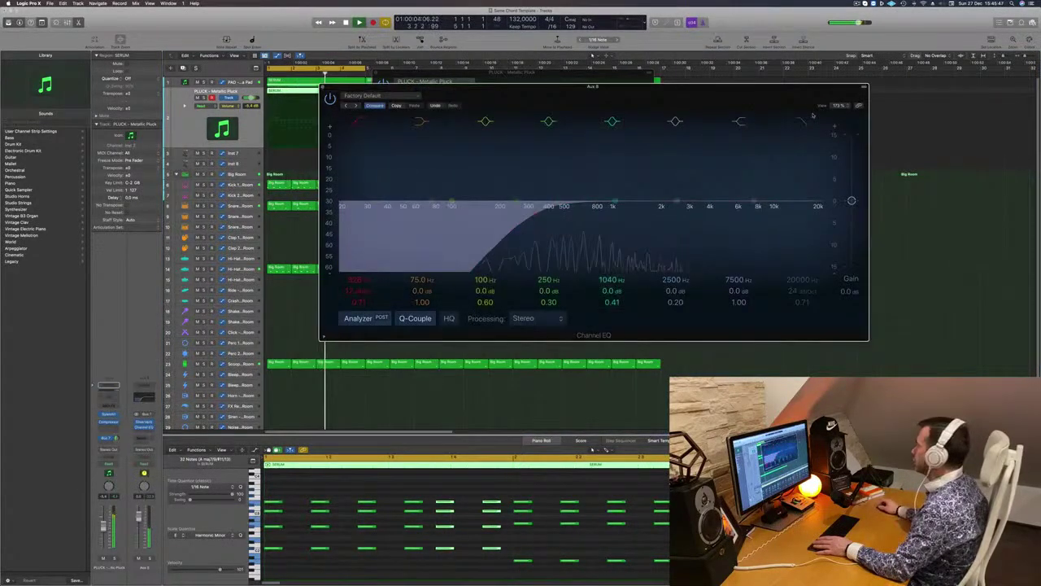
Step: Roll off the reverb's high frequencies with the aux Channel EQ's high-cut filter and close the EQ and pluck synth windows
left_click_drag(816, 213, 709, 213)
left_click_drag(678, 201, 720, 213)
left_click_drag(801, 291, 801, 297)
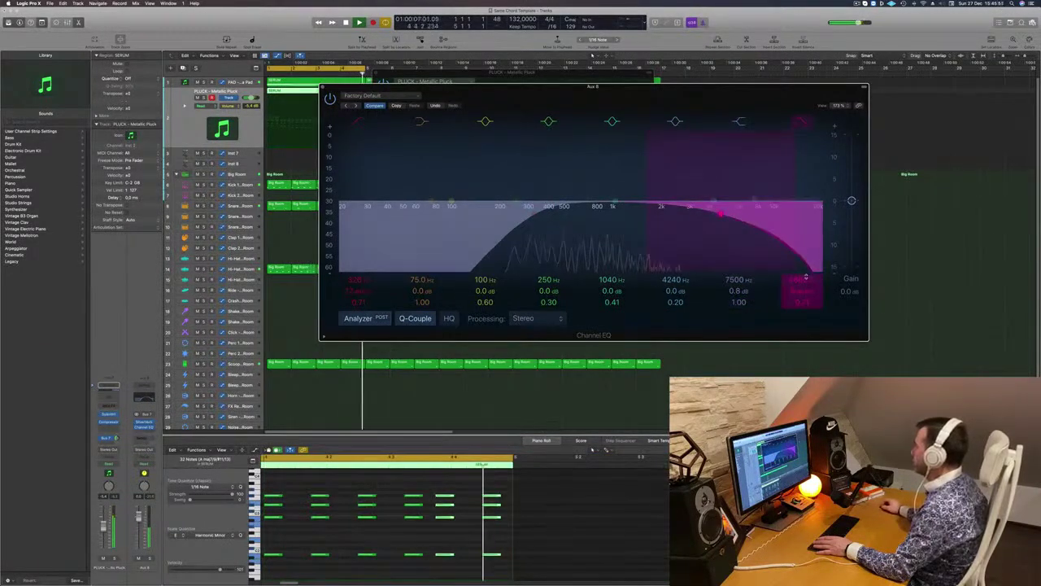
left_click_drag(720, 213, 763, 213)
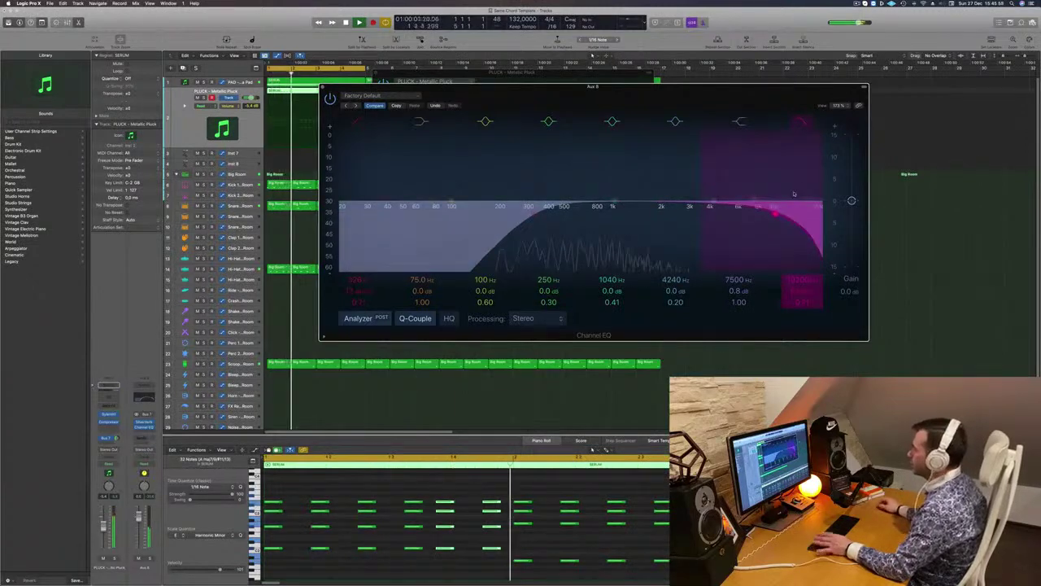
left_click(323, 86)
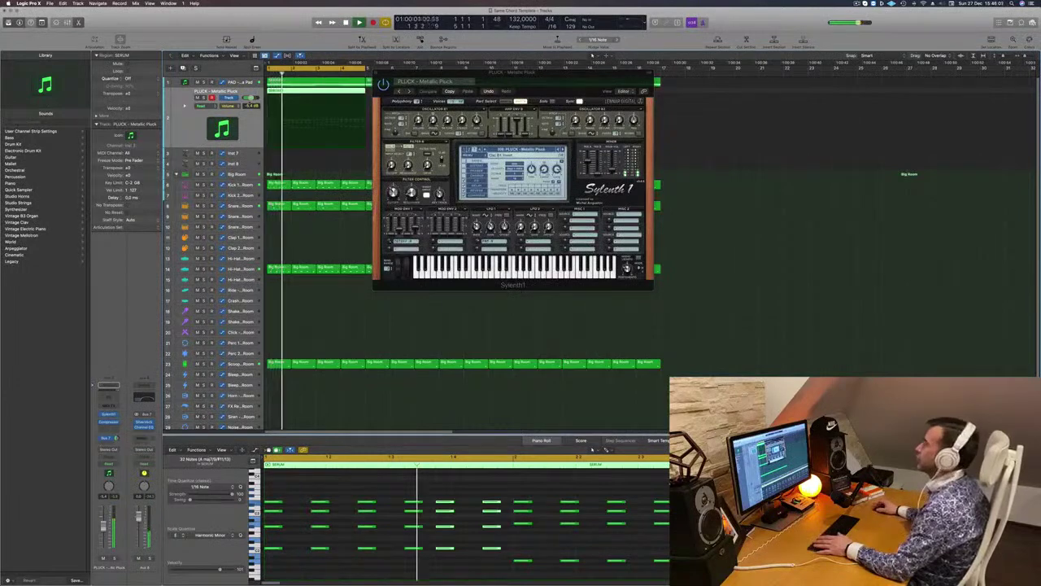
left_click(377, 74)
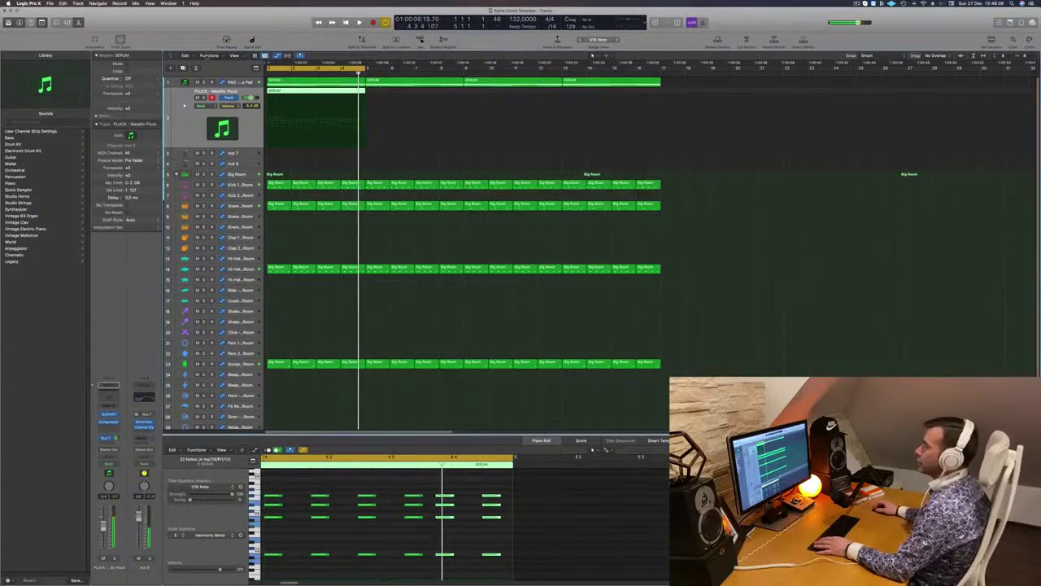
Step: Duplicate the Metallic Pluck track and copy its four-bar region onto the new track
key("super+d")
left_click_drag(305, 91, 298, 116)
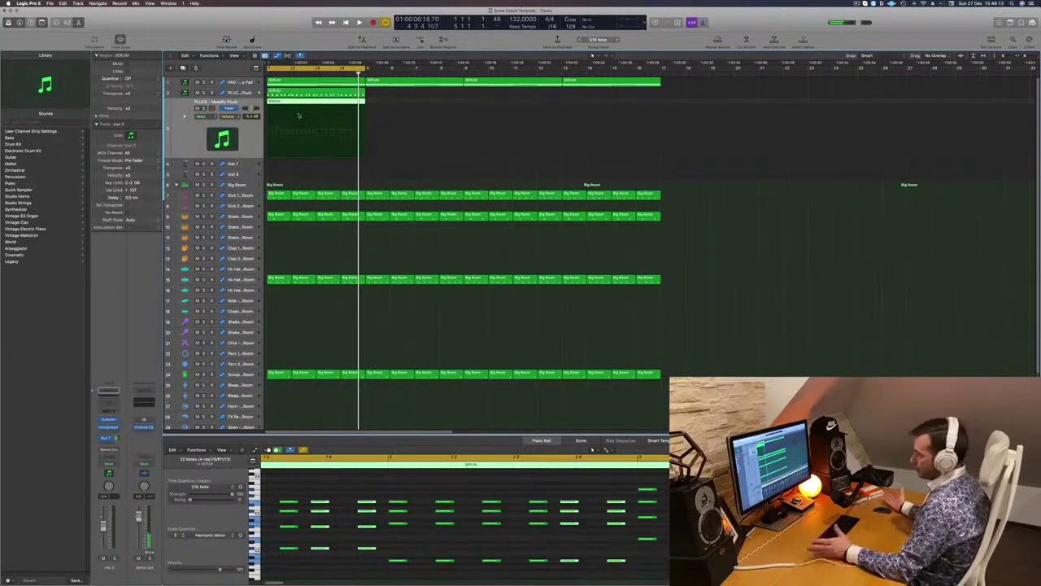
scroll(328, 517, "down", 6)
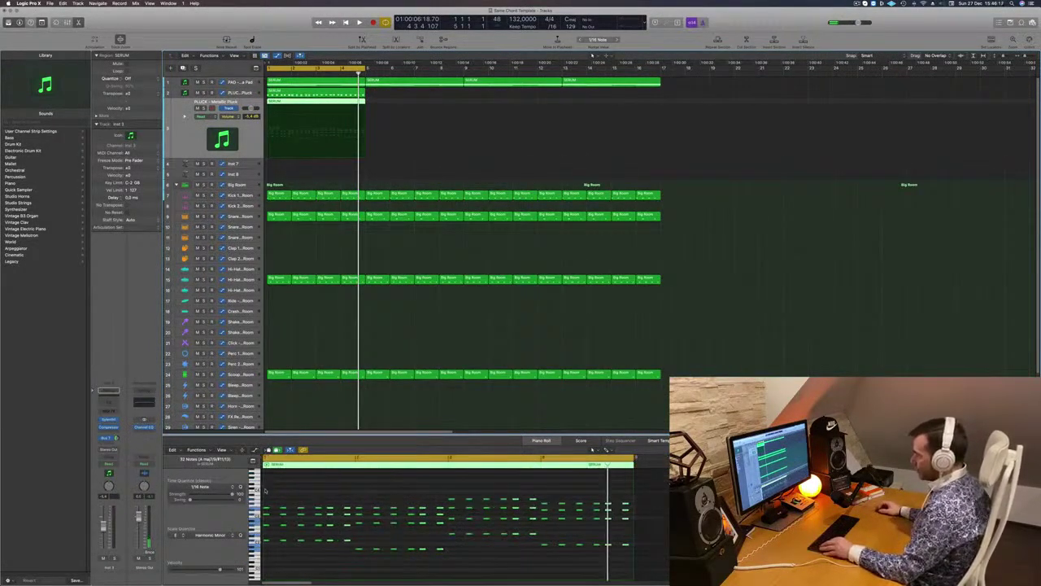
Step: Delete the upper chord notes in the copied region and fill the gaps between the root notes to make a steady bass line
left_click_drag(265, 494, 661, 527)
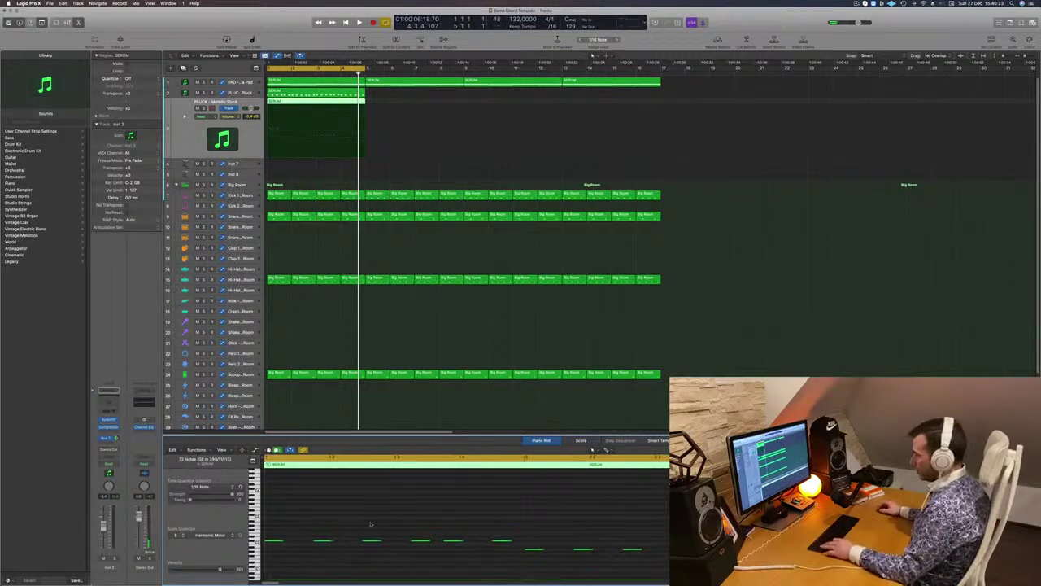
mouse_move(281, 541)
left_mouse_down()
mouse_move(270, 540)
mouse_move(297, 546)
left_mouse_up()
key("space")
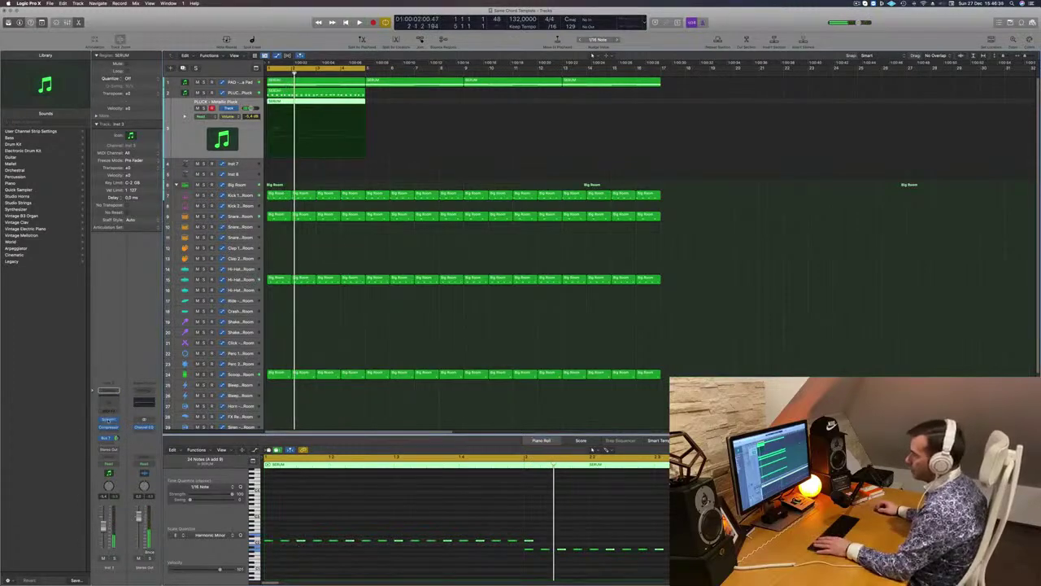
Step: Open Sylenth1 on the duplicated track and load the BASS - Acid Bass preset
left_click(108, 421)
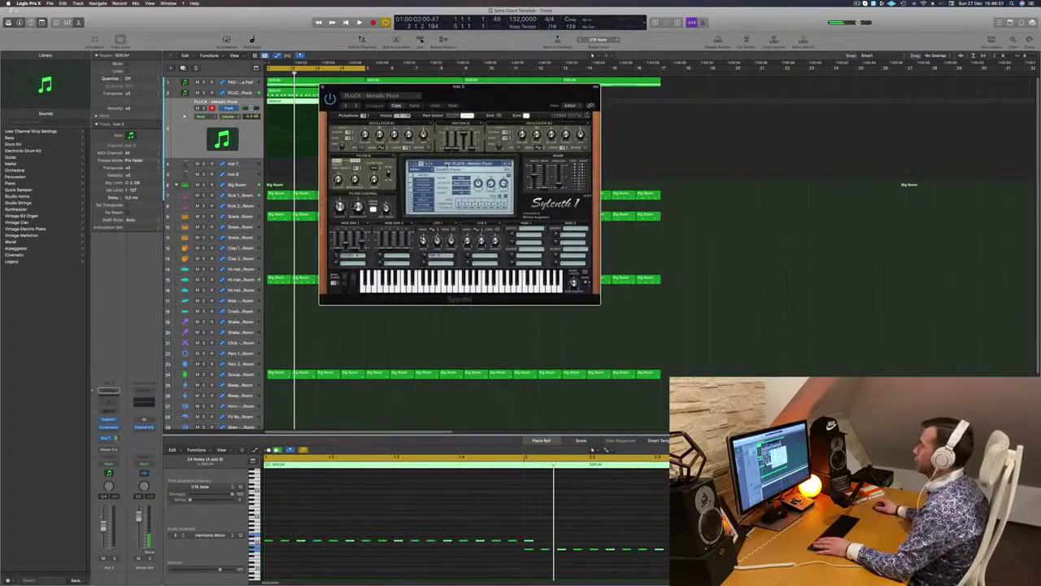
left_click(446, 165)
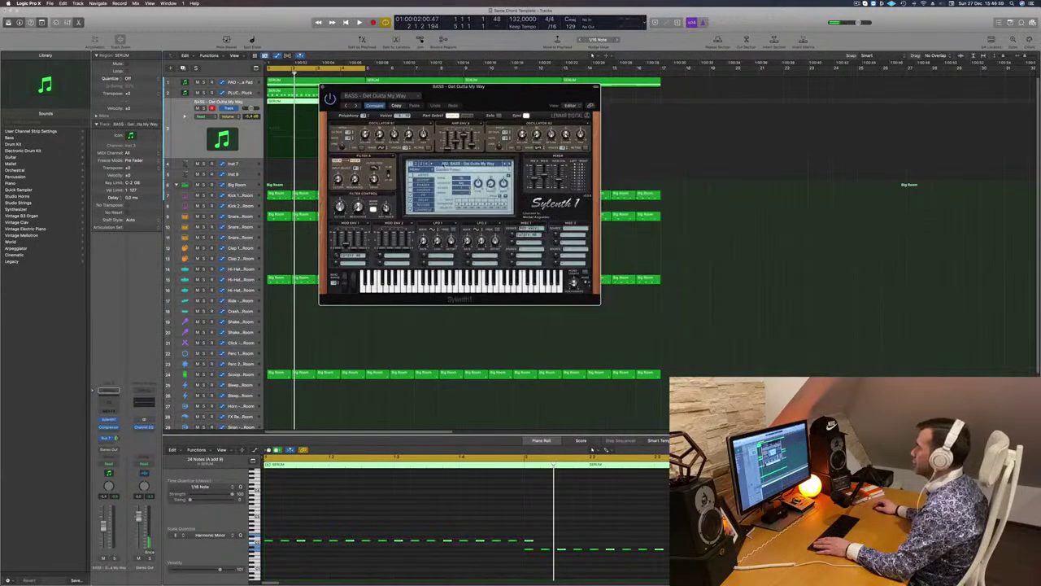
left_click(445, 164)
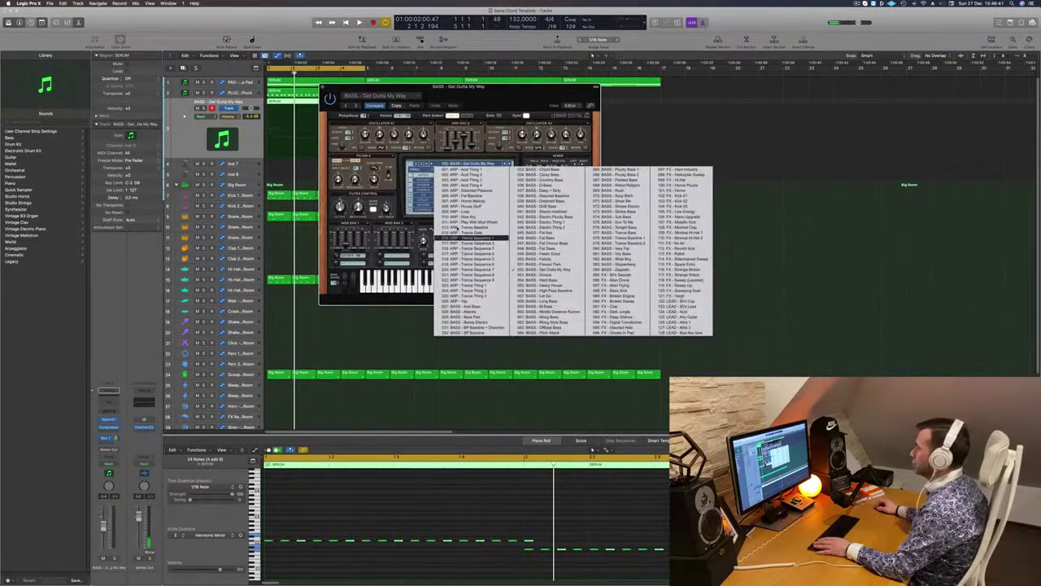
left_click(459, 307)
left_click_drag(471, 95, 510, 180)
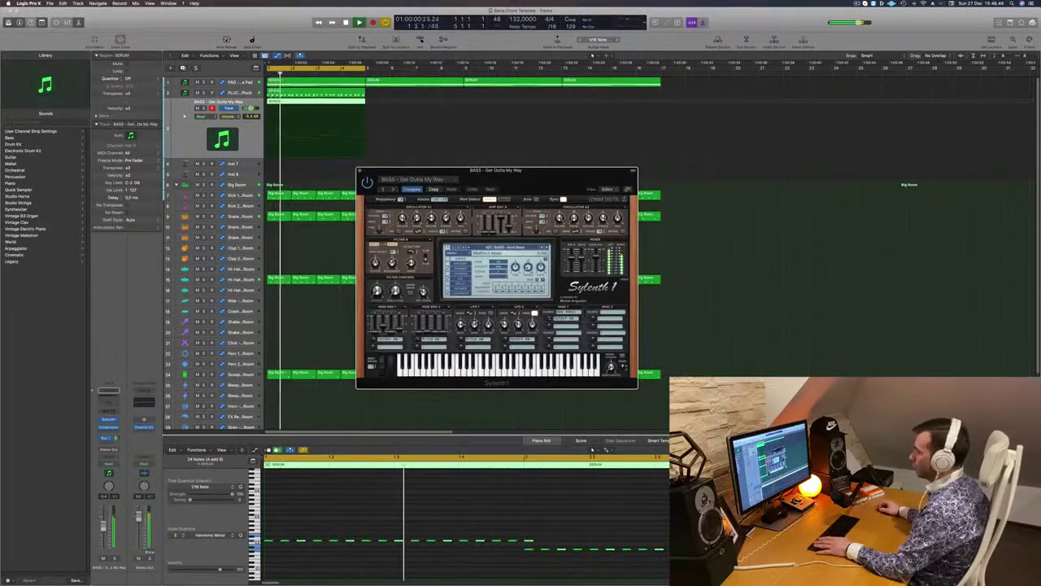
Step: Audition the following bass presets, including Bendy Electro, Electro Thing 2 and Get Outta My Way, against the playing loop
key("space")
key("space")
key("space")
key("space")
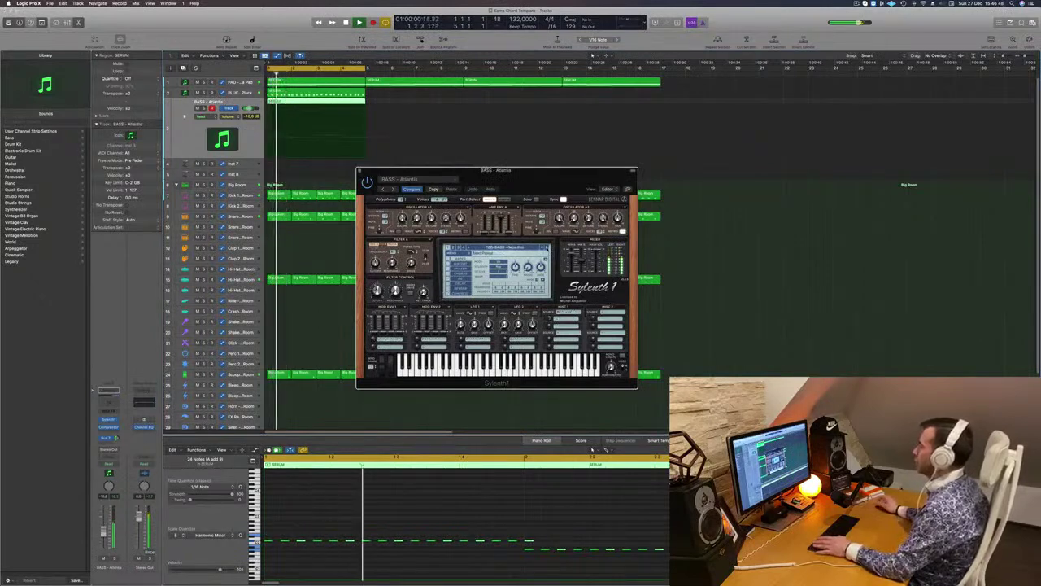
key("space")
key("space")
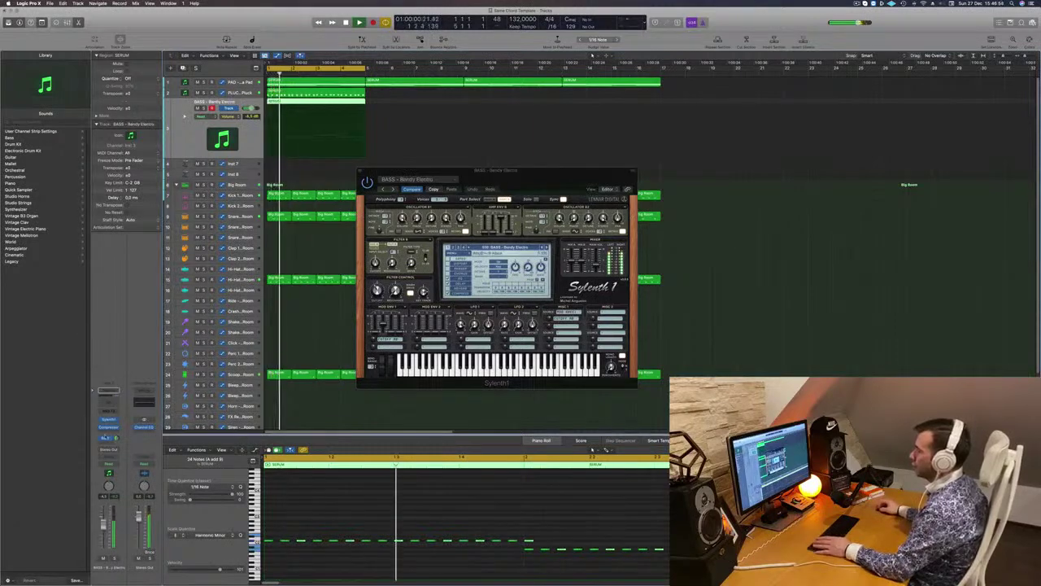
left_click(547, 246)
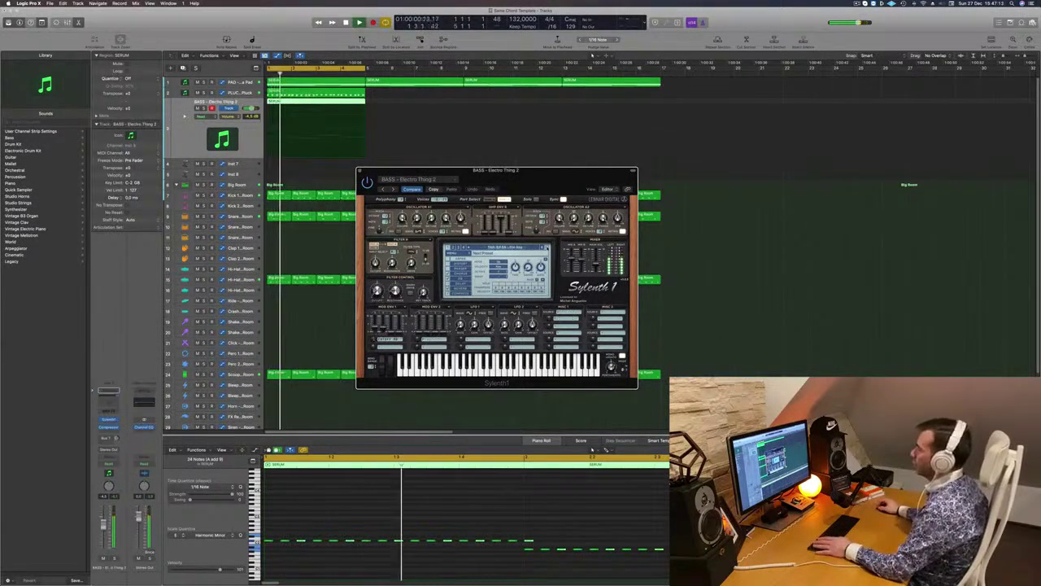
left_click(548, 247)
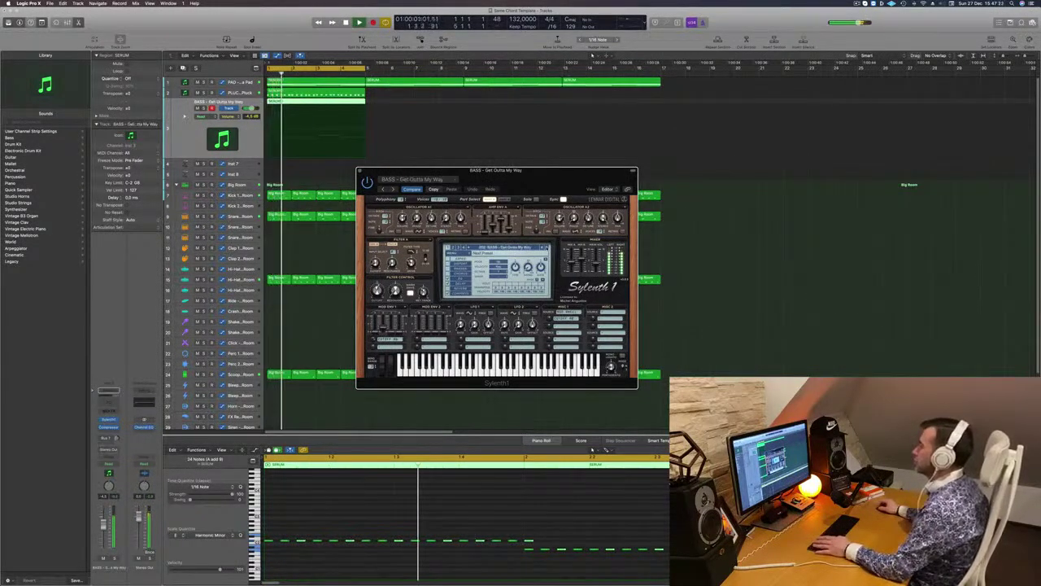
Step: Audition the Hard Bass, Heavy House and High Pass Bassline presets on the bass track while the loop plays
left_click_drag(535, 179, 554, 195)
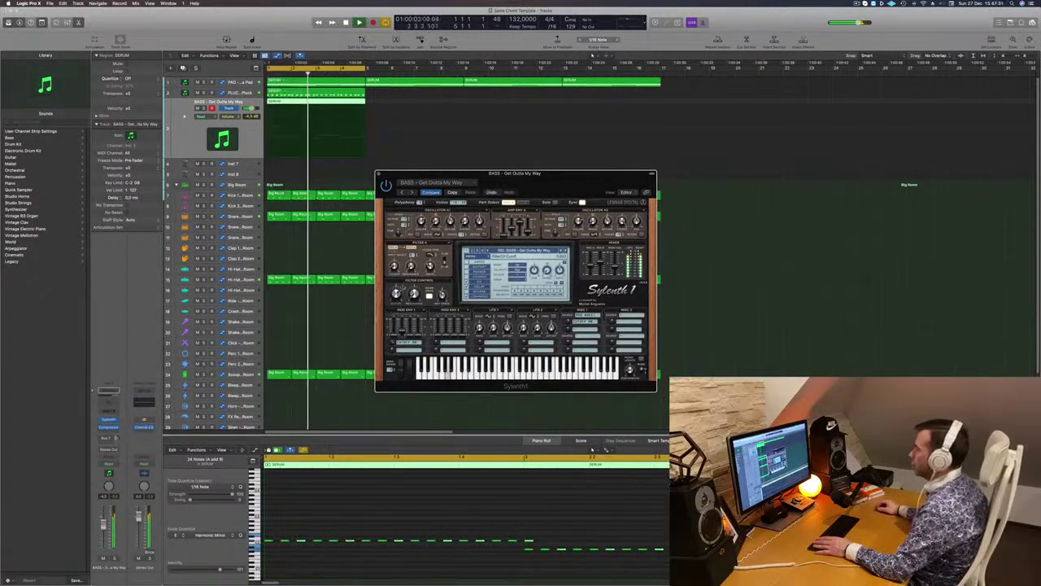
left_click(566, 251)
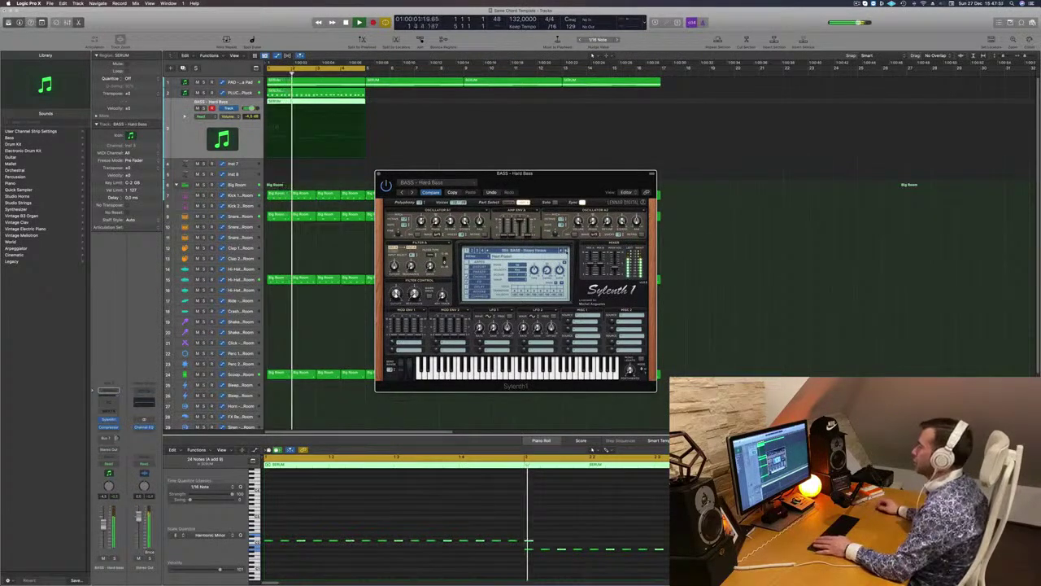
left_click_drag(554, 175, 587, 151)
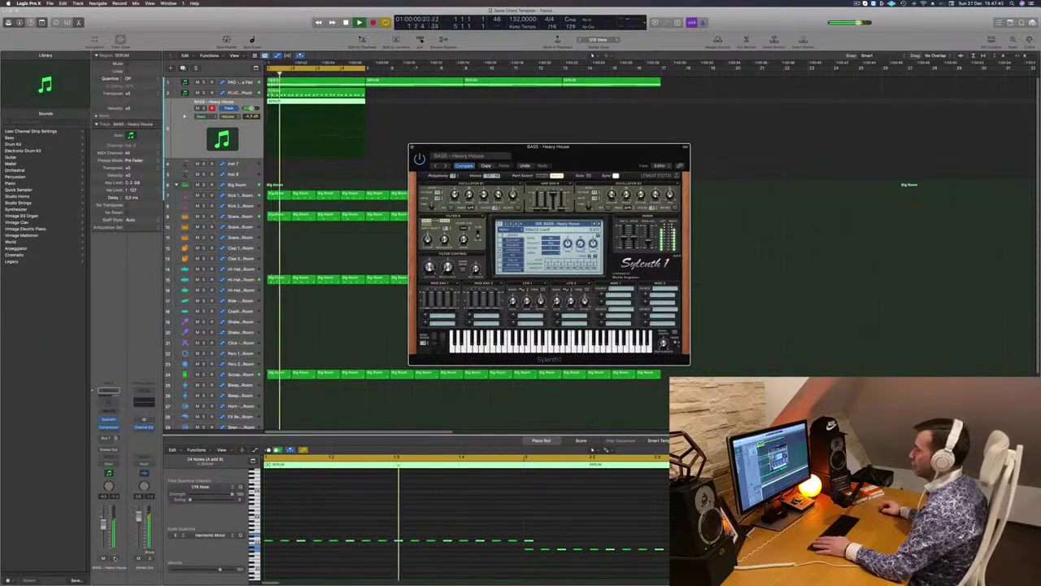
key("ctrl+s")
key("ctrl+s")
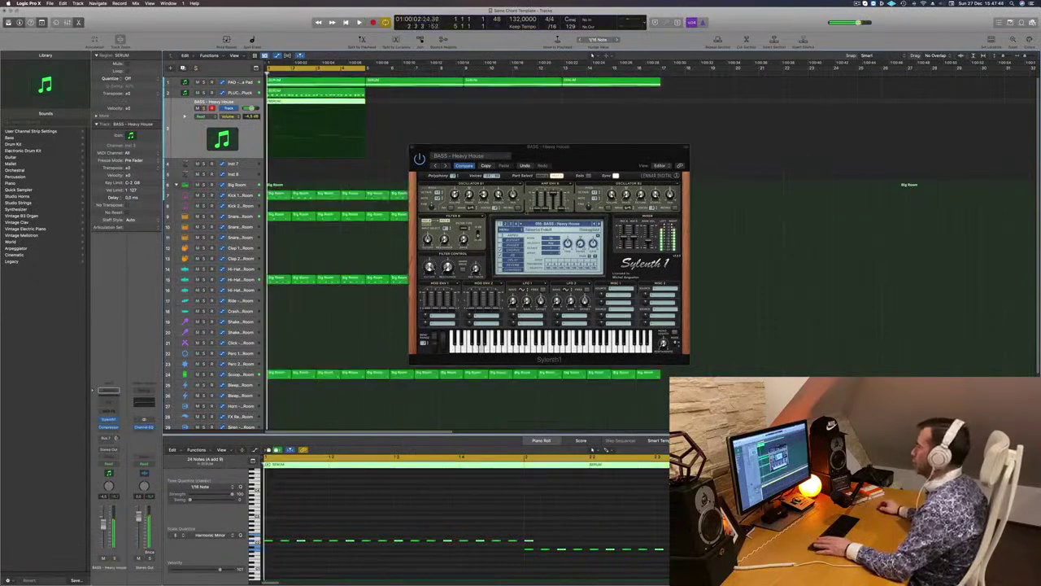
left_click_drag(577, 162, 541, 161)
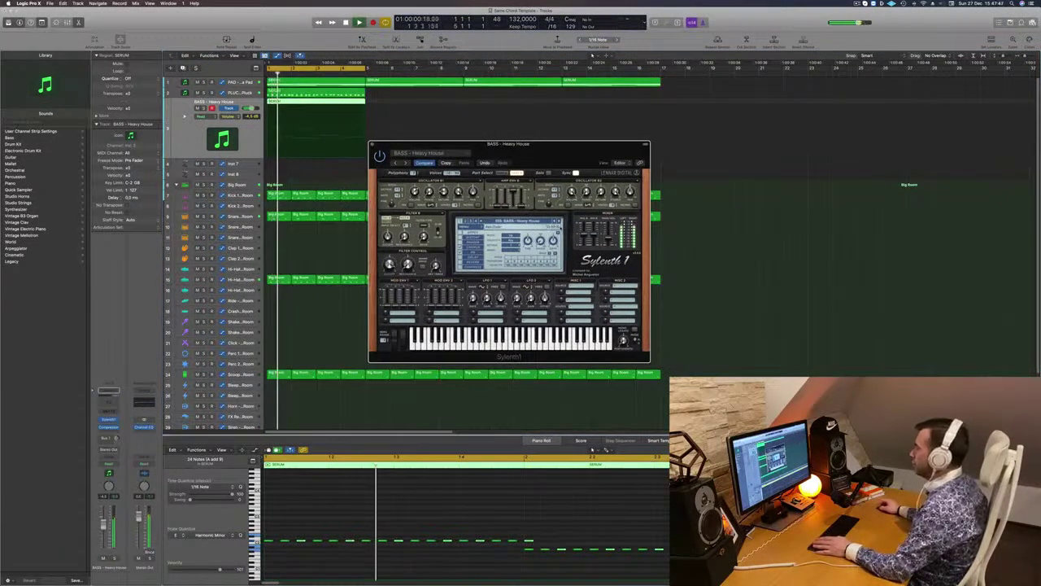
key("]")
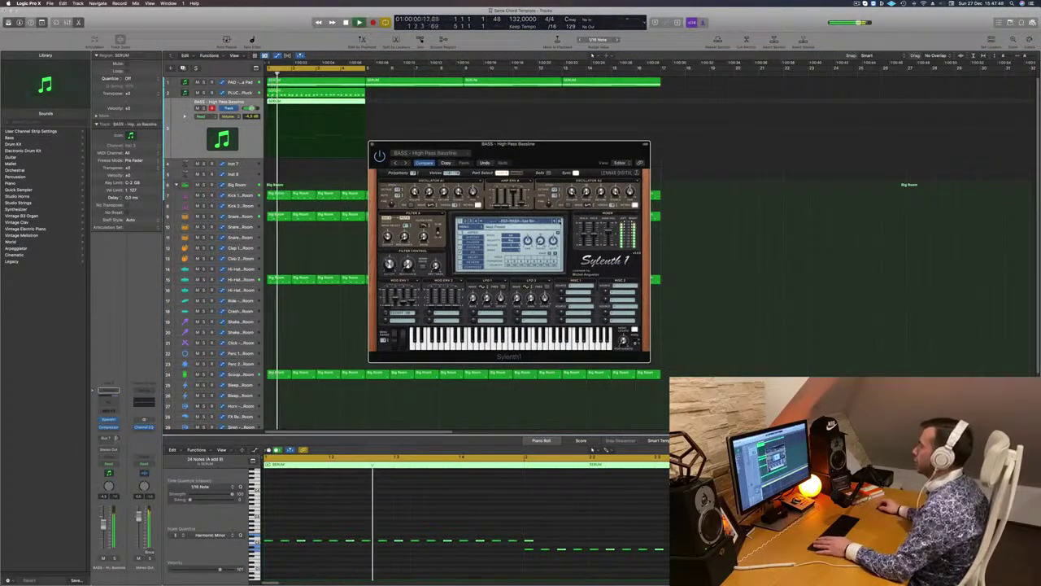
Step: Transpose all notes of the bass region up one octave
left_click(456, 501)
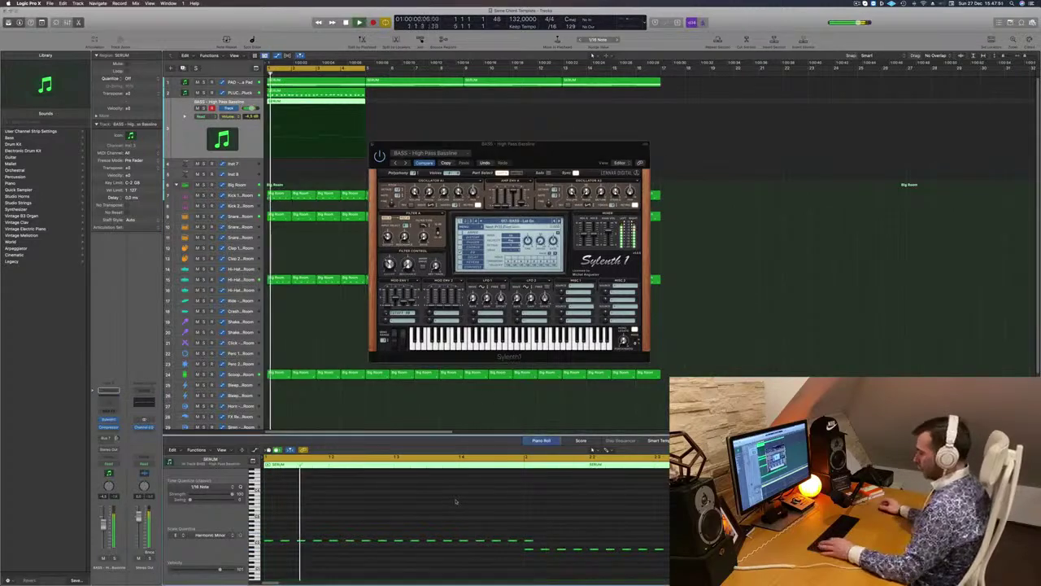
key("alt+shift+Up")
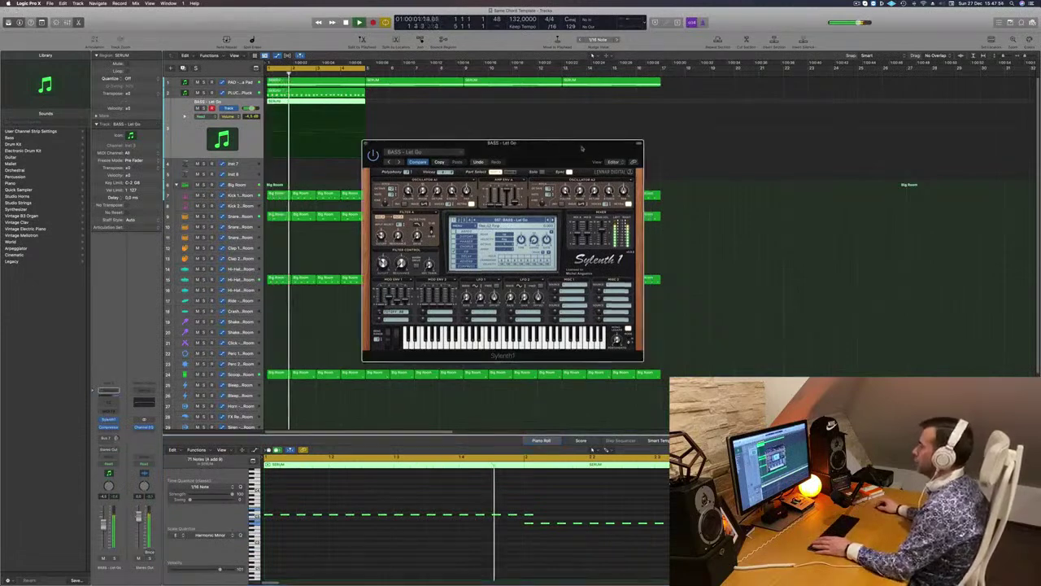
left_click_drag(563, 156, 582, 148)
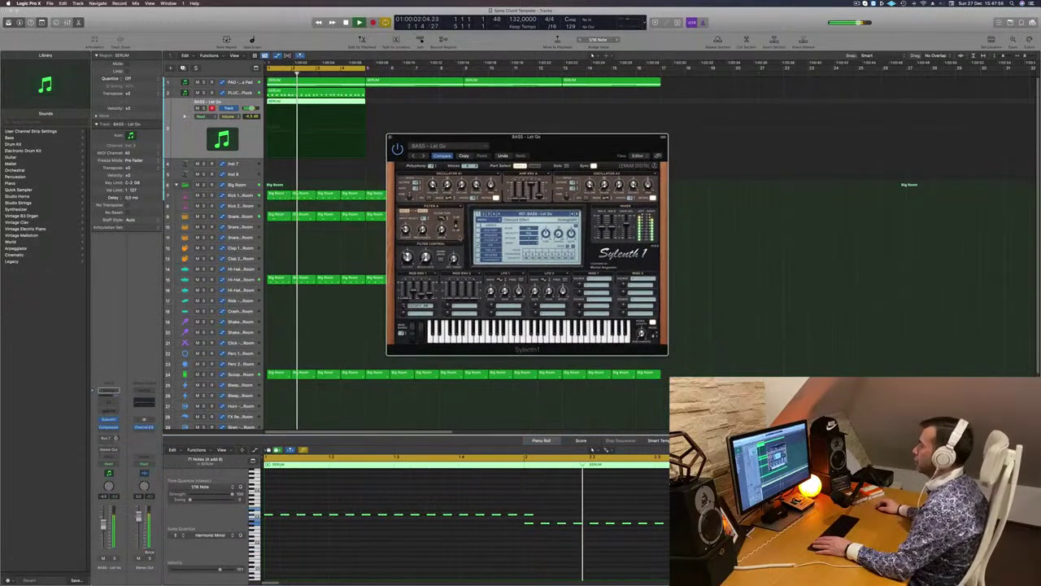
Step: Audition the bass presets from Let Go through Long Bass, Middle Distance Runner and Moog Style Bass to Pitch Attack
left_click(593, 448)
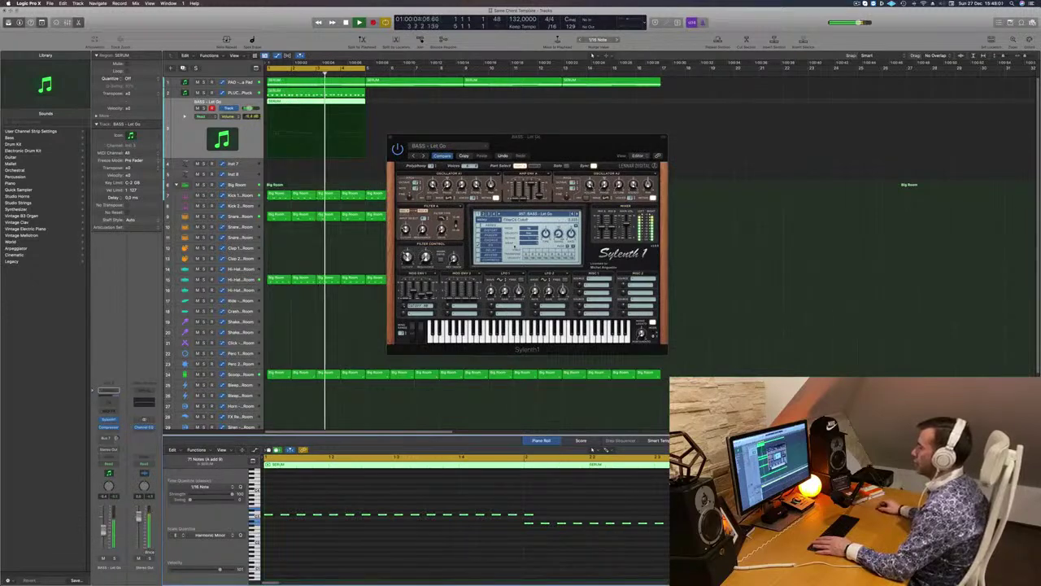
left_click(579, 214)
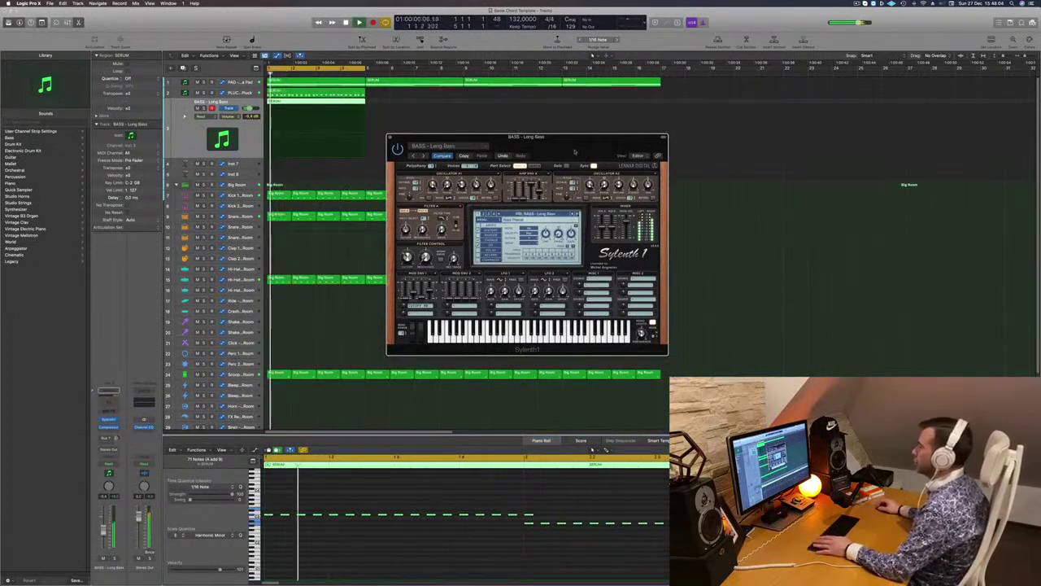
left_click_drag(584, 153, 569, 149)
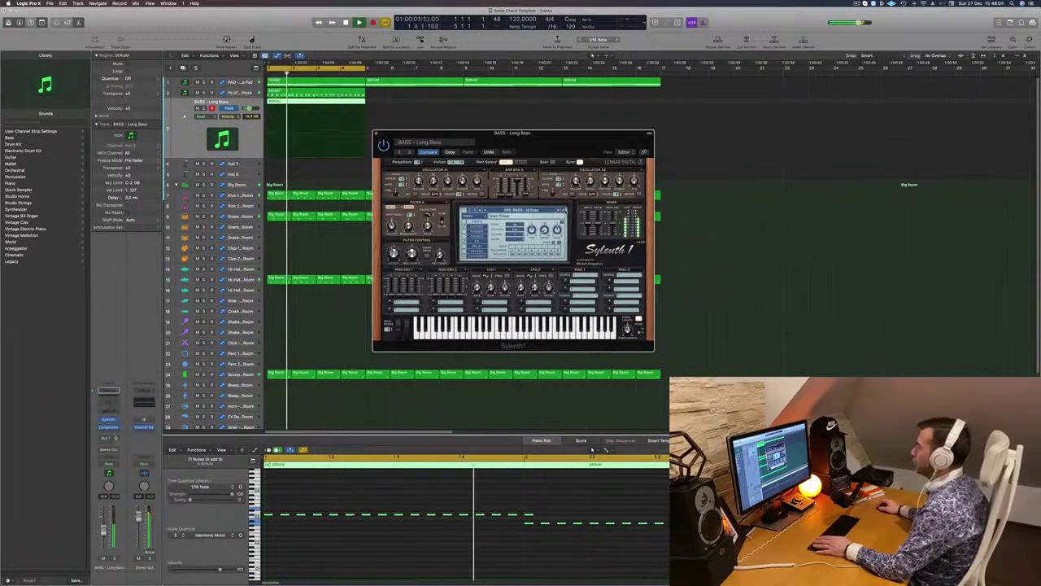
left_click(565, 211)
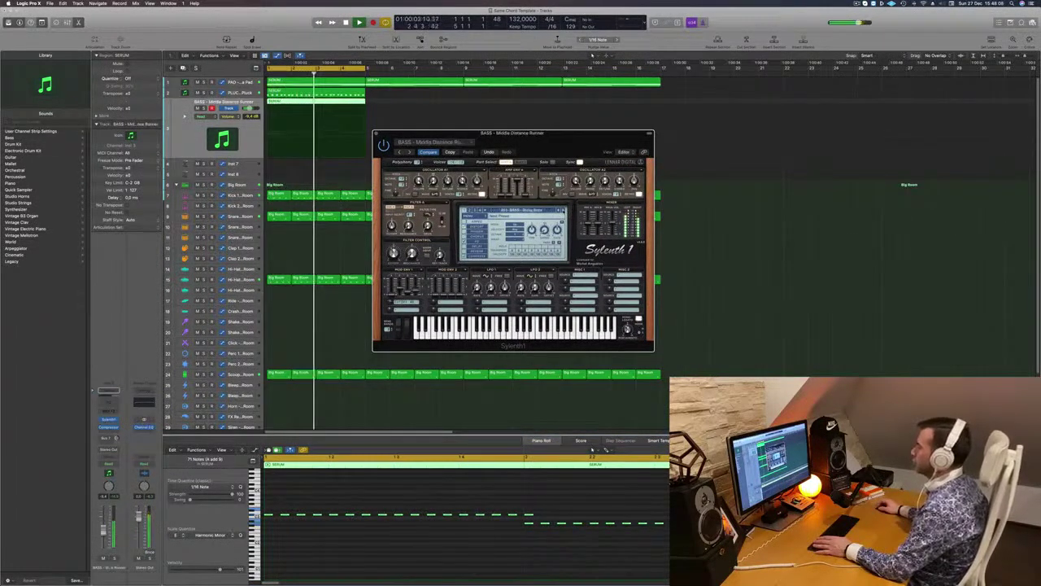
left_click(564, 211)
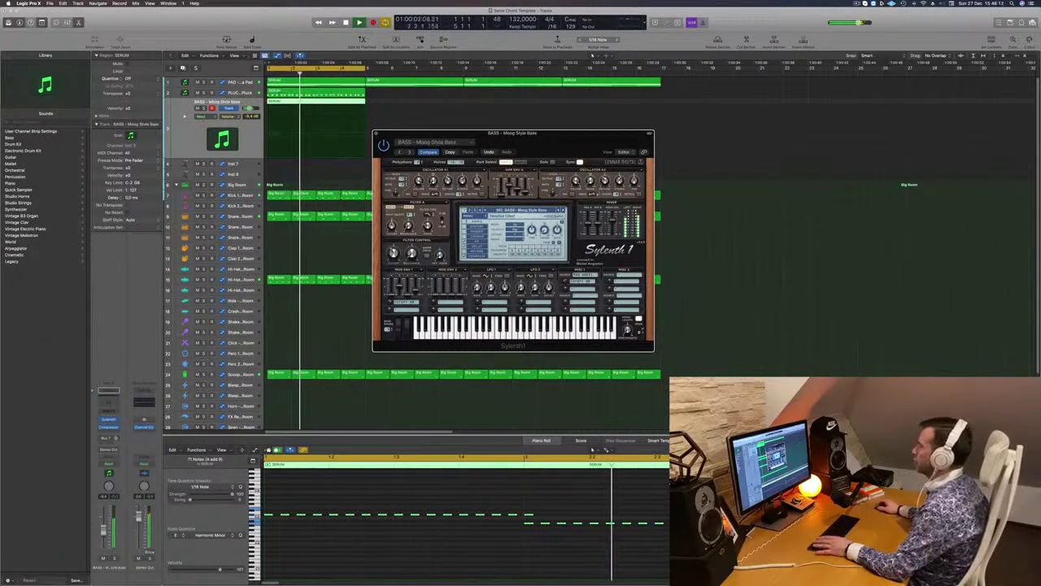
left_click(564, 210)
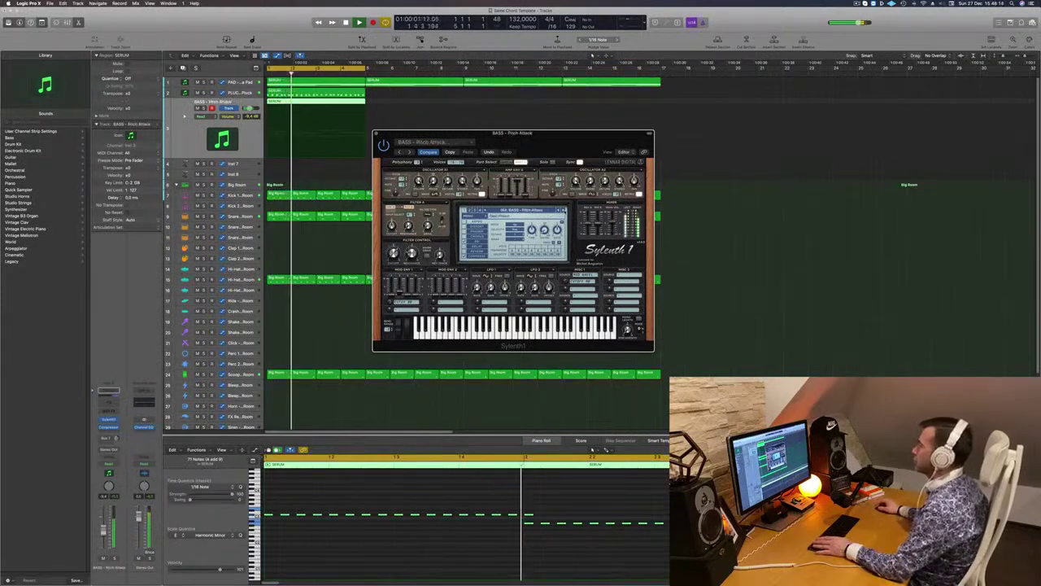
Step: Audition further bass presets in Sylenth1, including Show Me, Sub Bass, Sun To Me and Wide Boy, while the loop plays
left_click(564, 211)
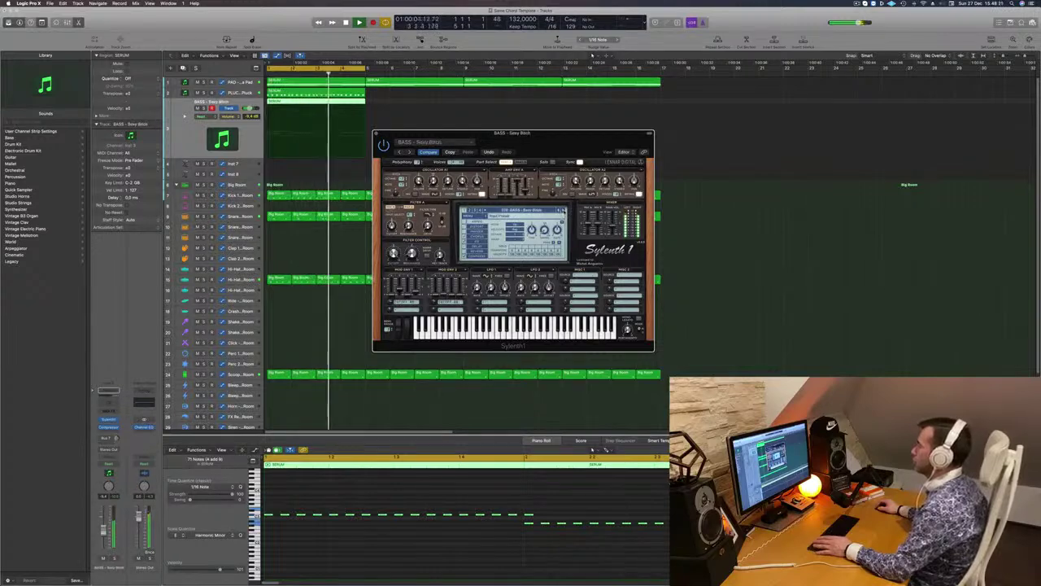
left_click(563, 211)
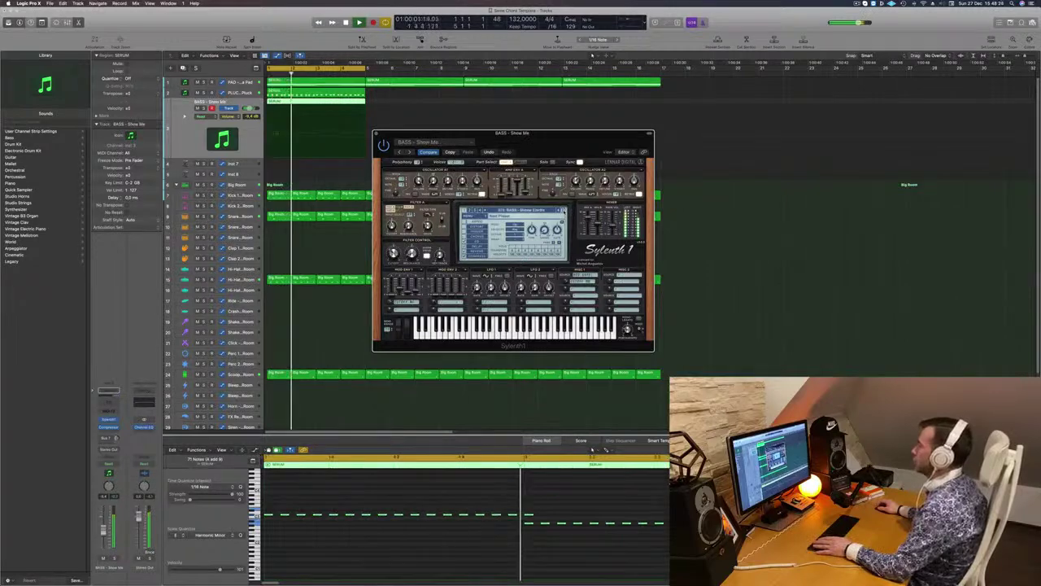
left_click(562, 210)
left_click(562, 211)
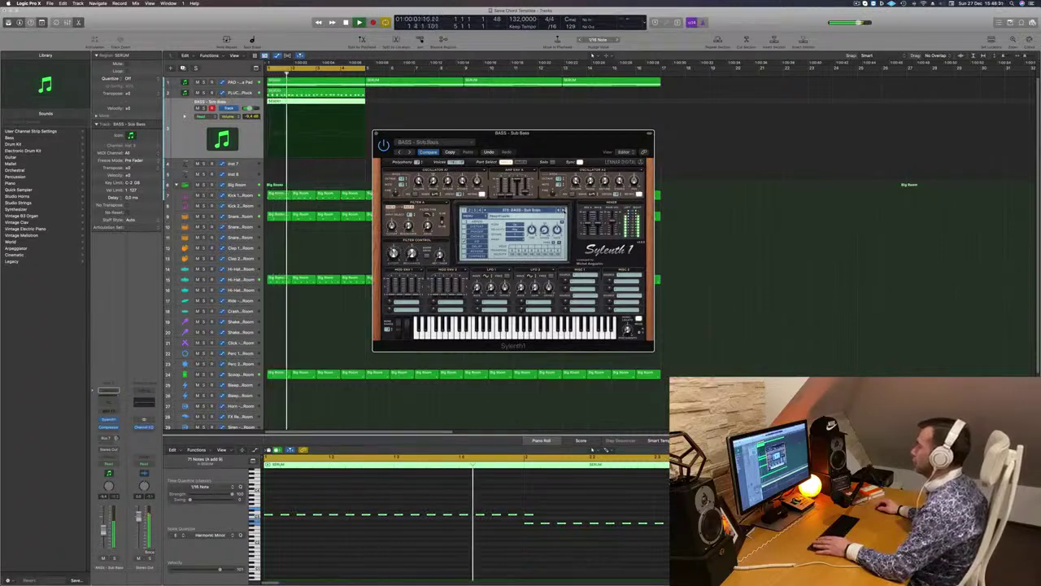
left_click(562, 211)
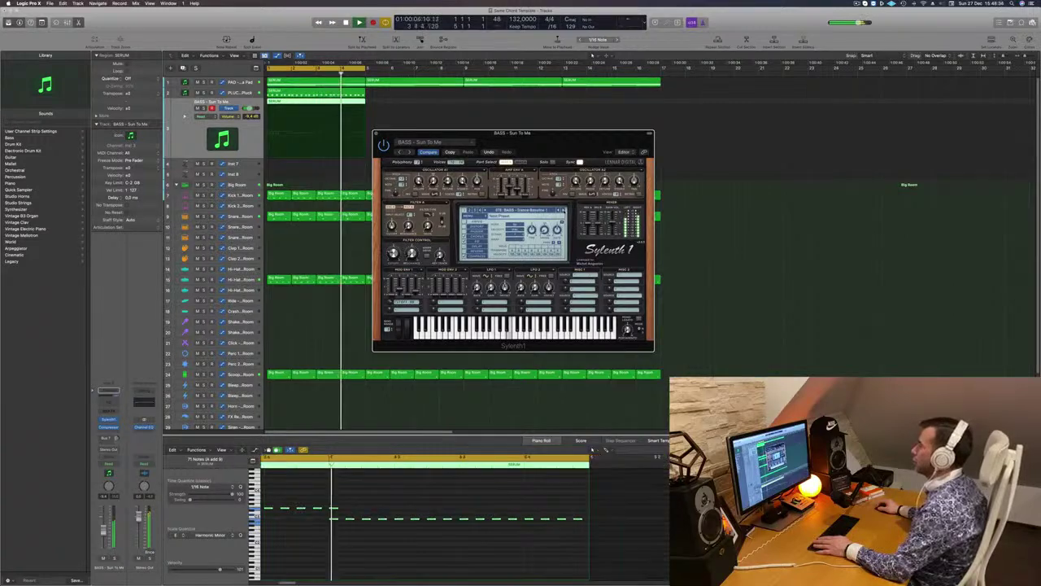
left_click(563, 210)
left_click(563, 210)
left_click(563, 211)
Step: Load the BASS - Wippenberg preset on the bass track and lower its volume to about -13.2 dB
left_click(563, 210)
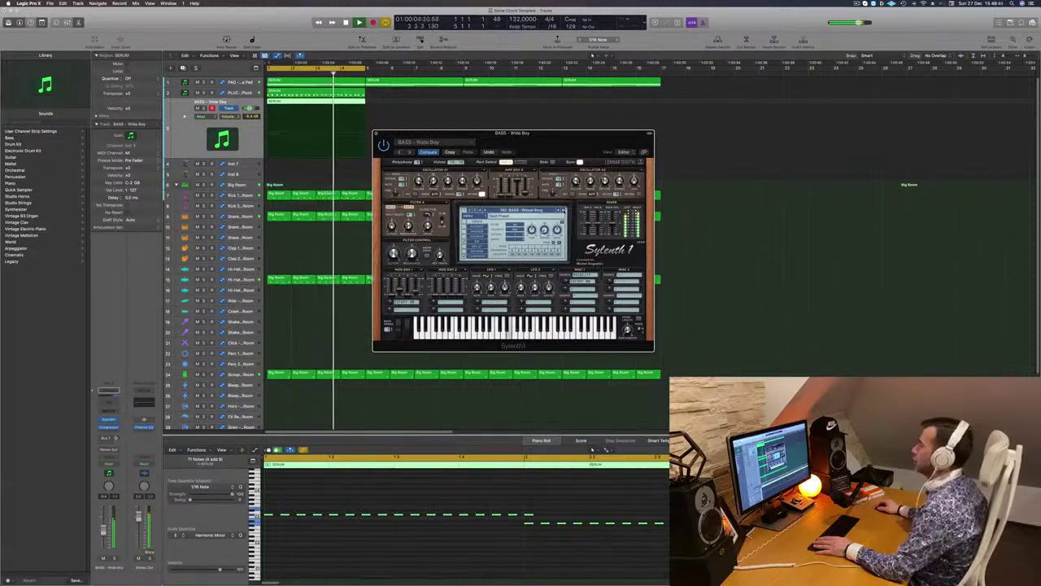
left_click_drag(103, 529, 103, 532)
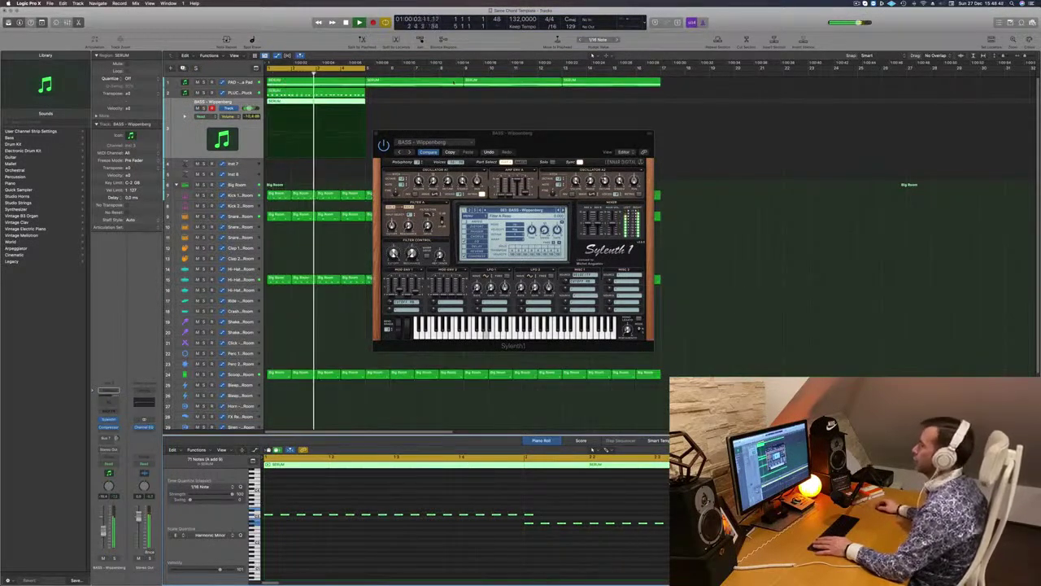
left_click(376, 134)
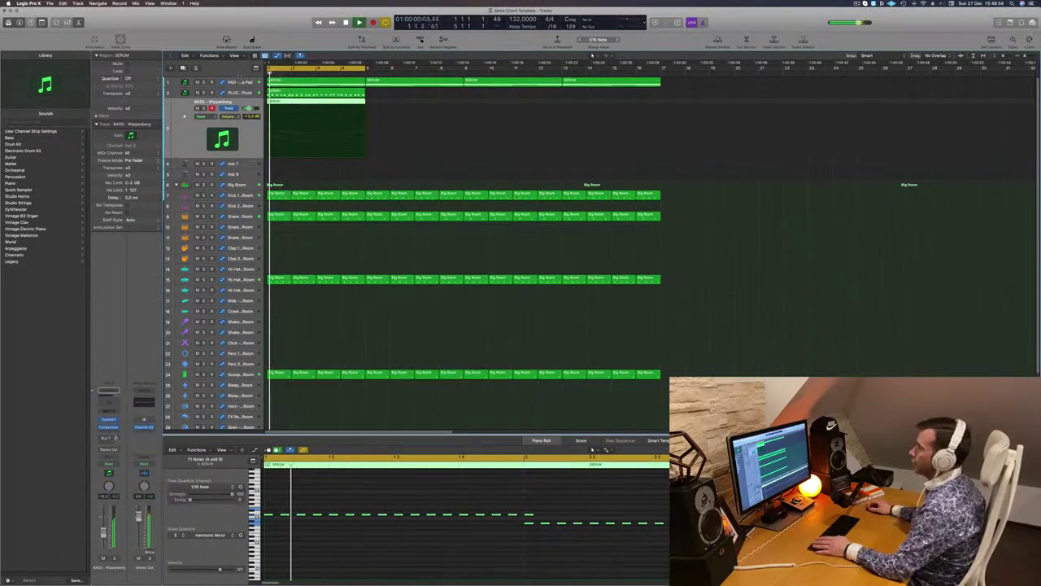
Step: Adjust the filter cutoff in Sylenth1 on the Anjuna Pad track and the Metallic Pluck track while the loop plays
left_click(173, 83)
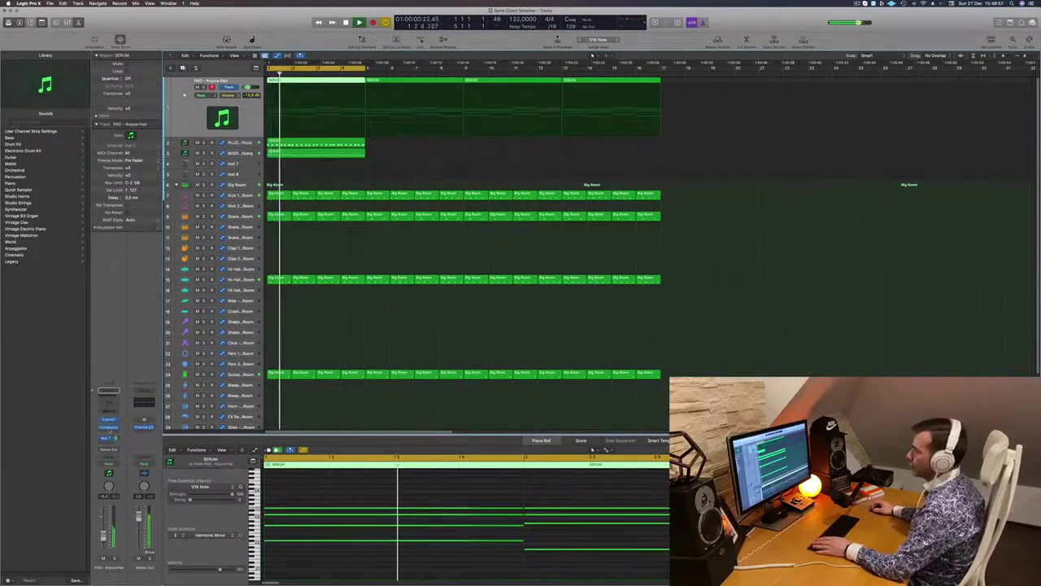
left_click(108, 419)
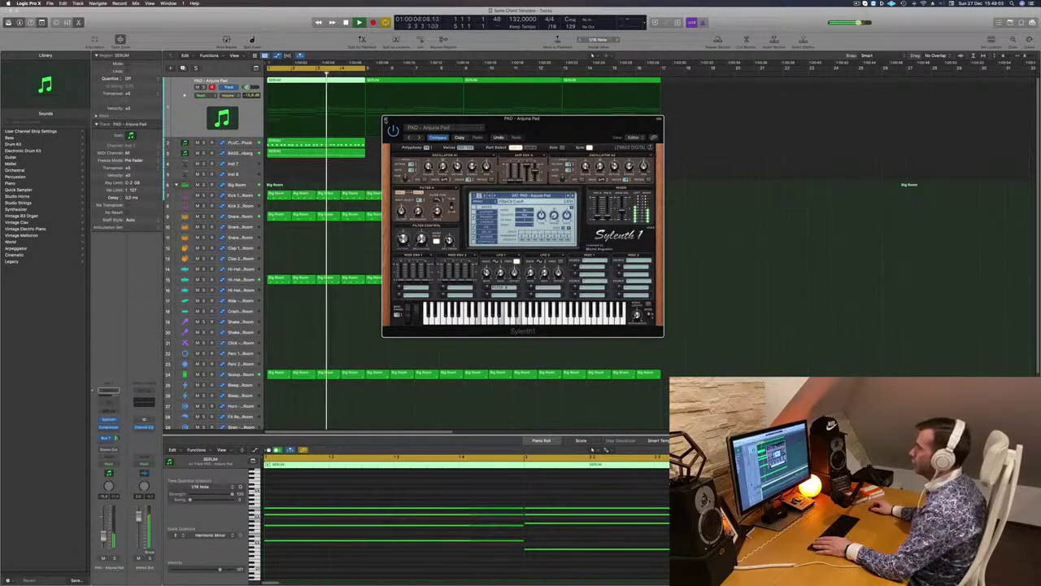
left_click(385, 120)
left_click(246, 143)
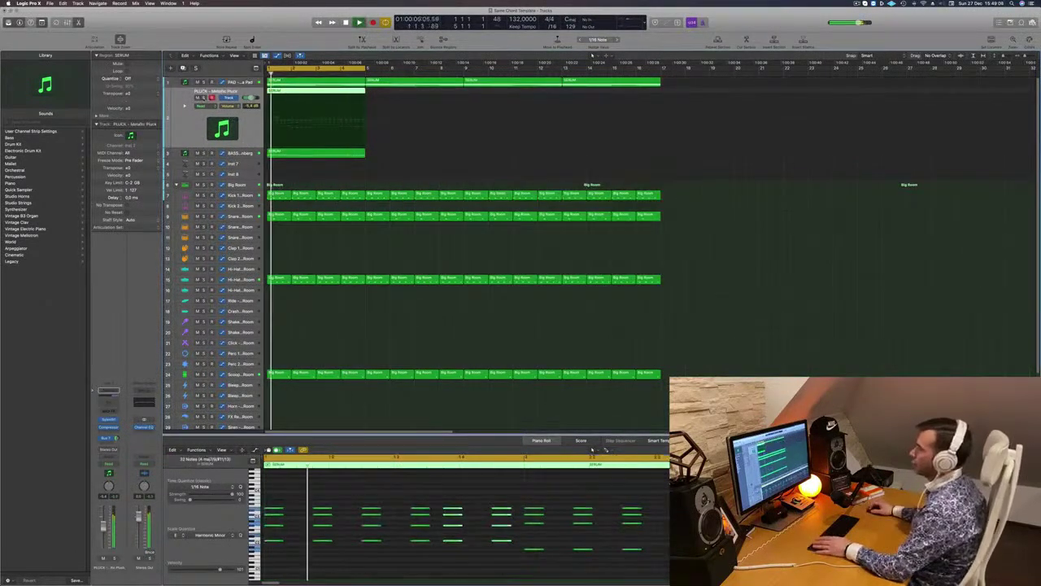
left_click(108, 420)
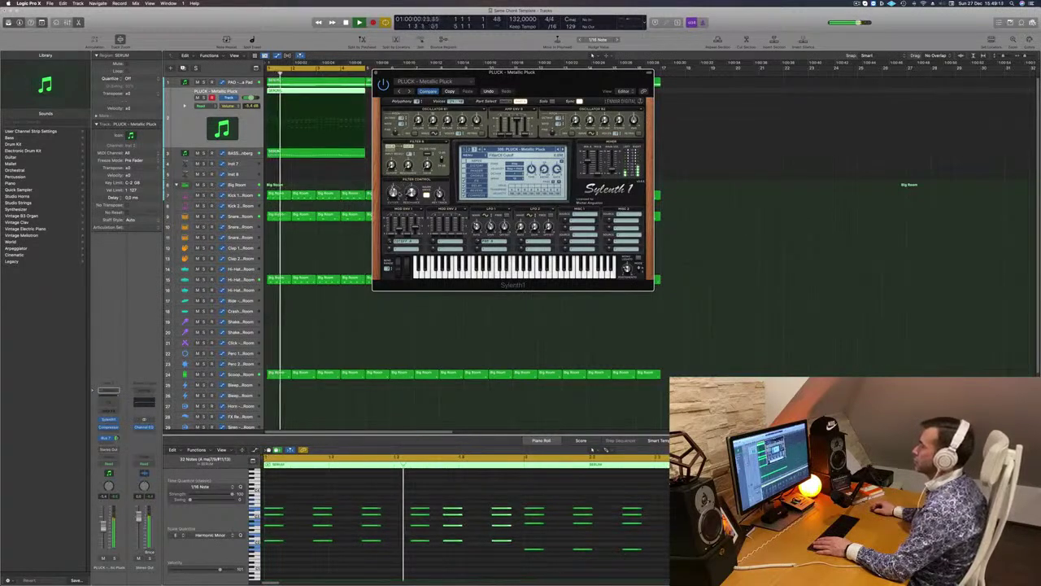
key("space")
left_click(376, 73)
Step: Copy the four-bar pluck and bass regions end to end until both tracks fill 16 bars
left_click_drag(319, 165, 338, 84)
mouse_move(311, 173)
left_mouse_down()
mouse_move(335, 97)
mouse_move(459, 101)
mouse_move(301, 155)
left_mouse_up()
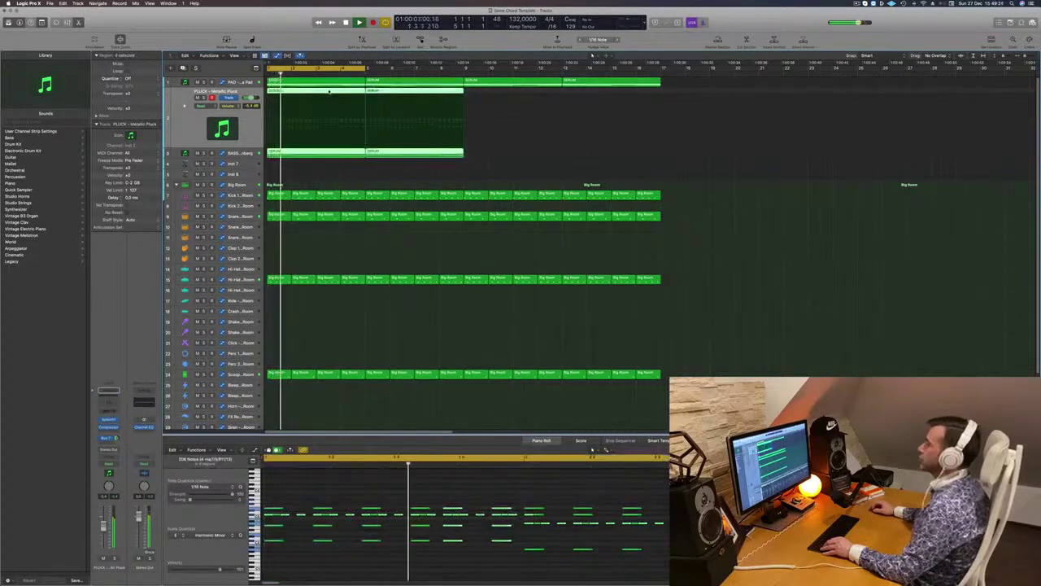
left_click_drag(329, 92, 527, 92)
key("Return")
Step: Extend the cycle range to bar 17 and restart playback from the beginning
left_click_drag(363, 68, 664, 69)
key("Return")
left_click(318, 173)
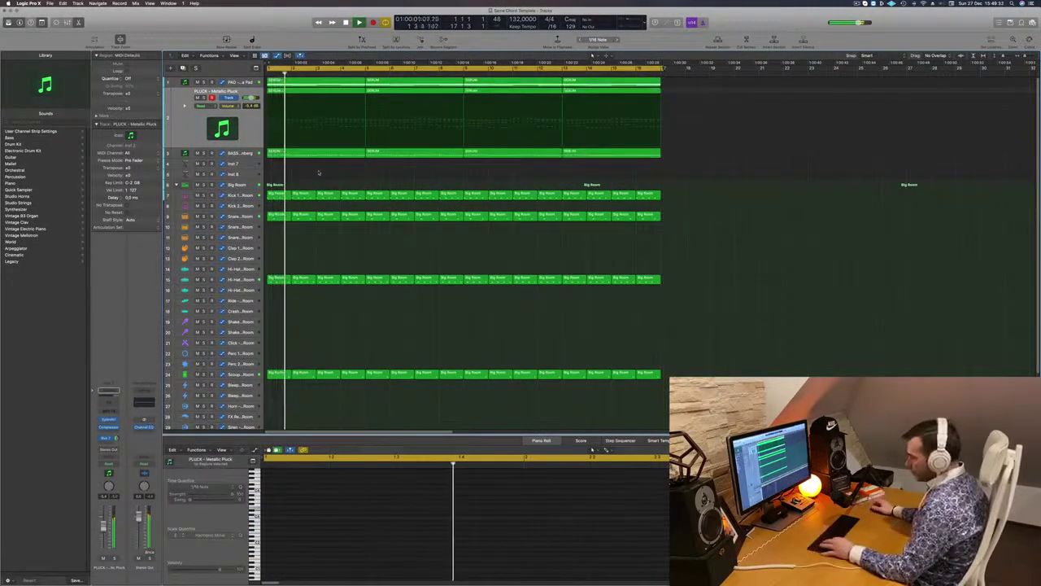
Step: Color and name all regions in the arrangement by their tracks
key("super+a")
right_click(340, 152)
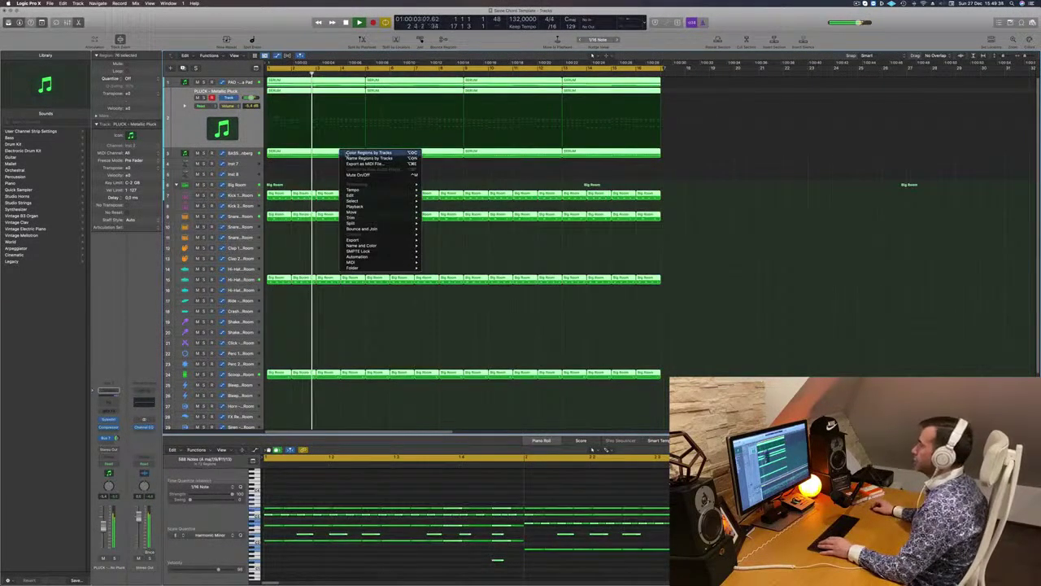
left_click(347, 154)
right_click(346, 154)
left_click(350, 161)
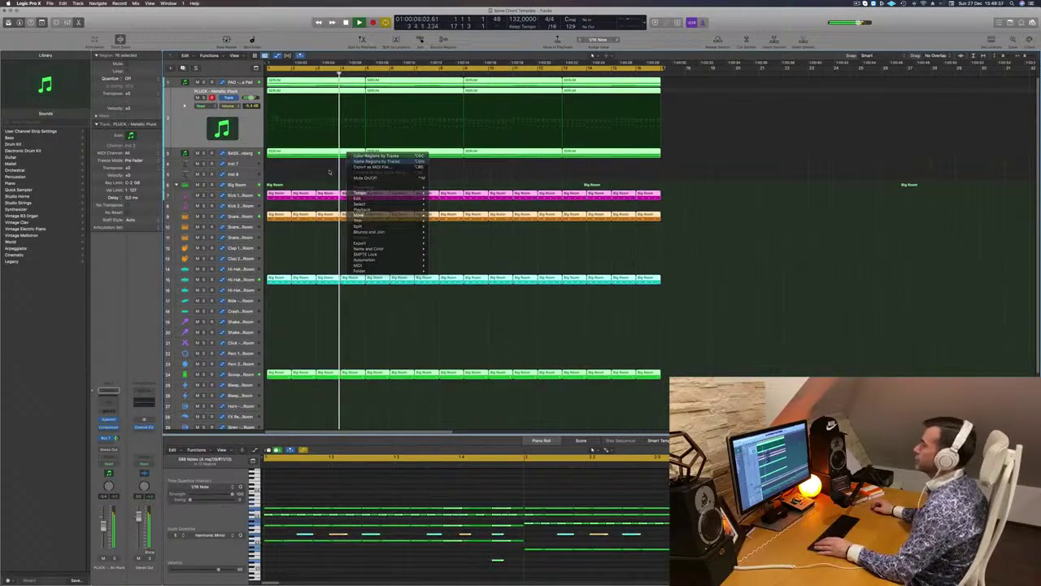
right_click(330, 171)
left_click(330, 172)
key("Return")
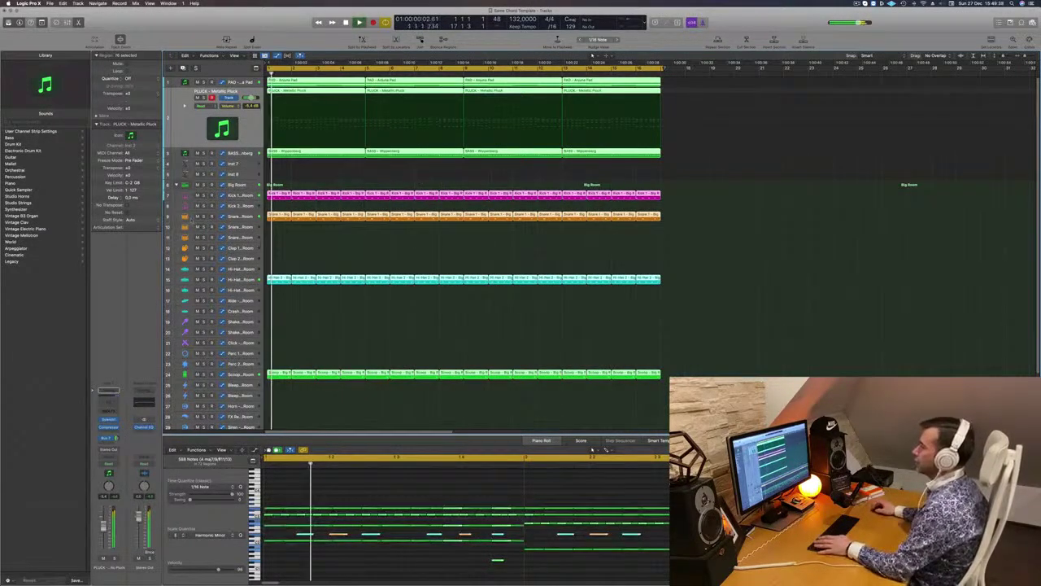
left_click(193, 196)
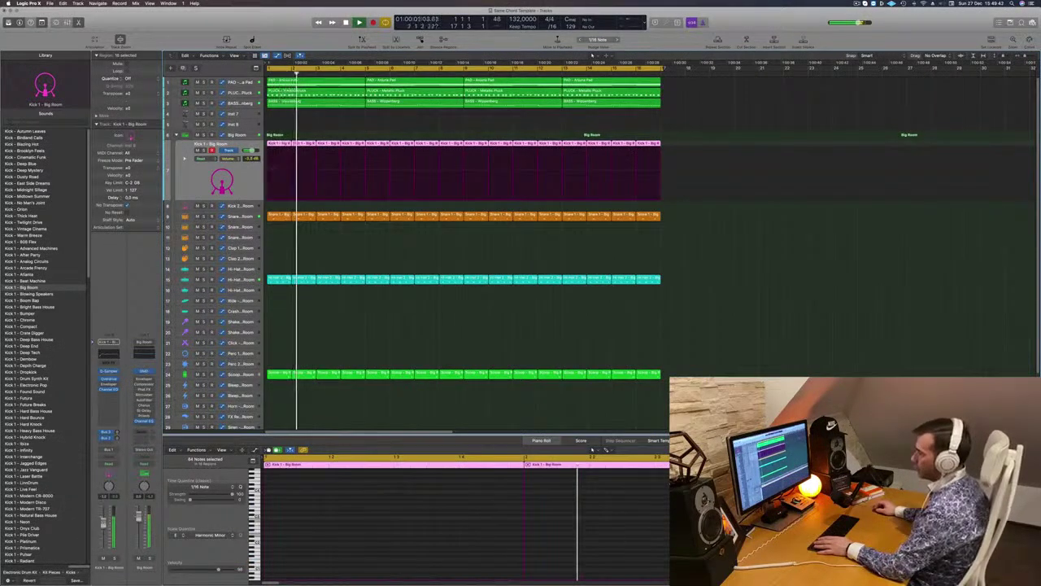
left_click(290, 121)
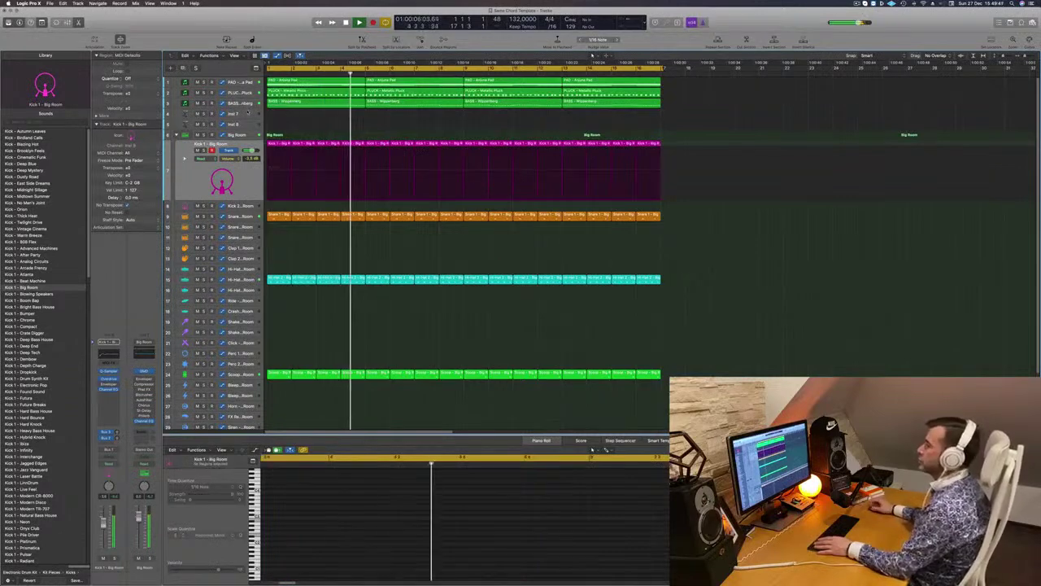
left_click(250, 117)
key("Return")
Step: Duplicate the Anjuna Pad track with its settings, place the copy below the bass track and open Musical Typing for it
left_click(237, 81)
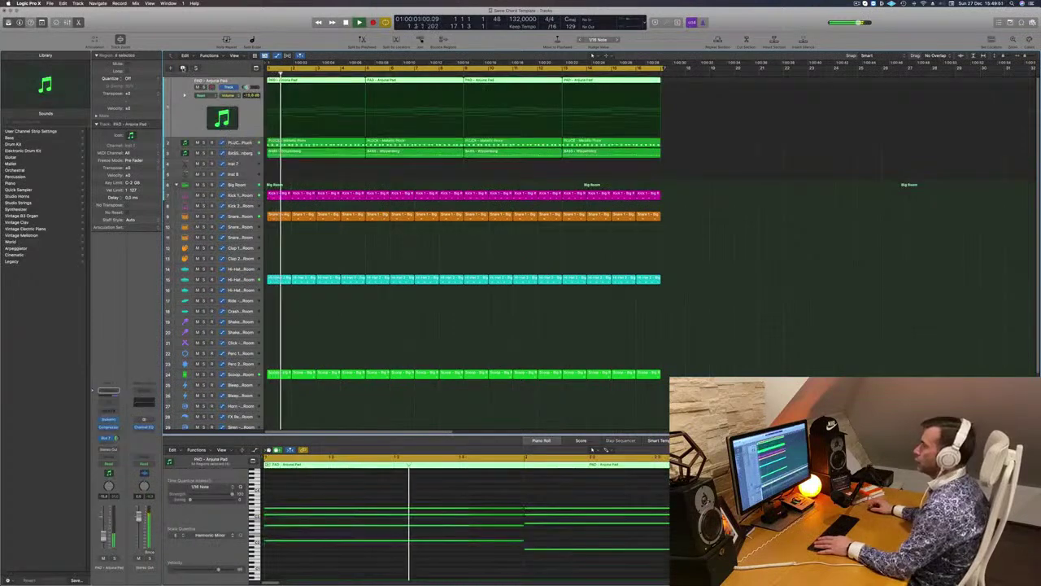
mouse_move(236, 119)
left_mouse_down()
mouse_move(236, 172)
mouse_move(236, 122)
left_mouse_up()
key("Return")
key("Return")
key("super+k")
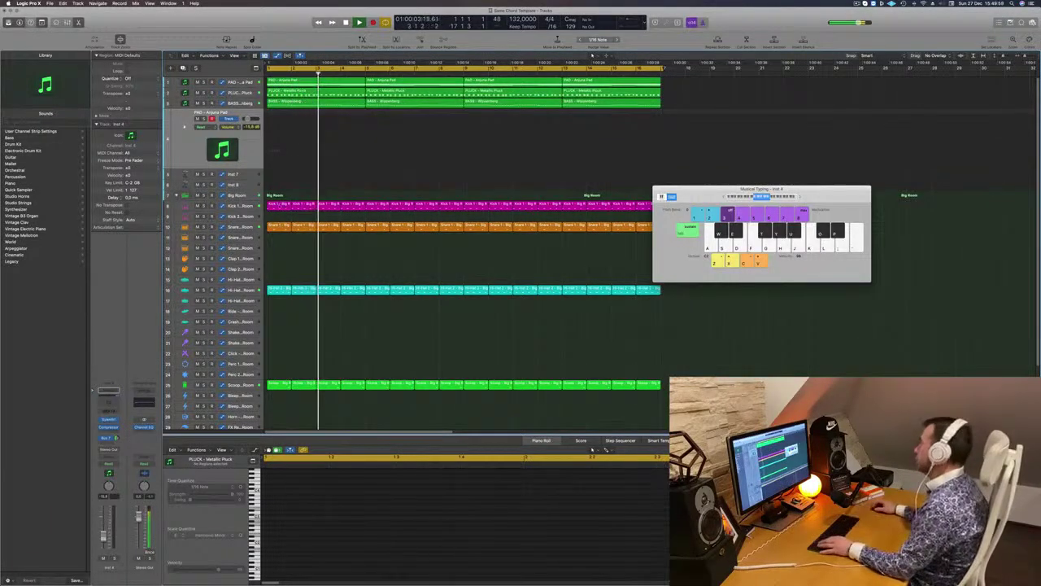
key("Return")
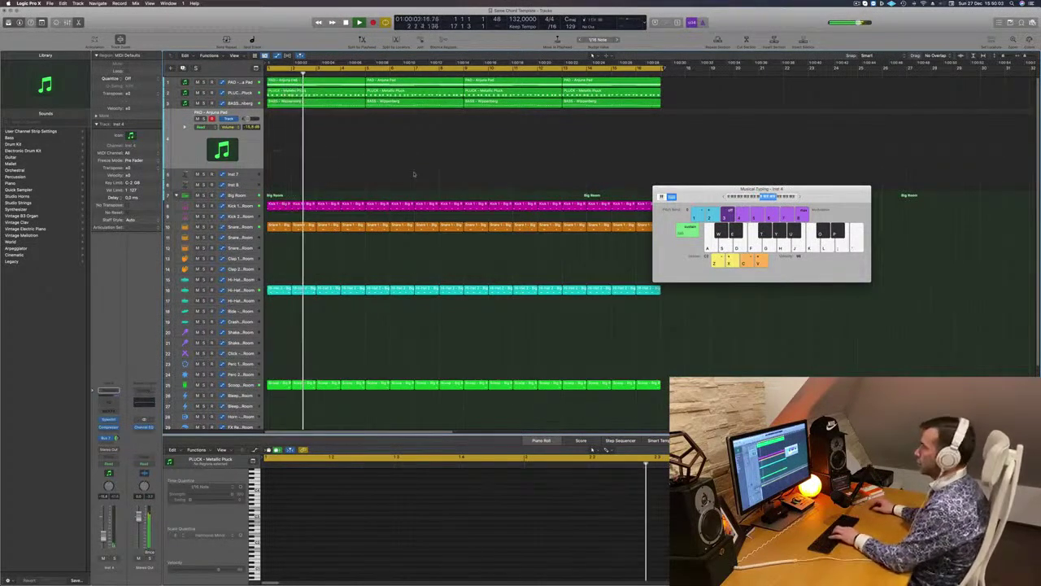
Step: Open the duplicated pad track's Sylenth1 and raise the track's volume to -7.2 dB while trying out melody notes
left_click(109, 420)
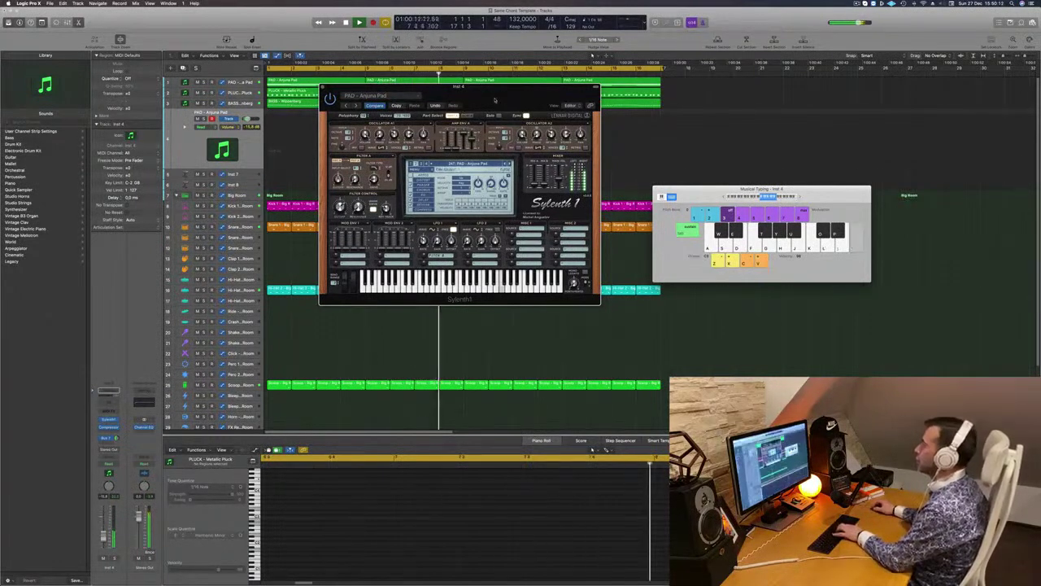
left_click_drag(493, 100, 690, 111)
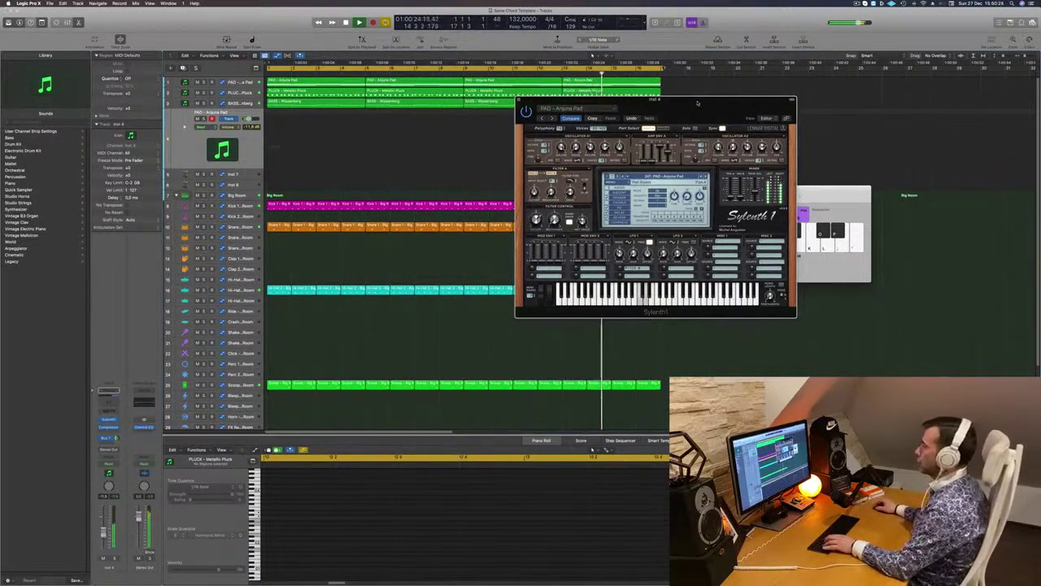
left_click_drag(685, 104, 647, 108)
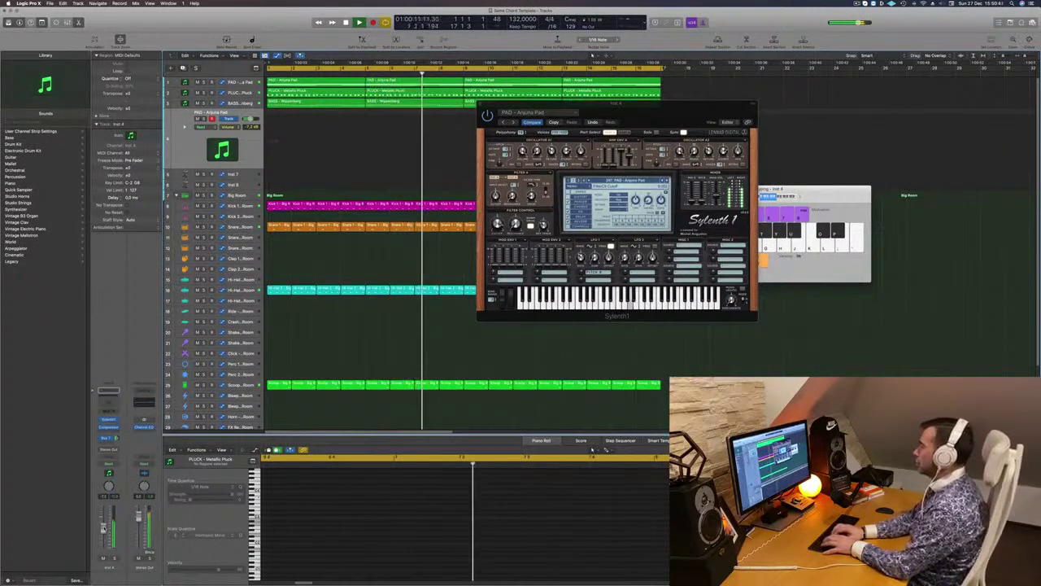
Step: Record a melody on the duplicated pad track over the playing cycle, stop and save the project
key("r")
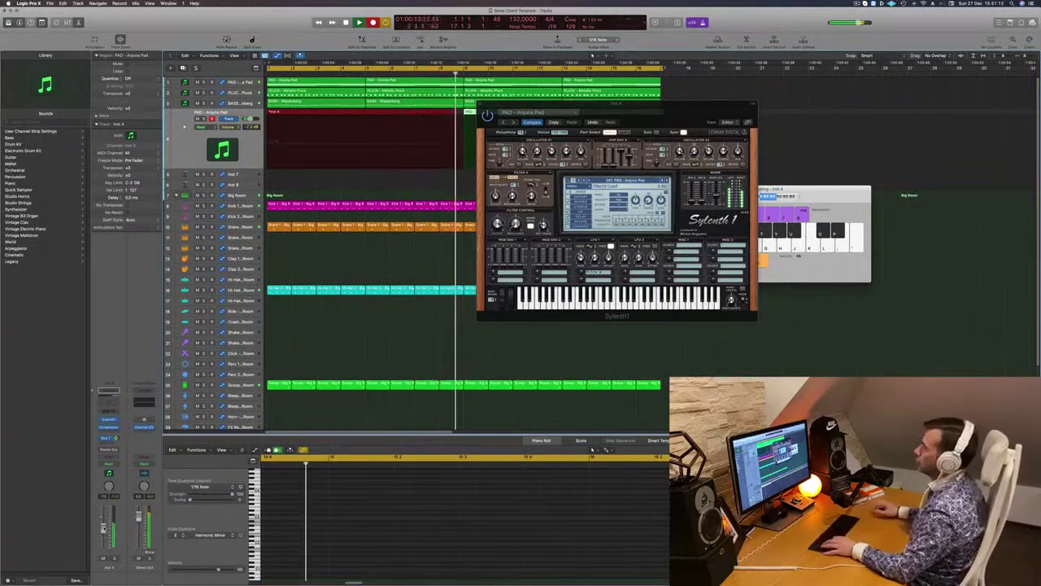
key("space")
key("super+s")
Step: Delete the recorded melody region in the first four bars and move the region at bar 5 to bar 1
double_click(366, 115)
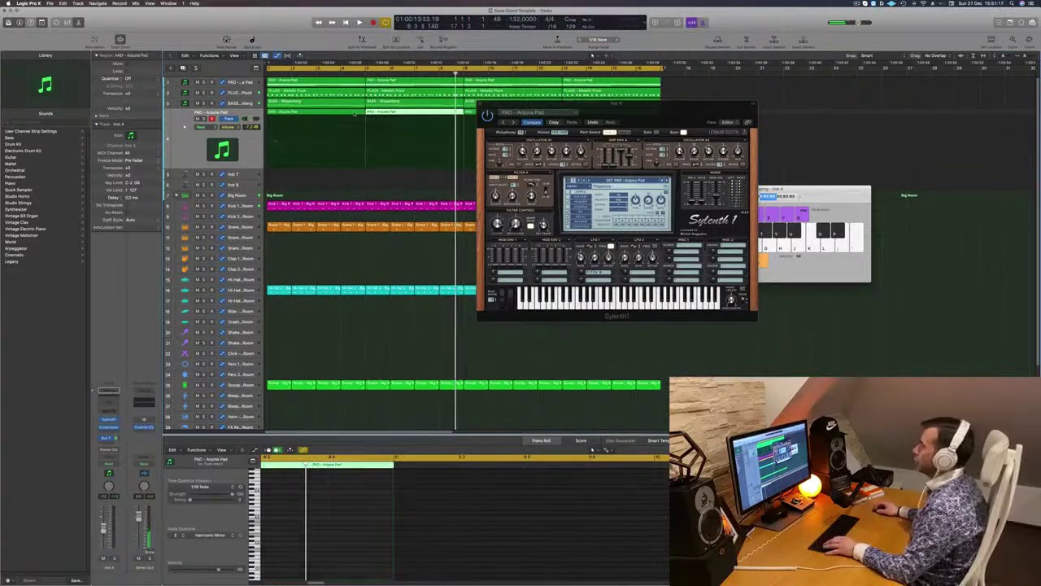
left_click(354, 114)
key("Delete")
left_click_drag(402, 114, 302, 114)
left_click_drag(662, 69, 661, 70)
key("space")
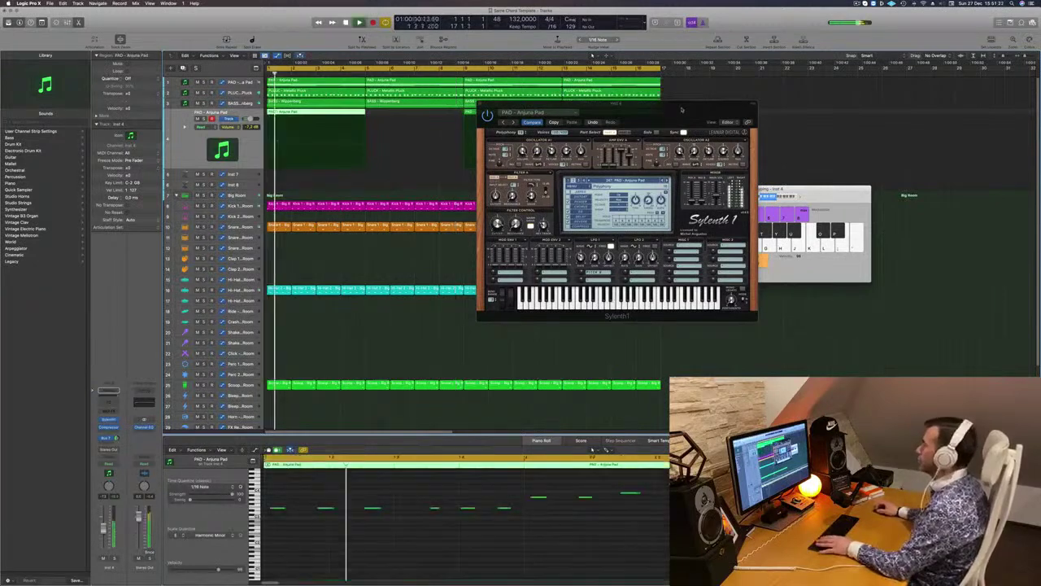
Step: Quantize the notes of the first melody region to 1/16 notes and play it back from the start
left_click(430, 529)
key("super+Left")
key("super+Left")
key("super+Left")
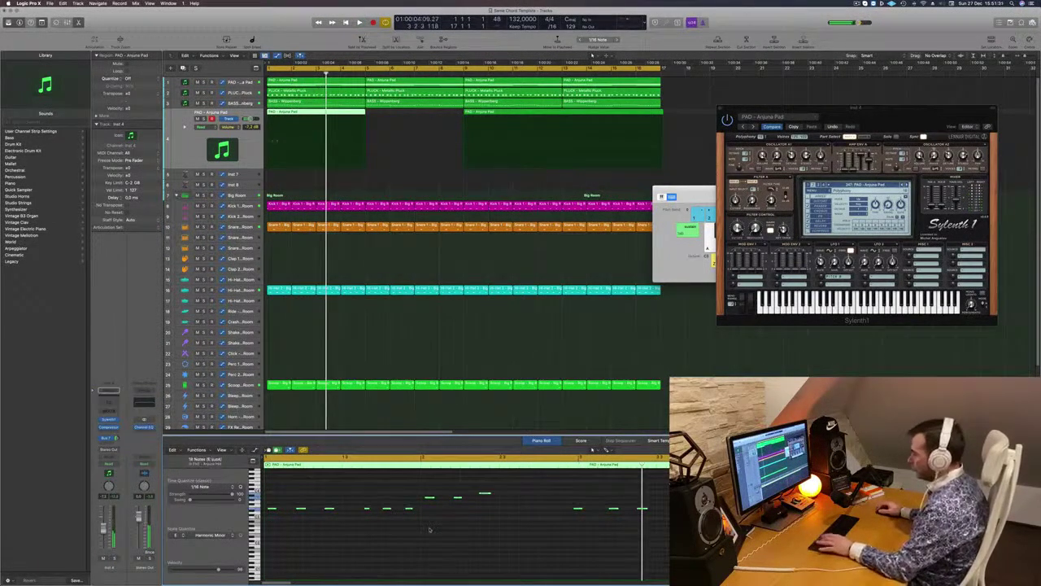
key("Return")
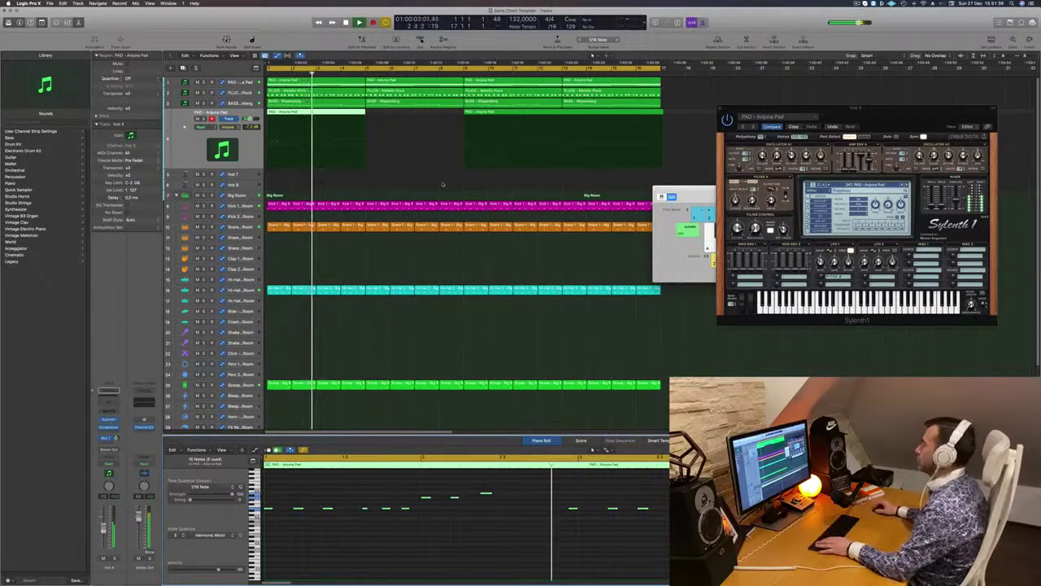
key("Return")
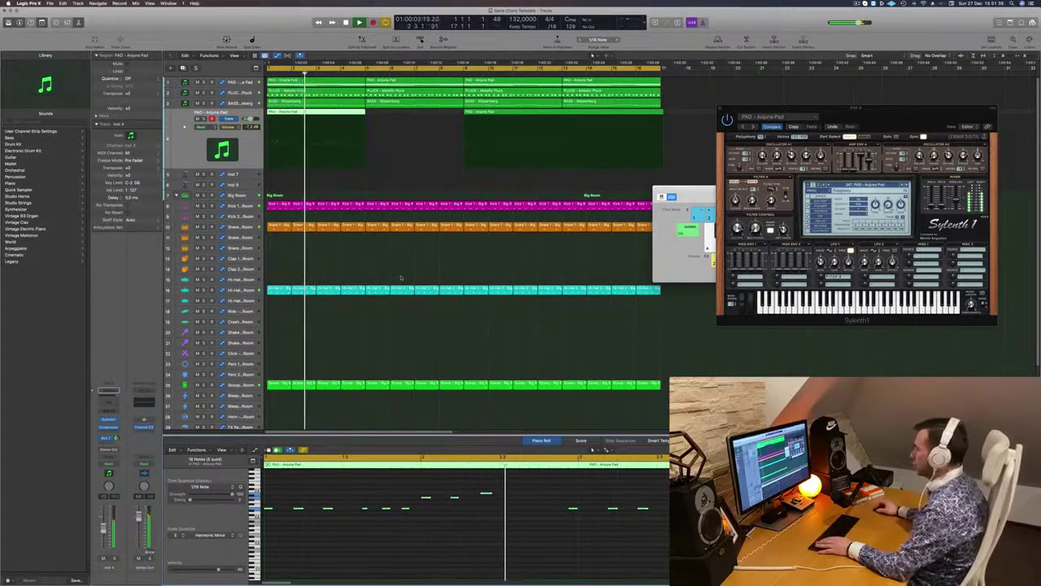
Step: Shift the first melody note of bar 3 slightly later in the piano roll and replay the melody
left_click(571, 510)
key("space")
key("Return")
key("space")
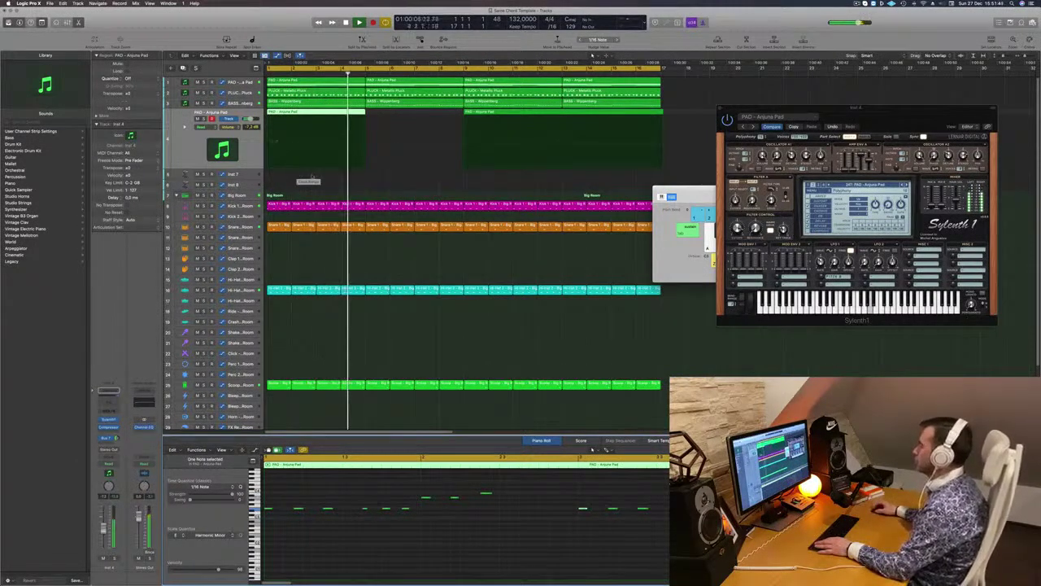
key("Return")
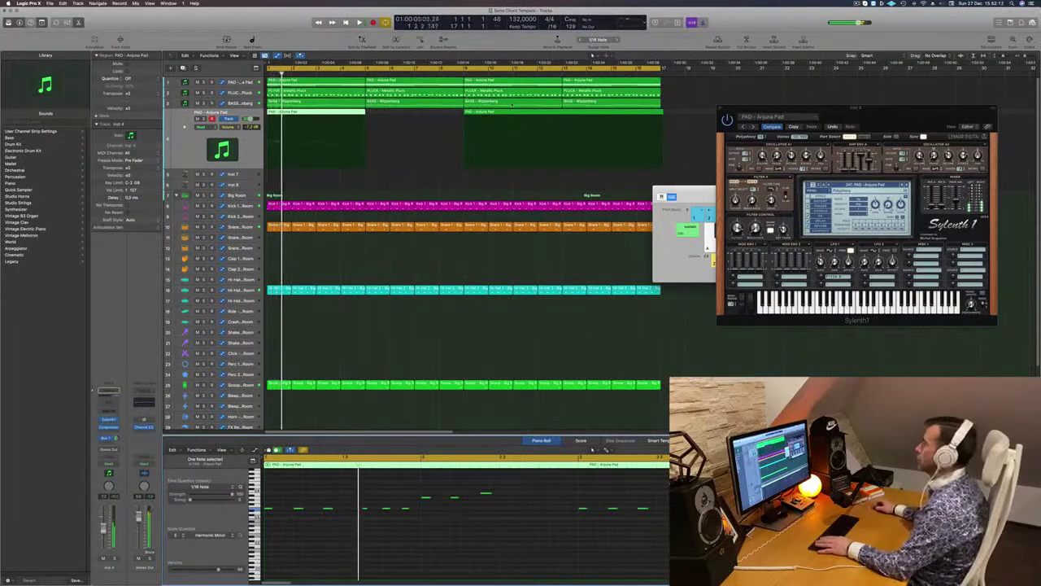
Step: Delete the leftover melody region from bar 9 and copy the four-bar melody until it fills 16 bars
key("Delete")
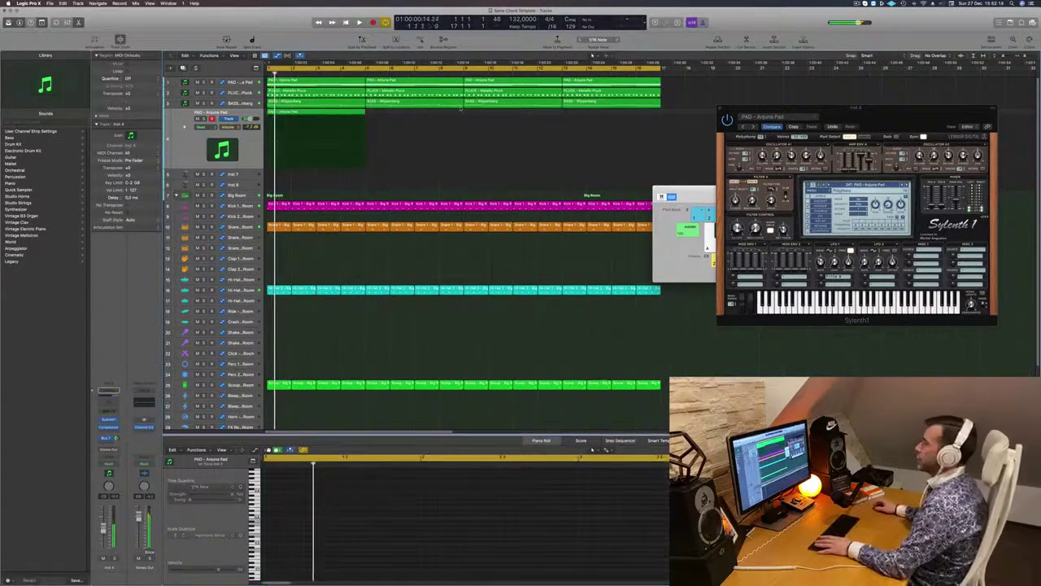
left_click_drag(314, 116, 408, 120)
left_click_drag(470, 137, 573, 120)
key("Return")
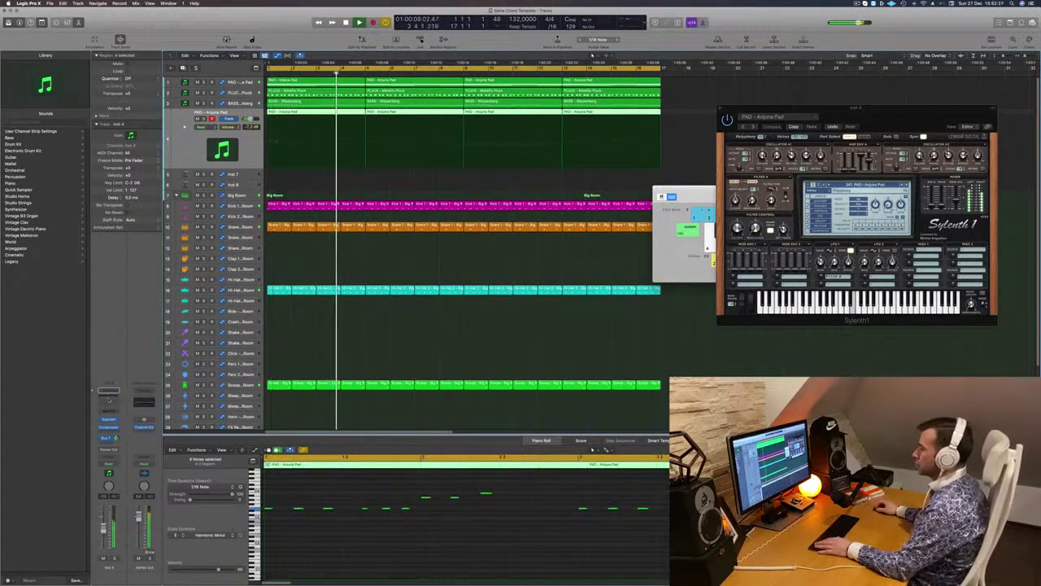
Step: Add a Channel EQ to the melody track with a low cut at about 278 Hz and a 12 dB/Oct slope
left_click(108, 401)
key("Return")
left_click(359, 121)
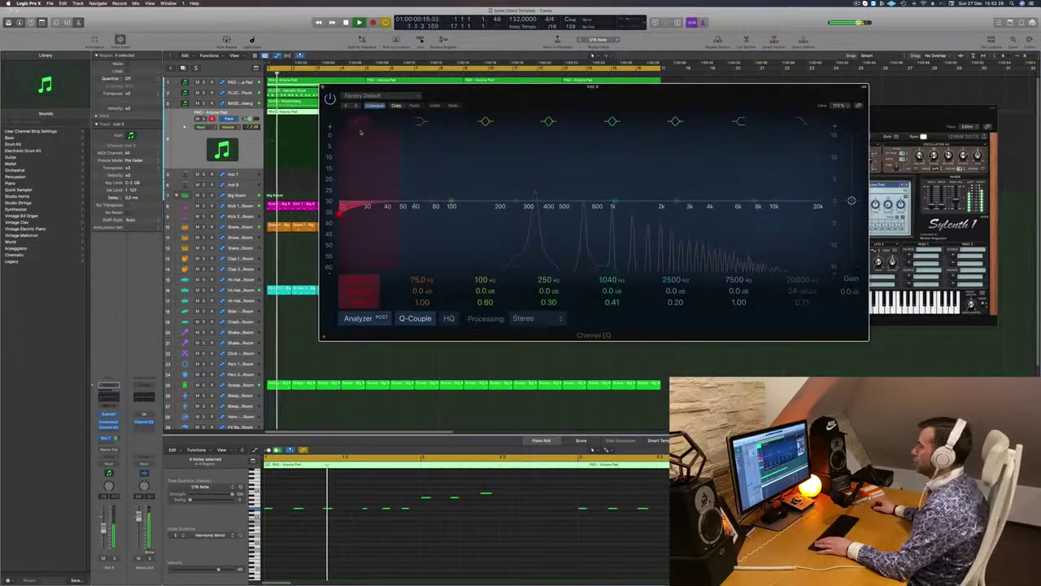
left_click_drag(340, 210, 527, 208)
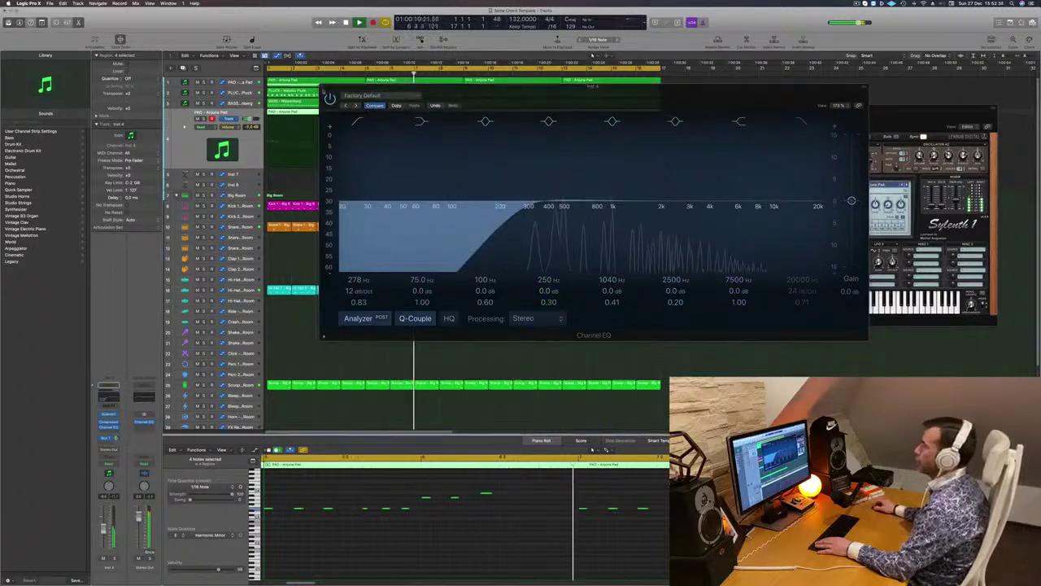
left_click(323, 87)
Step: Add a Channel EQ to the bass track, boost its 75 Hz low shelf by about 3.5 dB, and replay from the start
left_click(238, 103)
key("space")
key("space")
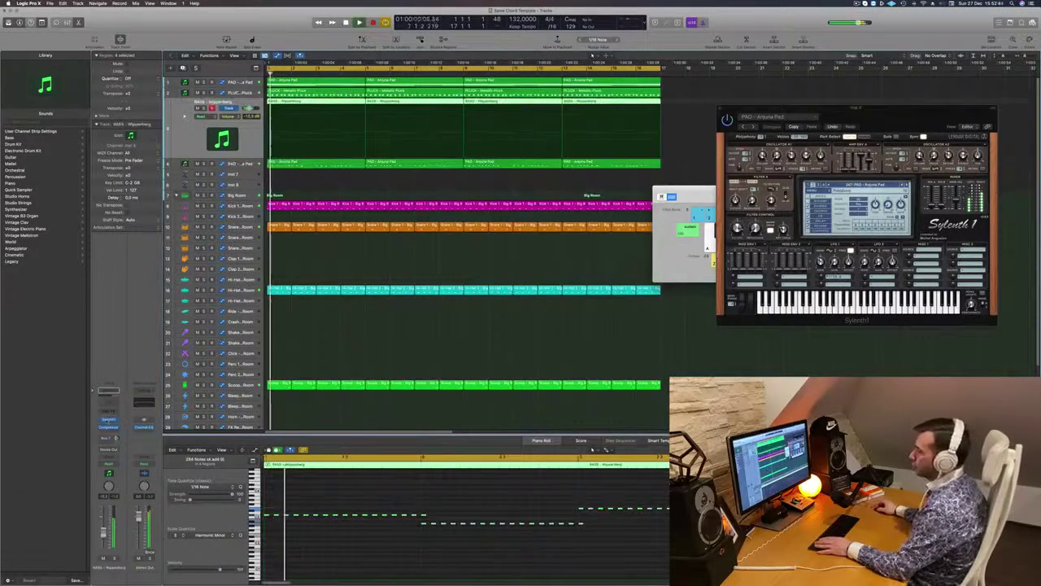
left_click(106, 419)
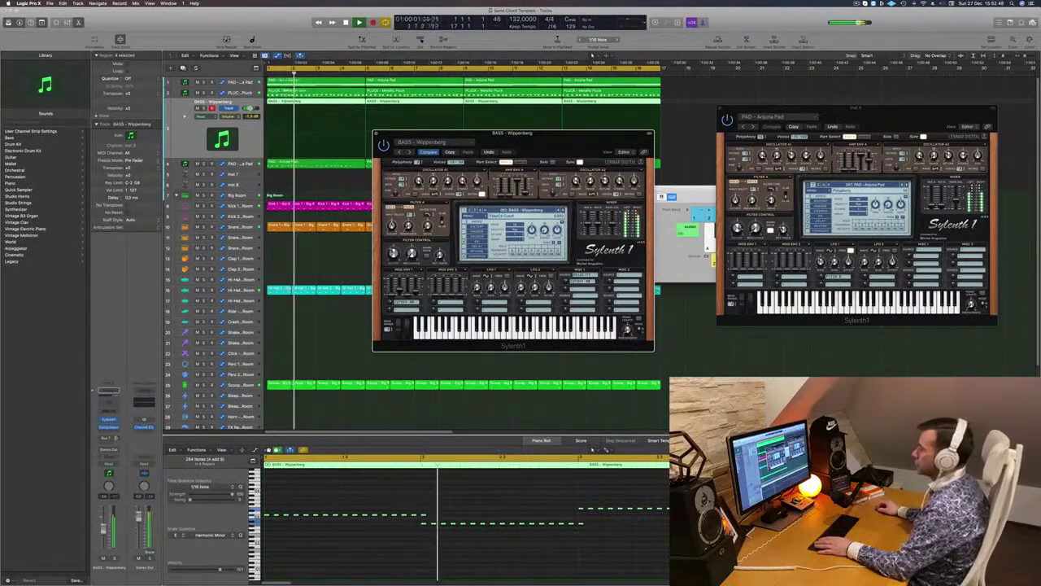
left_click(109, 402)
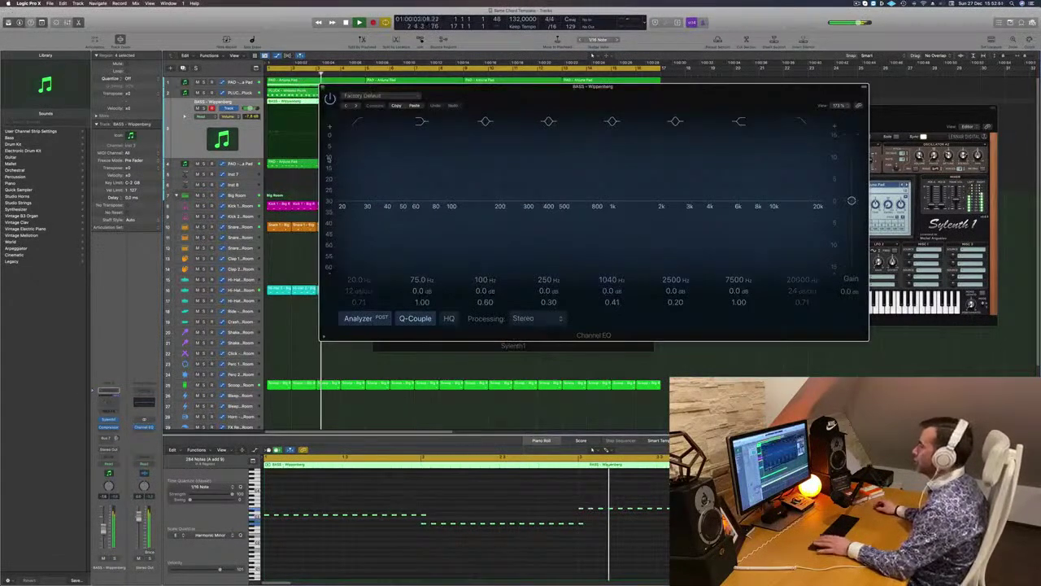
left_click_drag(432, 206, 432, 193)
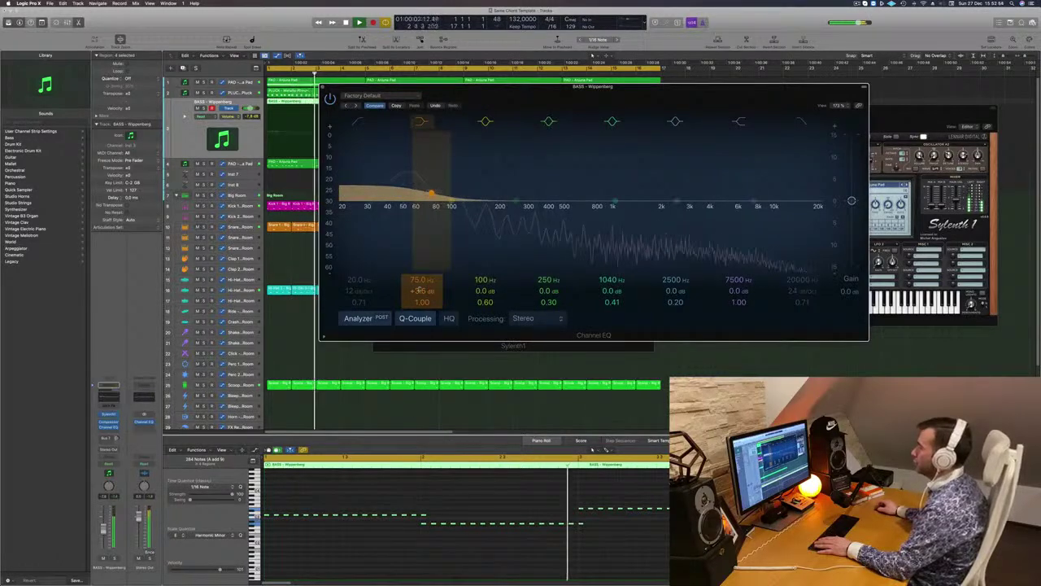
left_click(323, 87)
key("Return")
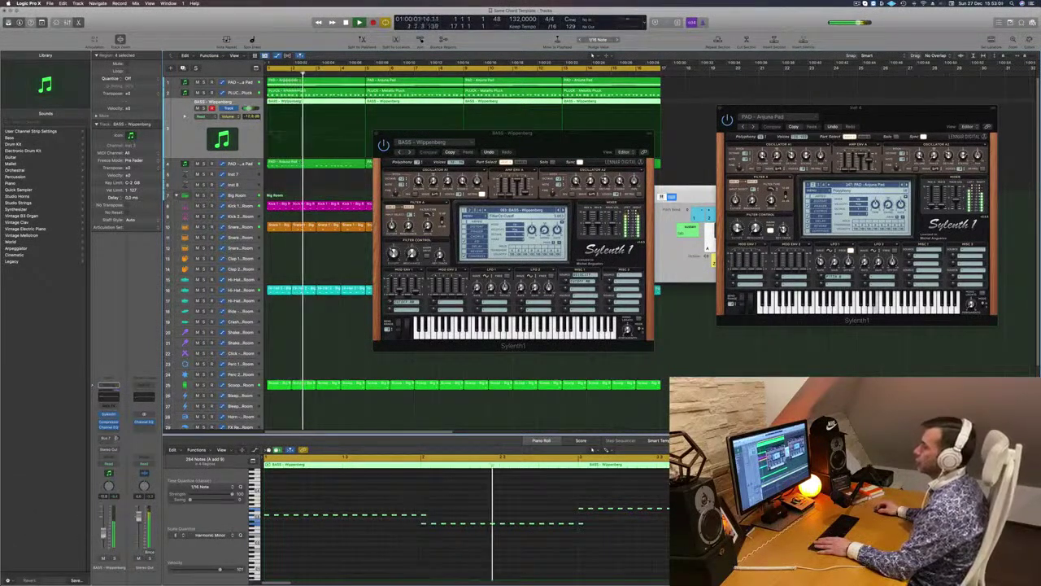
key("Return")
left_click(375, 135)
key("Return")
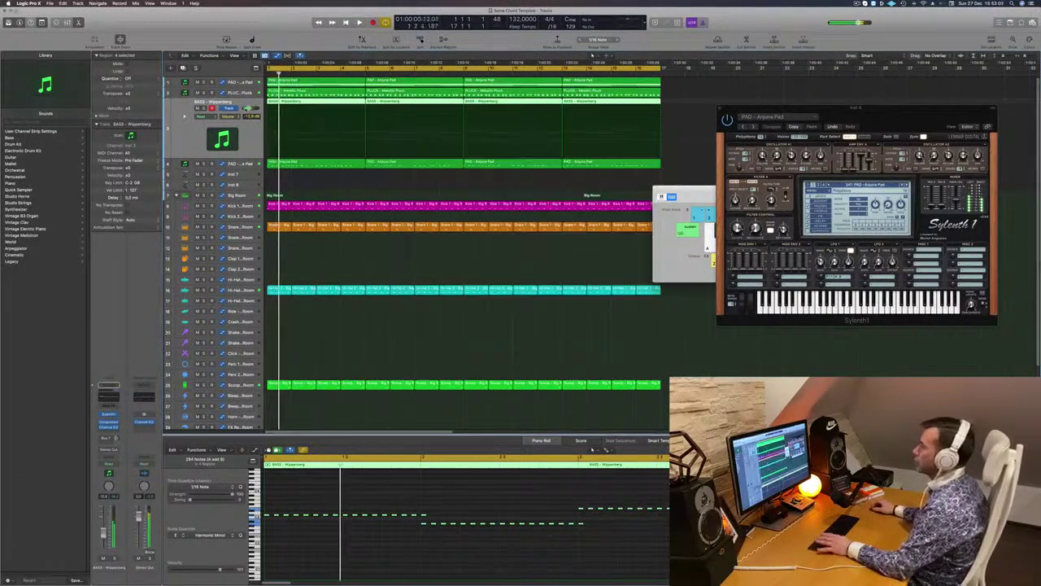
Step: Add a Channel EQ to the Metallic Pluck track with a low cut at about 294 Hz and an 18 dB/Oct slope
left_click(238, 93)
key("Return")
left_click(109, 394)
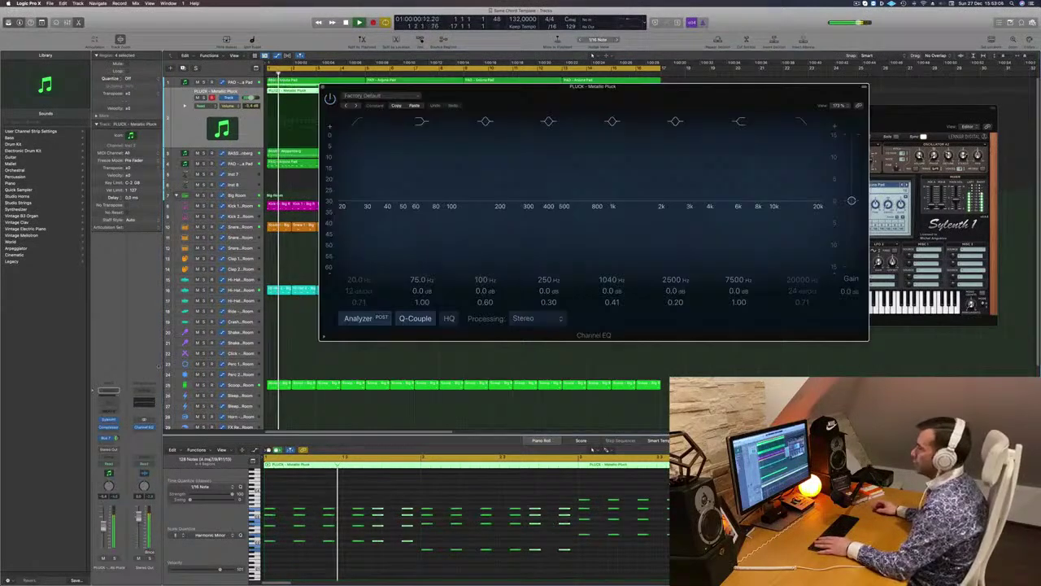
left_click_drag(356, 168, 599, 158)
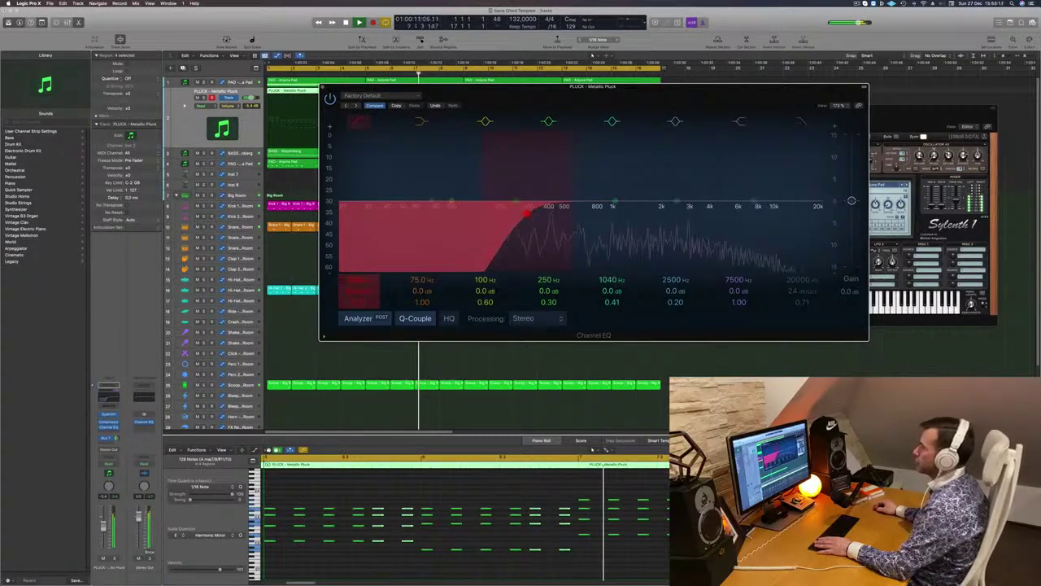
key("super+w")
Step: Adjust the filter cutoff in the pluck's Sylenth1 during playback and close the pluck's synth and EQ windows
left_click(108, 415)
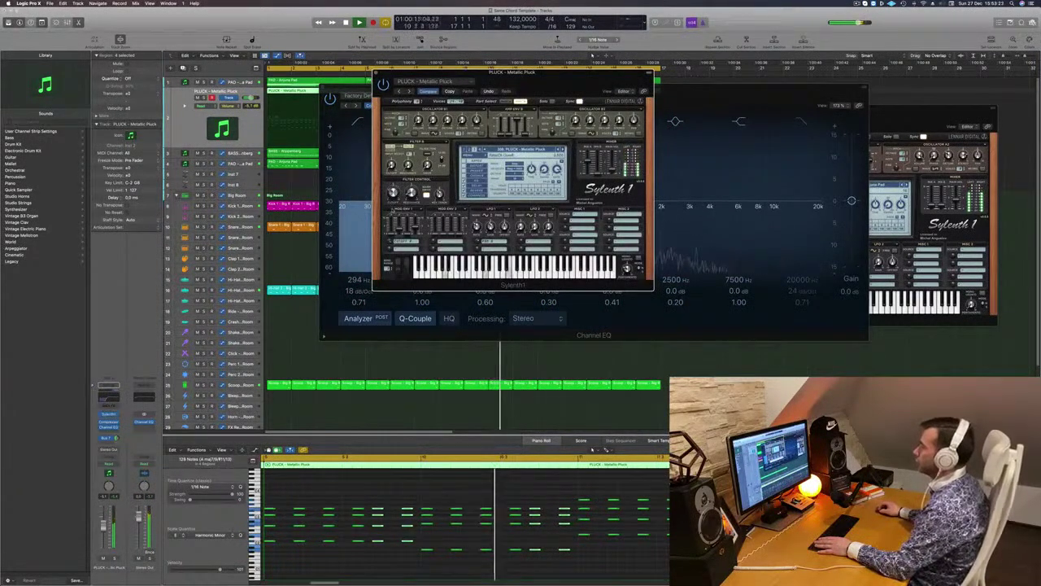
left_click(599, 464)
left_click(432, 83)
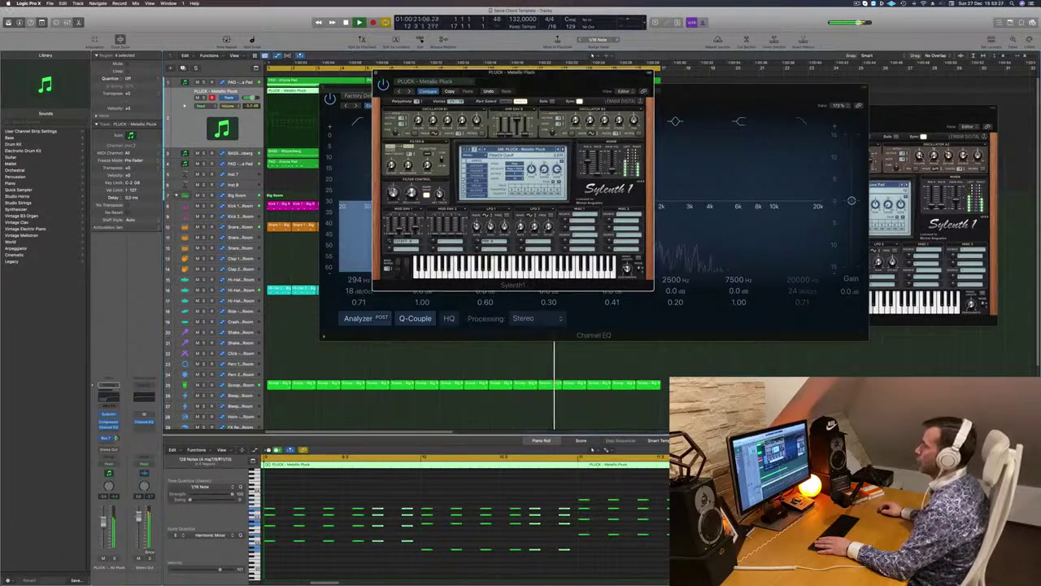
left_click_drag(511, 83, 842, 242)
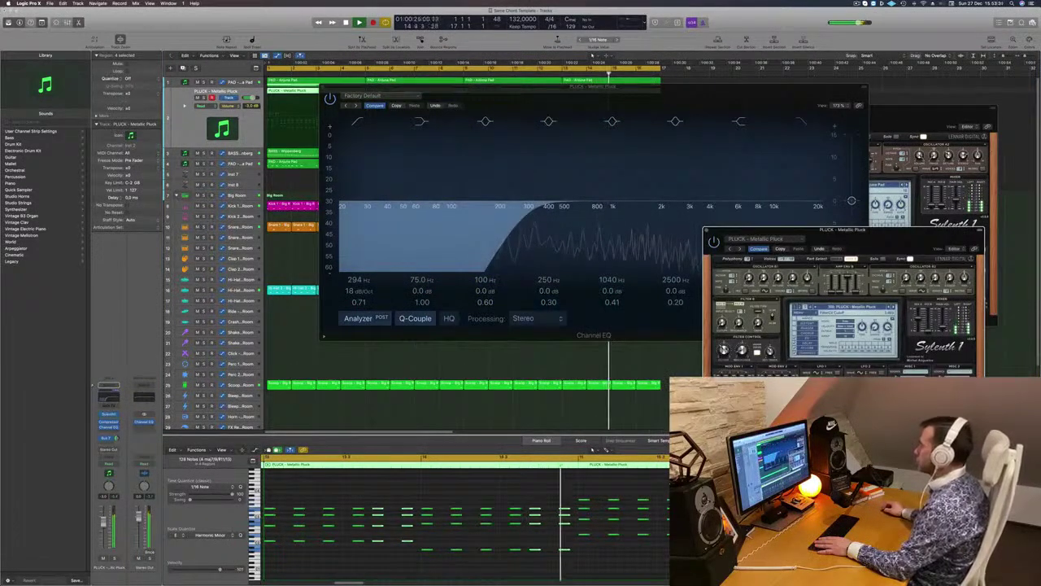
left_click(707, 231)
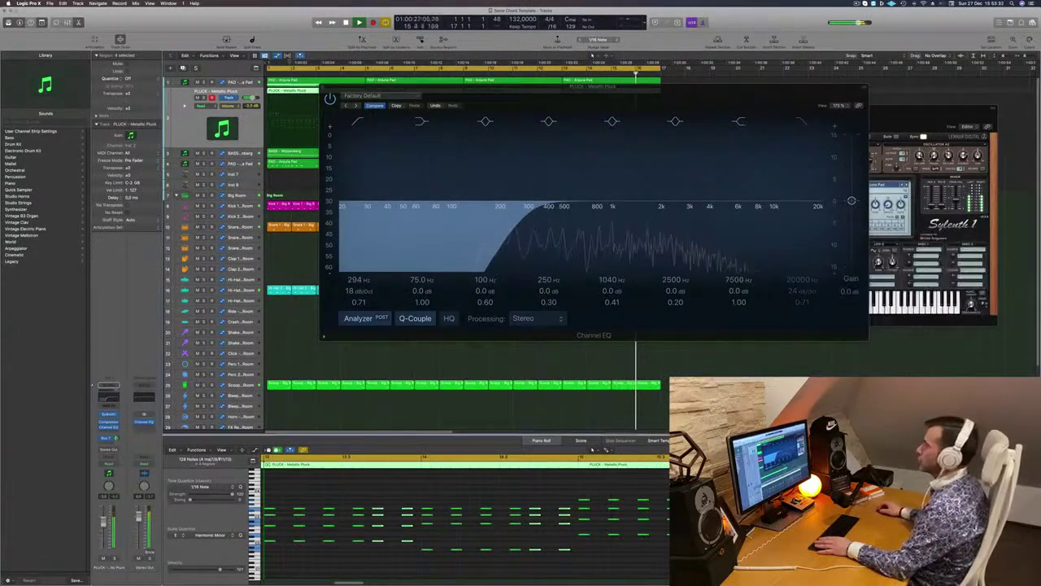
key("space")
left_click(324, 85)
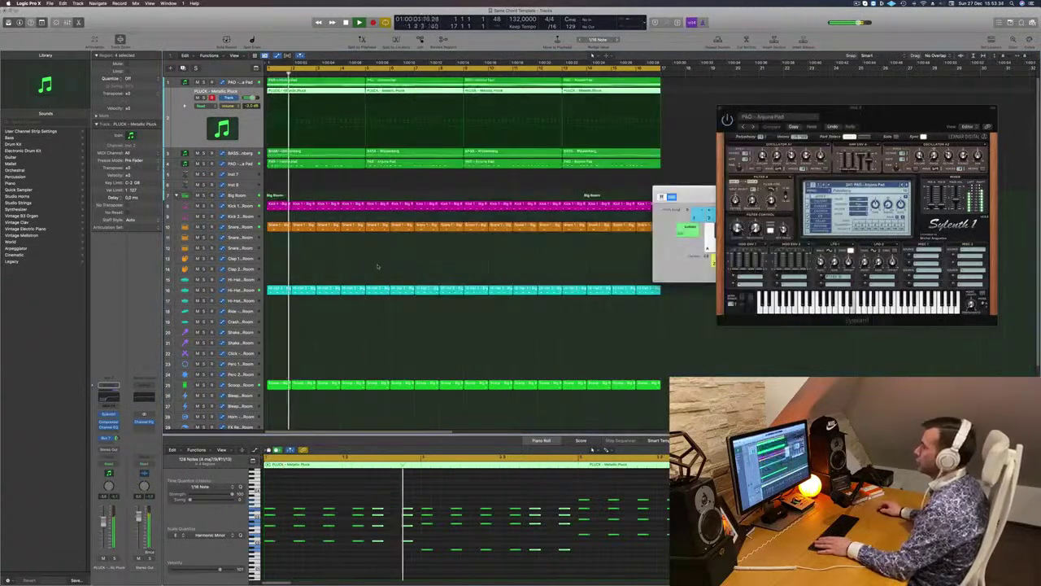
Step: Adjust the filter cutoff in the melody track's Sylenth1 while replaying the beat, and close the melody's synth and EQ windows
left_click(341, 245)
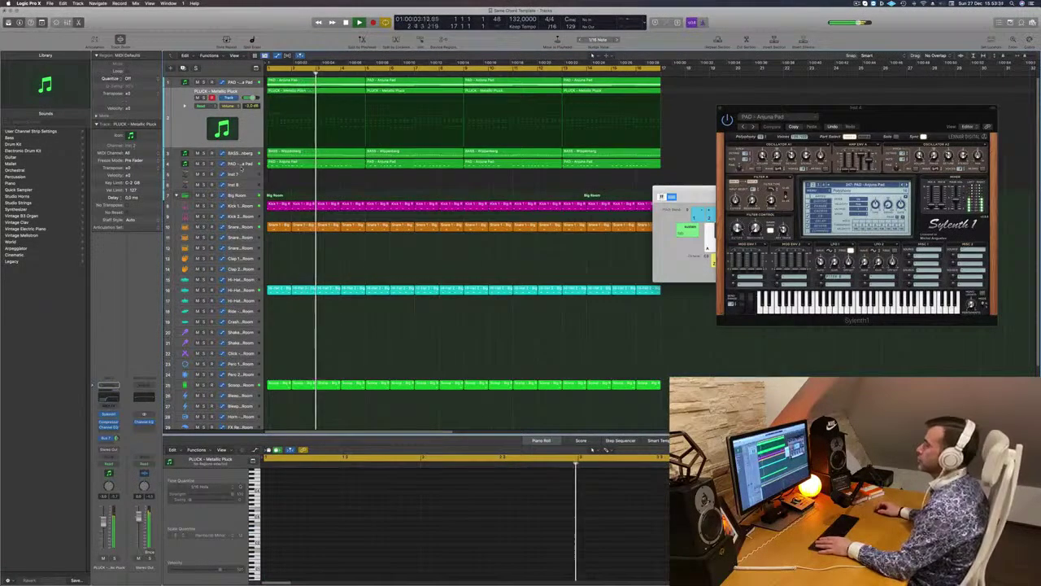
left_click(242, 163)
key("Return")
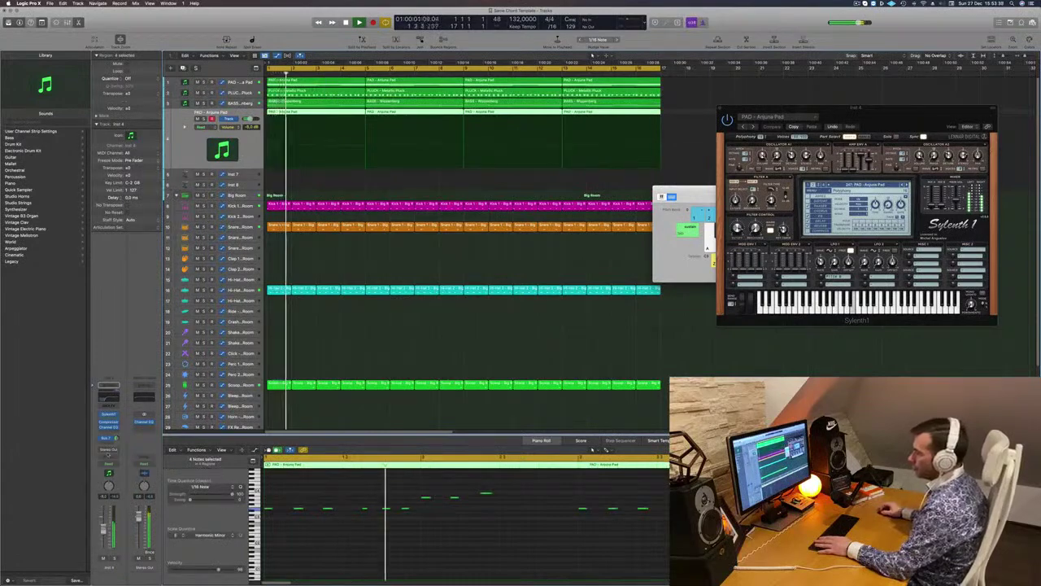
left_click(107, 396)
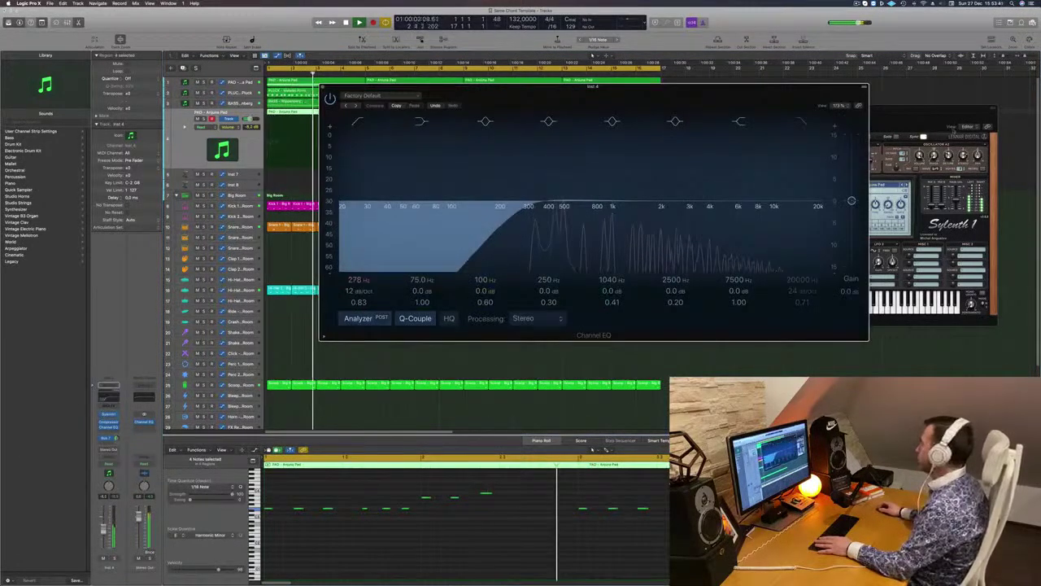
key("Return")
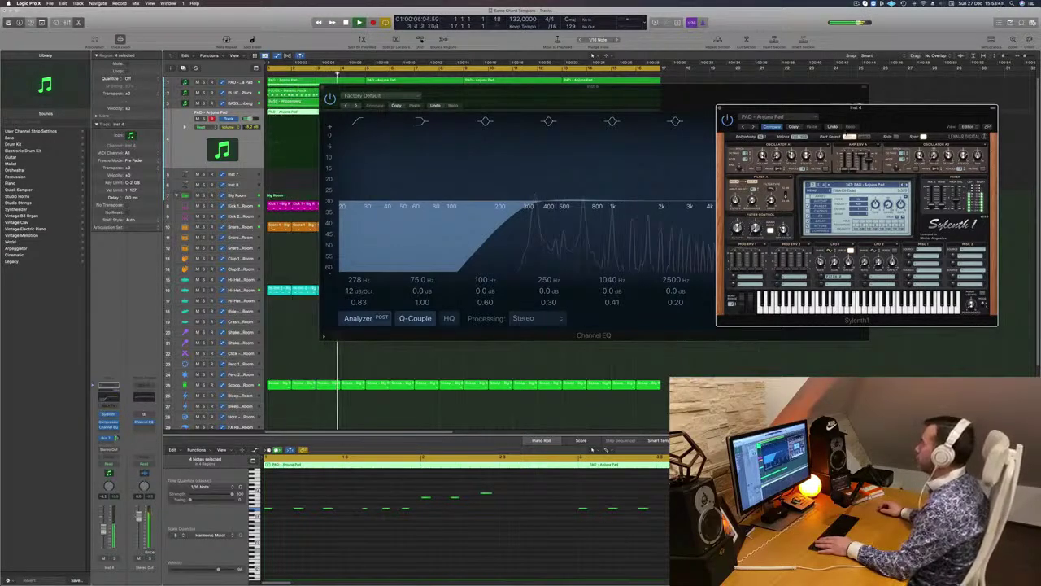
left_click_drag(888, 118, 833, 217)
key("Return")
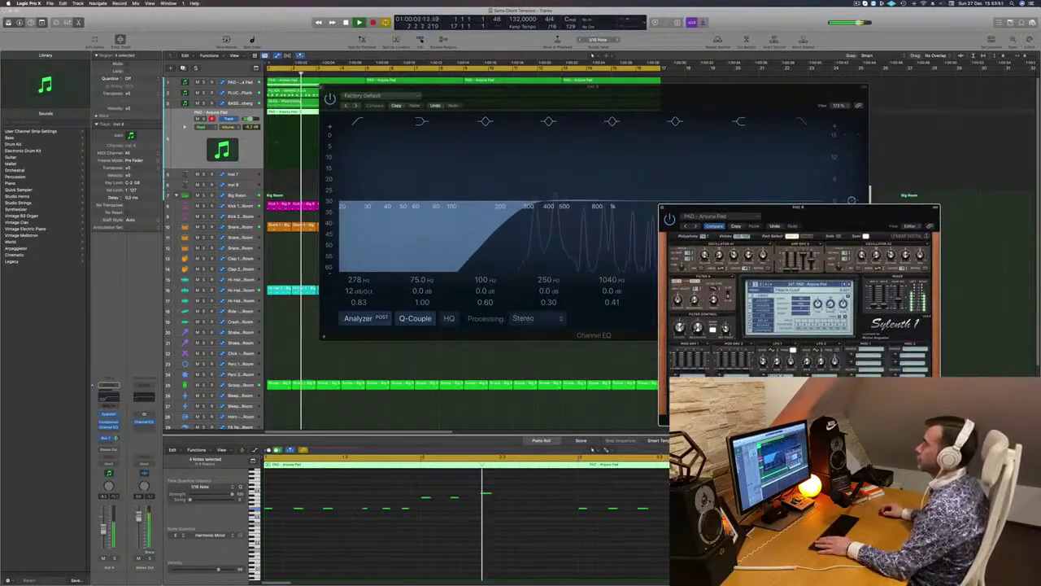
left_click(322, 86)
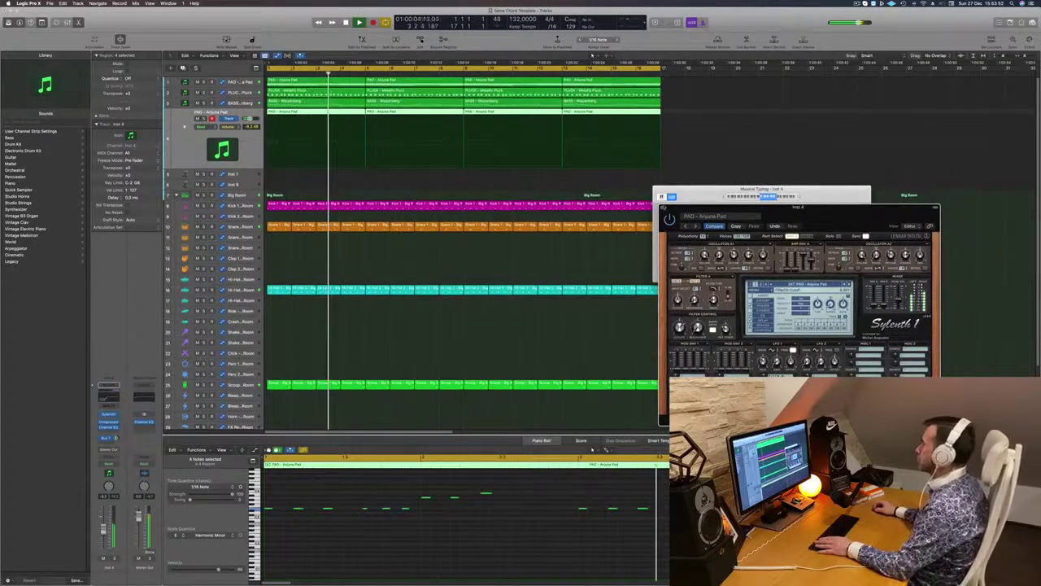
left_click(692, 197)
left_click_drag(694, 197, 636, 174)
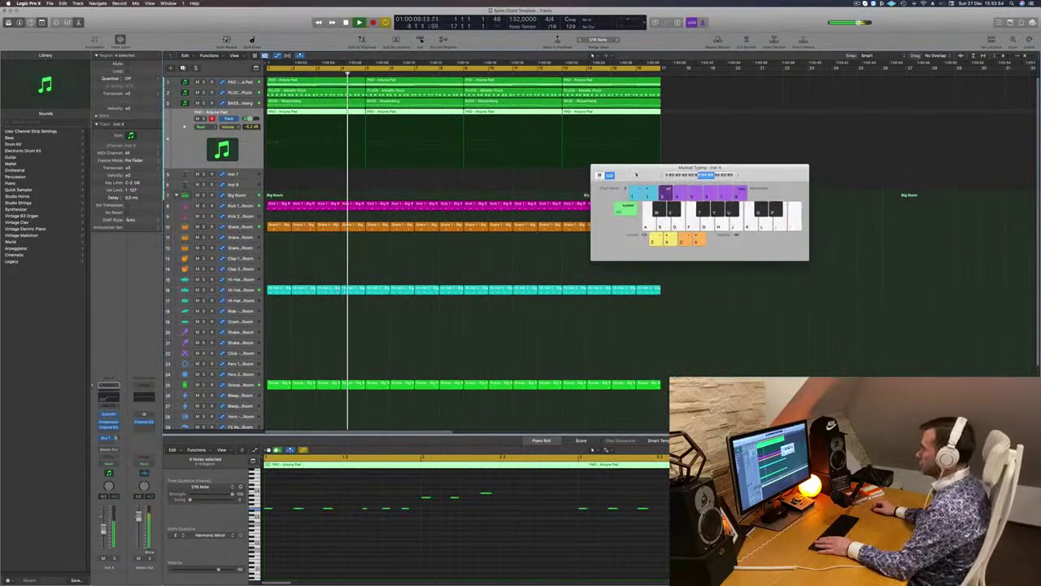
left_click(429, 177)
Step: Add a Channel EQ to the Anjuna Pad chord track with a low cut at about 208 Hz and a 12 dB/Oct slope
left_click(249, 93)
key("Return")
left_click(248, 82)
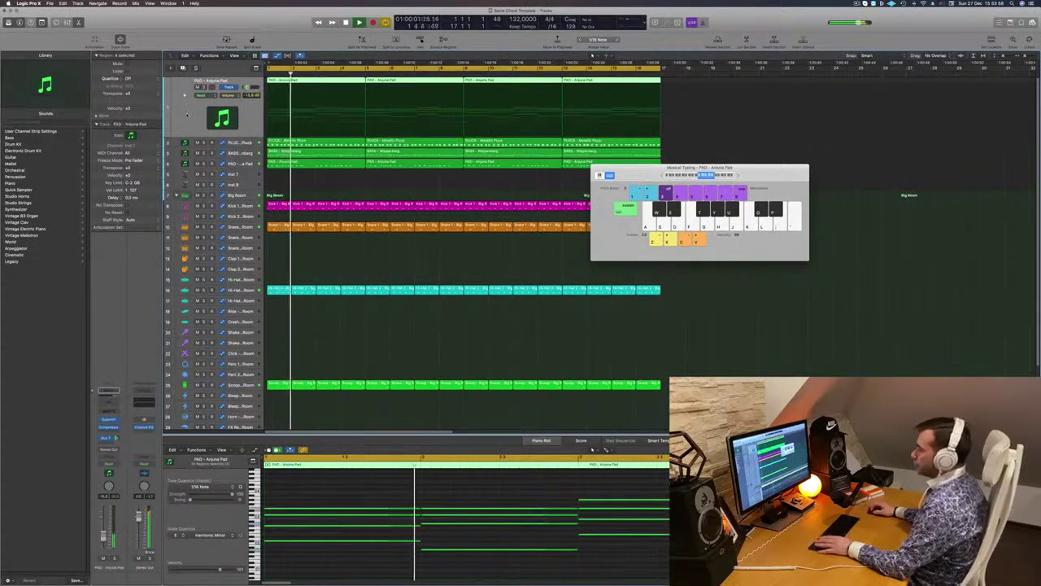
key("Return")
key("Return")
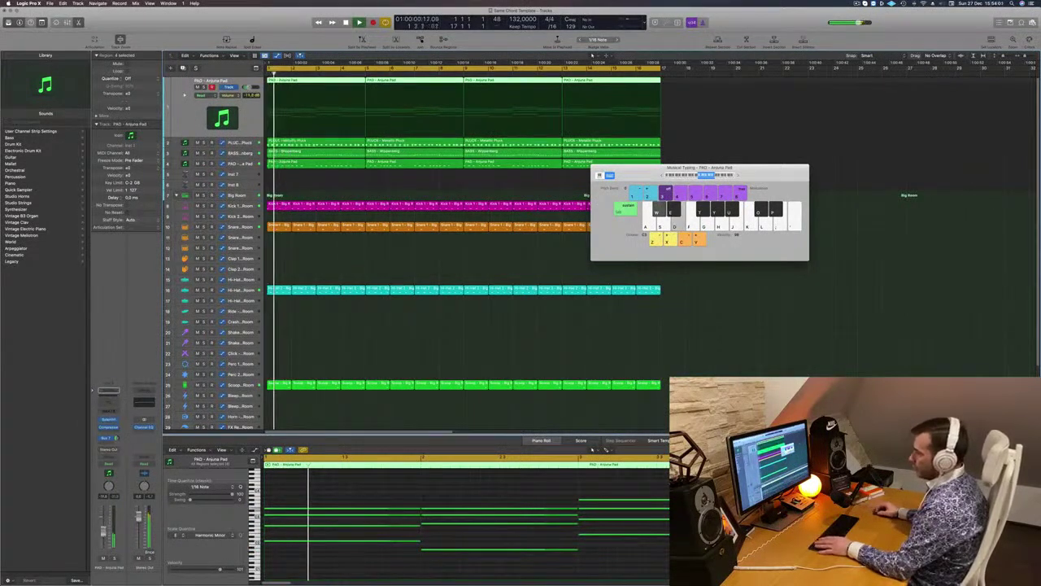
left_click(107, 397)
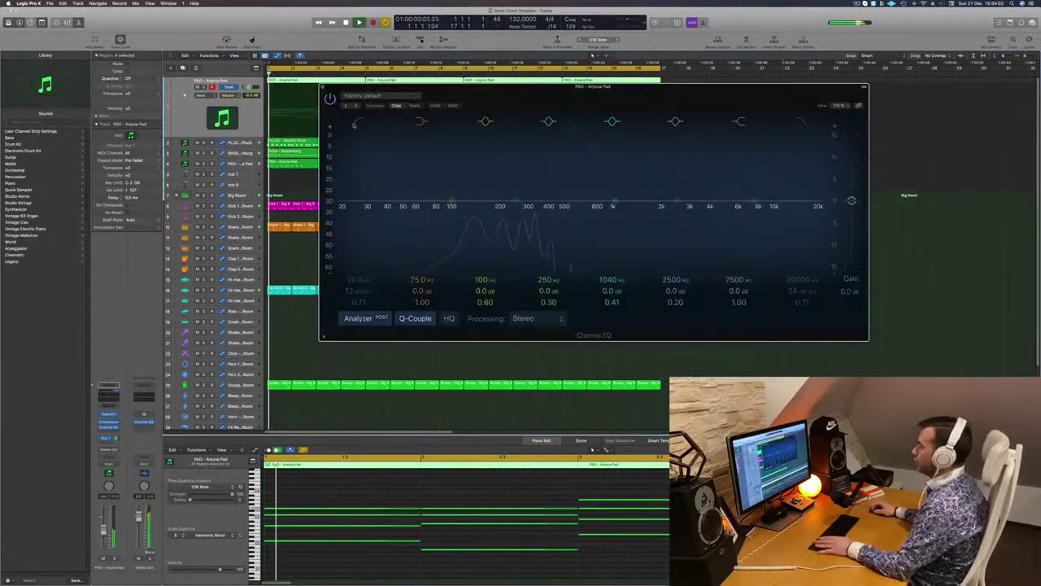
left_click(355, 125)
left_click_drag(365, 178, 503, 180)
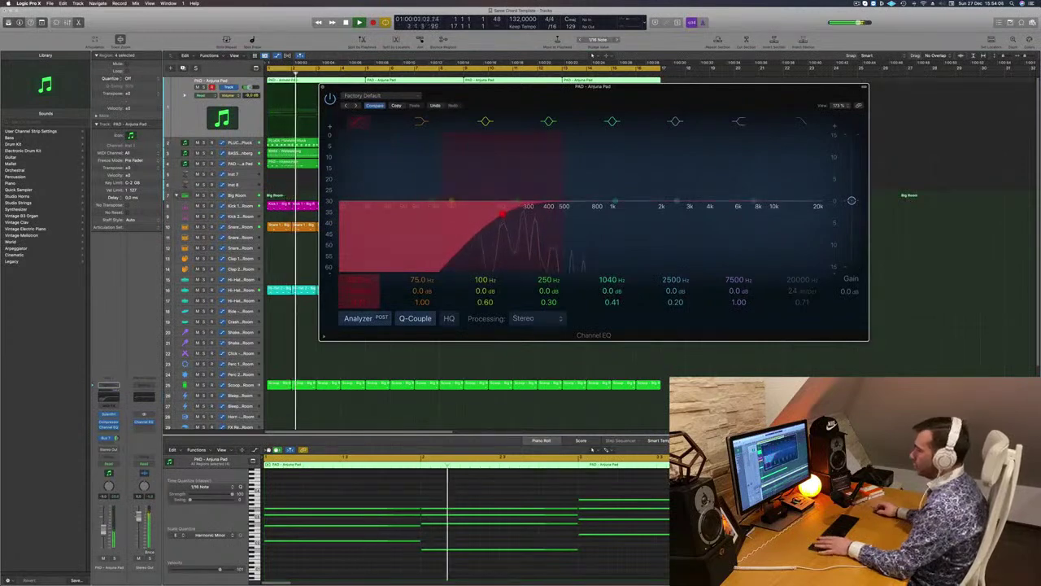
key("Return")
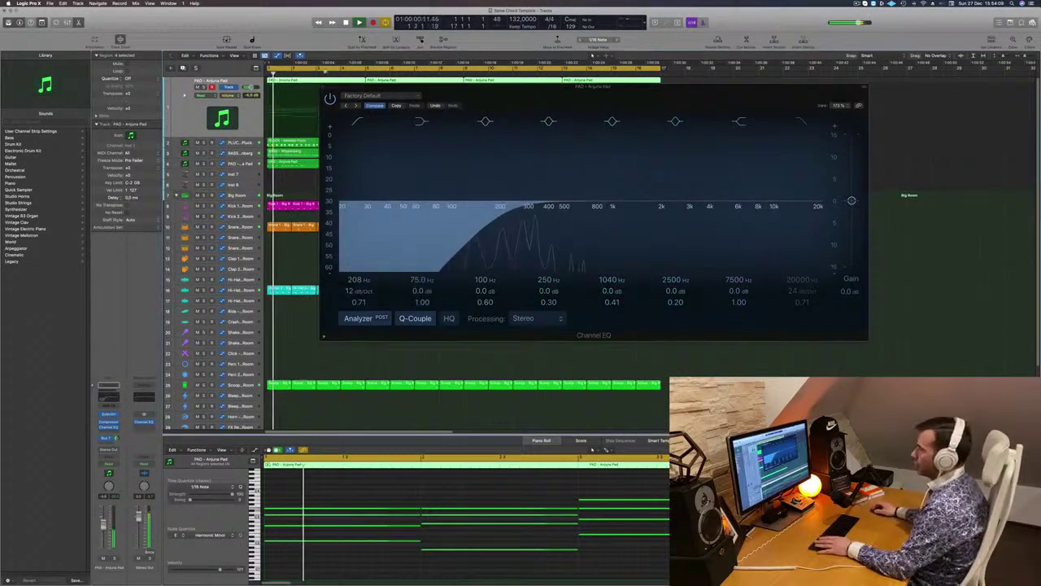
Step: Adjust the filter cutoff in the chord pad's Sylenth1, close its synth and EQ windows, and replay the beat
key("Return")
left_click(108, 414)
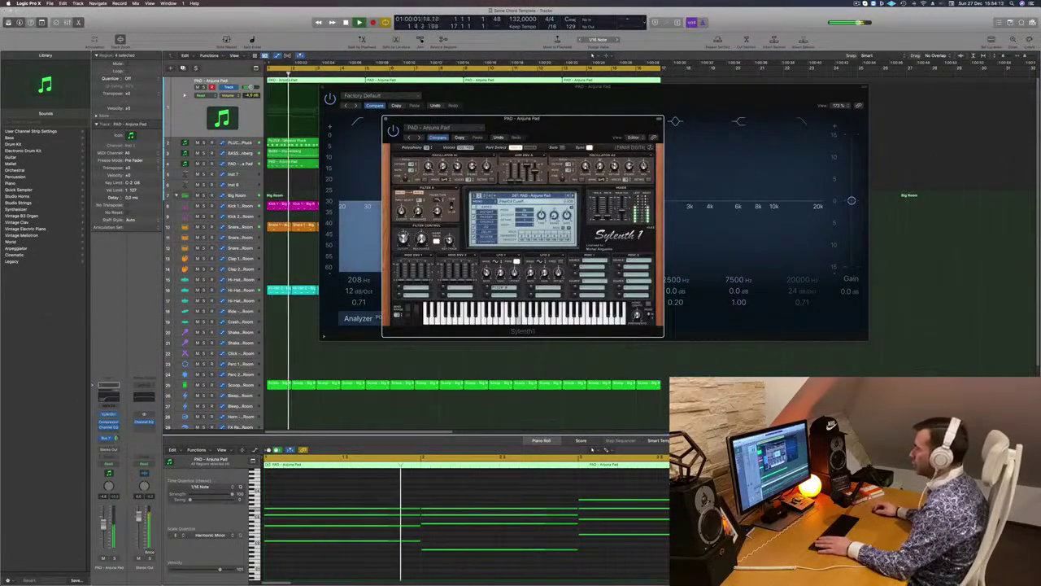
left_click(386, 119)
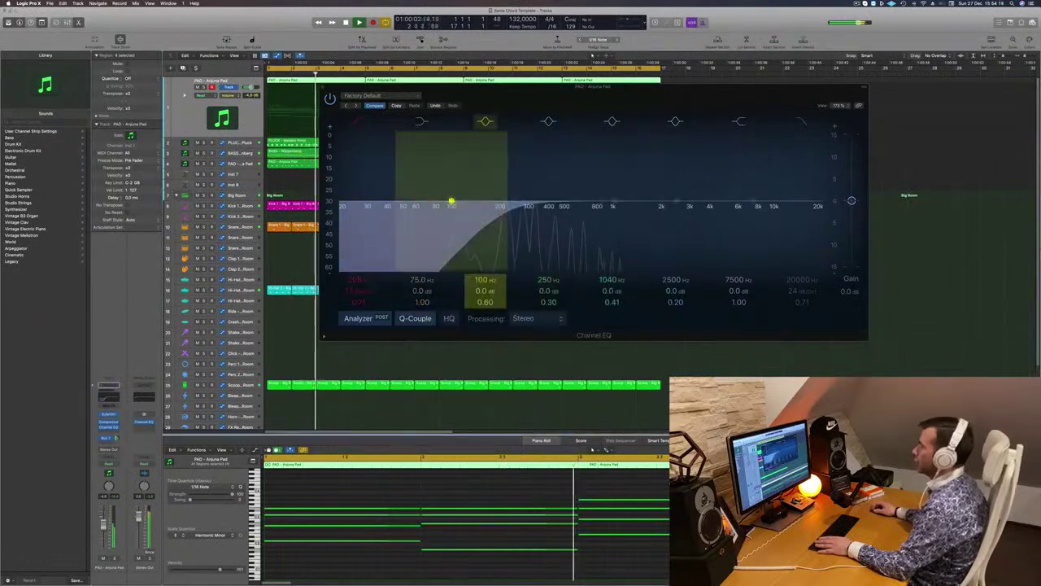
left_click_drag(537, 89, 679, 144)
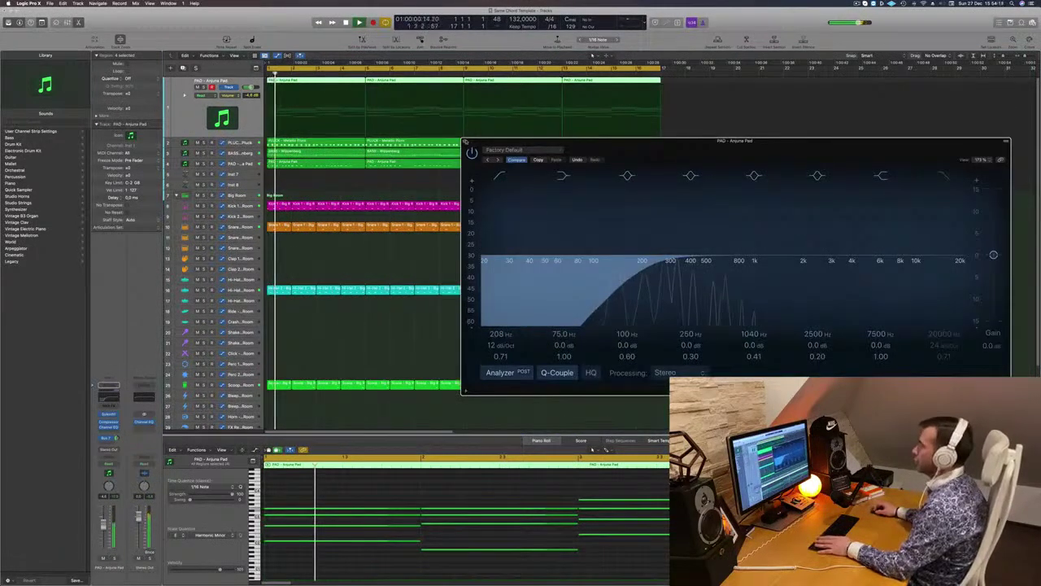
left_click(465, 141)
key("space")
key("space")
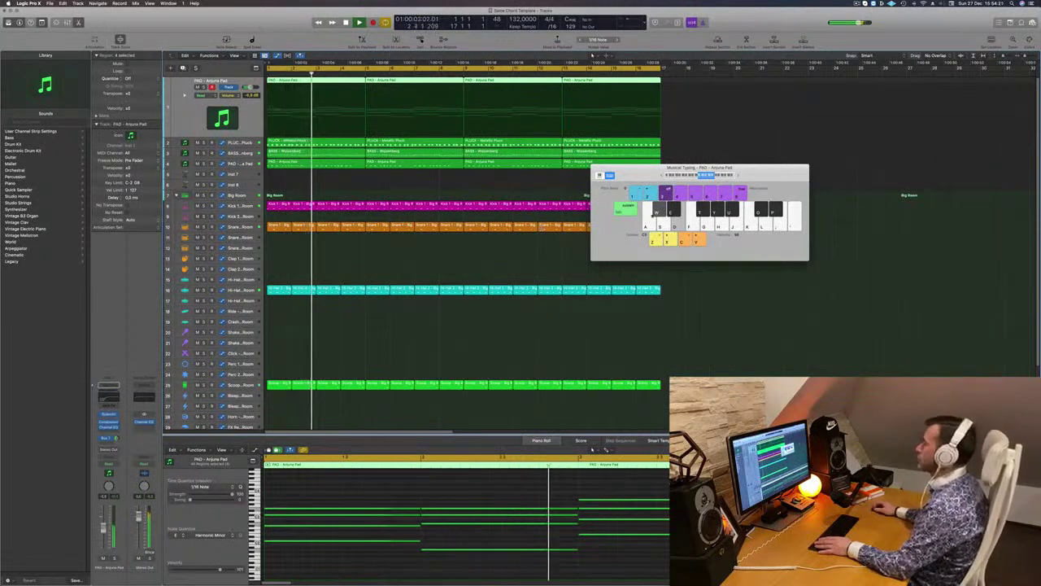
left_click_drag(618, 168, 655, 195)
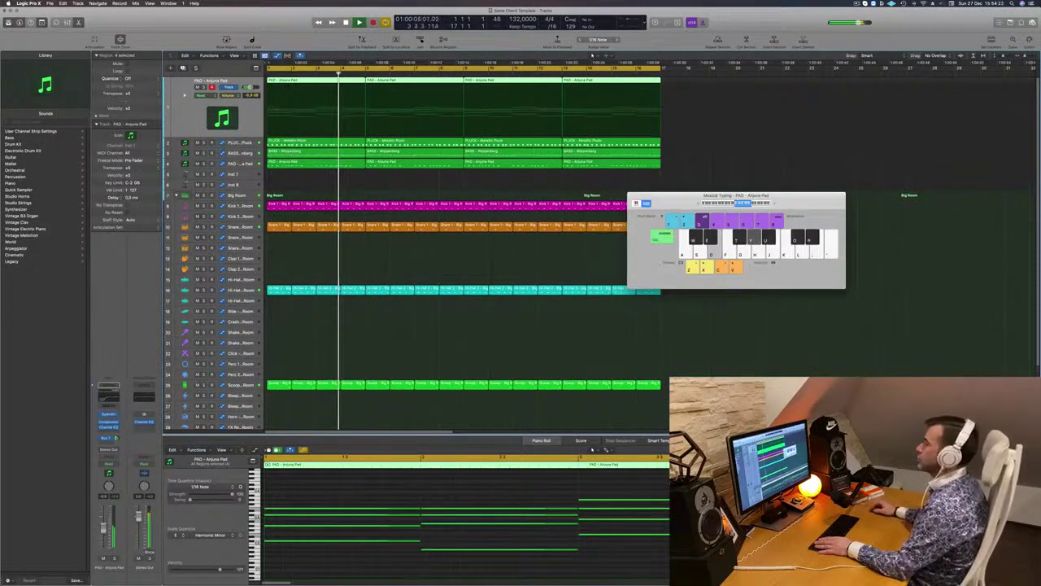
Step: Duplicate the chord pad track with its settings and copy the first four-bar pad region onto the new track
left_click(182, 69)
key("space")
left_click(318, 85)
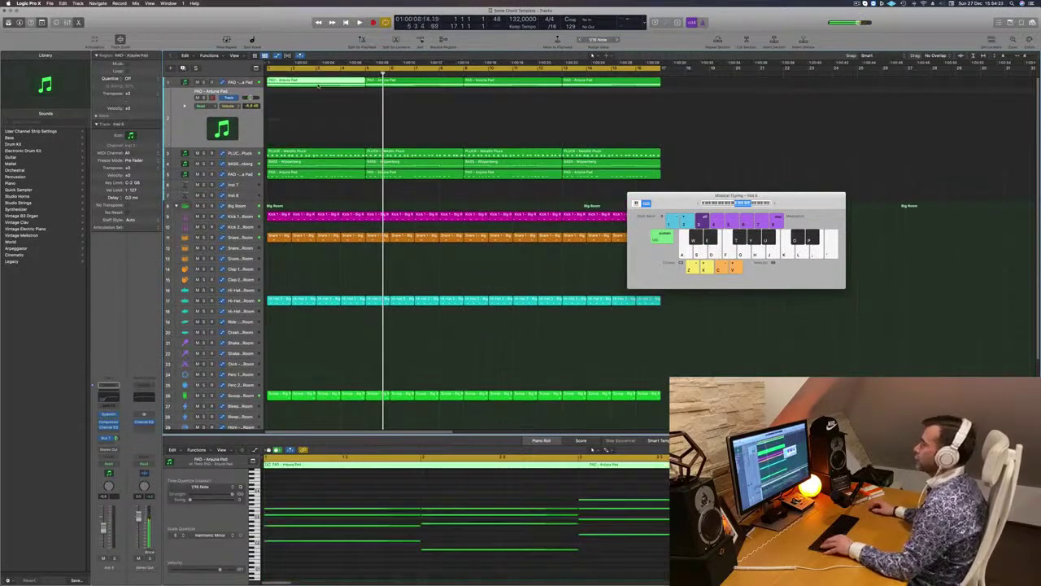
left_click_drag(316, 83, 316, 126)
scroll(350, 567, "left", 5)
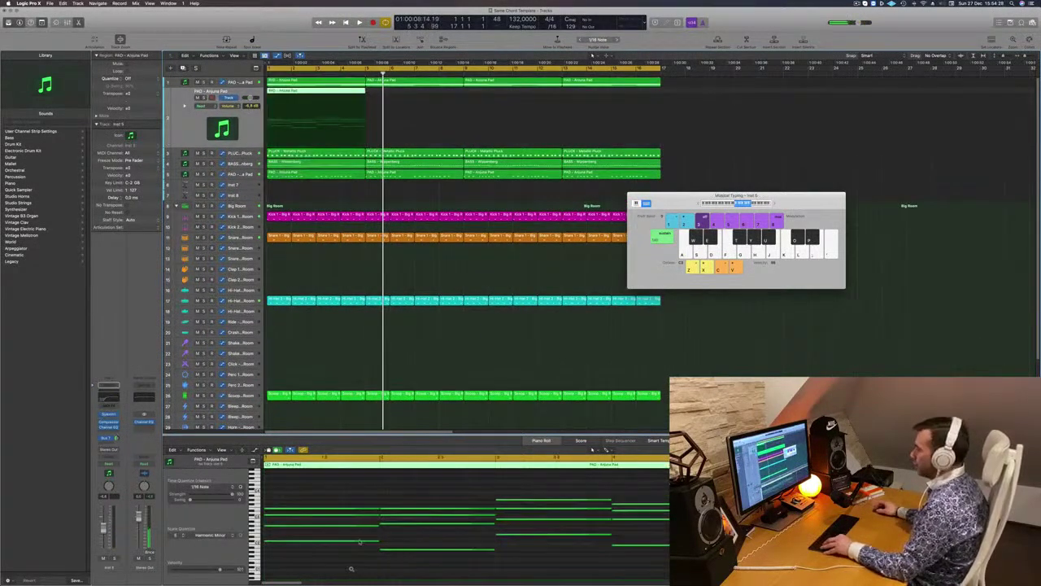
scroll(341, 504, "up", 3)
scroll(337, 499, "down", 4)
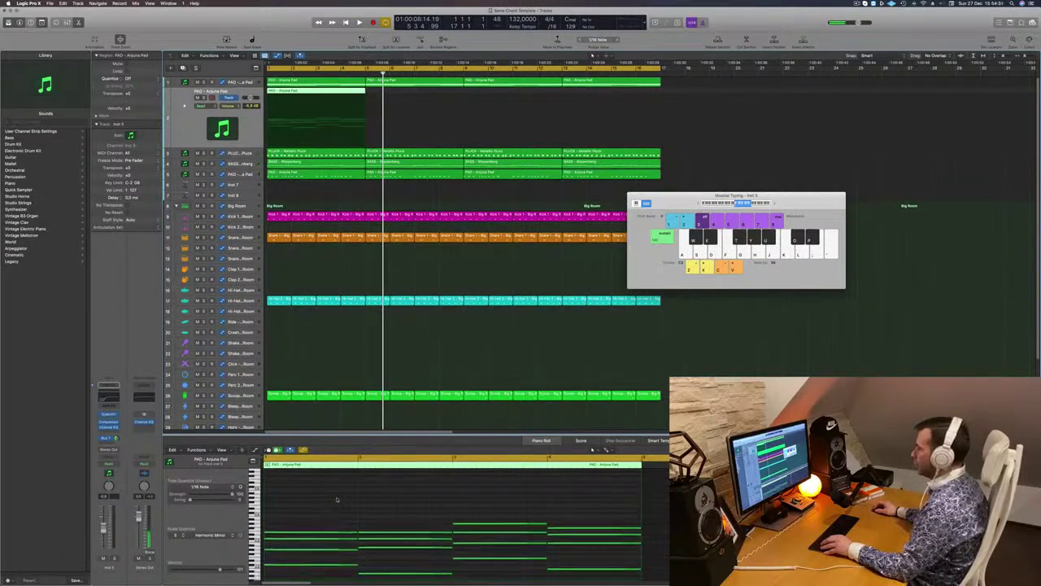
Step: Shorten all notes in the duplicated Anjuna Pad region into short chord stabs and repeat the region to fill 16 bars
left_click_drag(336, 475, 593, 575)
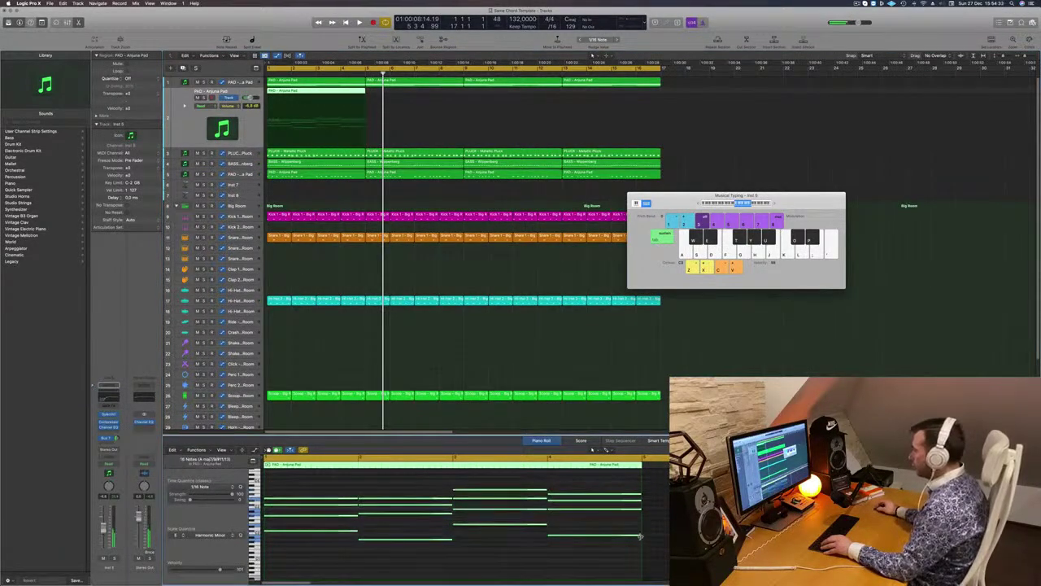
left_click_drag(640, 536, 462, 525)
key("super+z")
key("Return")
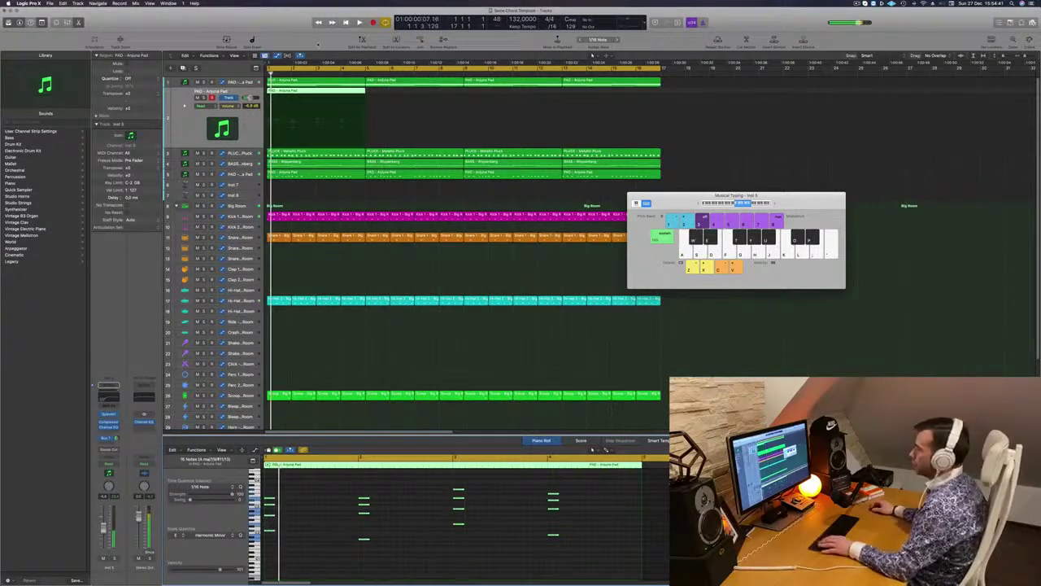
left_click_drag(332, 94, 546, 96)
key("space")
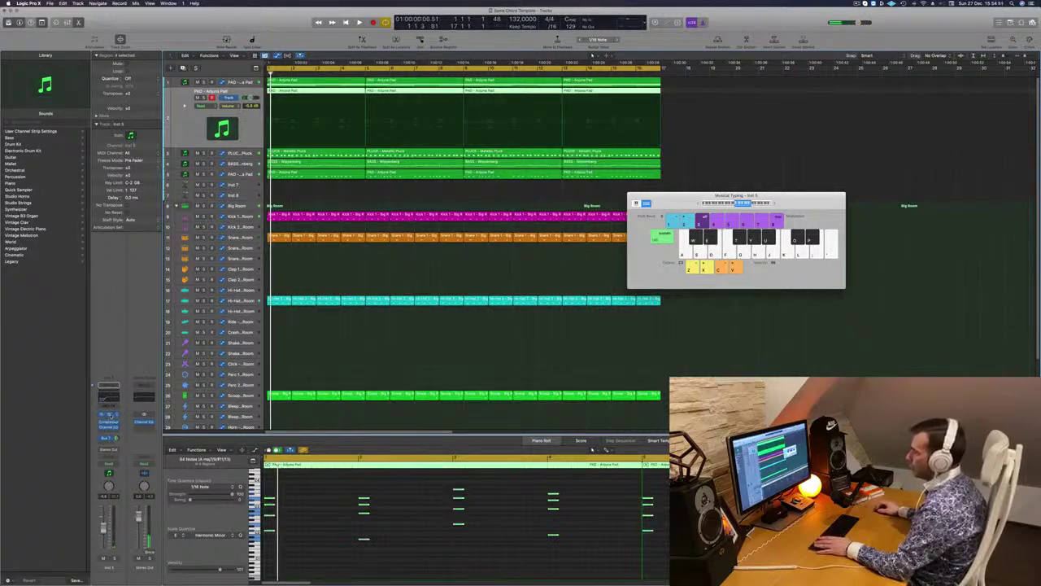
Step: Open the duplicated track's Sylenth1 and replace its Anjuna Pad preset with the first 80's preset in the LEAD group
left_click(108, 415)
left_click_drag(569, 96, 669, 174)
left_click(561, 240)
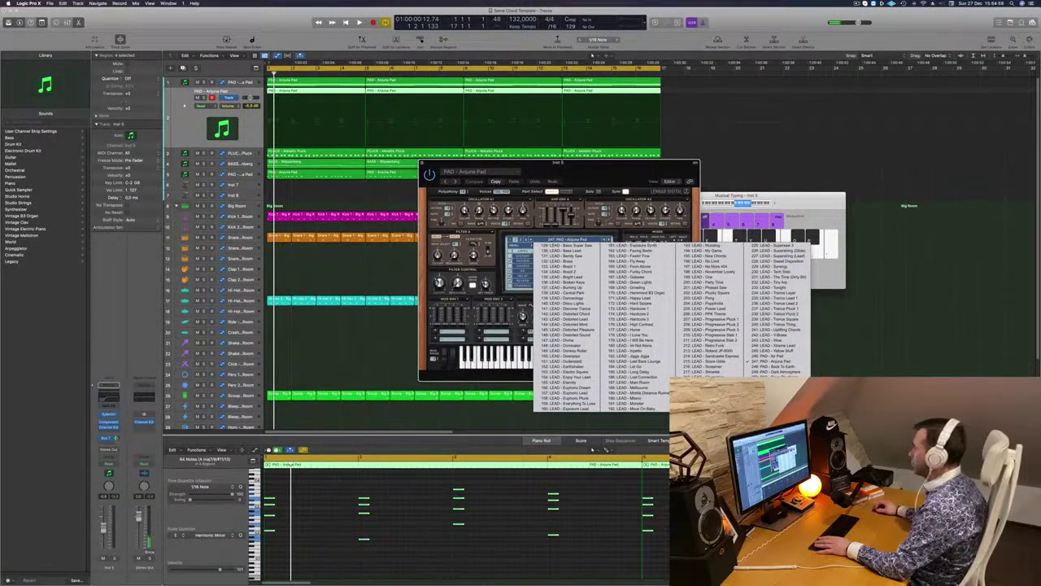
left_click(523, 240)
left_click(550, 242)
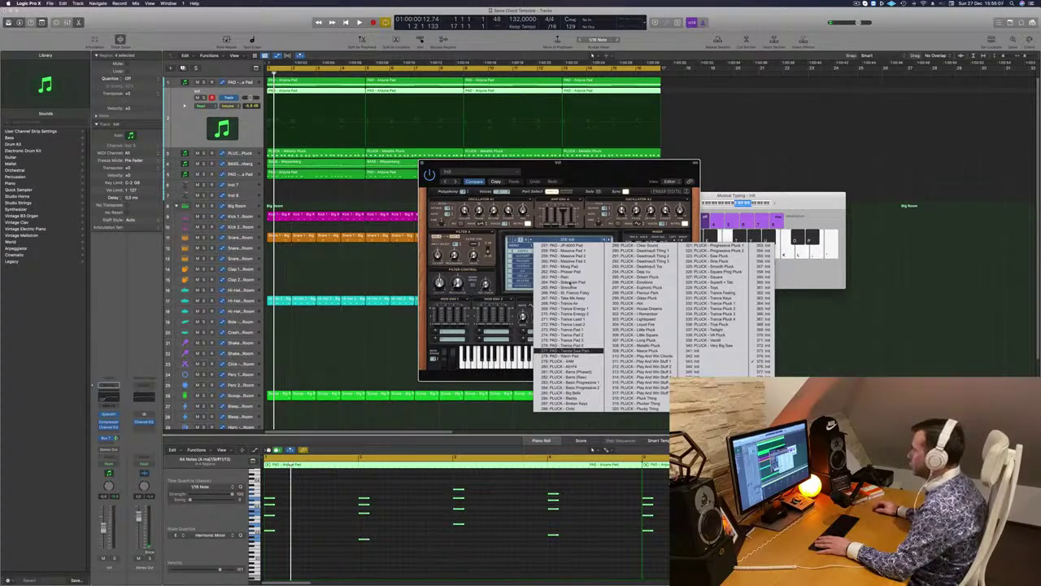
left_click(525, 252)
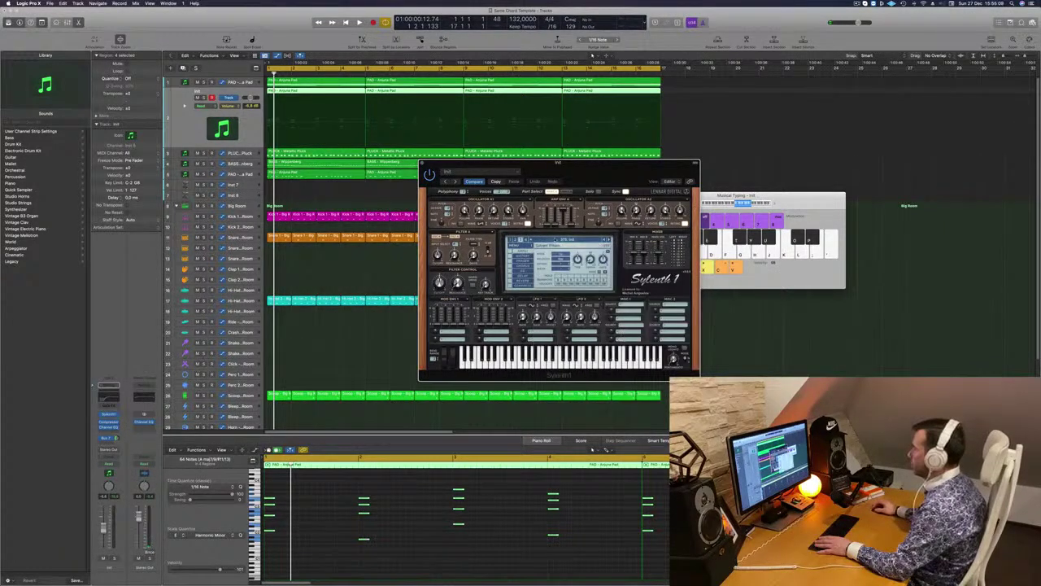
left_click(550, 241)
left_click(511, 239)
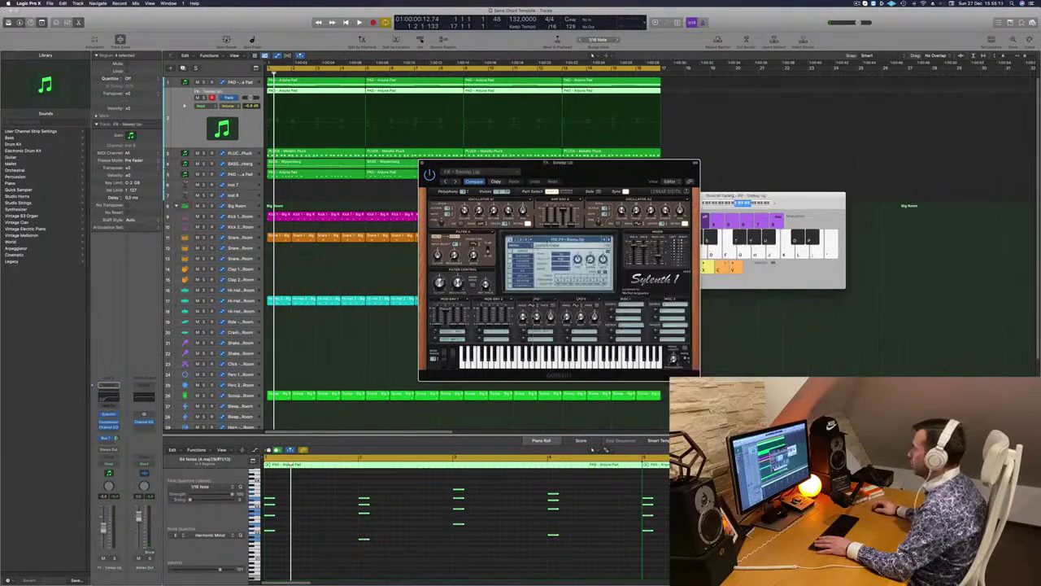
left_click(545, 242)
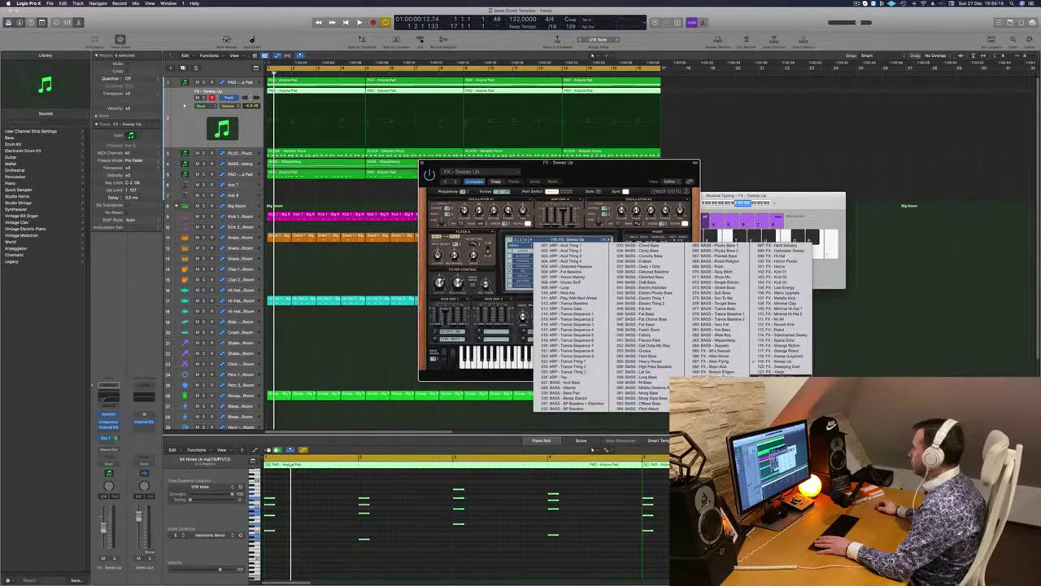
left_click(780, 377)
Step: Replay the beat from the start several times to judge the 80's lead preset on the chord stabs
key("space")
key("space")
key("space")
key("space")
key("space")
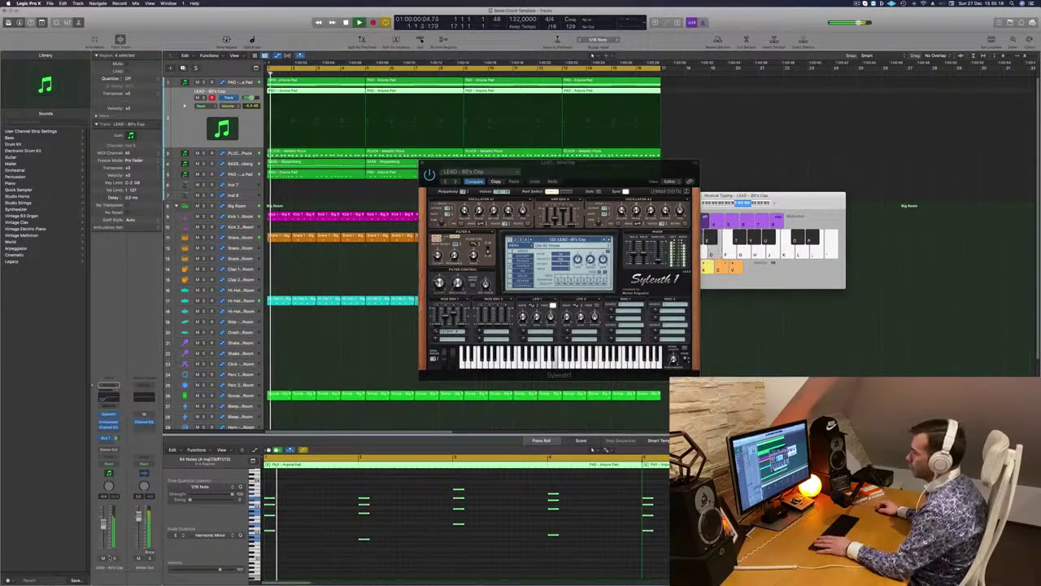
key("ctrl+s")
key("space")
key("space")
key("ctrl+s")
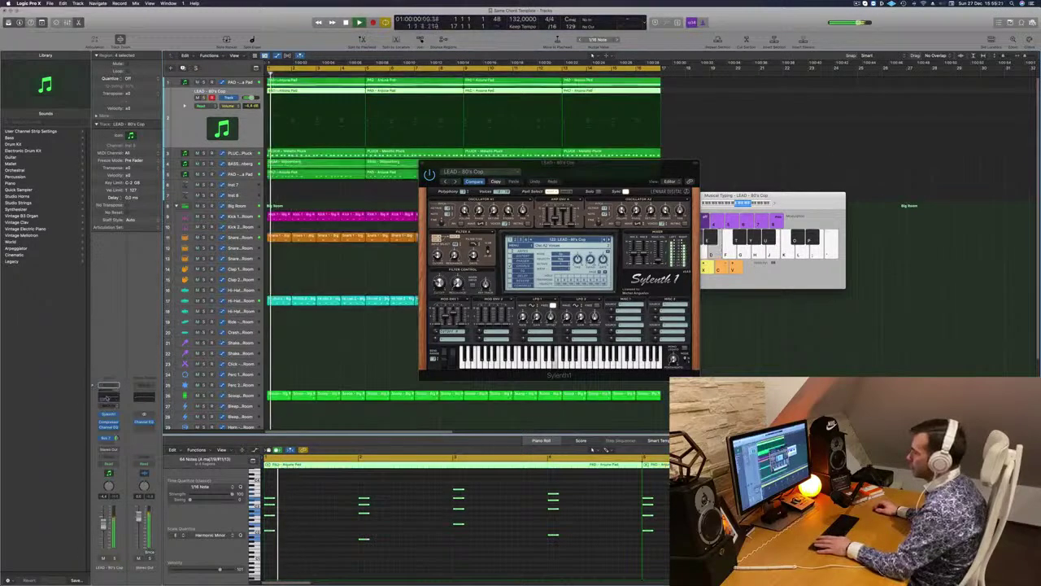
left_click(107, 398)
key("space")
key("space")
left_click_drag(518, 203, 445, 201)
key("space")
key("space")
key("space")
key("space")
left_click(322, 87)
key("space")
key("space")
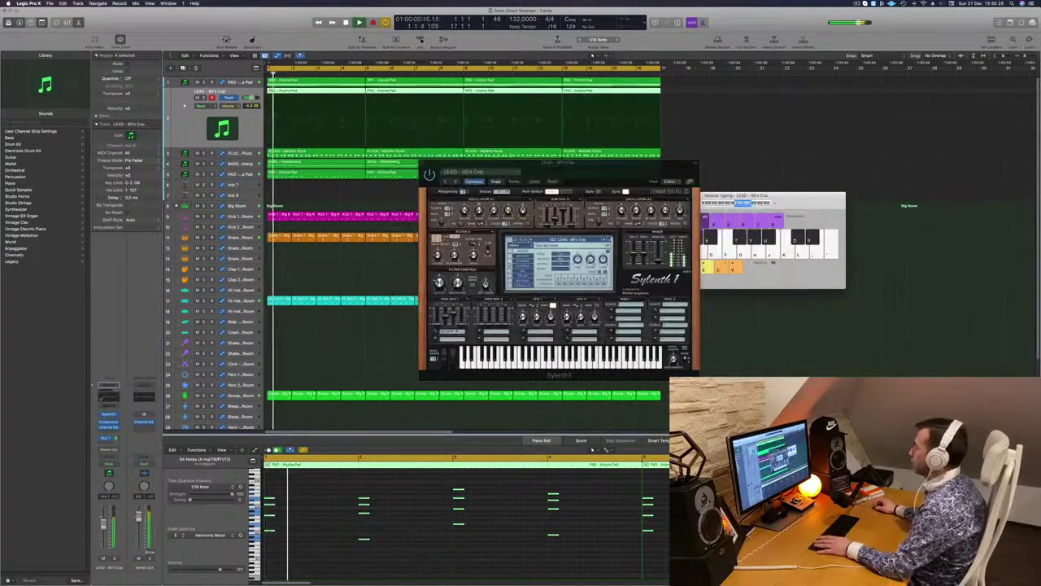
Step: Advance the stab layer's Sylenth1 presets to LEAD - Airy Guitar while replaying the beat from the start
left_click(608, 240)
key("space")
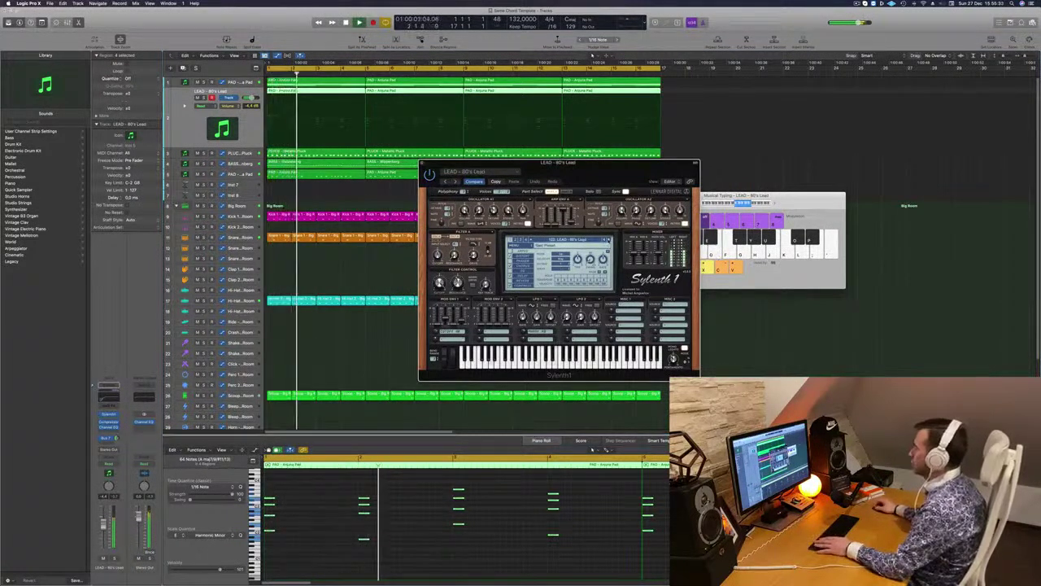
left_click(608, 240)
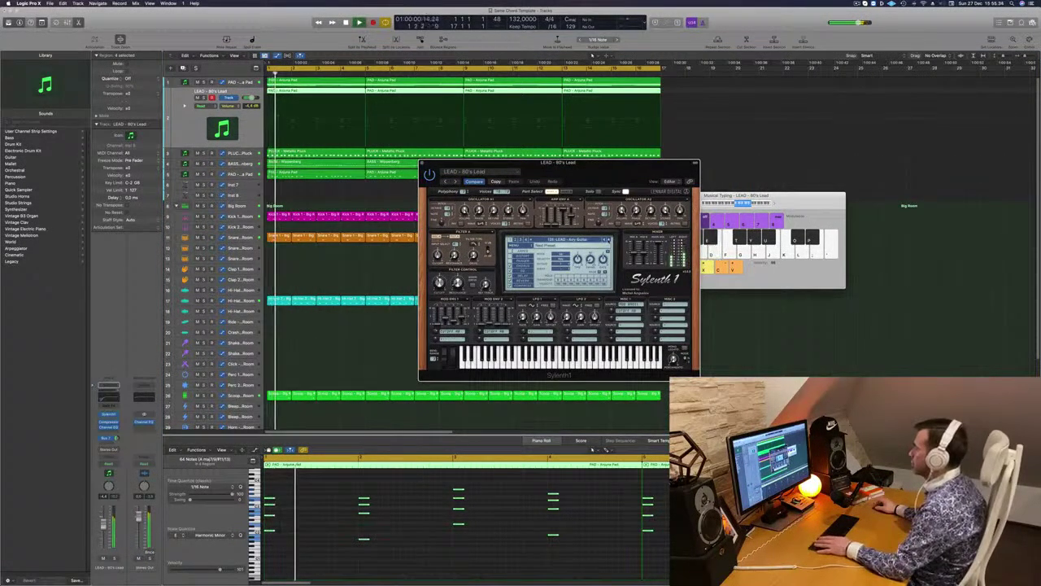
left_click_drag(622, 174, 561, 162)
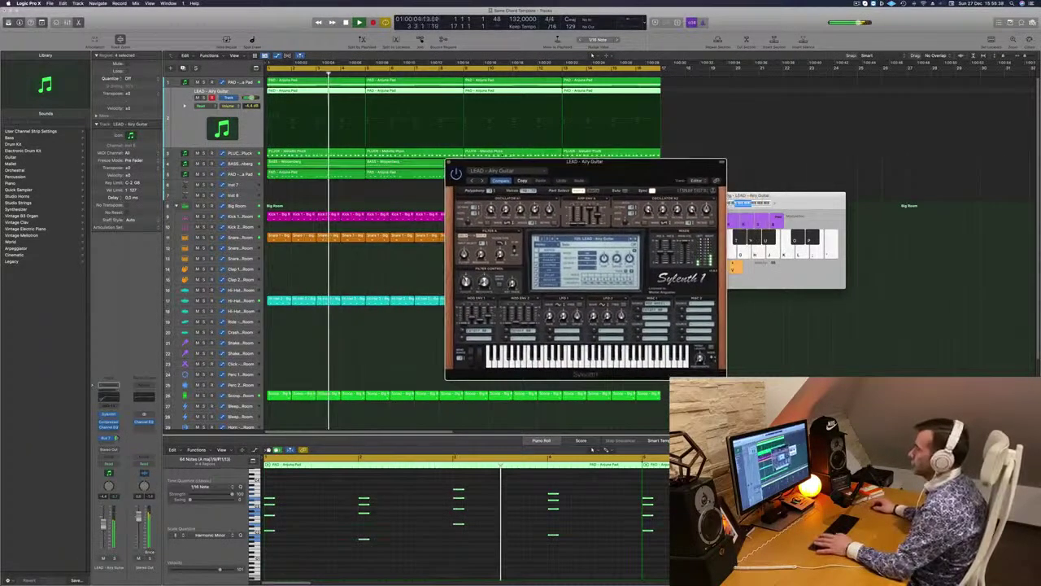
key("space")
left_click(104, 527)
key("Return")
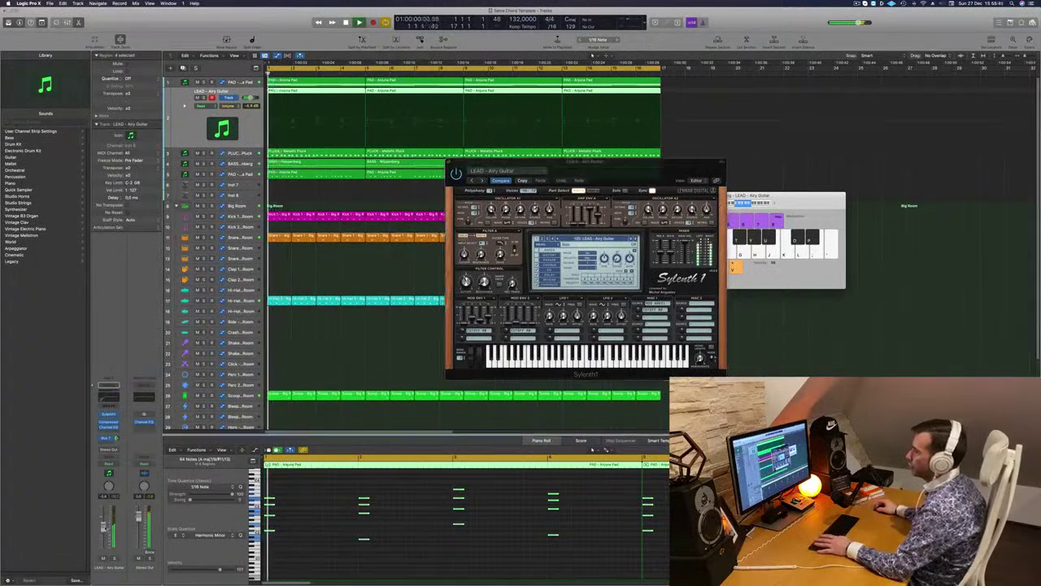
left_click_drag(633, 179, 629, 171)
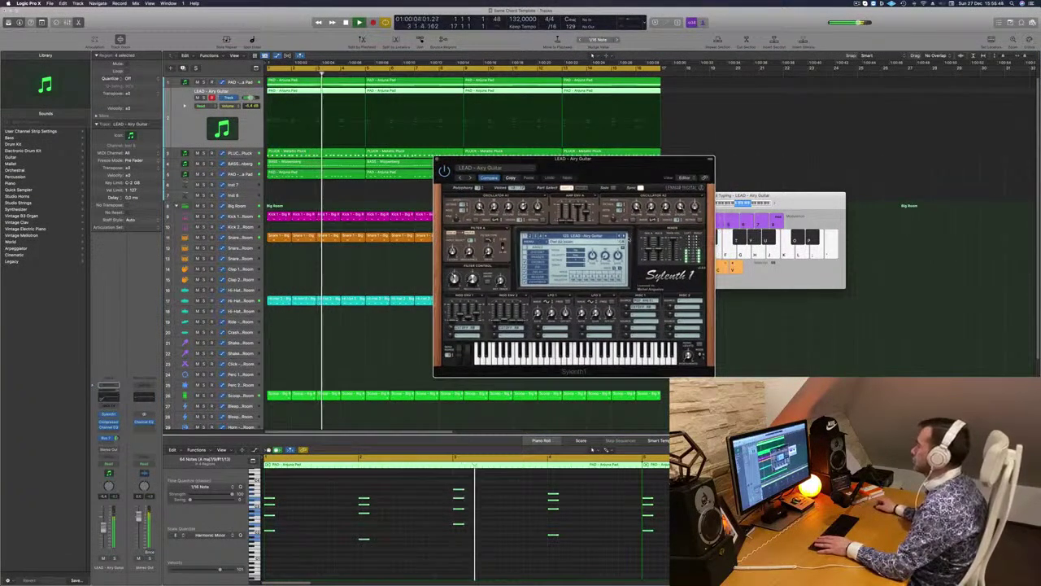
Step: Audition the following lead presets up to LEAD - Basic Super Saw, restarting the beat for each and moving the synth window aside
left_click(625, 236)
key("Return")
left_click(625, 236)
key("Return")
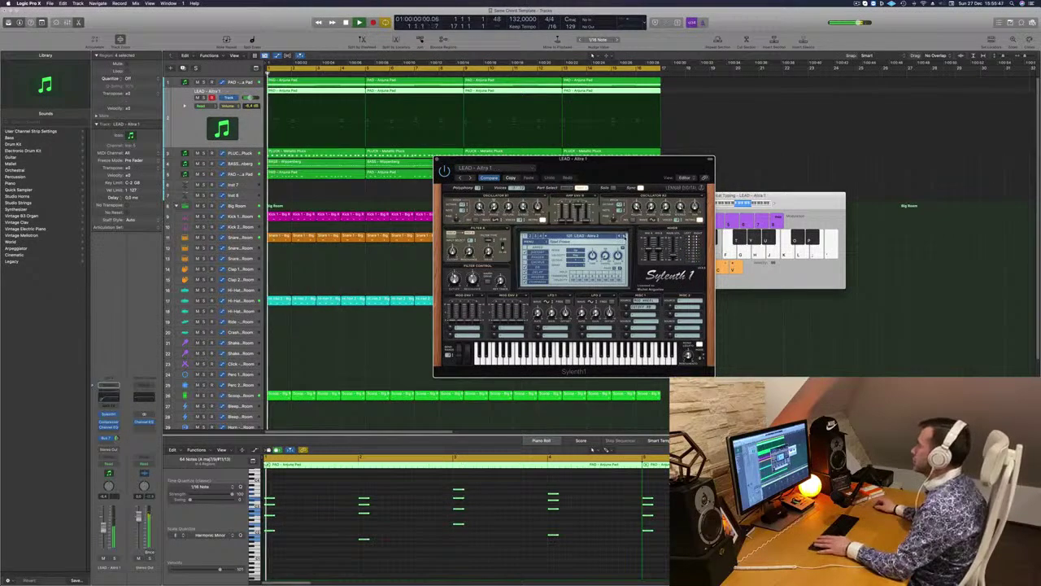
left_click(625, 236)
key("Return")
left_click(625, 236)
key("Return")
left_click_drag(619, 163, 707, 64)
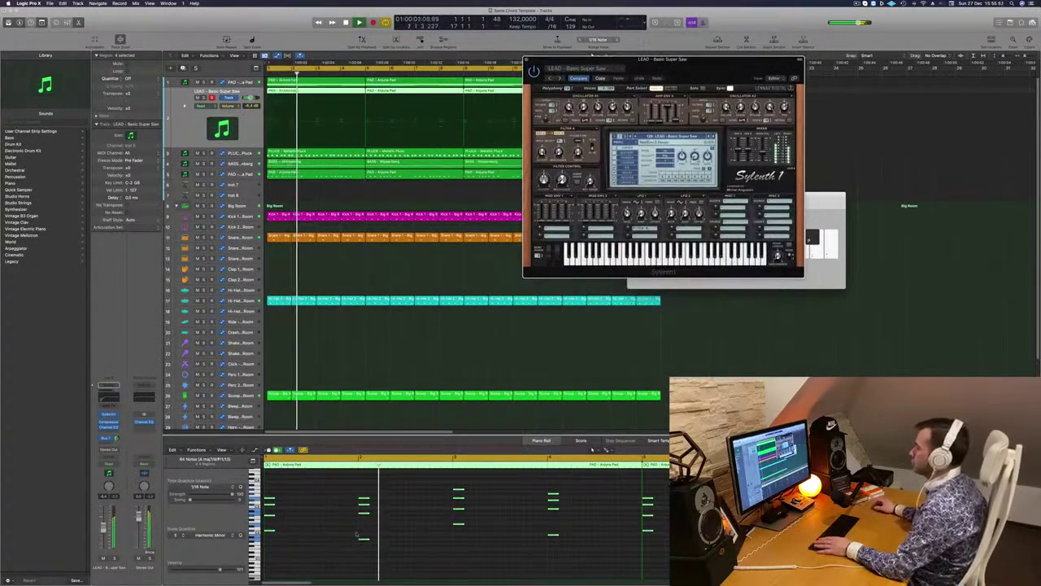
key("Return")
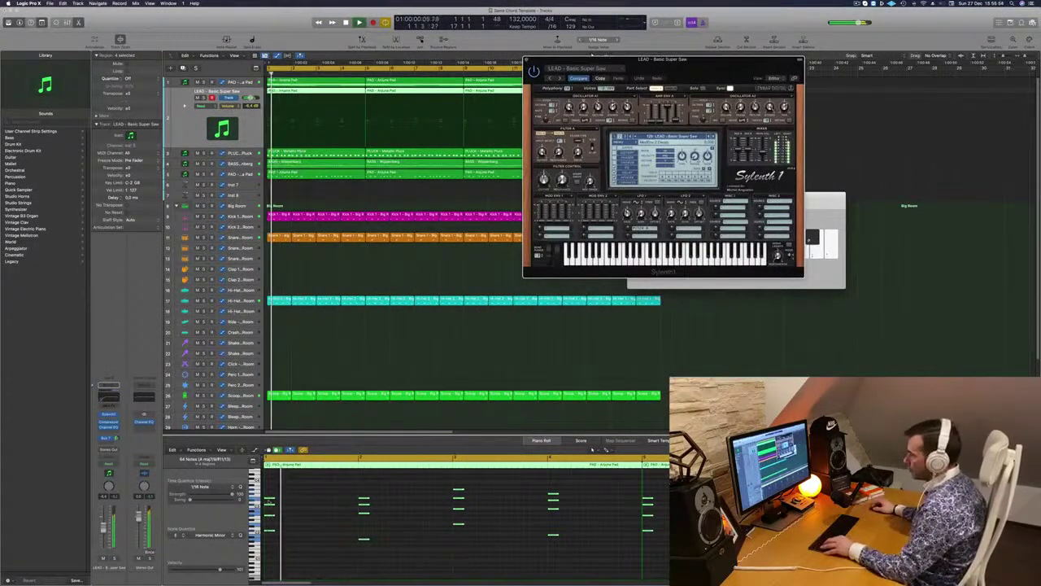
Step: Copy the chord stabs in the piano roll so each chord repeats one and a half beats after its first hit
left_click_drag(270, 501, 304, 502)
left_click(323, 522)
key("space")
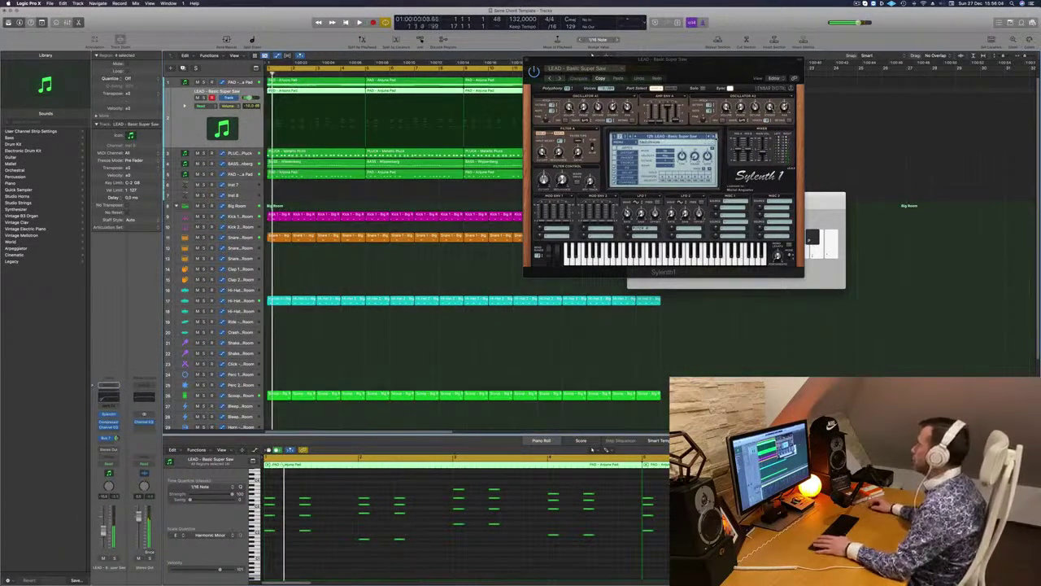
Step: Audition the lead presets from LEAD - Brass through LEAD - Burning Up and raise the stab layer's volume to about -7.2 dB
left_click(714, 137)
key("space")
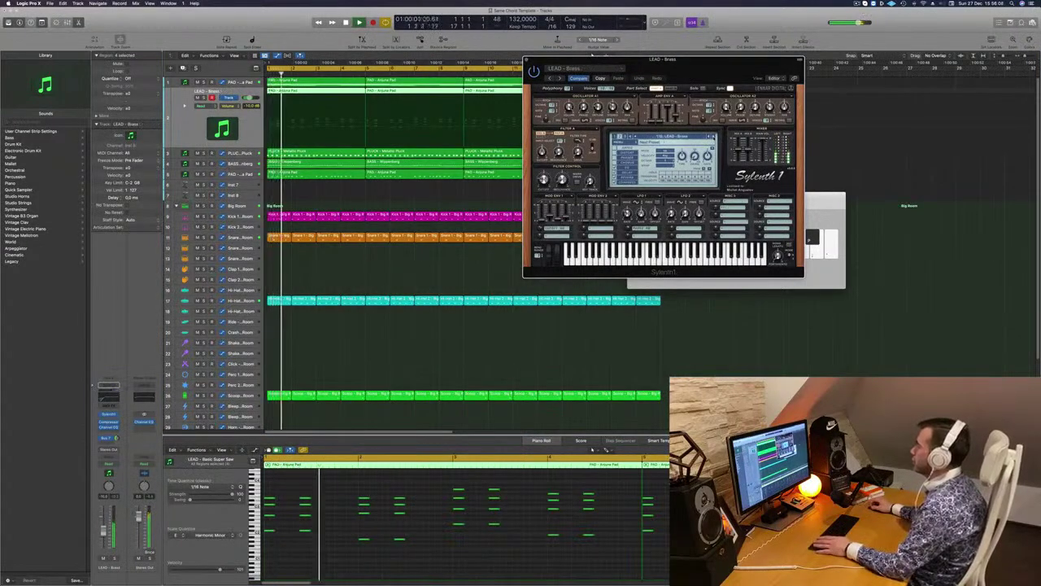
key("space")
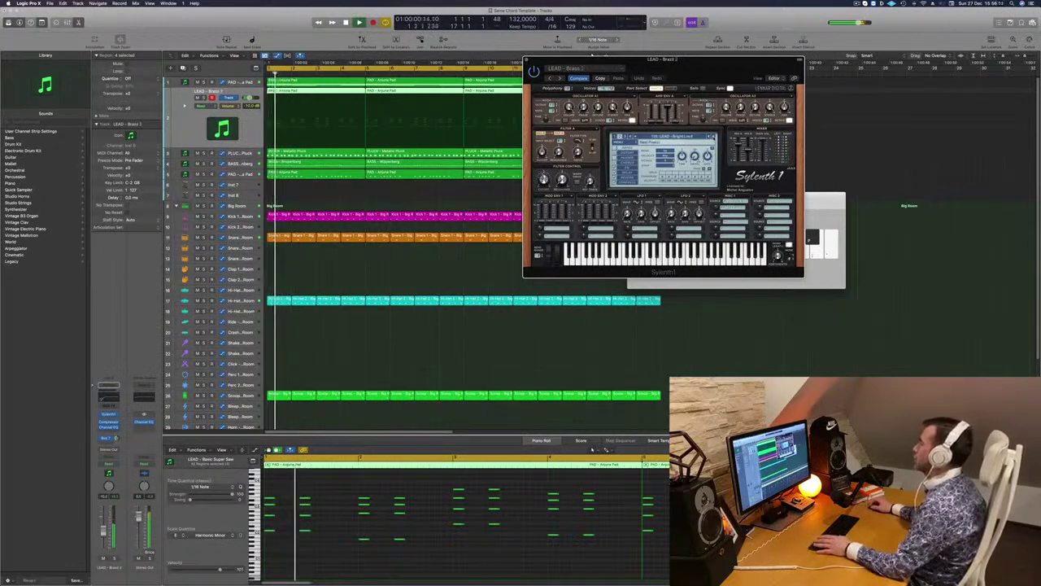
left_click(714, 137)
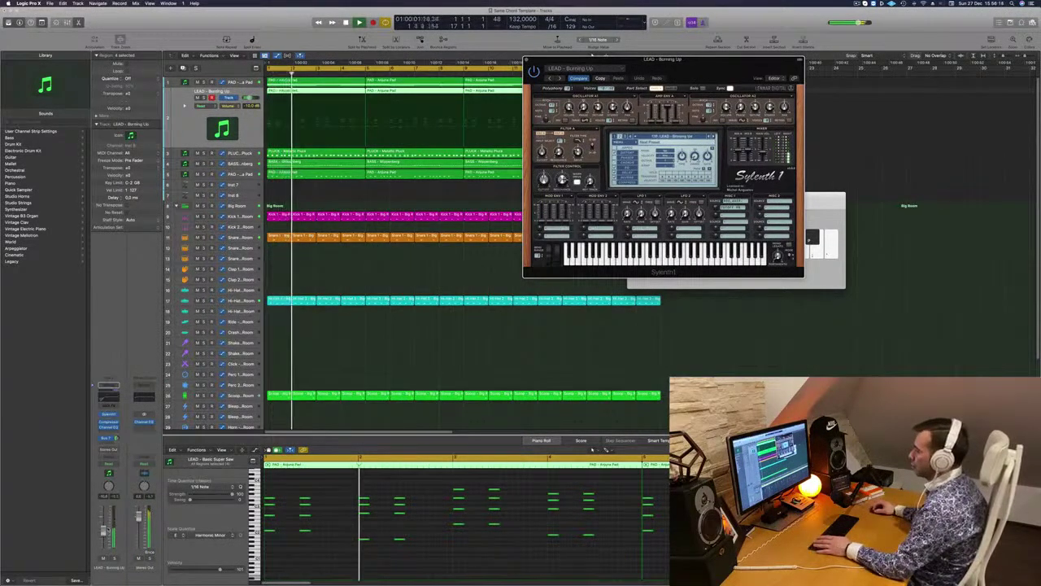
left_click(104, 530)
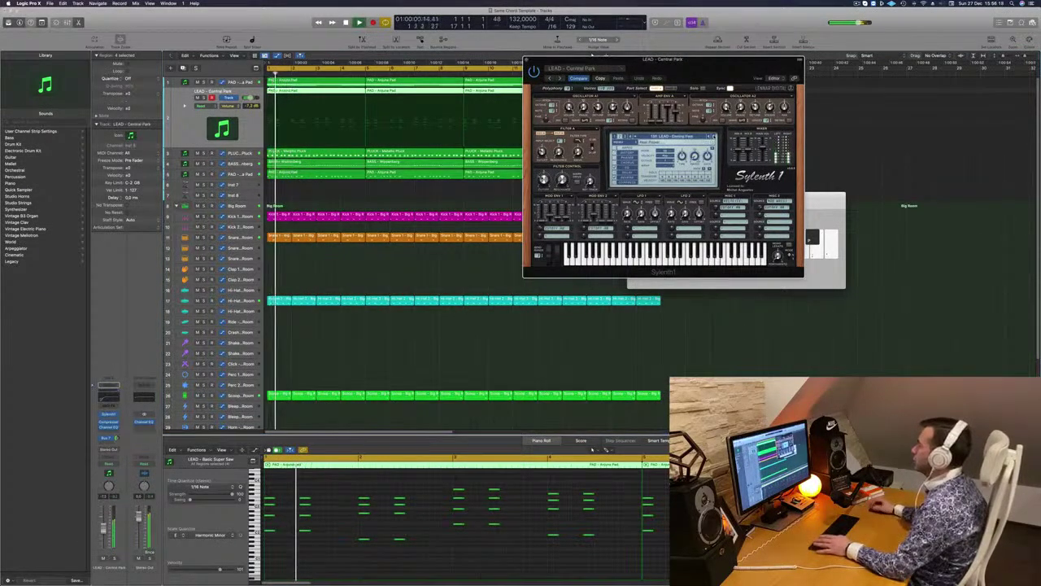
Step: Audition the lead presets from LEAD - Disco Lights through LEAD - Distorted Chord on the stab layer while replaying the beat
left_click(714, 136)
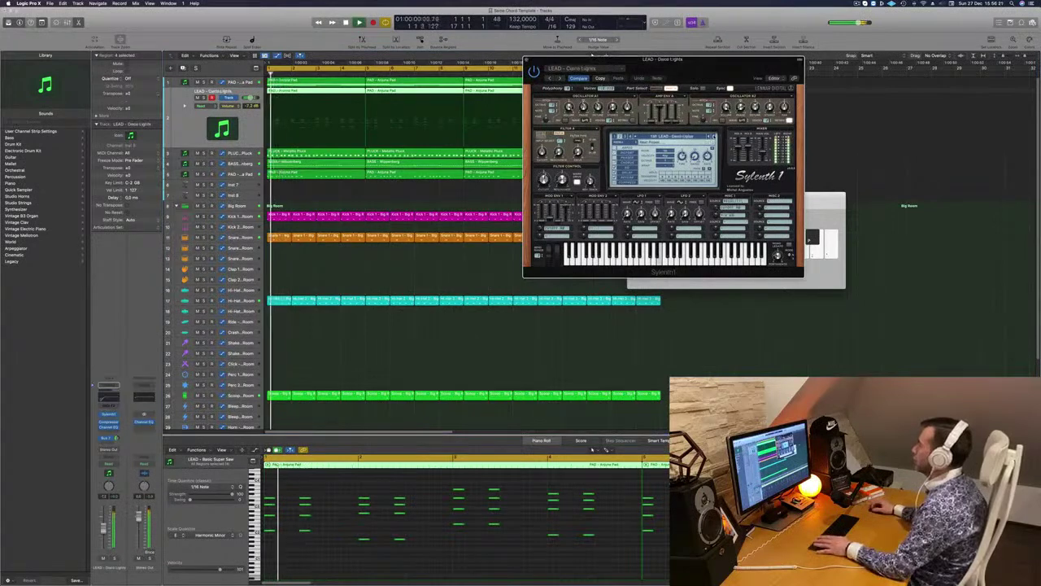
key("space")
left_click(714, 136)
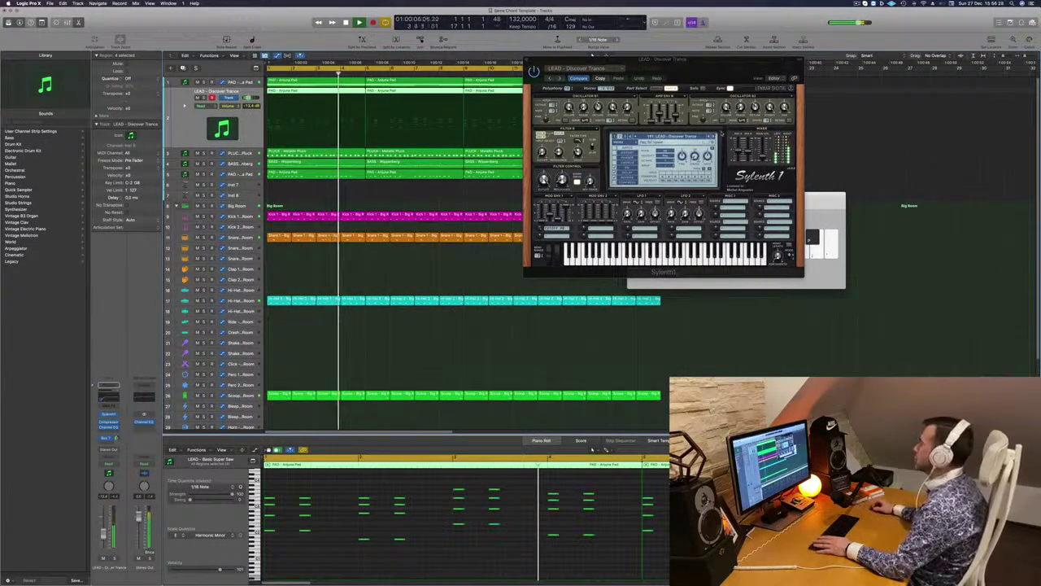
left_click(714, 136)
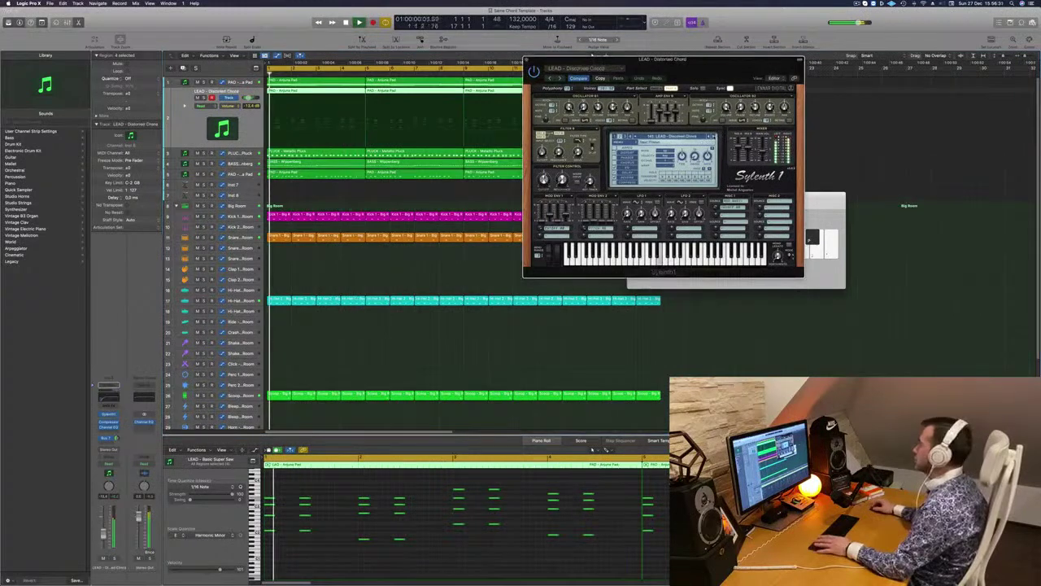
key("space")
Step: Audition the lead presets from LEAD - Distorted Pleasure through LEAD - Feelin' Fine on the stab layer
left_click(713, 136)
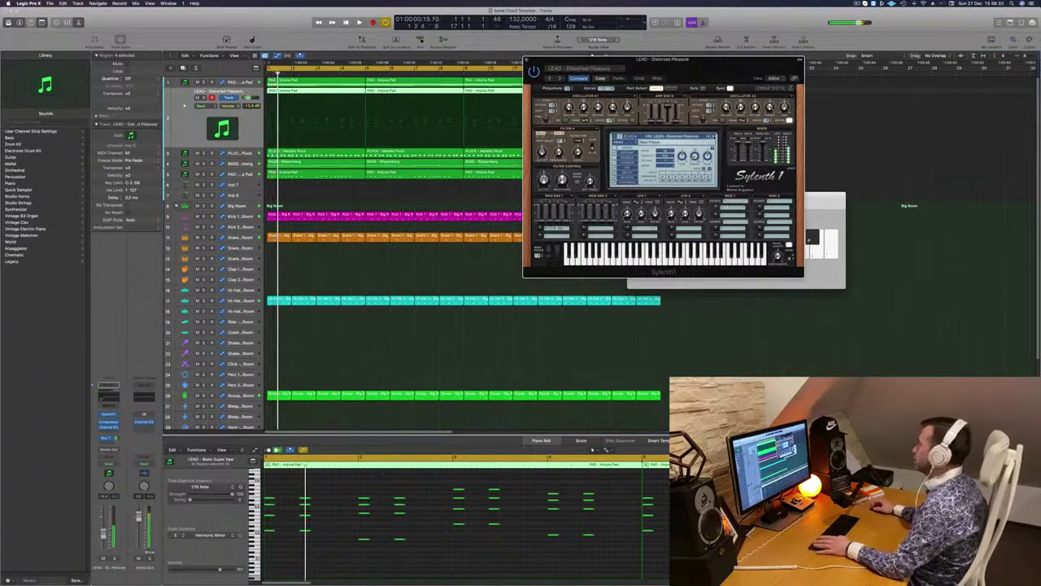
left_click(713, 135)
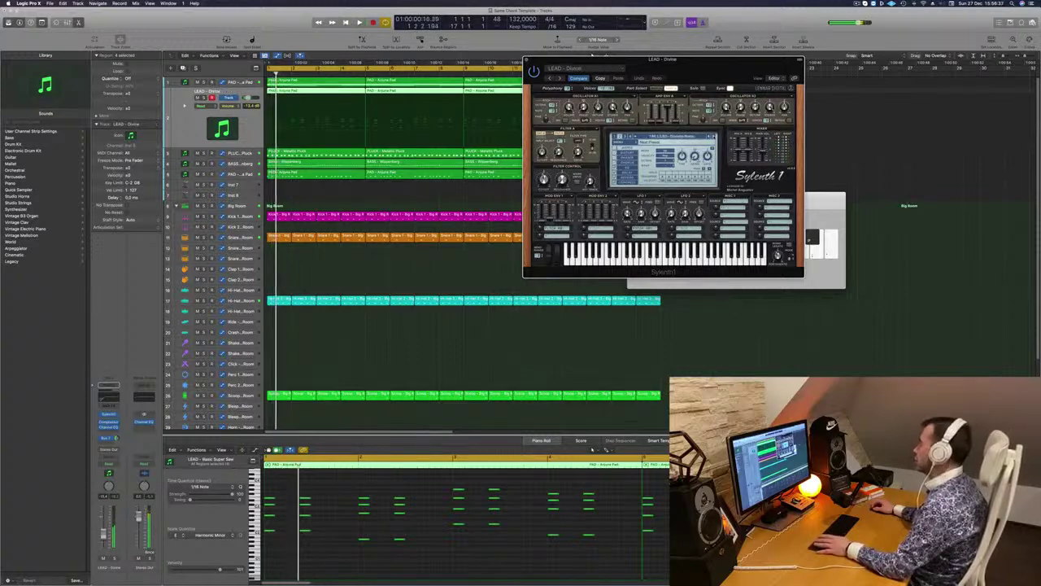
left_click(713, 136)
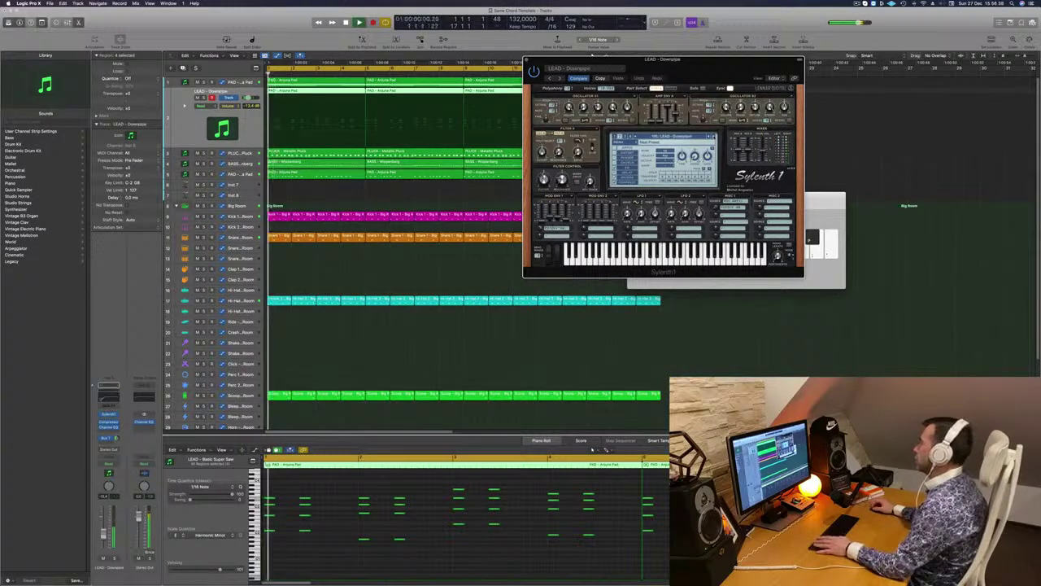
left_click(714, 137)
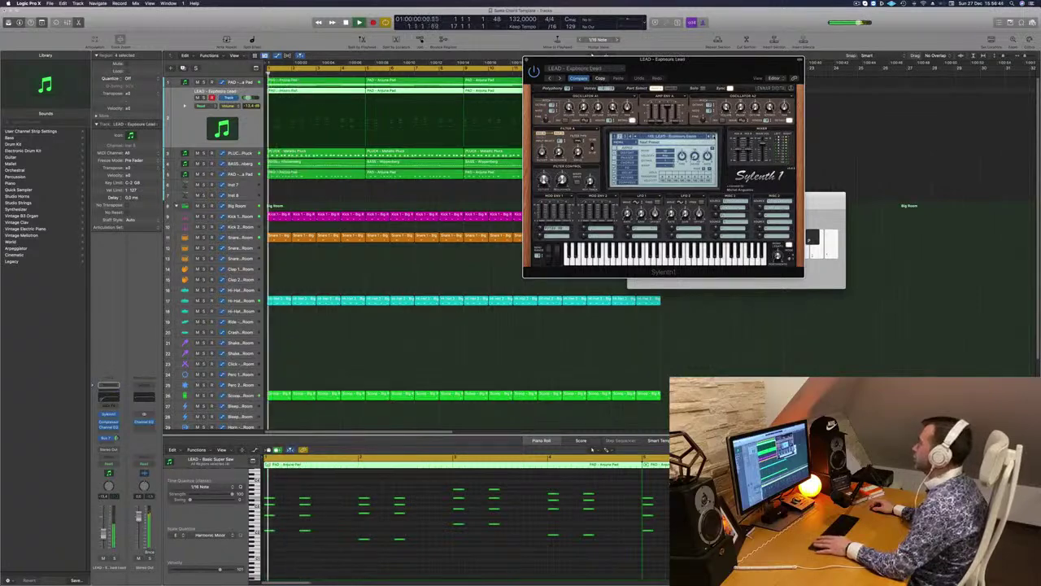
left_click(714, 136)
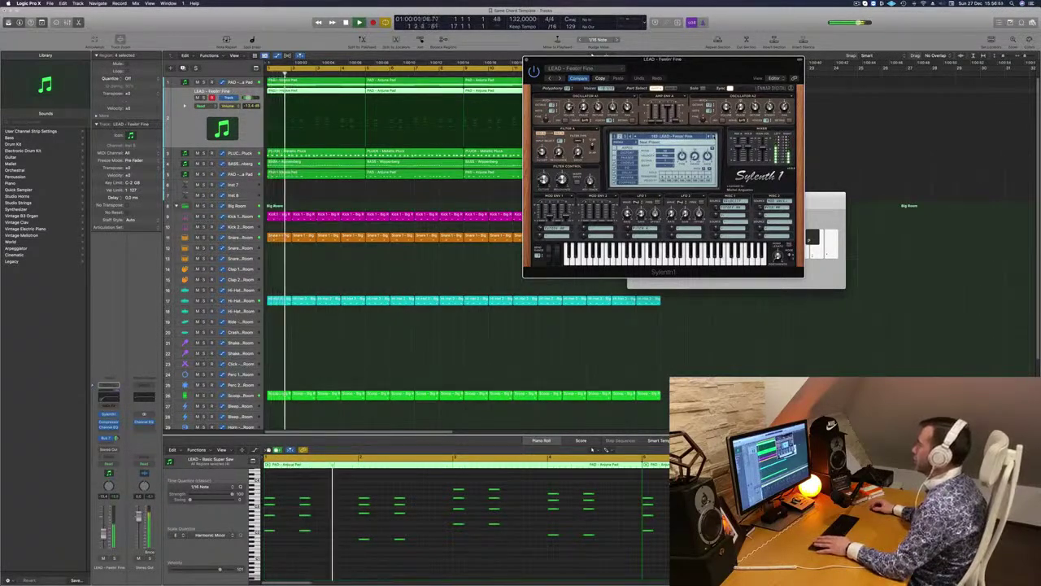
Step: Raise the stab layer's volume to about -6.3 dB and advance its Sylenth1 preset to LEAD - From Above
left_click_drag(104, 533, 104, 529)
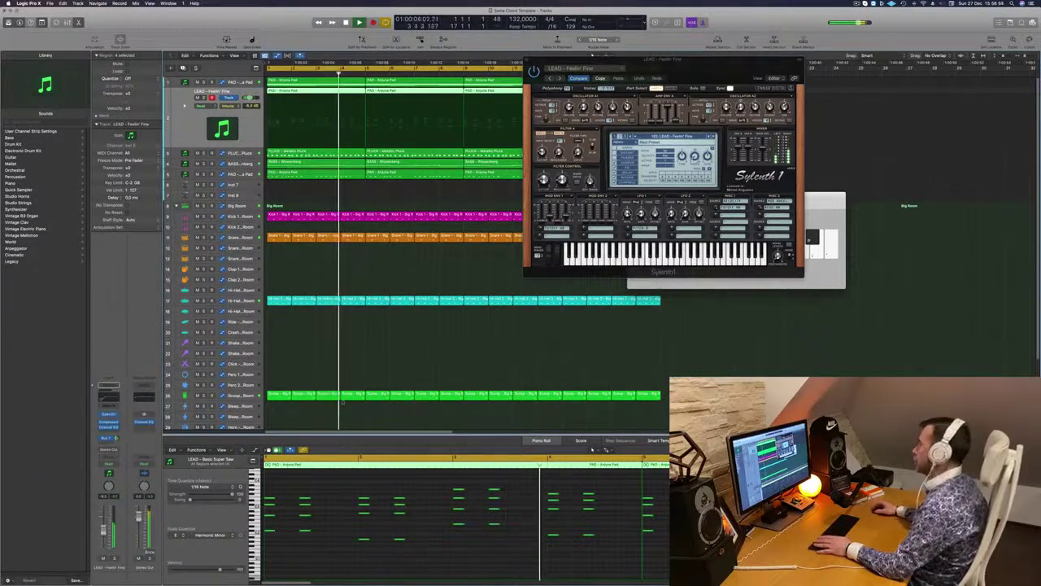
left_click(714, 137)
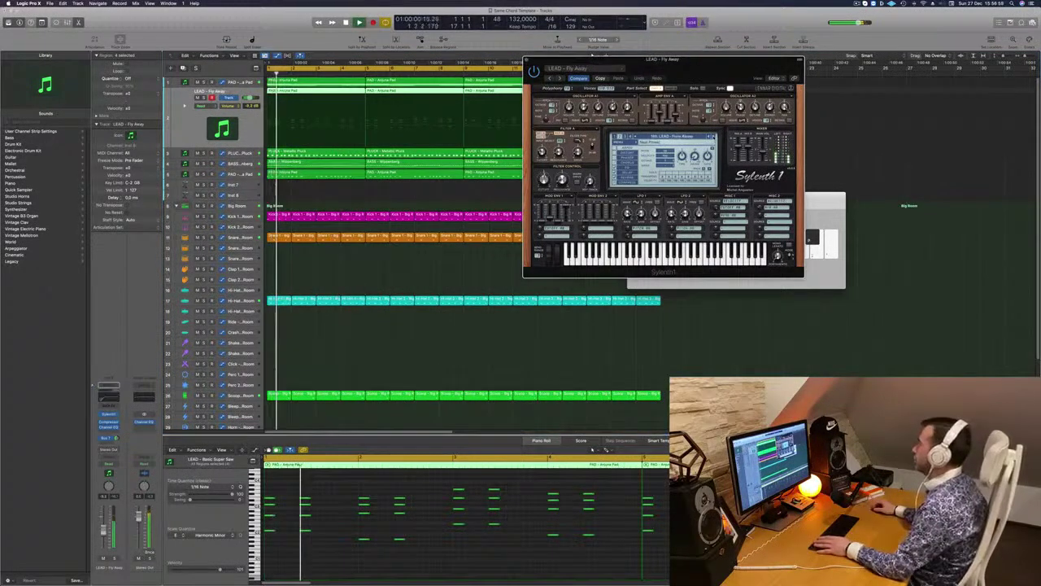
left_click_drag(697, 59, 712, 59)
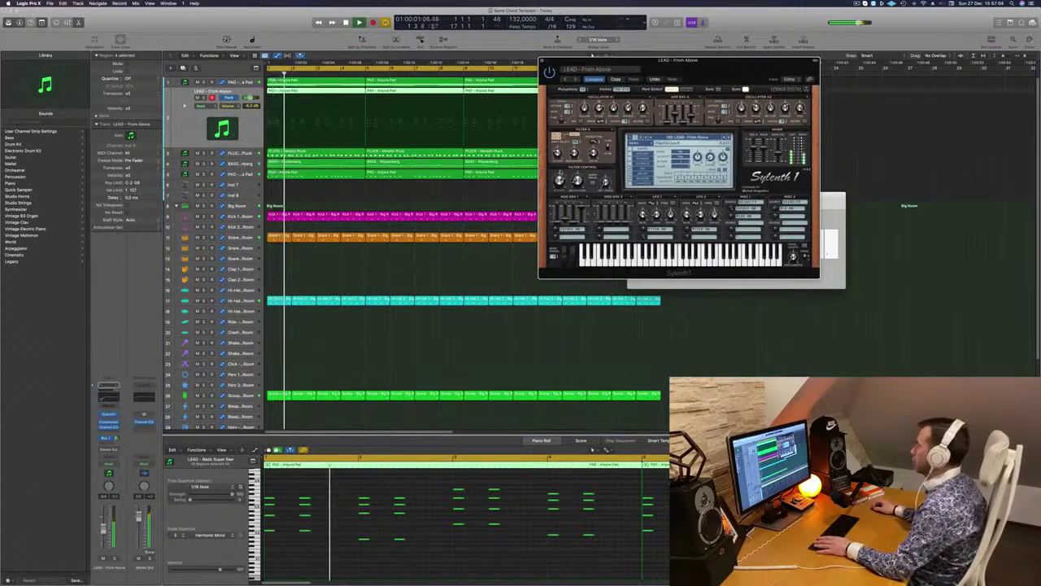
Step: Close the stab layer's Sylenth1 window, reposition the Musical Typing keyboard and replay the beat with the layer selected
left_click_drag(592, 57, 678, 65)
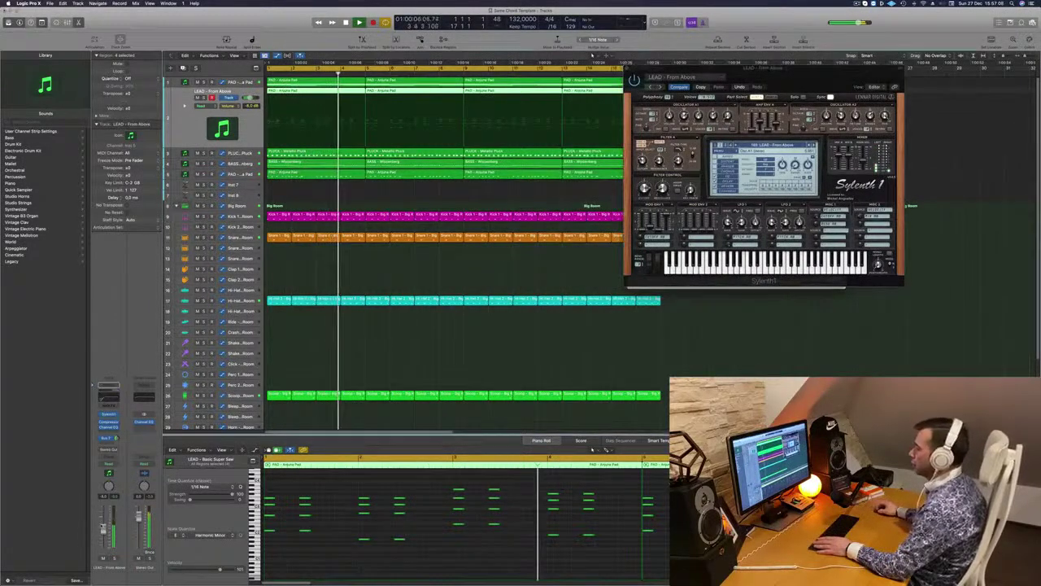
left_click(629, 68)
left_click_drag(737, 196, 550, 246)
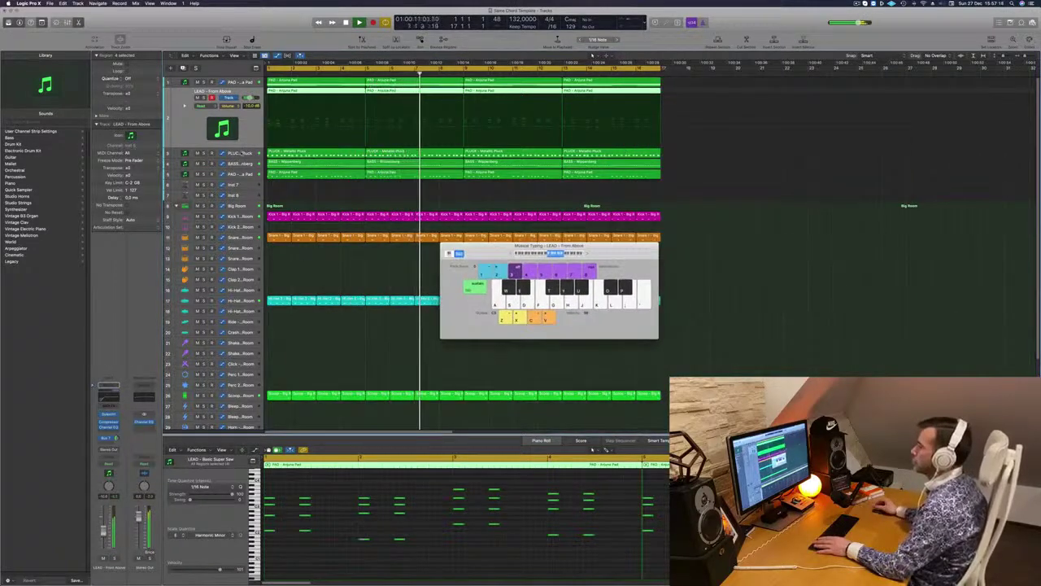
key("Down")
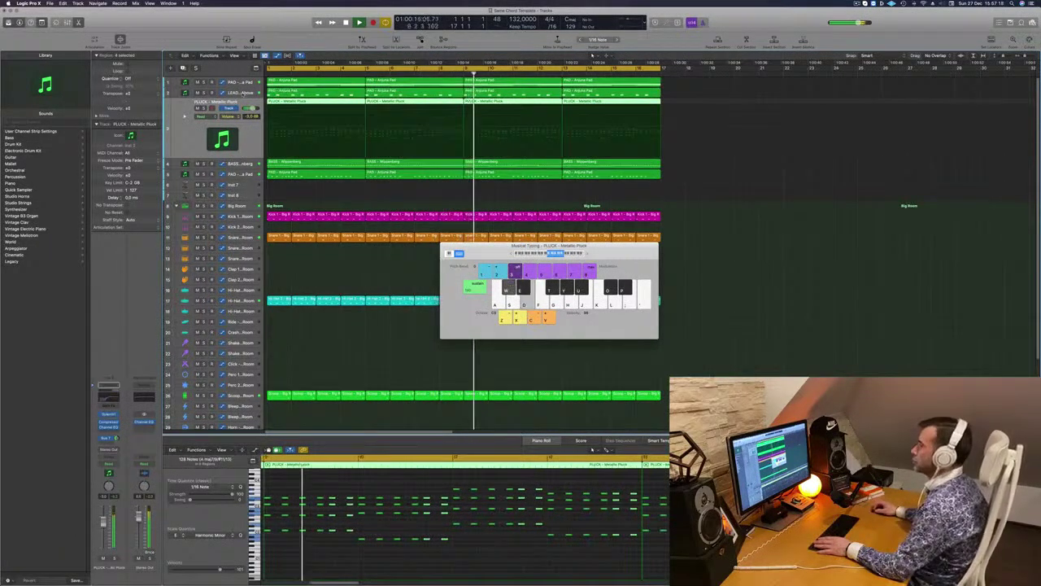
key("Up")
key("Return")
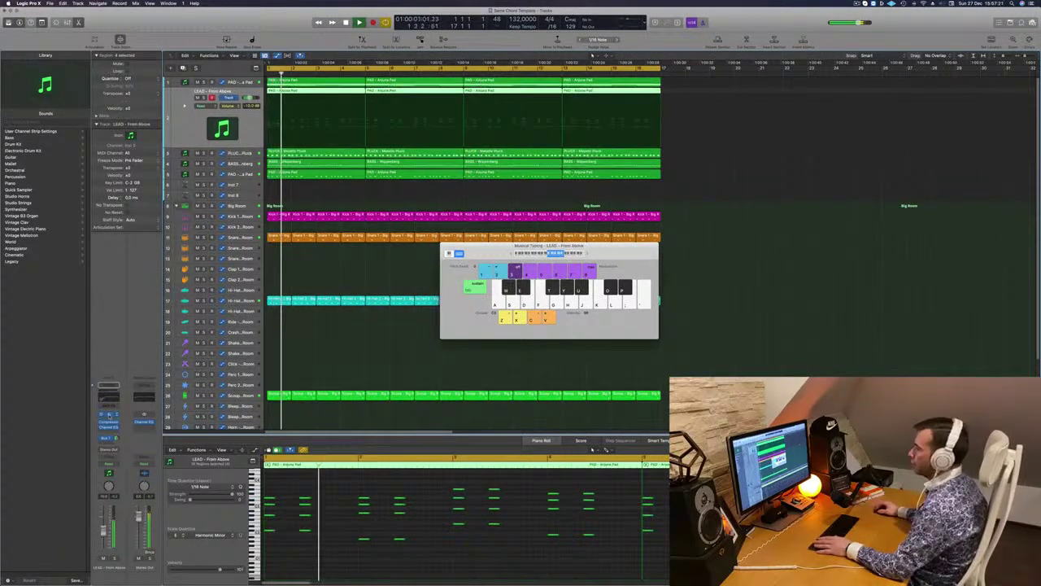
Step: Reopen Sylenth1 on the stab layer and audition the lead presets after LEAD - From Above, through LEAD - Funky Chord
left_click(109, 415)
key("space")
left_click(814, 146)
key("space")
key("space")
left_click(814, 146)
left_click(814, 145)
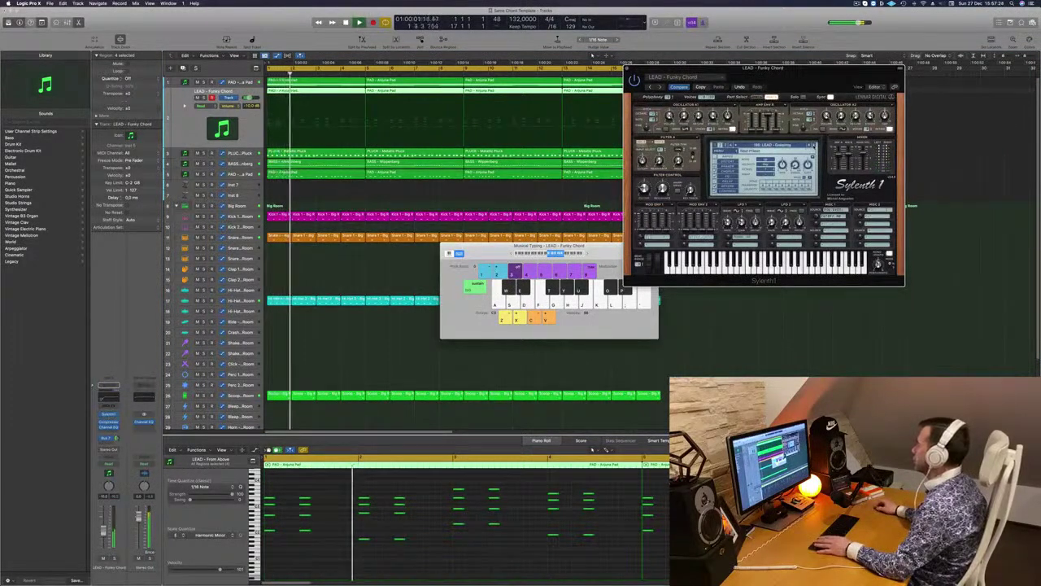
Step: Audition the lead presets from LEAD - Hammond B3 Organ through LEAD - Happy Lead on the stab layer
key("space")
key("space")
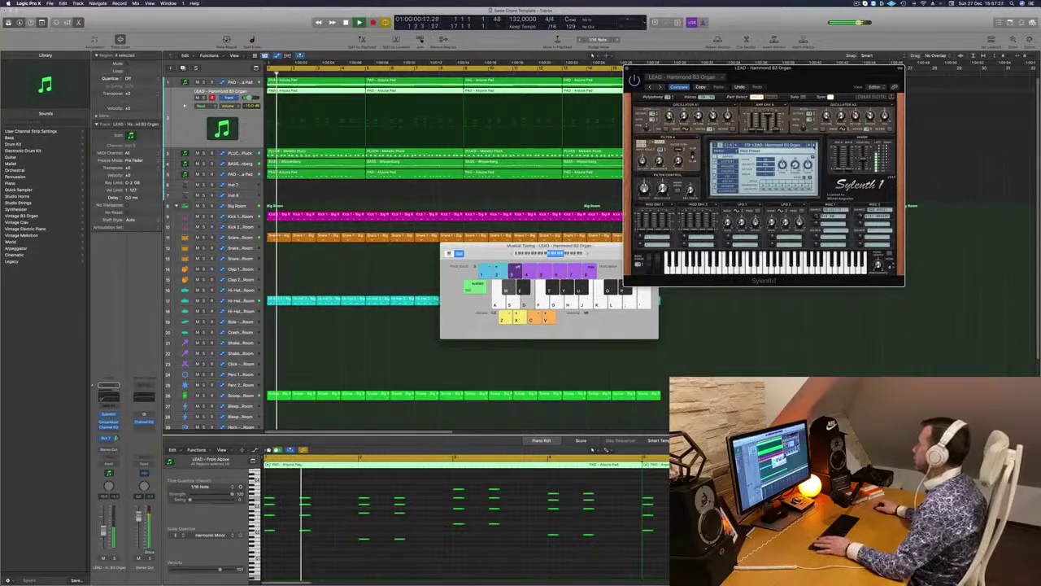
key("space")
key("space")
left_click(814, 146)
left_click(814, 146)
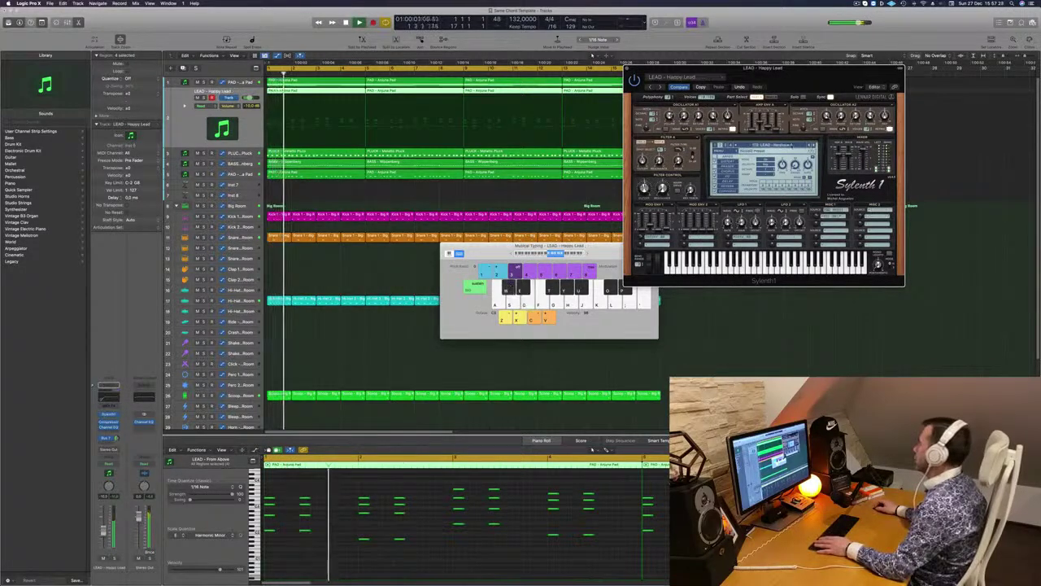
Step: Load the LEAD - Supersaw 1 preset on the stab layer and lower its volume to about -13.4 dB
left_click(791, 145)
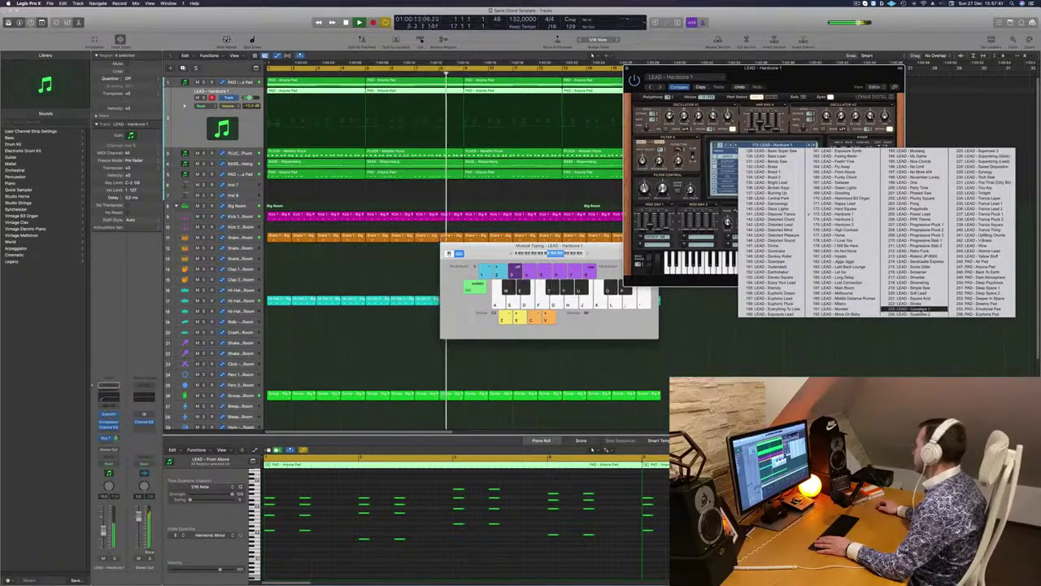
left_click(915, 310)
left_click_drag(764, 68, 635, 114)
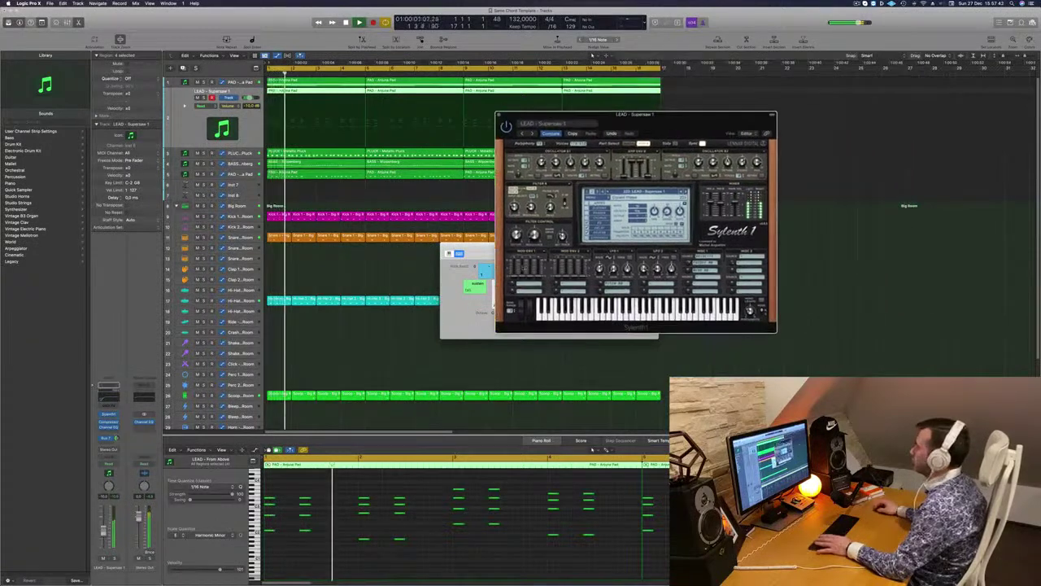
left_click_drag(104, 531, 104, 535)
key("space")
key("space")
Step: Audition the presets after LEAD - Supersaw 1, through LEAD - Superstring (Glide), while restarting the beat
left_click(687, 193)
left_click(687, 193)
key("space")
key("space")
key("space")
key("space")
left_click(687, 193)
key("space")
key("space")
Step: Load the LEAD - Trance Layer preset on the stab layer and audition it both soloed and with the full beat
left_click(672, 193)
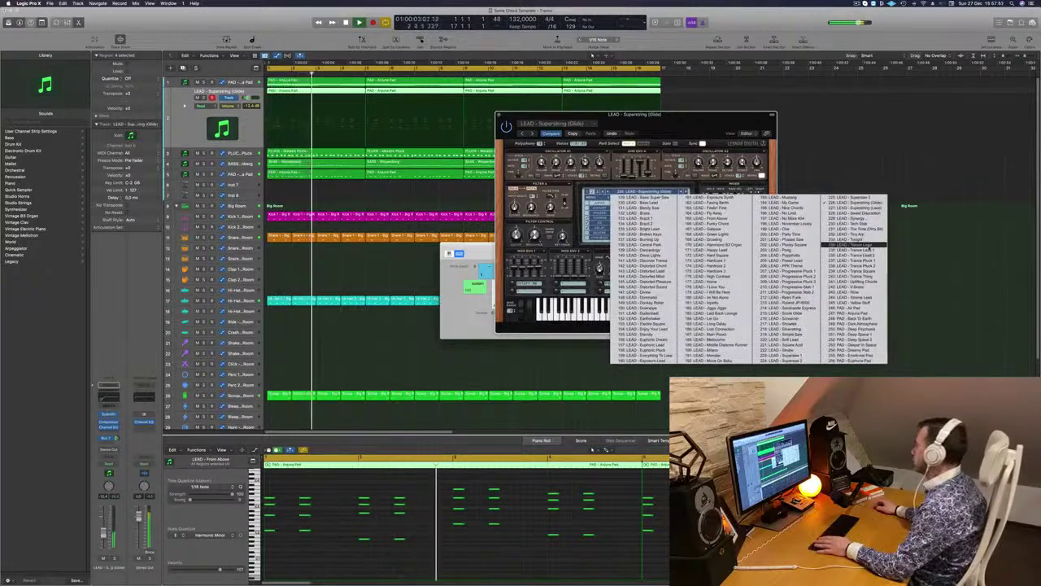
left_click(854, 244)
key("space")
key("space")
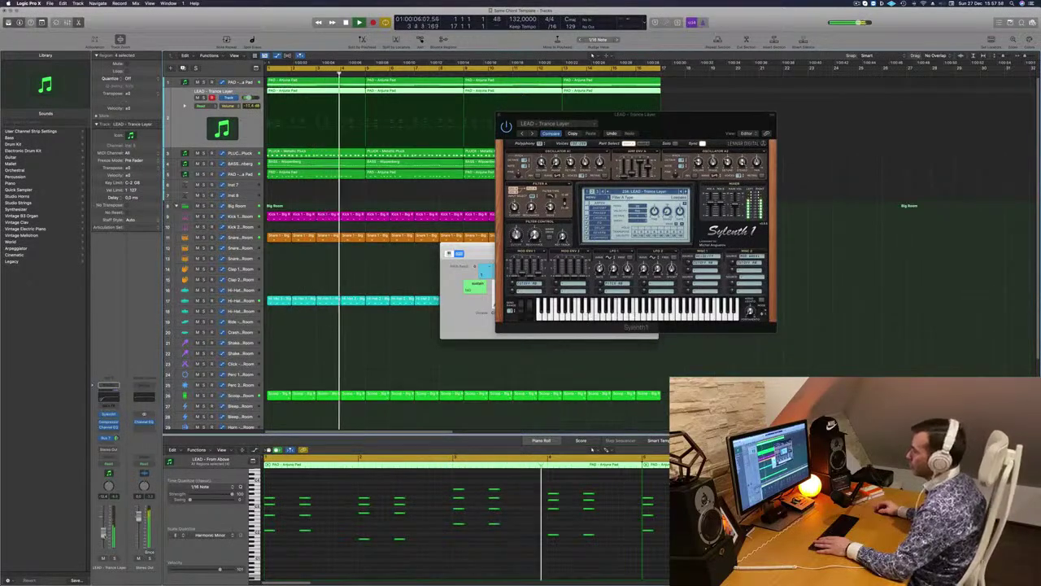
key("s")
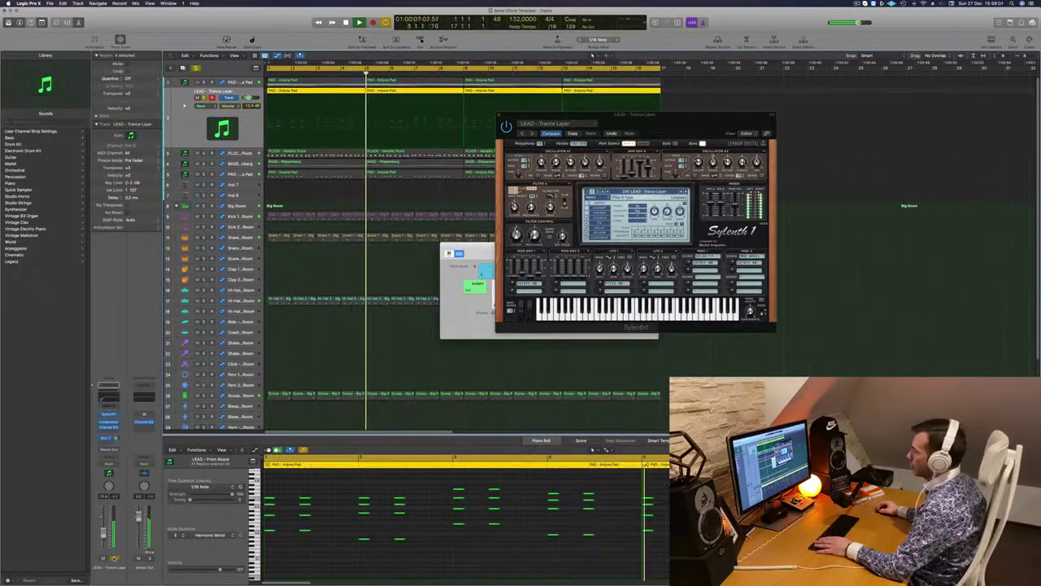
key("s")
key("Return")
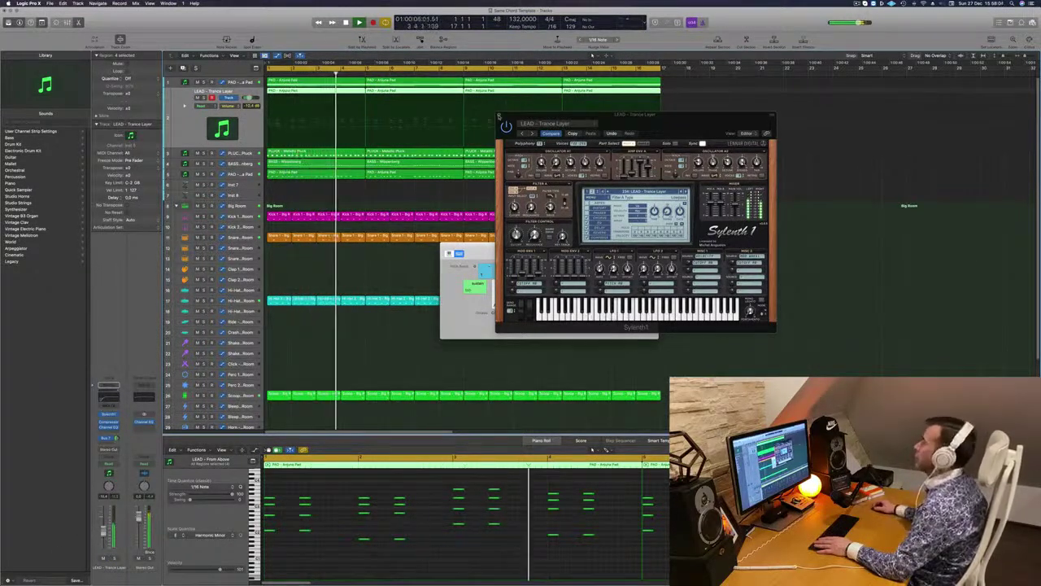
Step: Close the Sylenth1 window and replay the beat, briefly soloing the Trance Layer track to check its sound
left_click(500, 116)
left_click(499, 117)
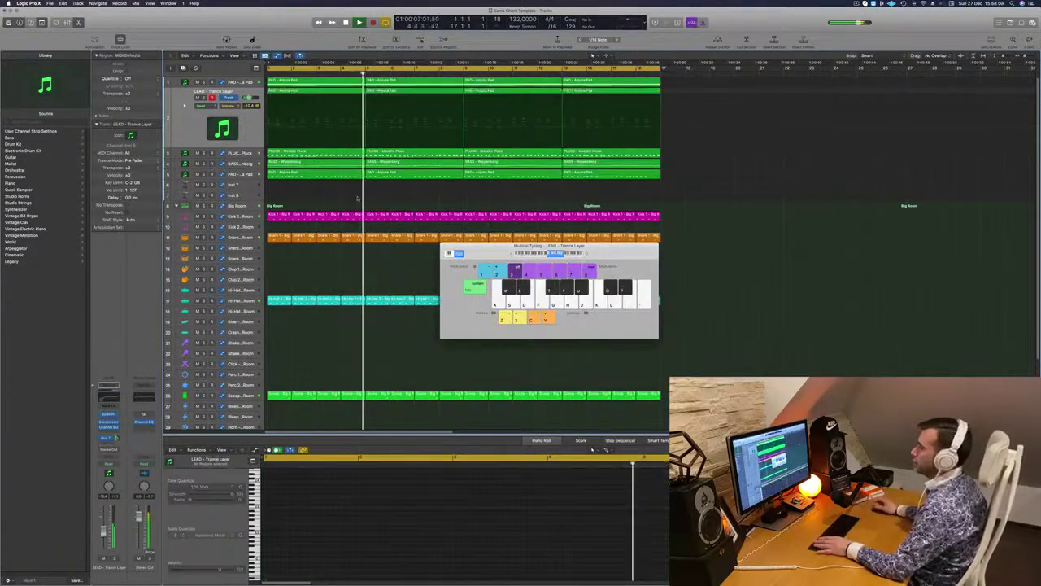
key("space")
key("space")
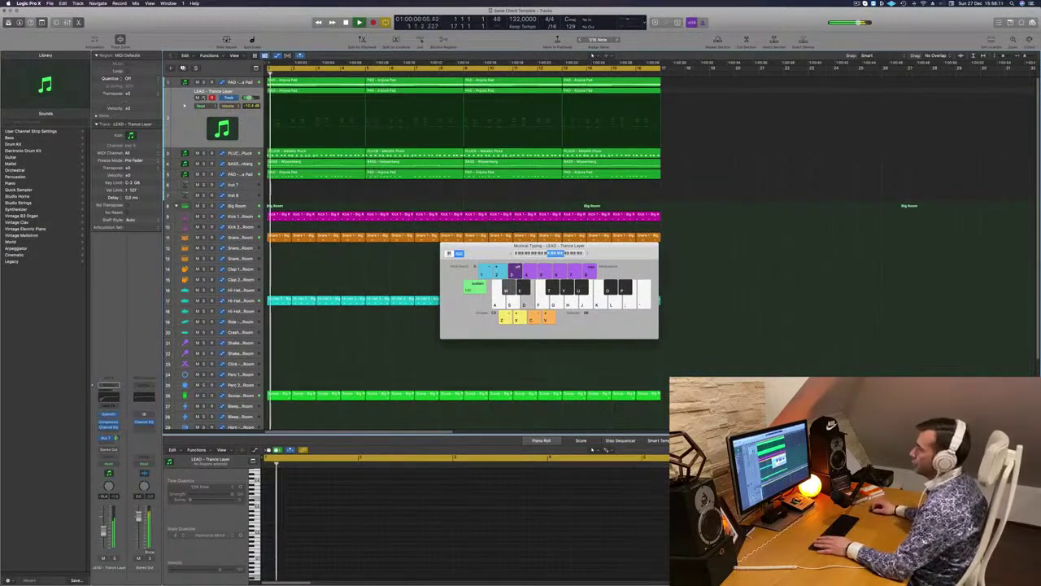
left_click(204, 97)
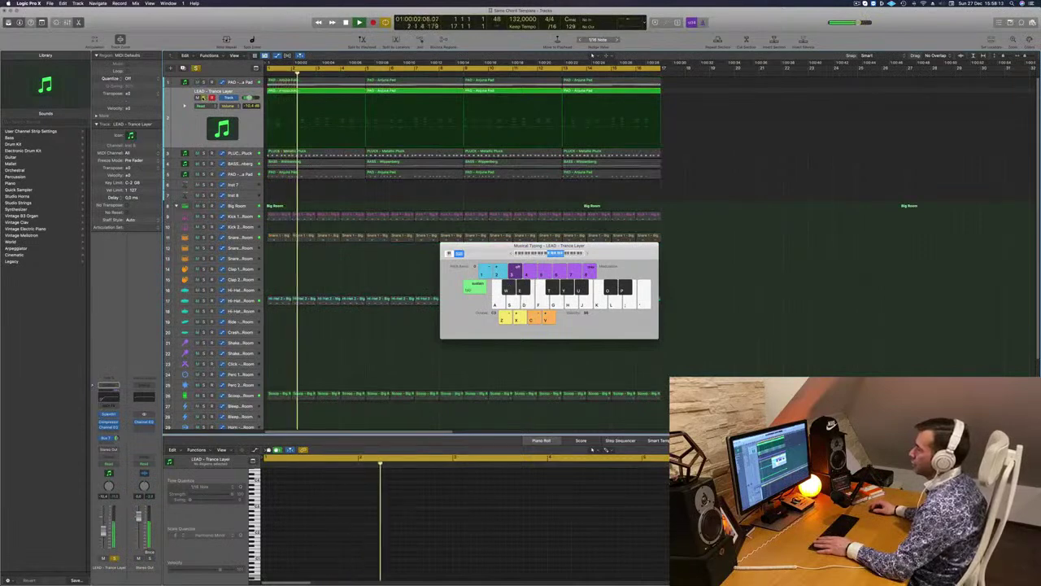
left_click(203, 98)
left_click(198, 119)
key("space")
key("space")
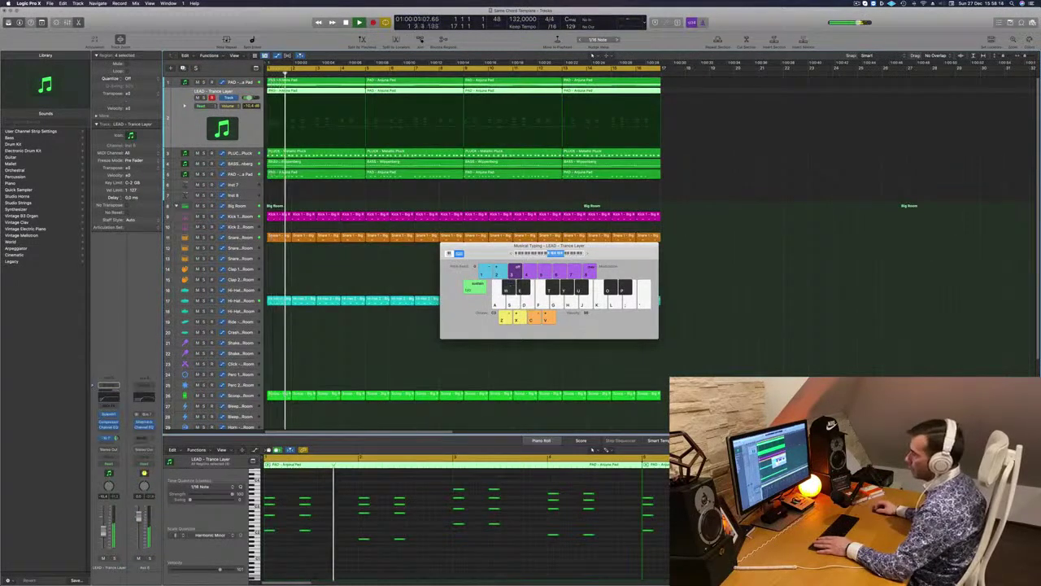
left_click(312, 187)
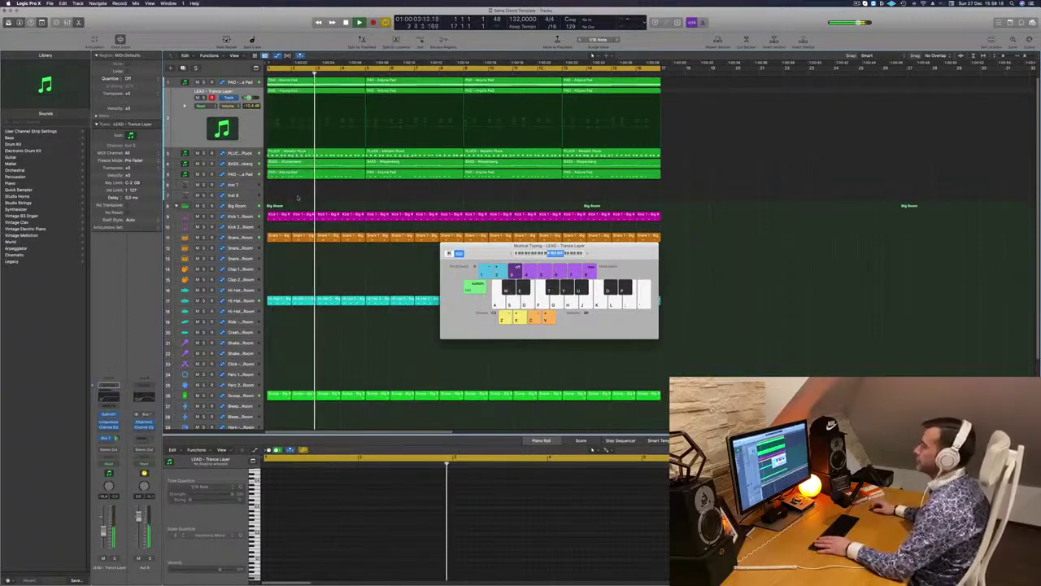
left_click(185, 130)
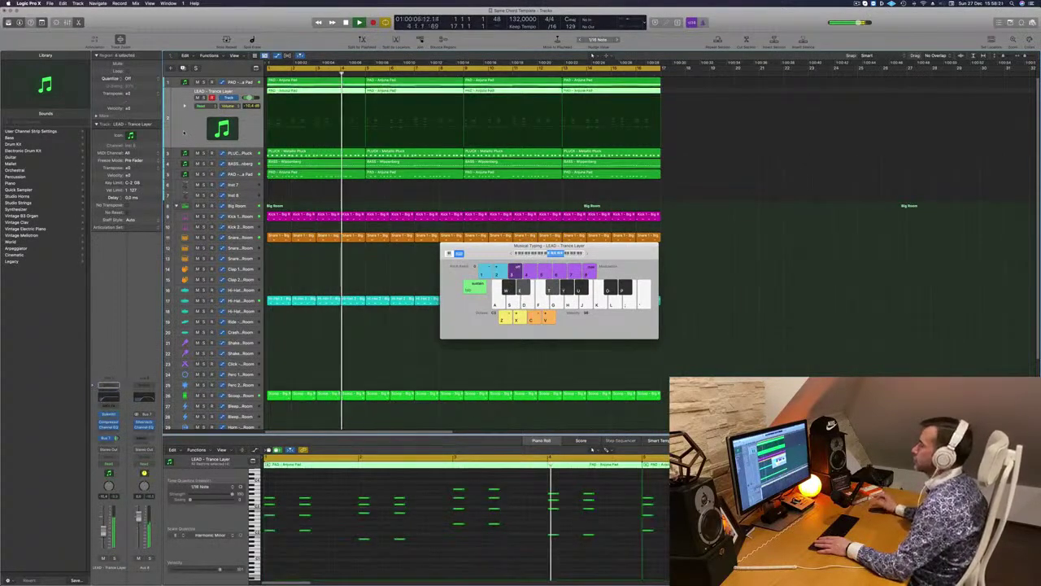
left_click(293, 209)
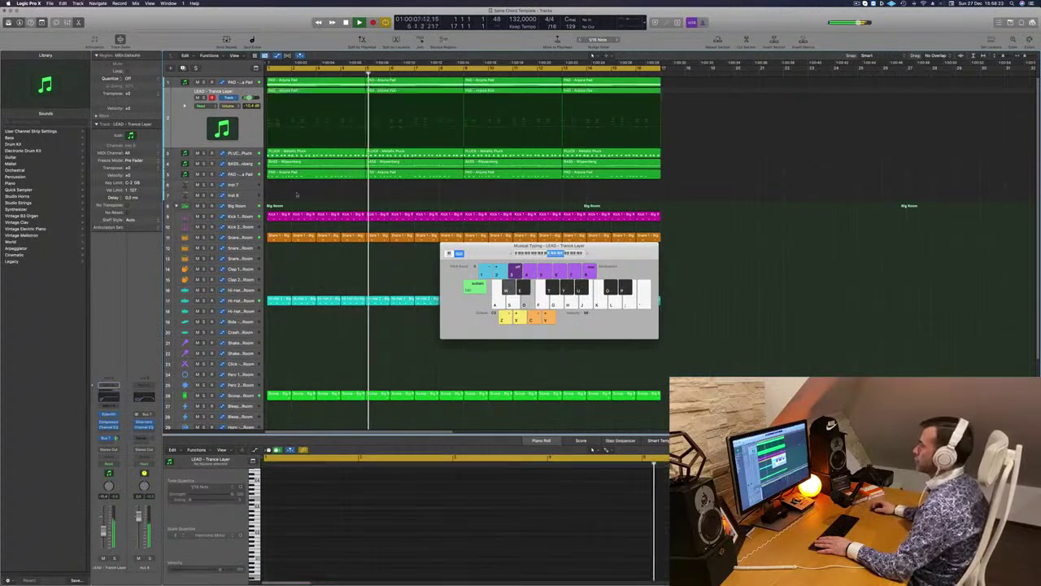
Step: Move the Musical Typing keyboard aside, then select the Roland TR-909 kit below the Big Room drums and expand its subtracks
scroll(294, 211, "down", 5)
key("Return")
left_click_drag(481, 253, 611, 248)
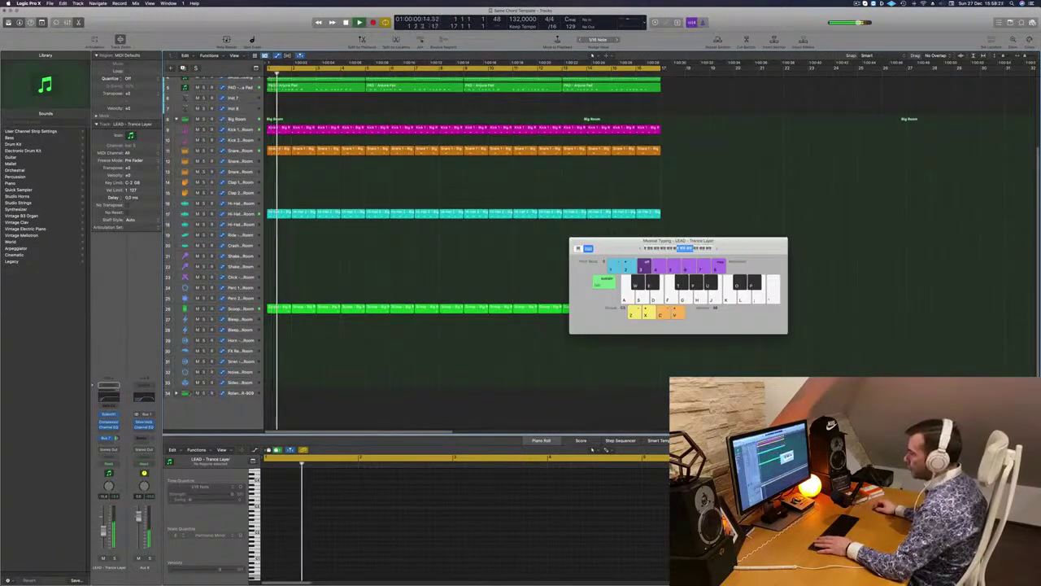
left_click(191, 393)
scroll(334, 201, "down", 5)
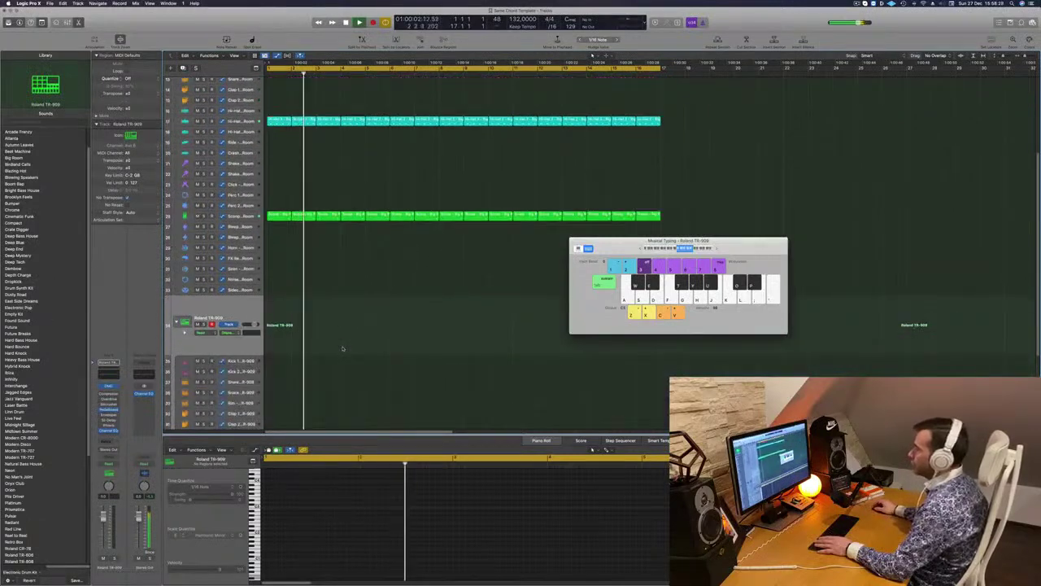
scroll(334, 201, "up", 1)
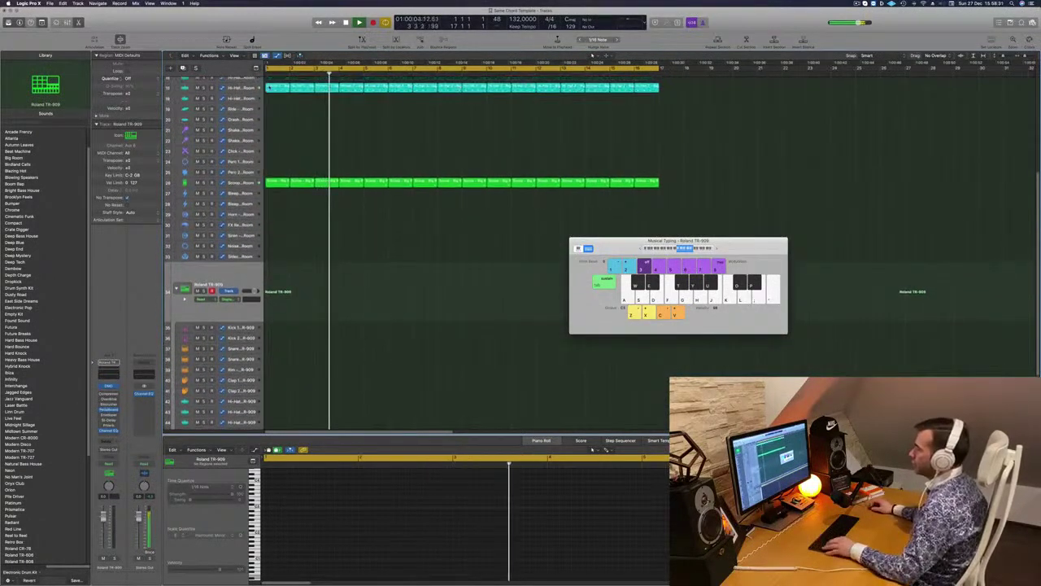
Step: Copy the first Big Room hi-hat region to bar 1 of the Roland TR-909 Hi-Hat Closed track
left_click(276, 87)
left_click_drag(276, 87, 280, 390)
scroll(285, 374, "down", 1)
scroll(285, 374, "down", 1)
key("space")
left_click_drag(278, 315, 278, 326)
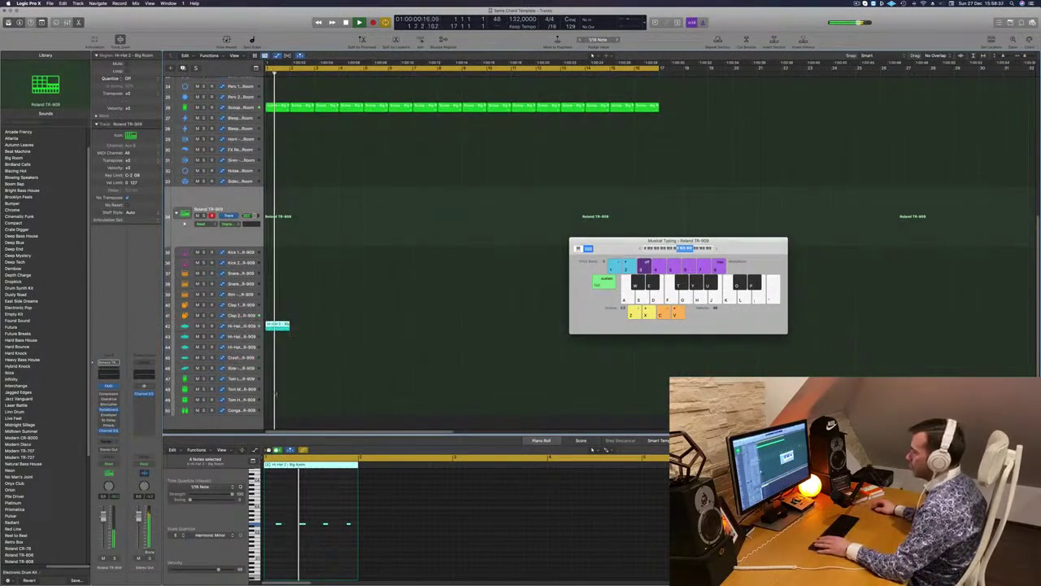
Step: Duplicate the region's four offbeat hi-hat notes onto the beats, then duplicate all eight to fill the bar with sixteenth notes
left_click_drag(270, 514, 359, 537)
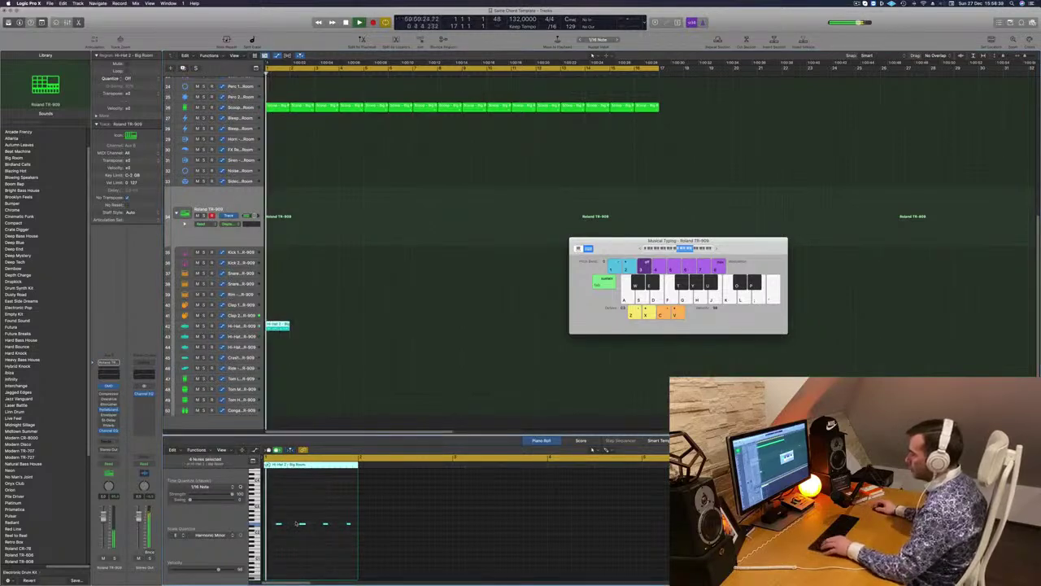
left_click_drag(278, 526, 274, 528)
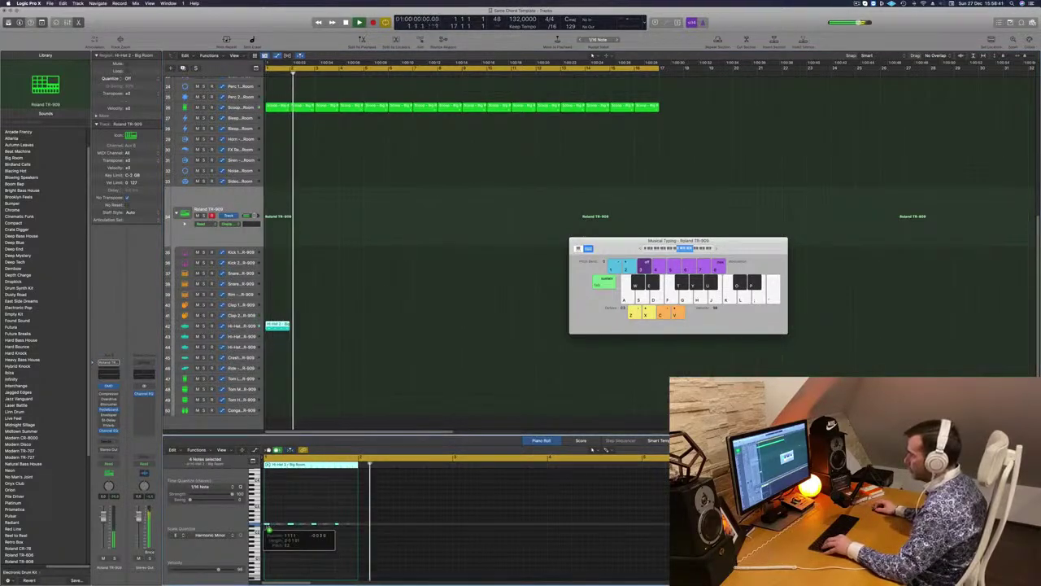
scroll(266, 527, "up", 5)
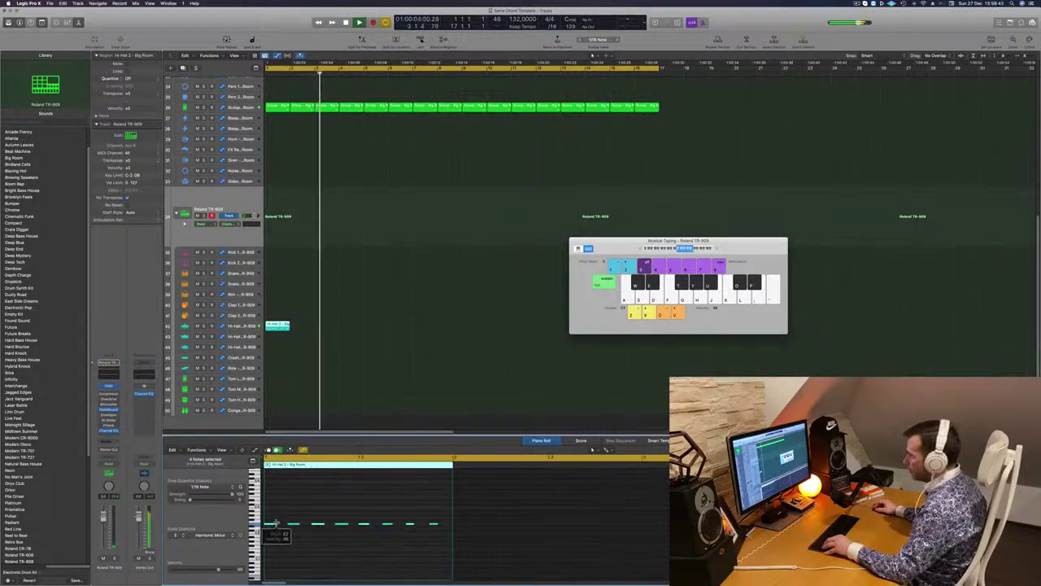
left_click_drag(300, 527, 279, 529)
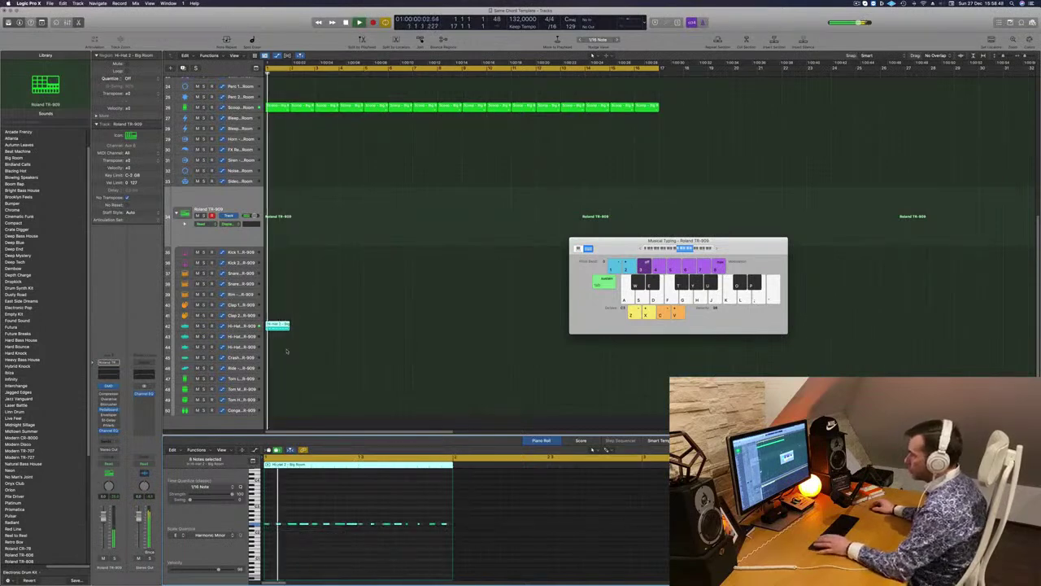
Step: Select the Hi-Hat Closed track and copy its one-bar region repeatedly until it fills all 16 bars
left_click(216, 325)
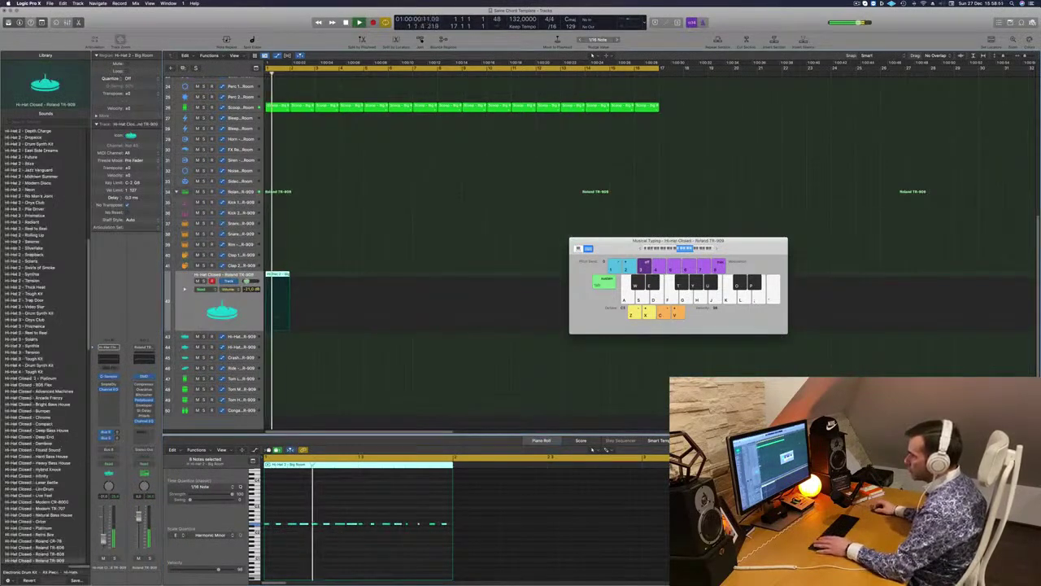
left_click_drag(284, 281, 375, 275)
key("Return")
left_click_drag(608, 247, 753, 265)
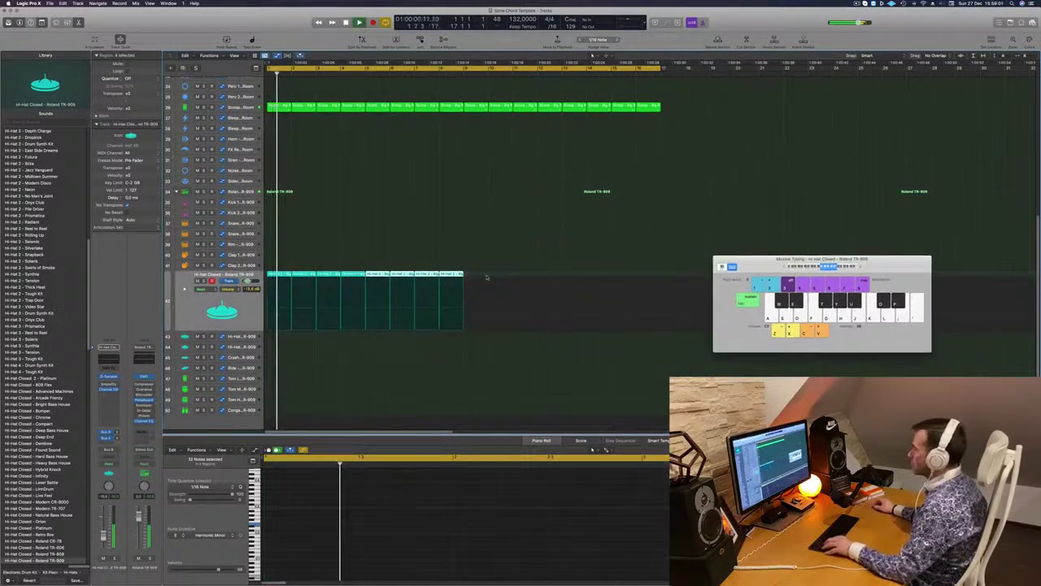
mouse_move(472, 275)
left_mouse_down()
mouse_move(280, 275)
mouse_move(476, 283)
left_mouse_up()
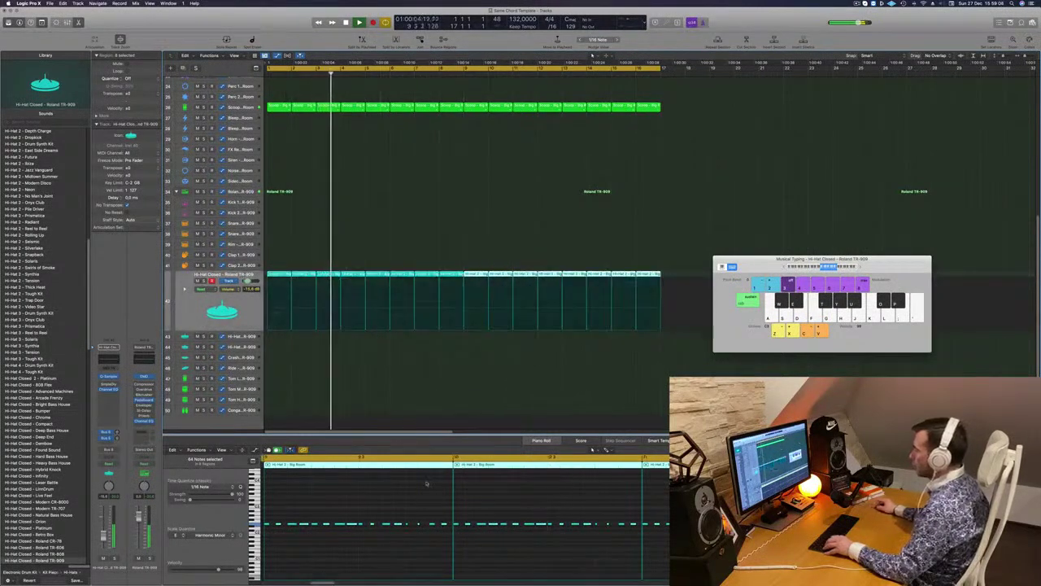
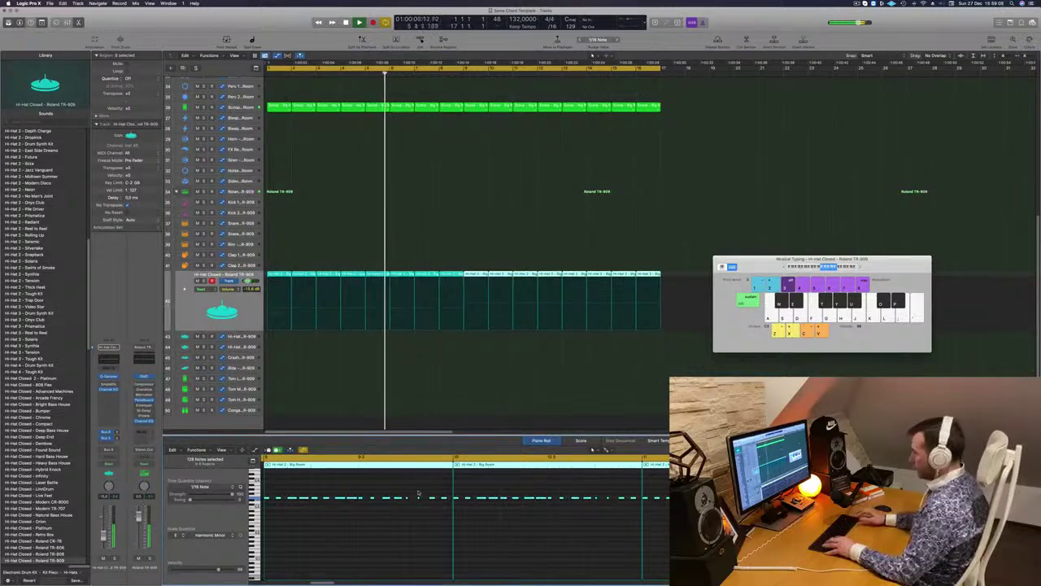
Step: Select all notes in the 16 closed hi-hat regions, transpose them up an octave and replay the full beat
left_click(248, 309)
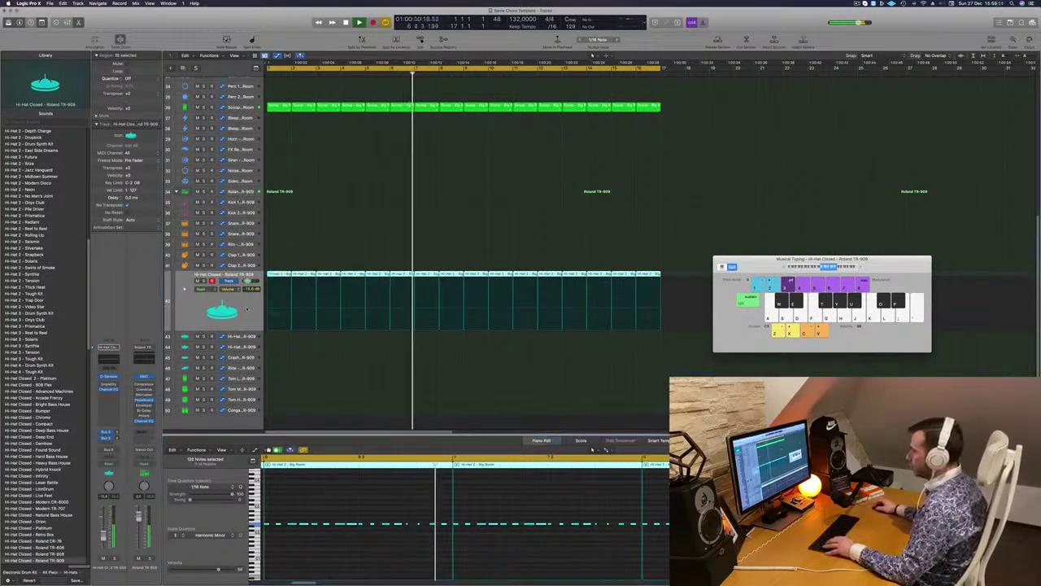
left_click(366, 551)
key("super+a")
key("Return")
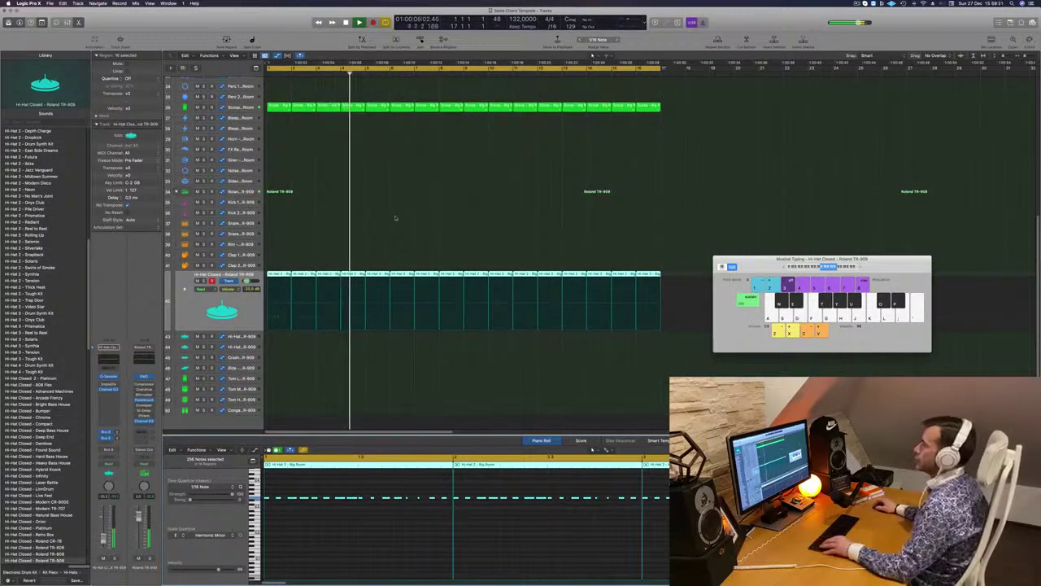
scroll(399, 219, "up", 10)
scroll(354, 230, "up", 2)
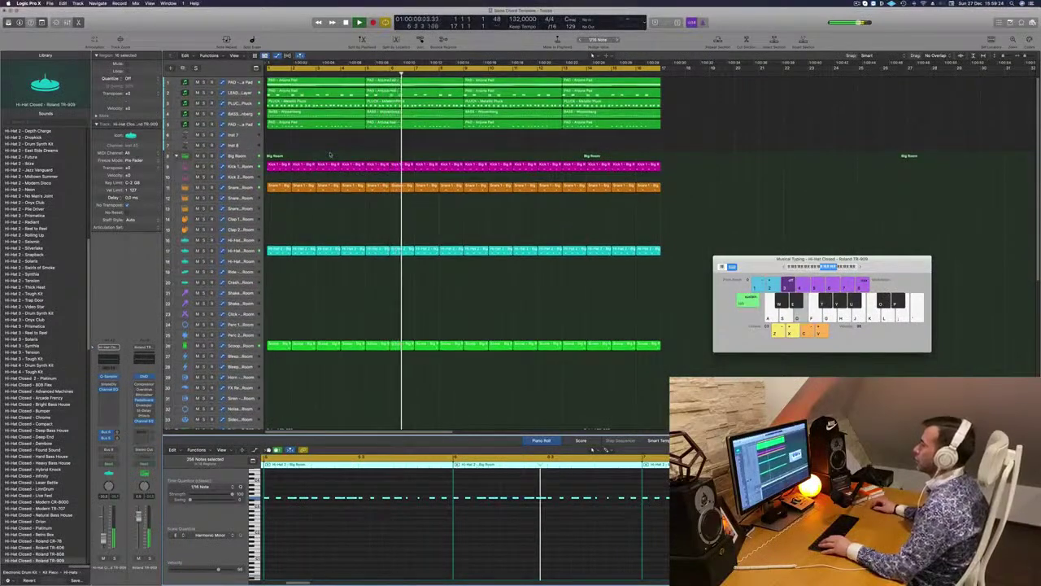
Step: Replay the beat from the beginning and duplicate the first Anjuna Pad track with its instrument and channel settings
left_click(330, 155)
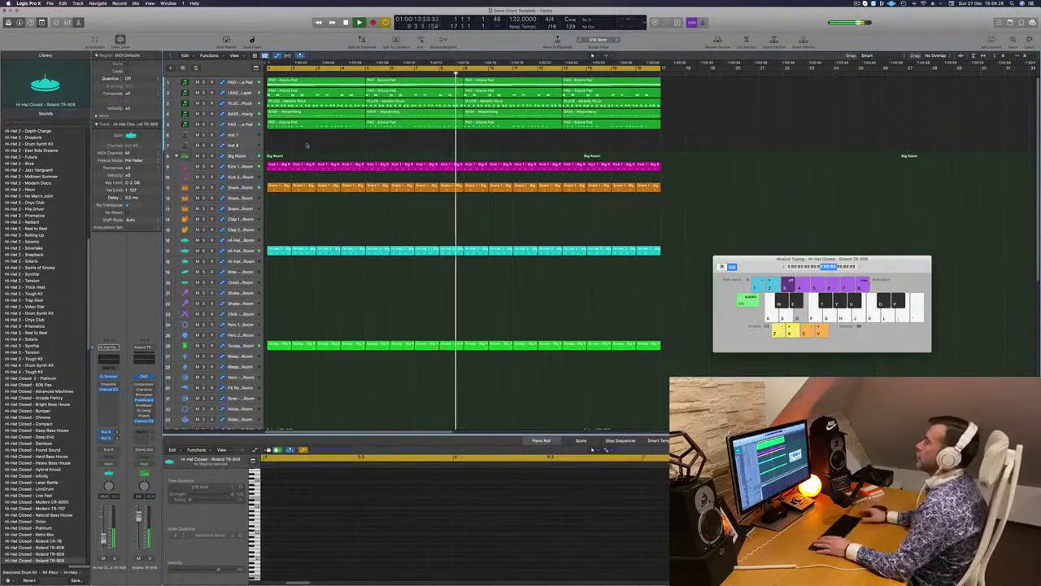
key("Return")
left_click(242, 82)
key("Return")
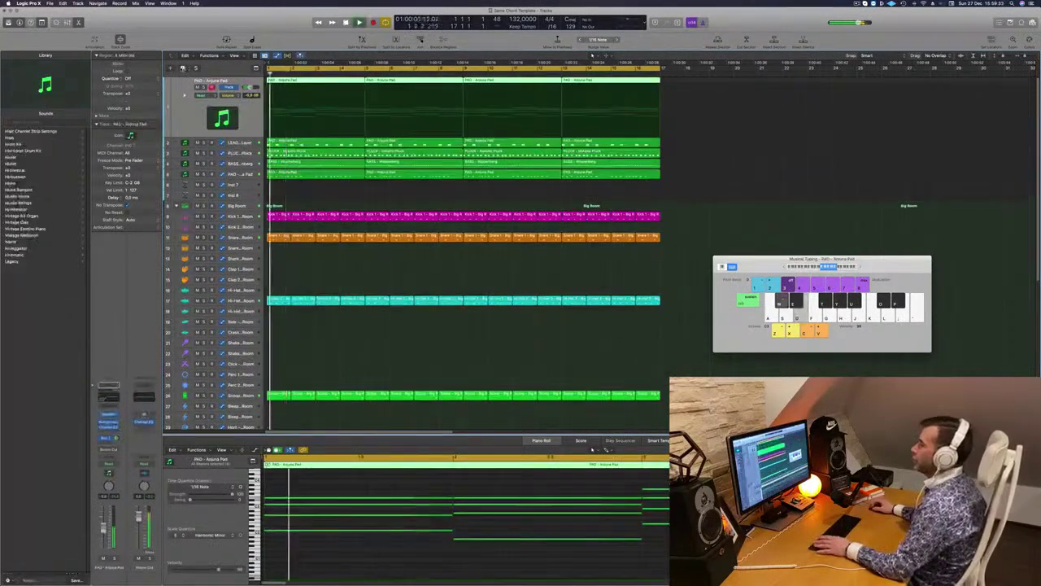
key("super+d")
left_click(347, 101)
left_click(857, 4)
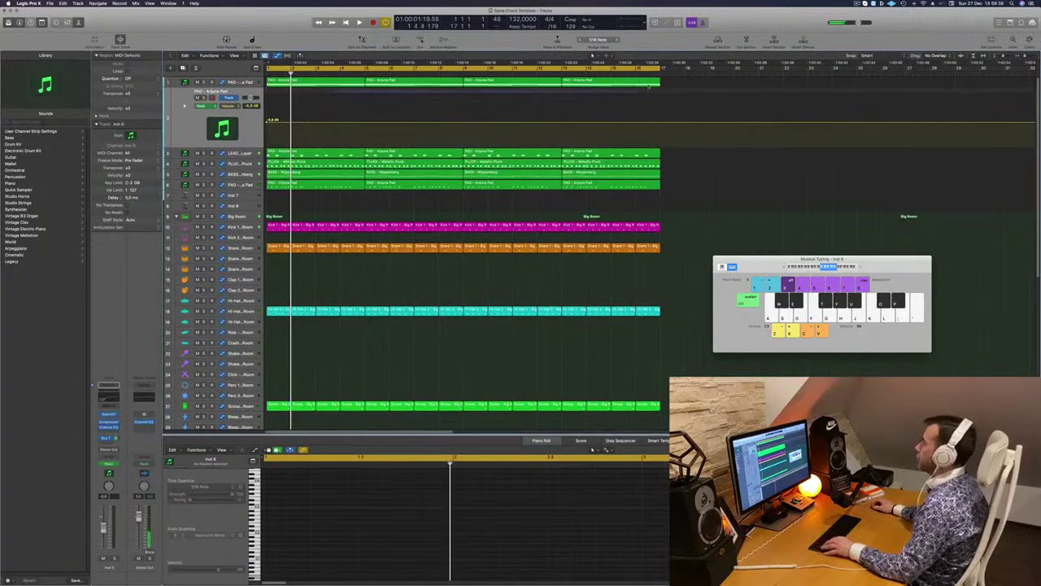
Step: Copy all four Anjuna Pad chord regions from the first track onto the duplicate track below and play them
left_click(421, 79)
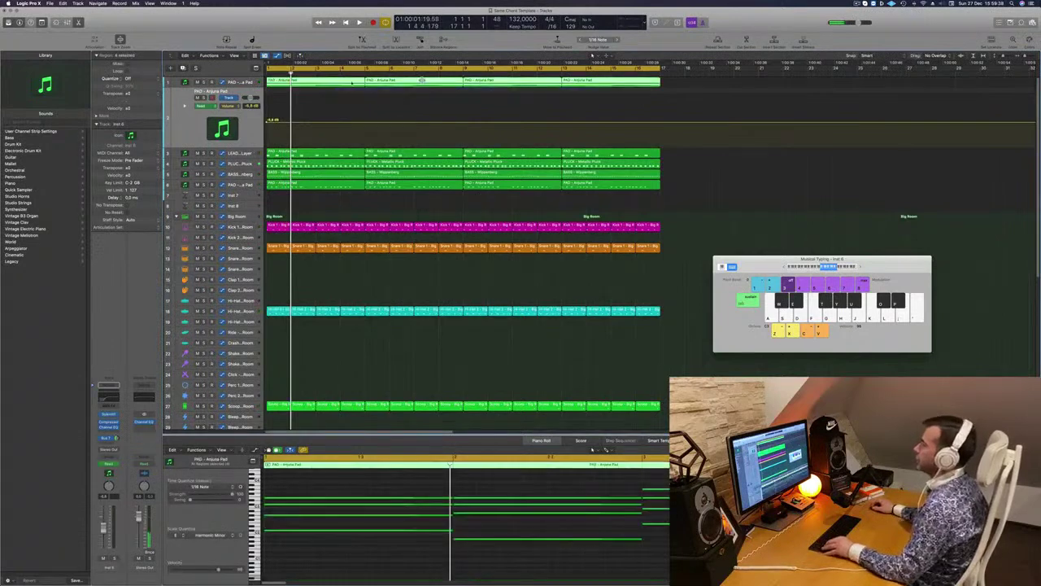
left_click_drag(332, 85, 331, 94)
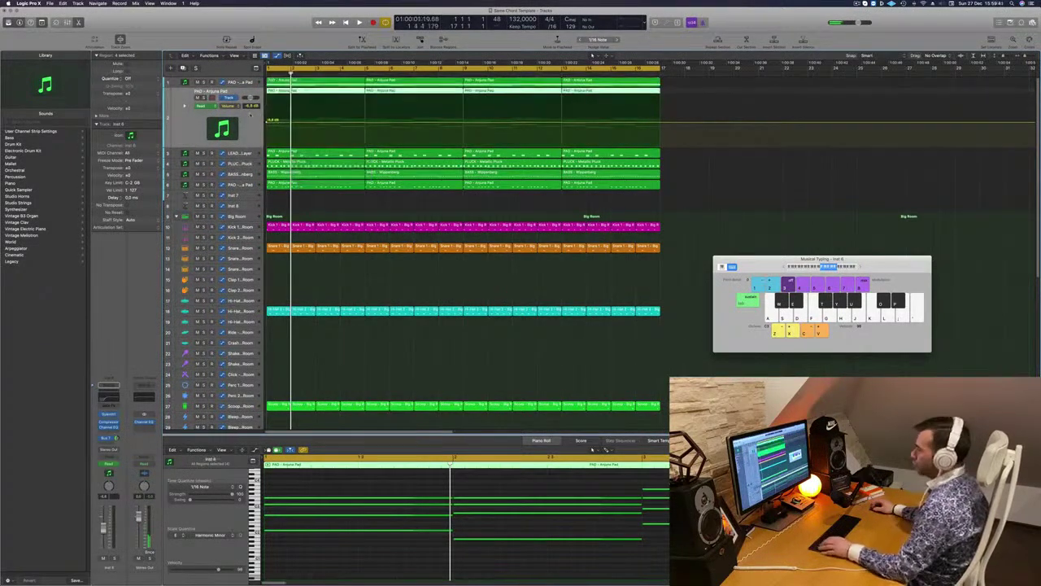
key("space")
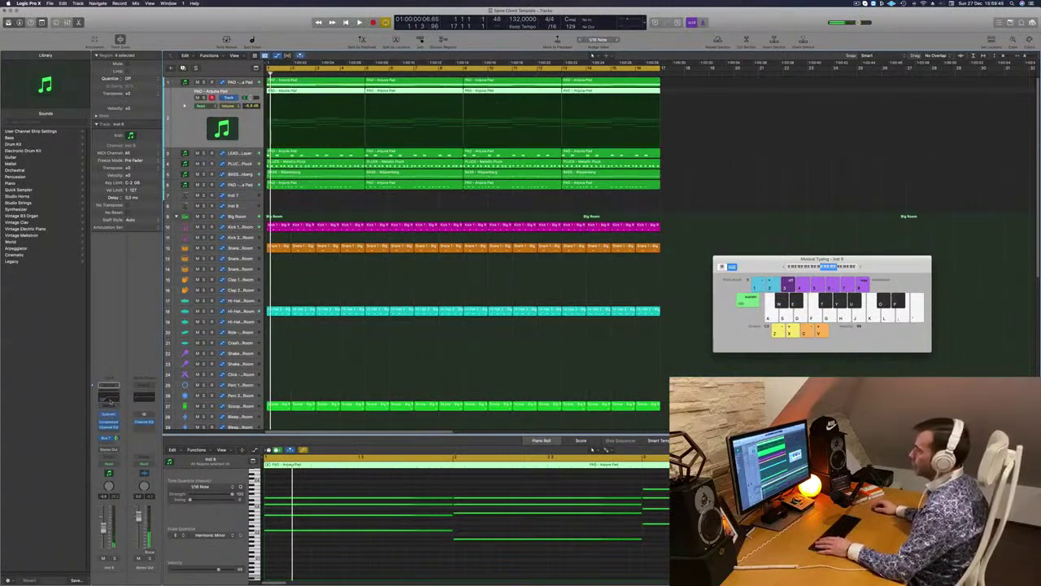
Step: Open Sylenth1 on the duplicate track, load the "ARP - Nice Arp" preset and adjust the track's volume slightly during playback
left_click(111, 401)
left_click(331, 99)
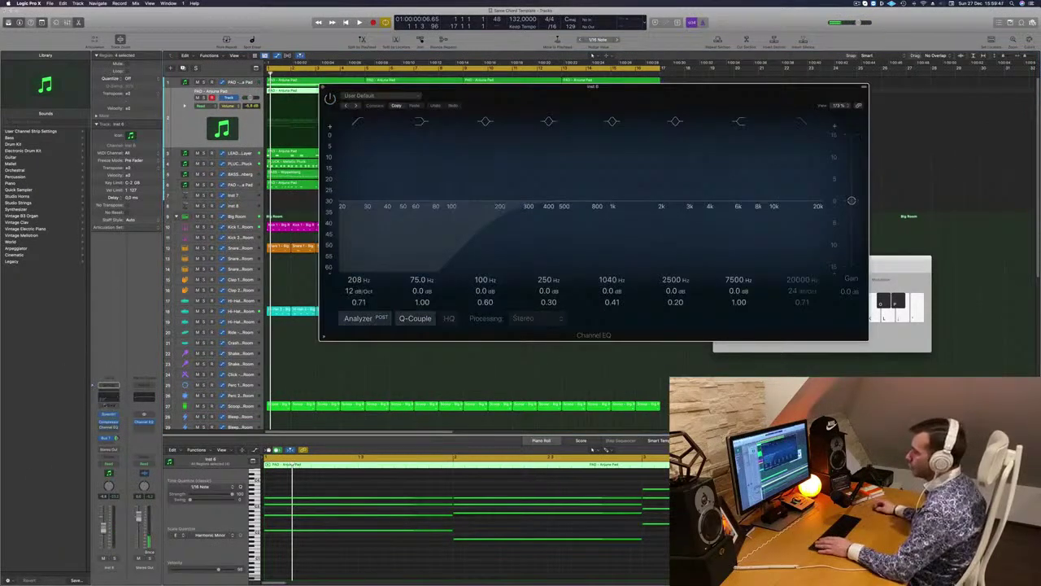
left_click(109, 415)
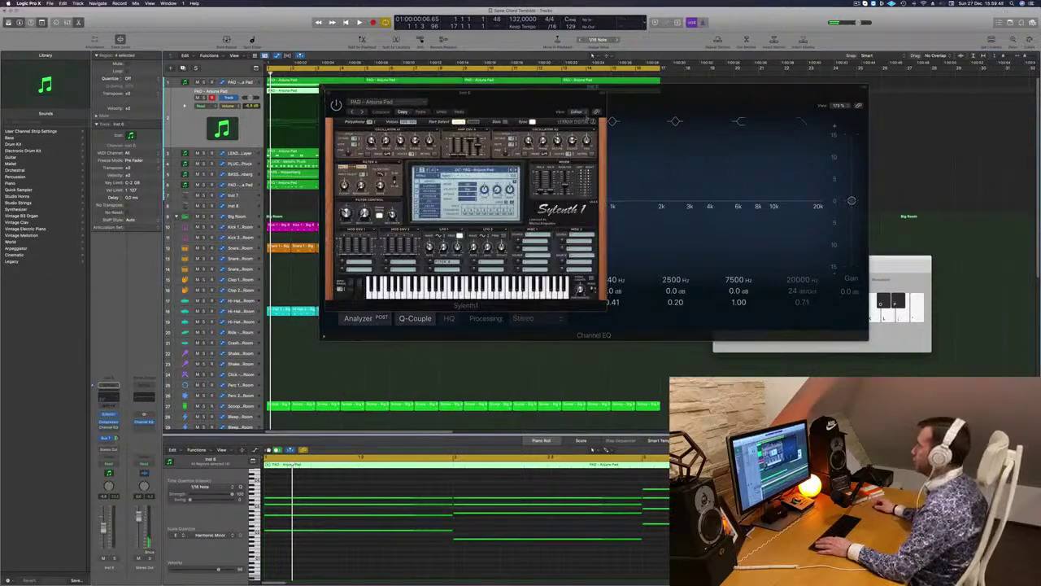
left_click_drag(560, 110, 637, 124)
left_click(553, 186)
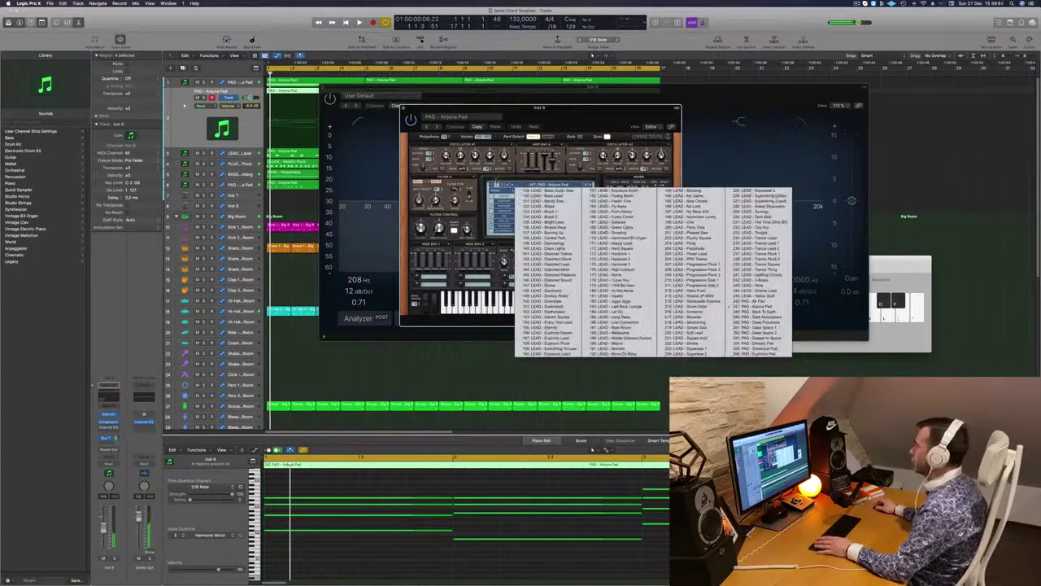
left_click(492, 185)
left_click(541, 185)
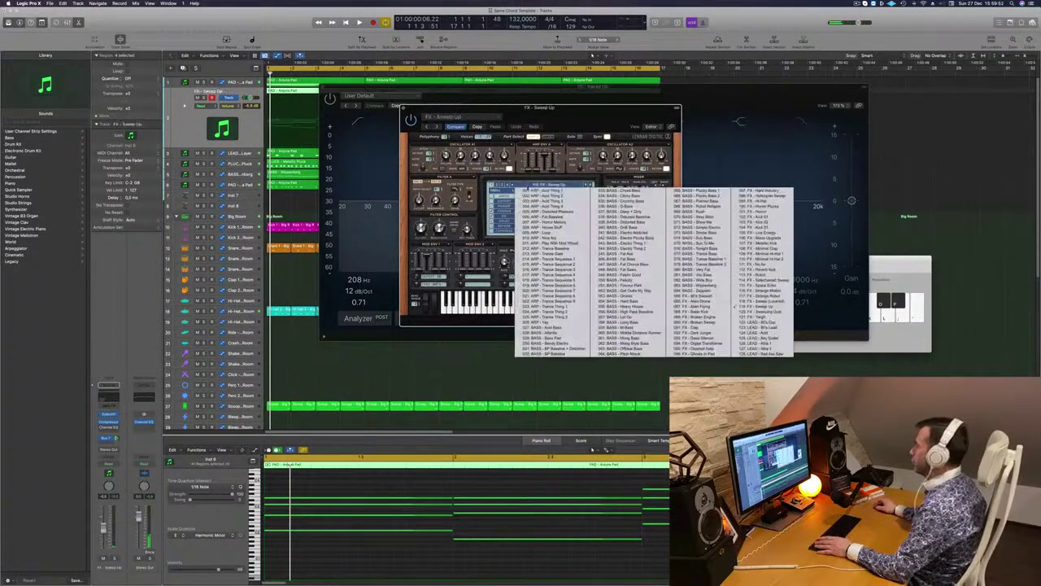
left_click(566, 240)
key("space")
left_click_drag(540, 107, 625, 106)
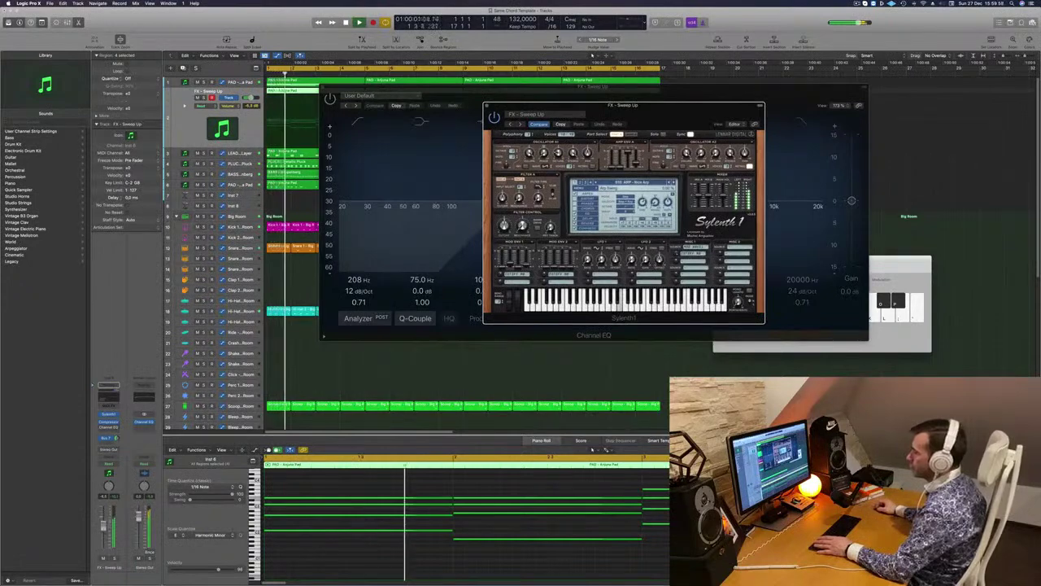
left_click_drag(104, 527, 105, 525)
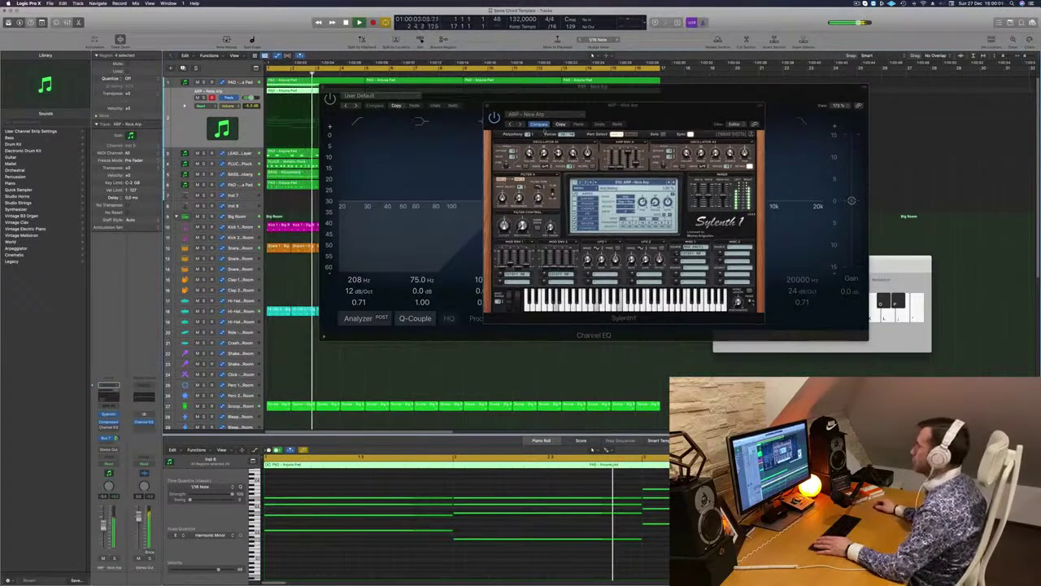
Step: Clear the Channel EQ window away and mute the lower Anjuna Pad, Trance Layer lead and Metallic Pluck tracks
left_click_drag(624, 106, 802, 101)
key("space")
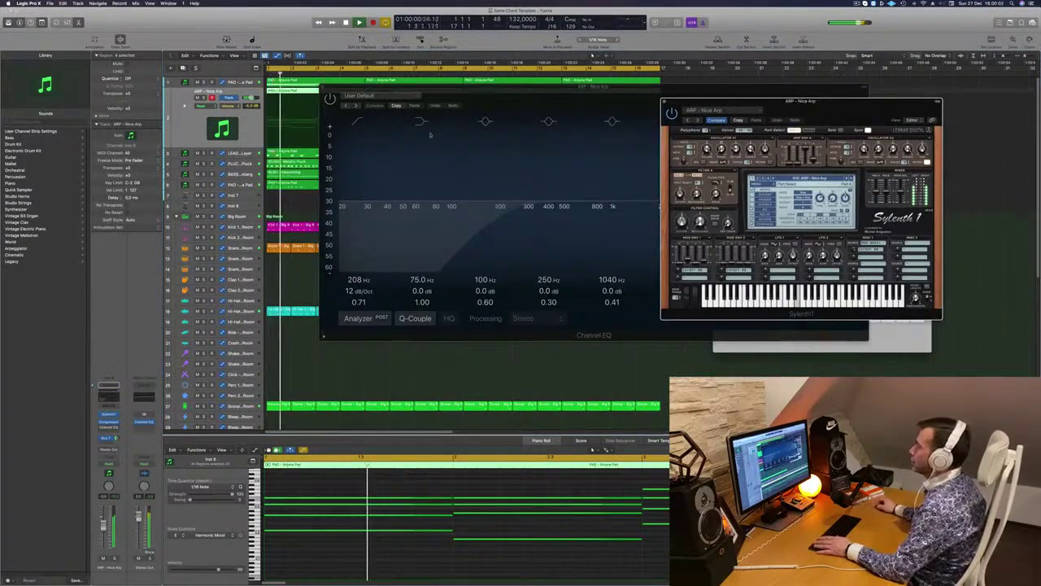
left_click_drag(467, 100, 363, 194)
left_click(218, 181)
key("space")
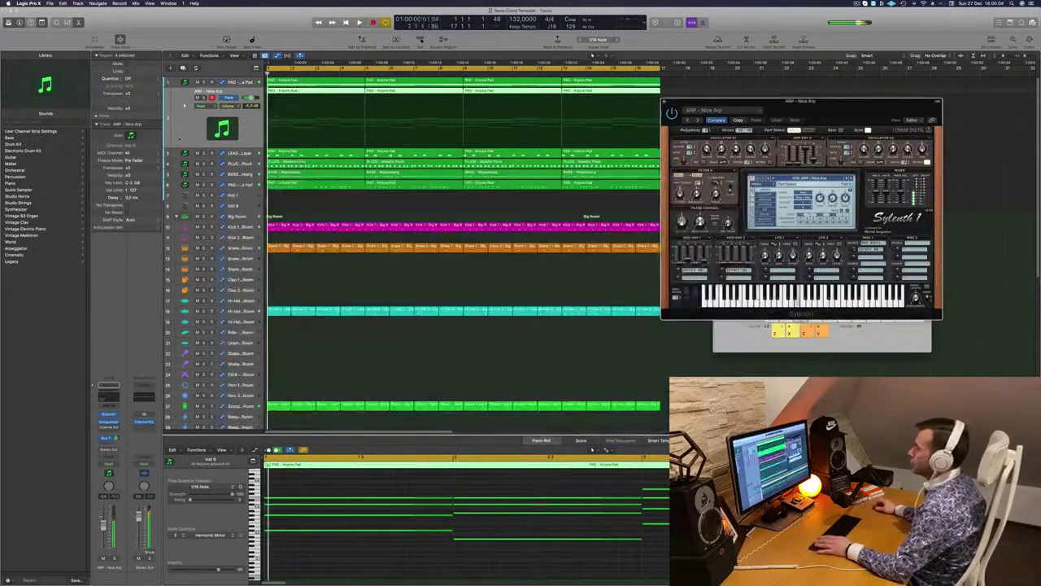
left_click(198, 185)
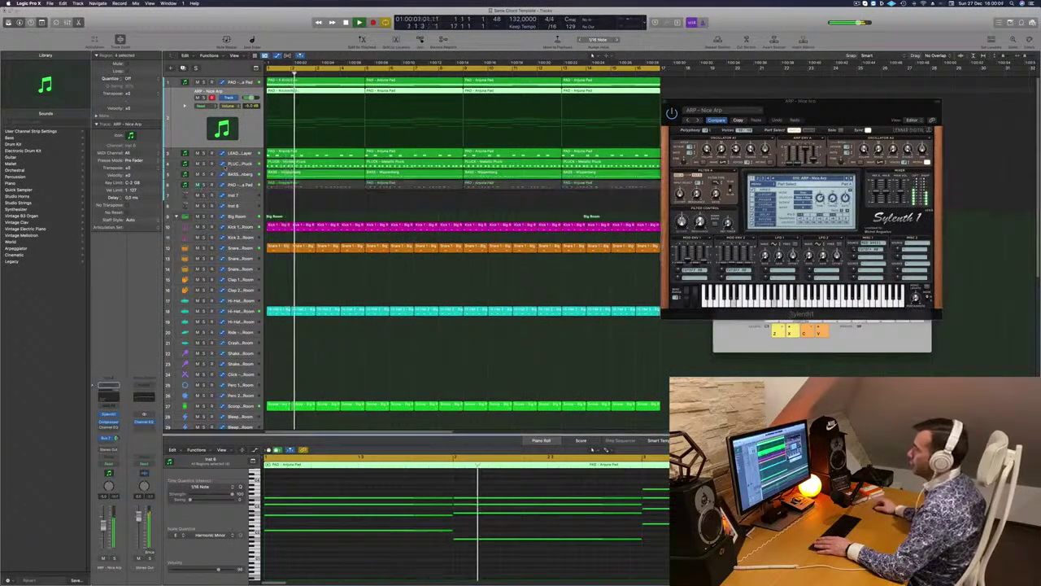
left_click(197, 152)
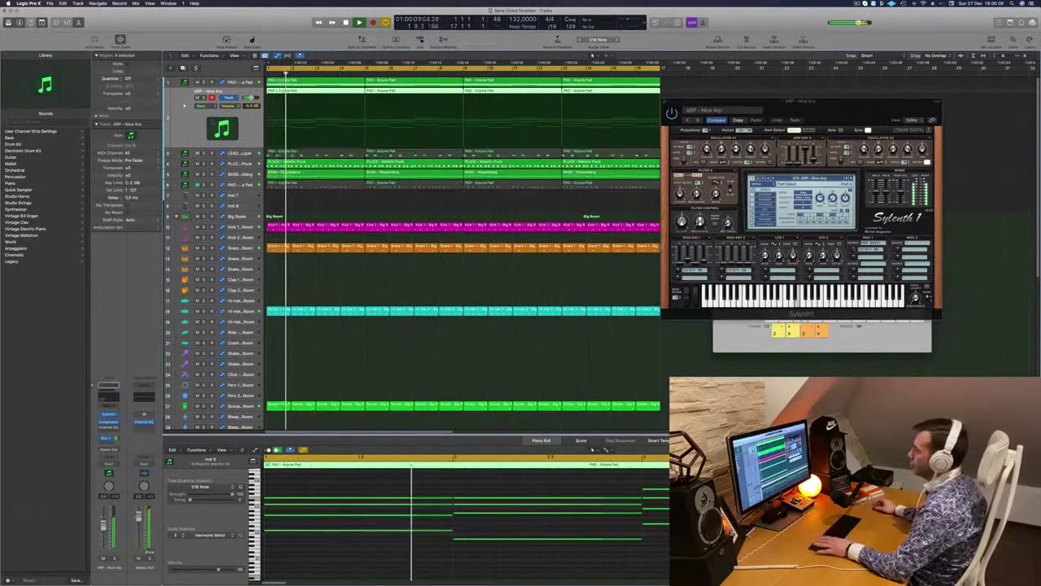
left_click(197, 164)
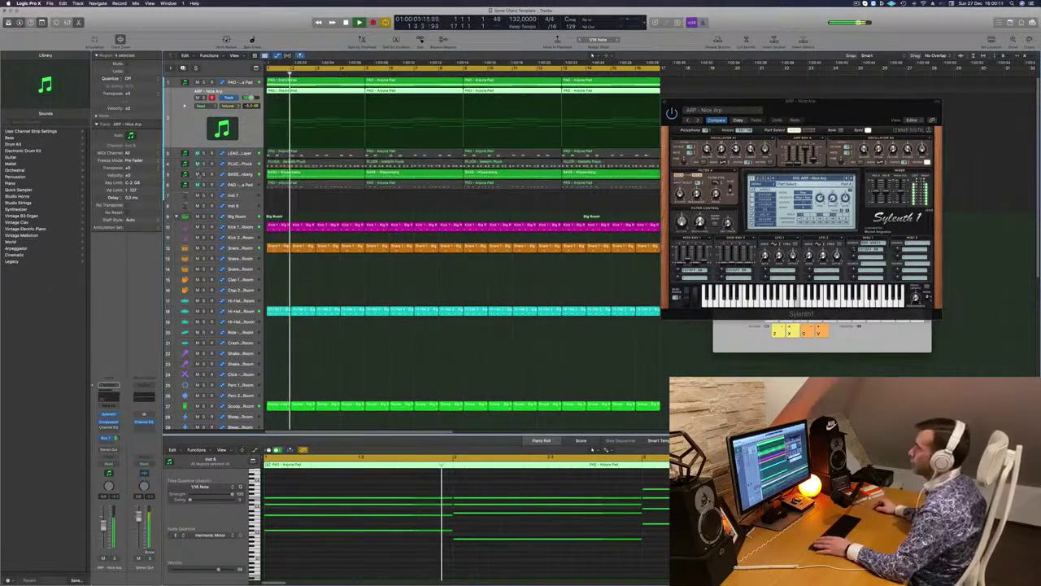
Step: Audition the following Sylenth1 arpeggio presets in order during playback, including Play With Mod Wheel, Trance Gate, Trance Sequence and Trance Thing
left_click_drag(807, 114, 533, 152)
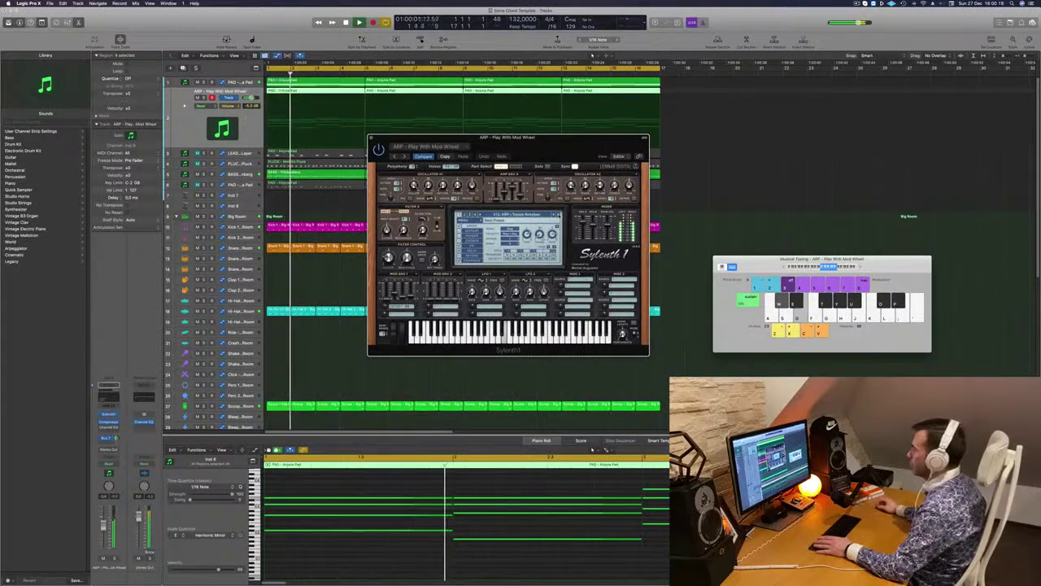
key("]")
key("]")
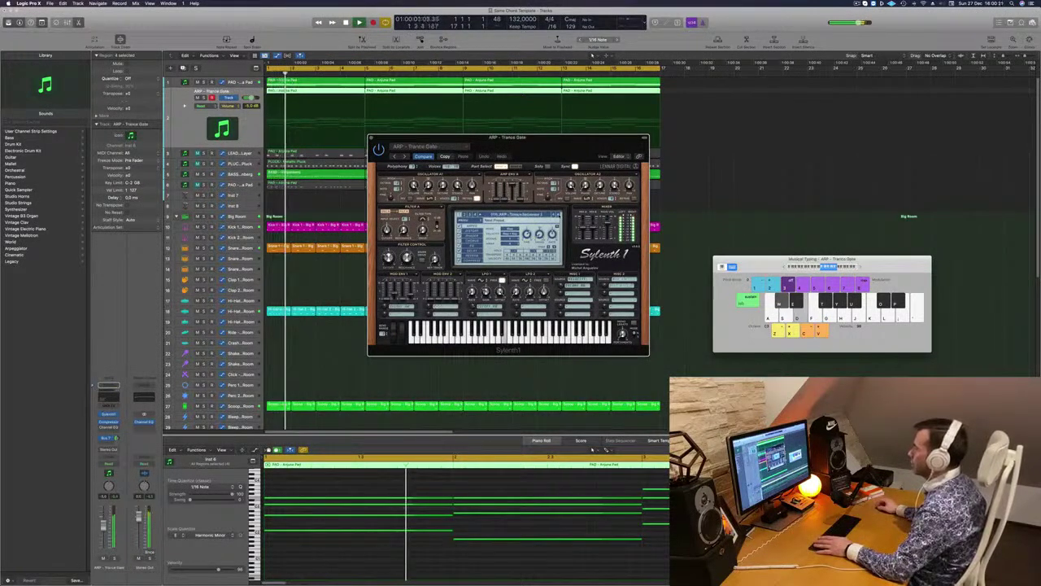
left_click(559, 215)
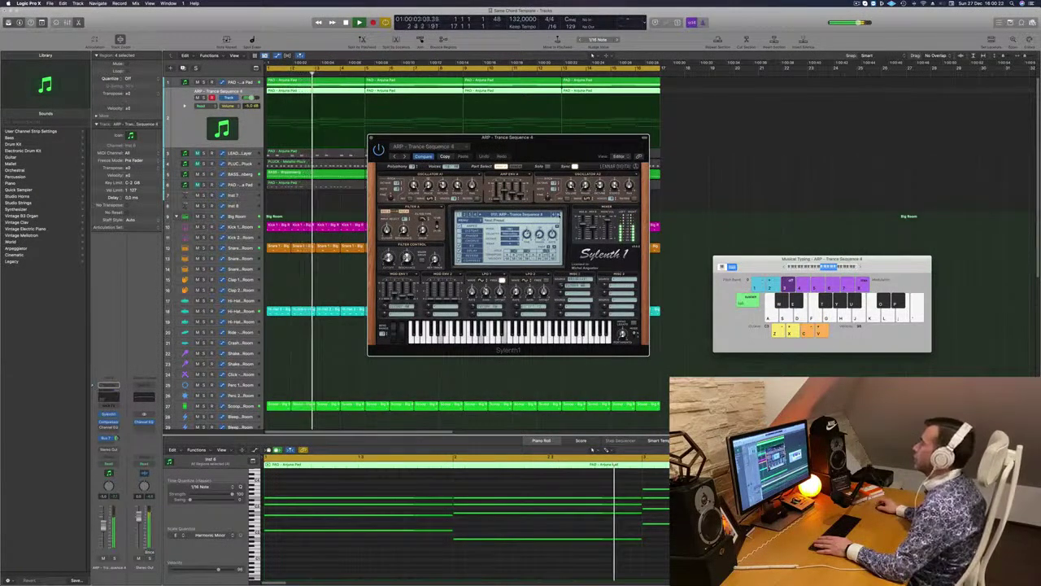
left_click(559, 214)
left_click(559, 215)
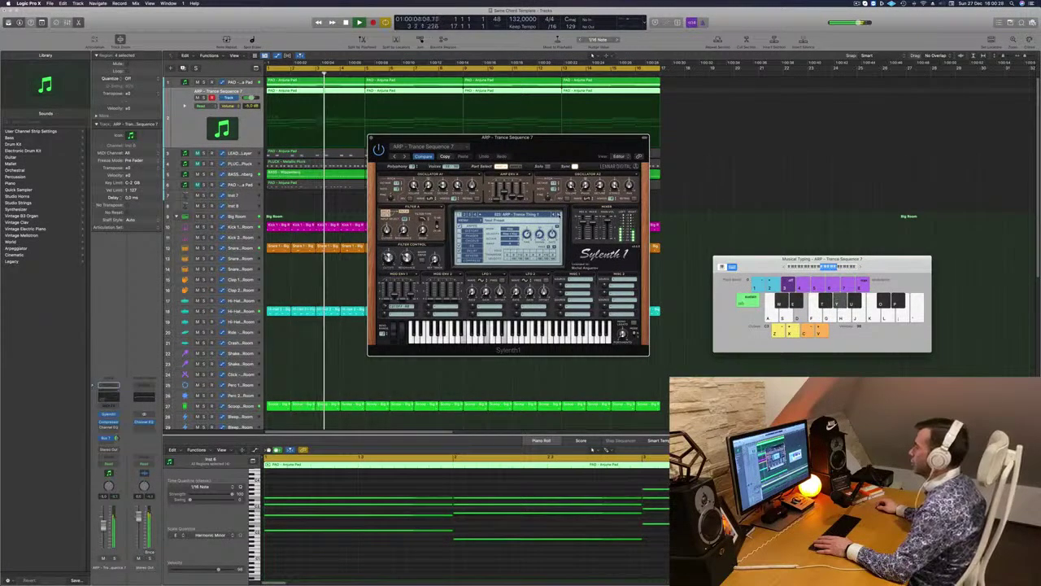
key("Return")
left_click(559, 215)
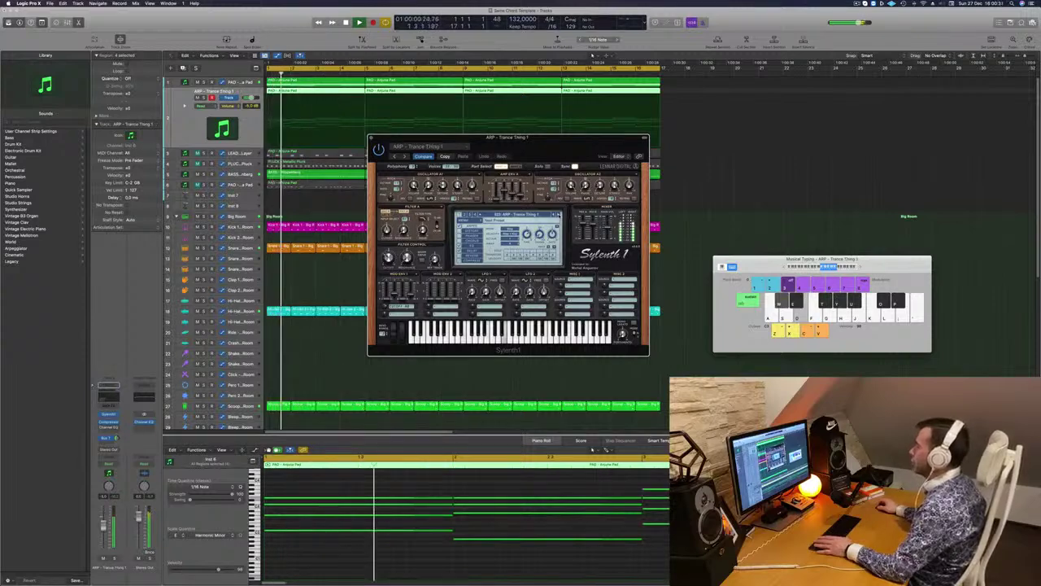
left_click(559, 215)
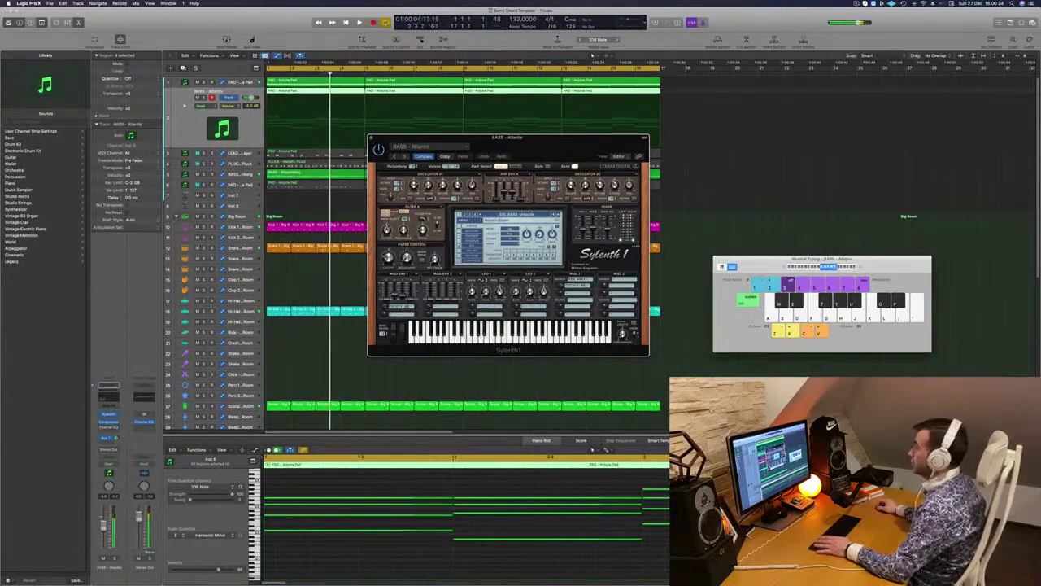
Step: Load a different factory sound bank into Sylenth1 on the arpeggio track
left_click(516, 215)
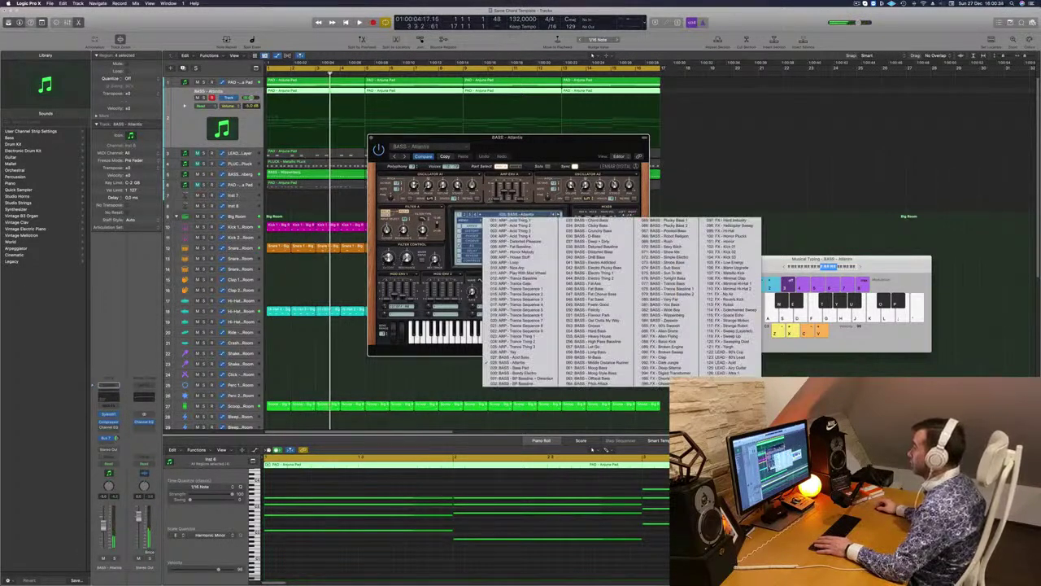
left_click(465, 220)
left_click(466, 220)
left_click(466, 219)
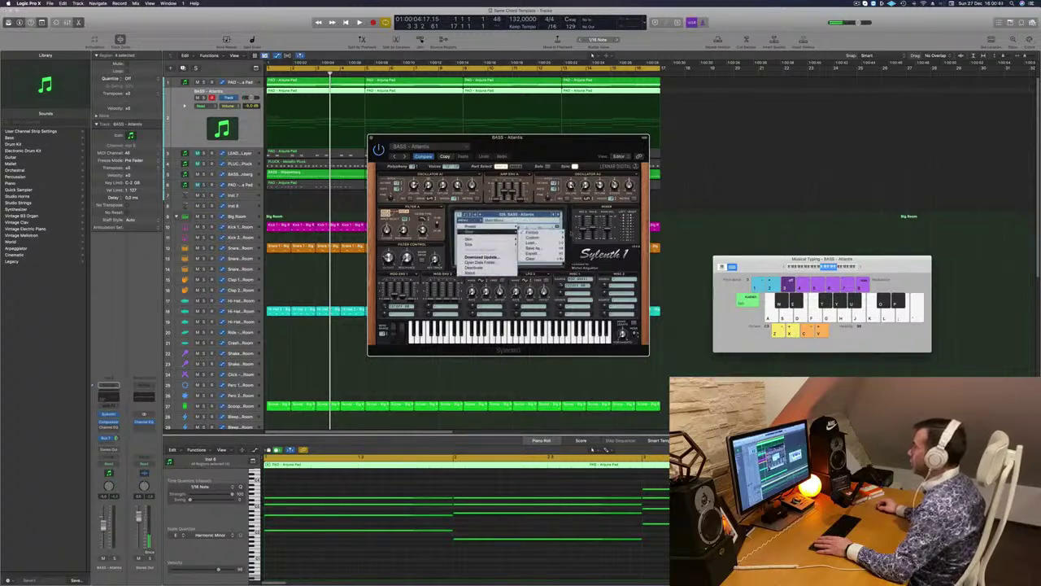
mouse_move(537, 234)
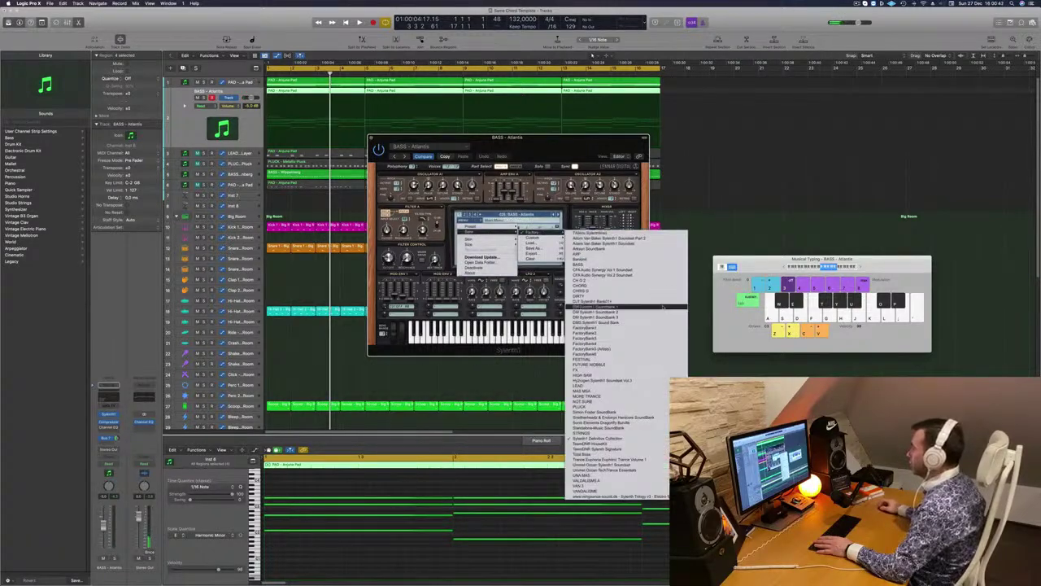
left_click(653, 332)
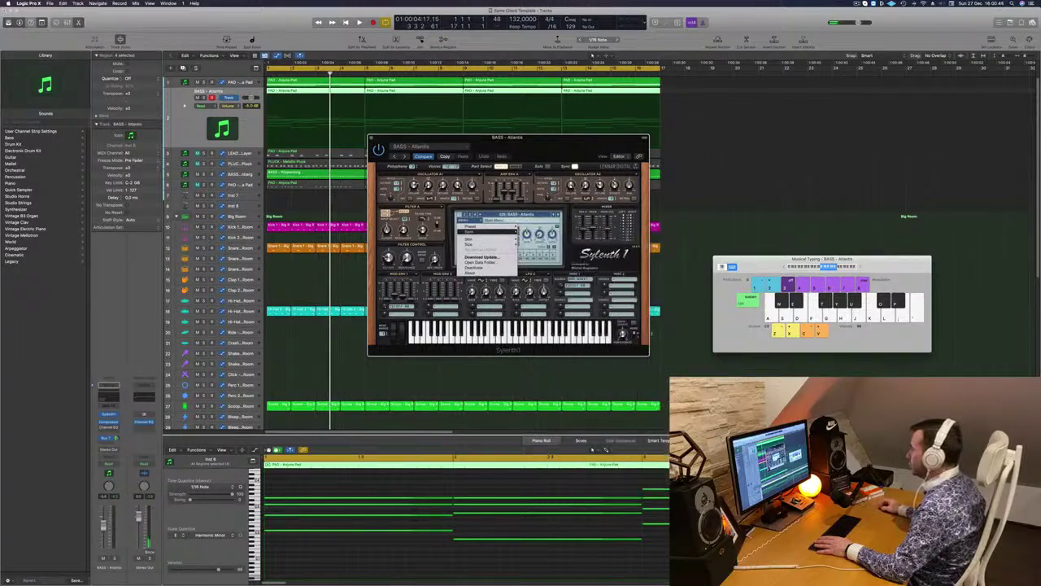
Step: Browse the new bank's presets during playback and load an ARP preset from its second half
key("space")
left_click(518, 216)
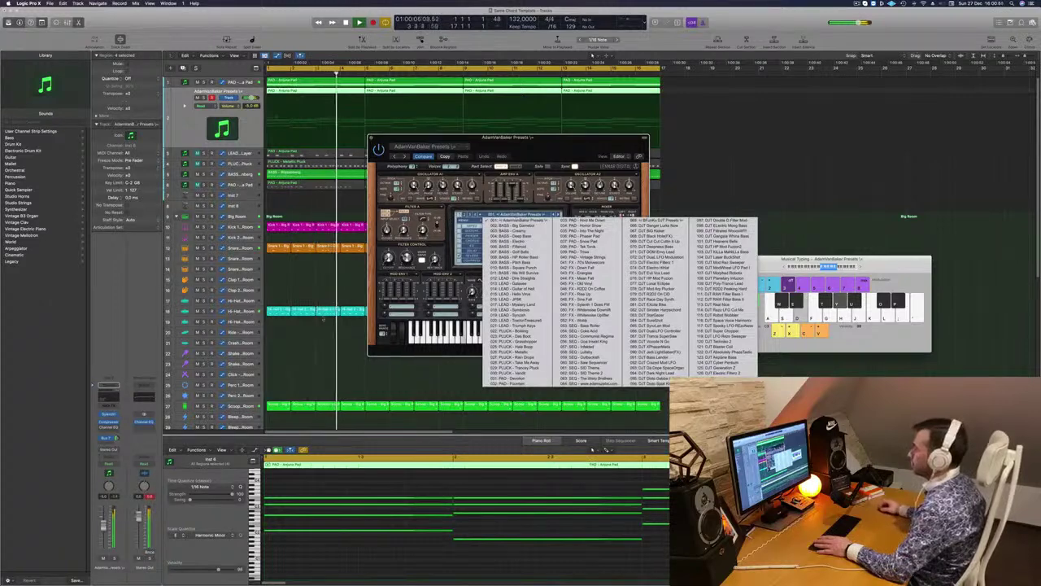
left_click(498, 147)
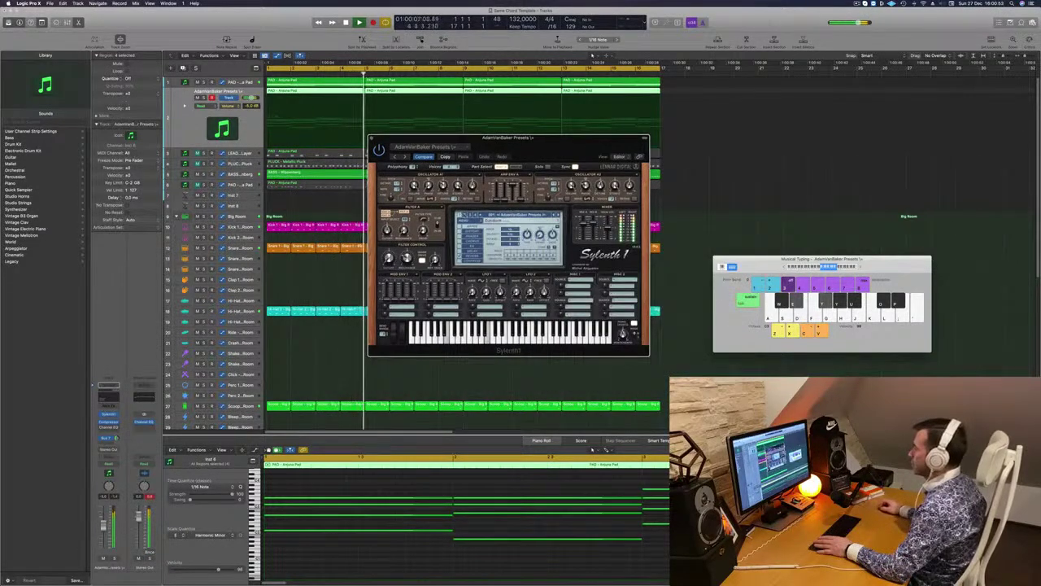
left_click(511, 215)
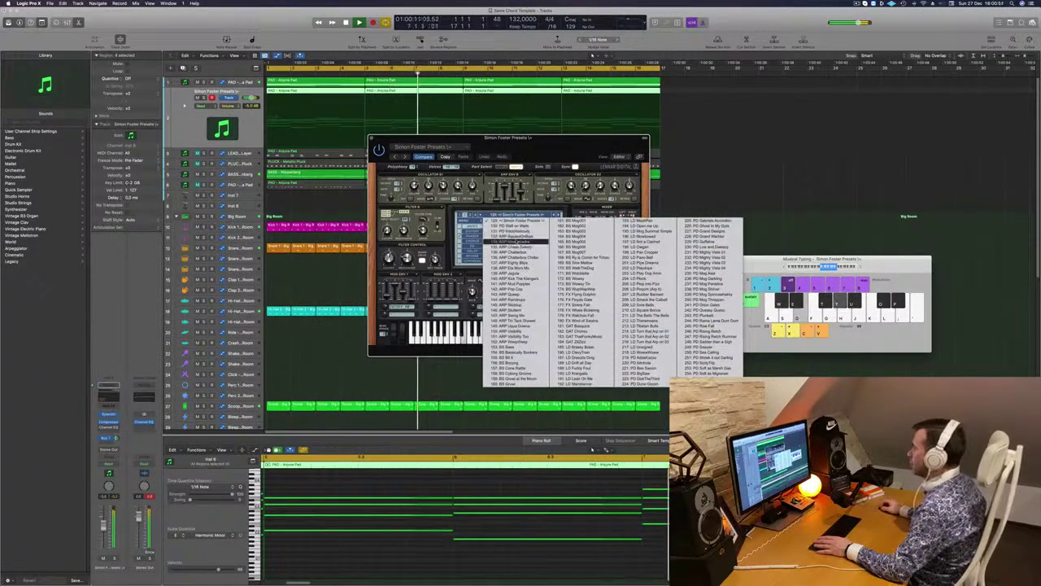
left_click(511, 236)
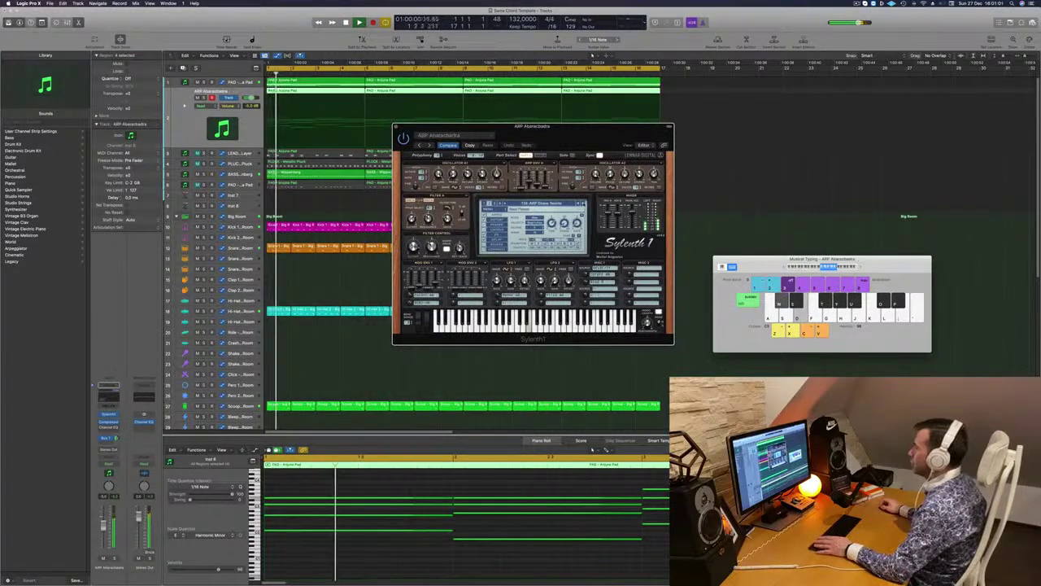
Step: Audition the following Sylenth1 arpeggio presets from the start of the song, including ARP Chatterbox Chitter and the presets after it
key("space")
key("space")
left_click(584, 204)
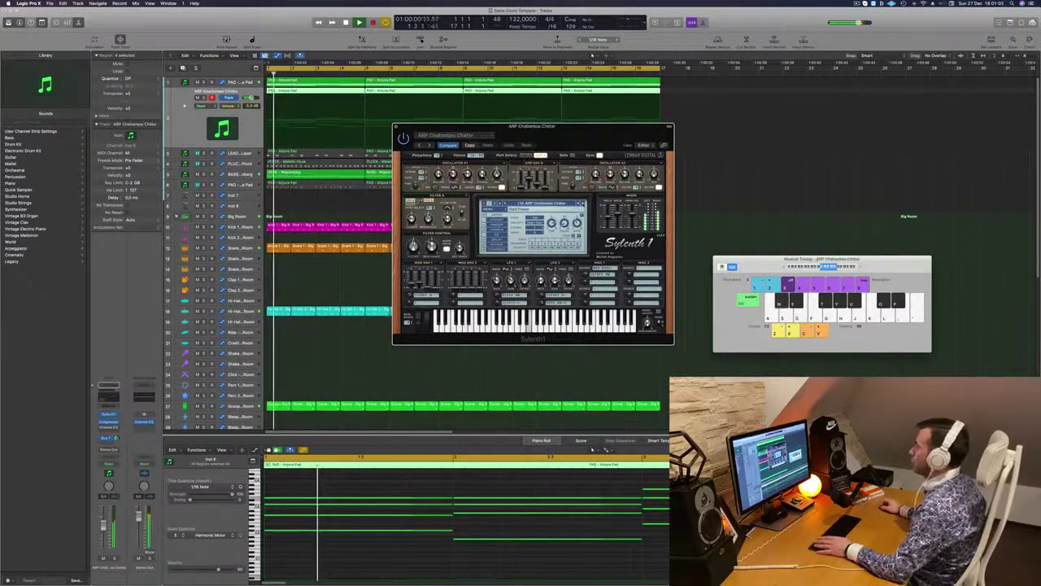
key("space")
key("space")
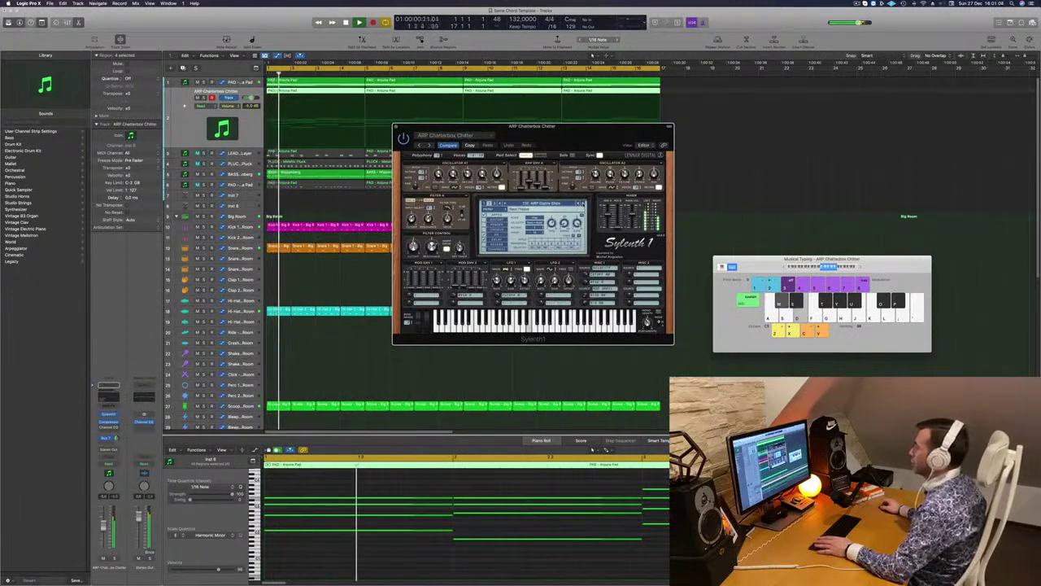
left_click(583, 204)
key("space")
key("space")
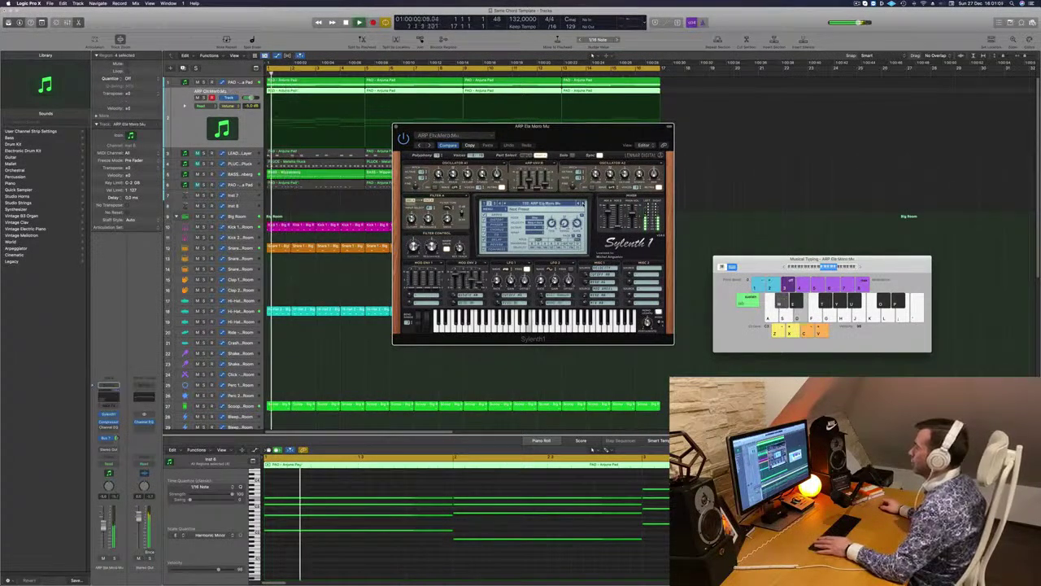
left_click(583, 205)
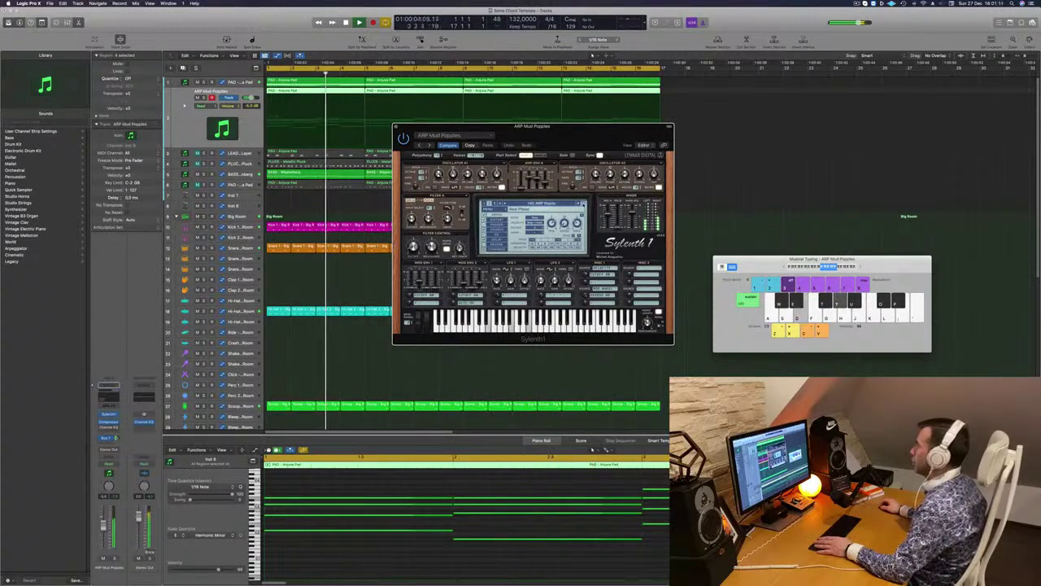
Step: Continue auditioning the bank's ARP presets during playback, from ARP Mod Poppies through ARP Raindrops and ARP Swing Me to ARP Visibility
left_click(583, 204)
left_click(583, 204)
left_click(583, 204)
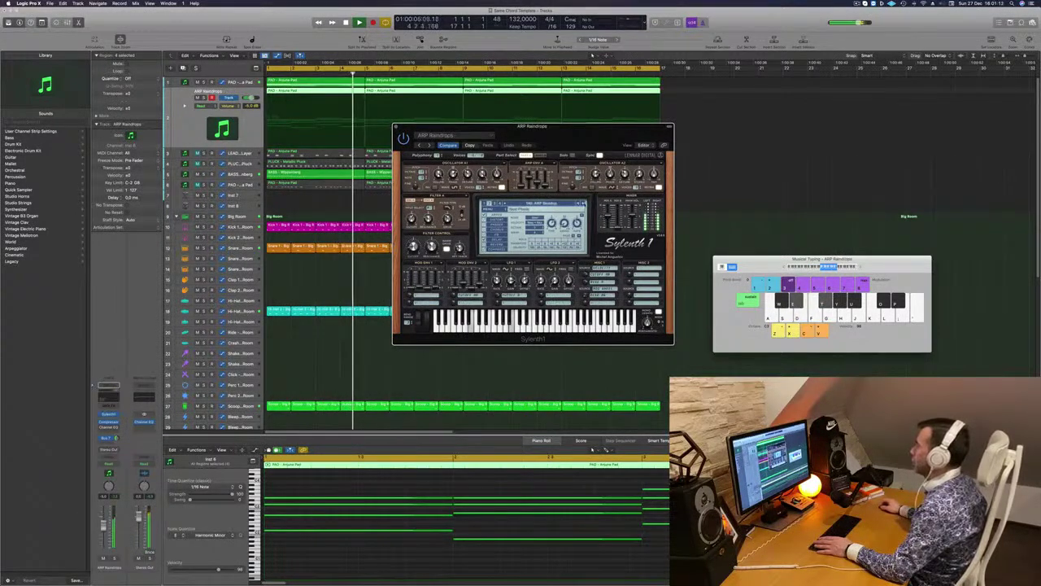
left_click(538, 204)
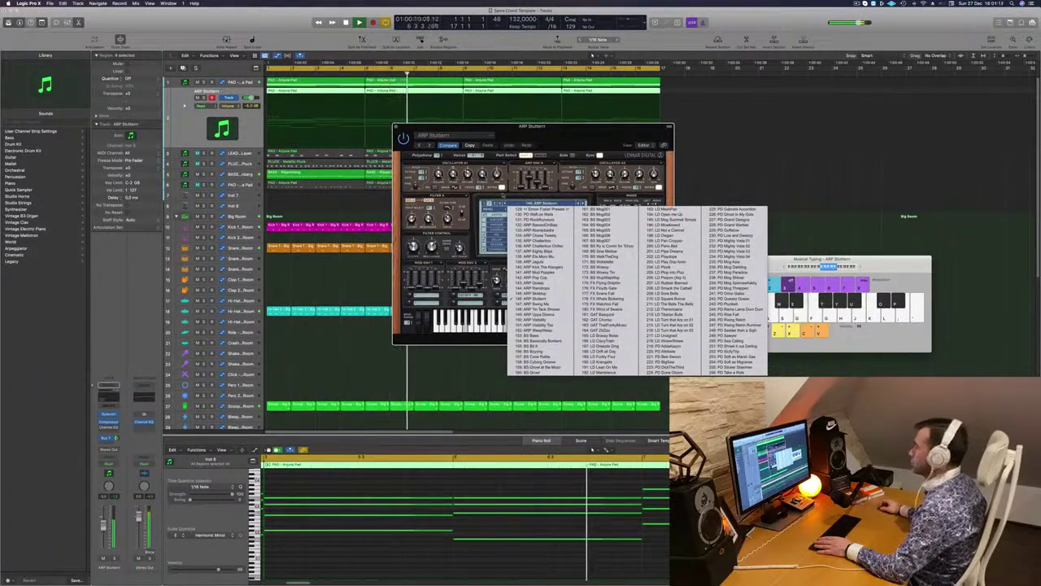
left_click(498, 196)
left_click(583, 204)
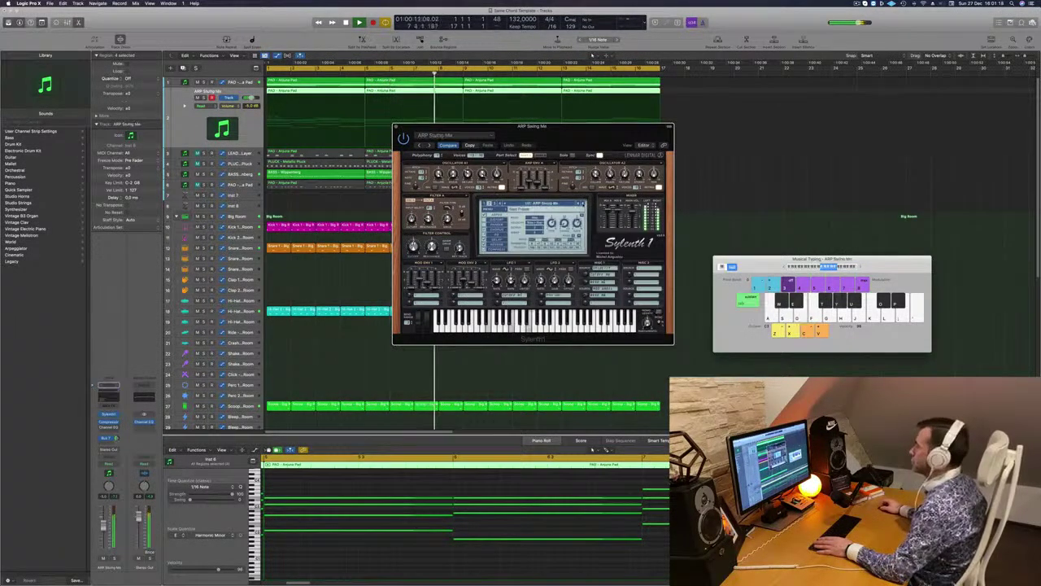
left_click(583, 204)
left_click(584, 204)
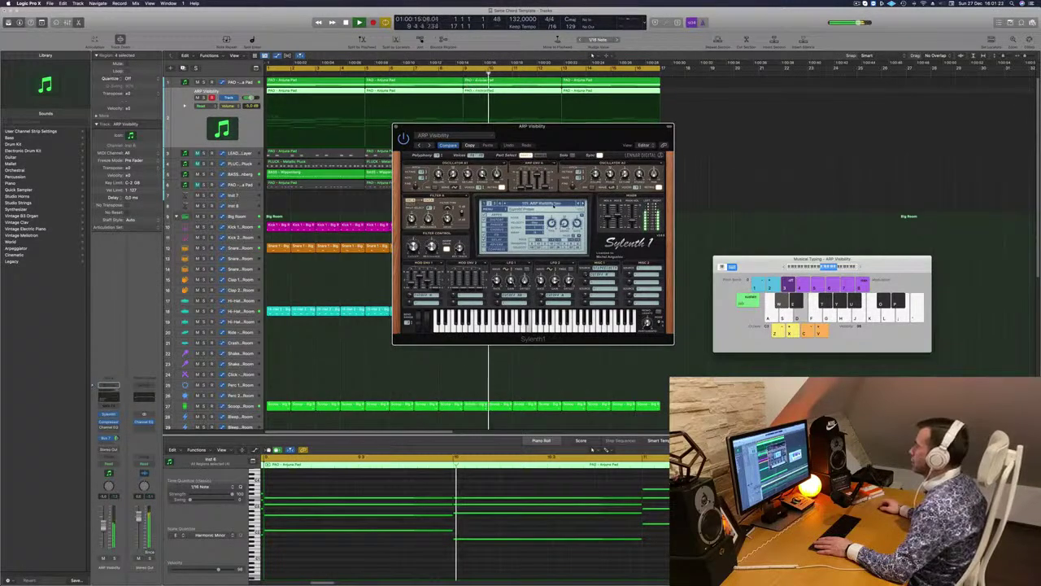
Step: Load the first ARP preset of the third preset group and audition the following ones, including ARP No Tiggity and ARP TV Drama
left_click(522, 204)
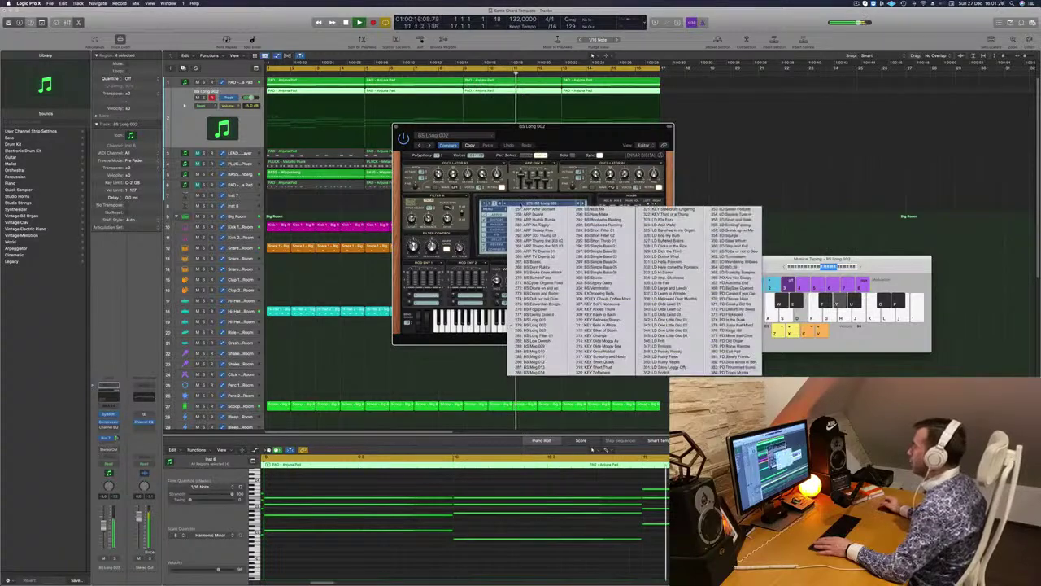
left_click(537, 209)
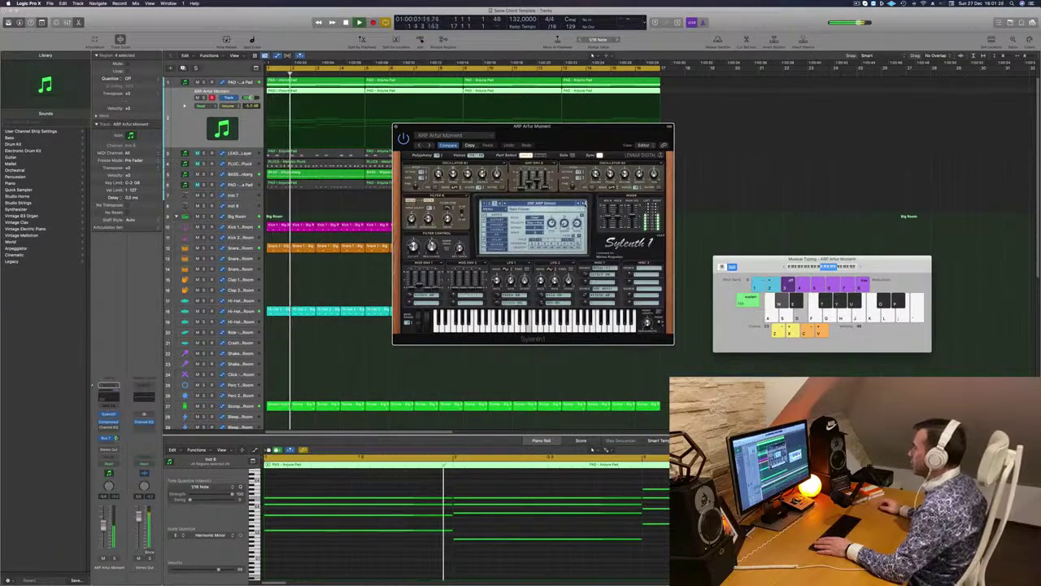
left_click(584, 205)
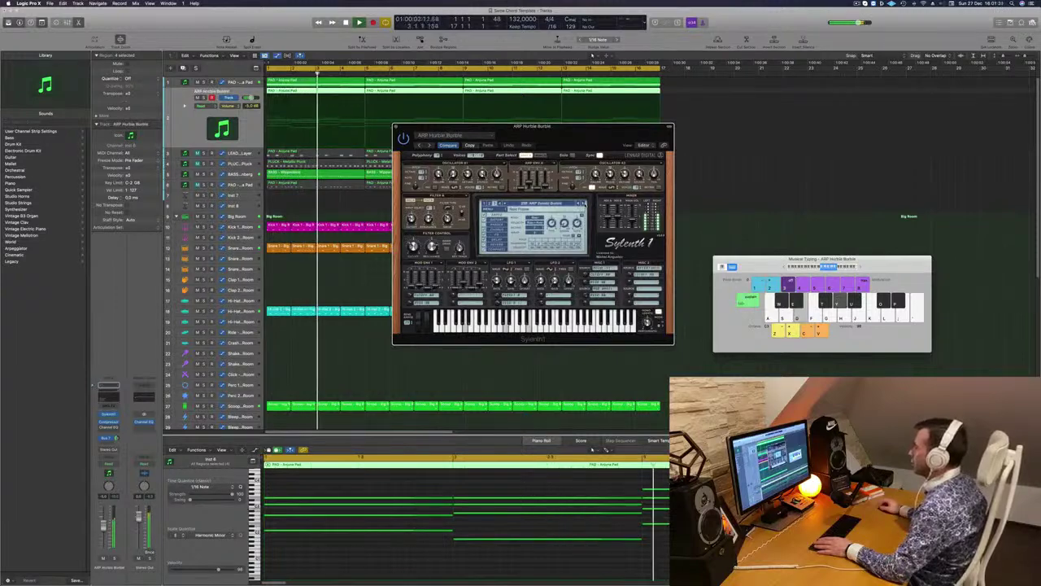
left_click(584, 204)
left_click(584, 204)
left_click(584, 205)
key("space")
key("space")
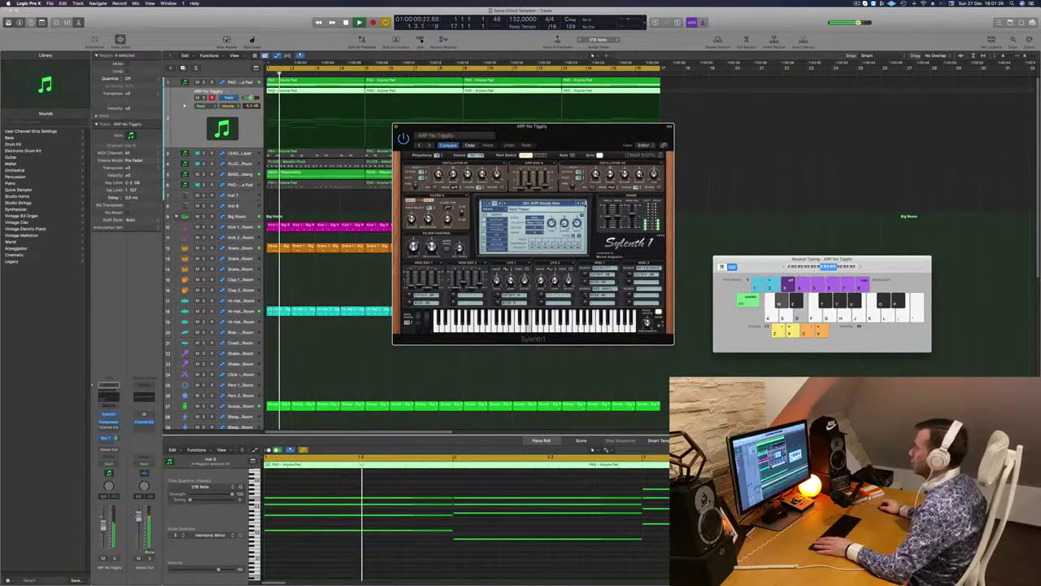
left_click(584, 204)
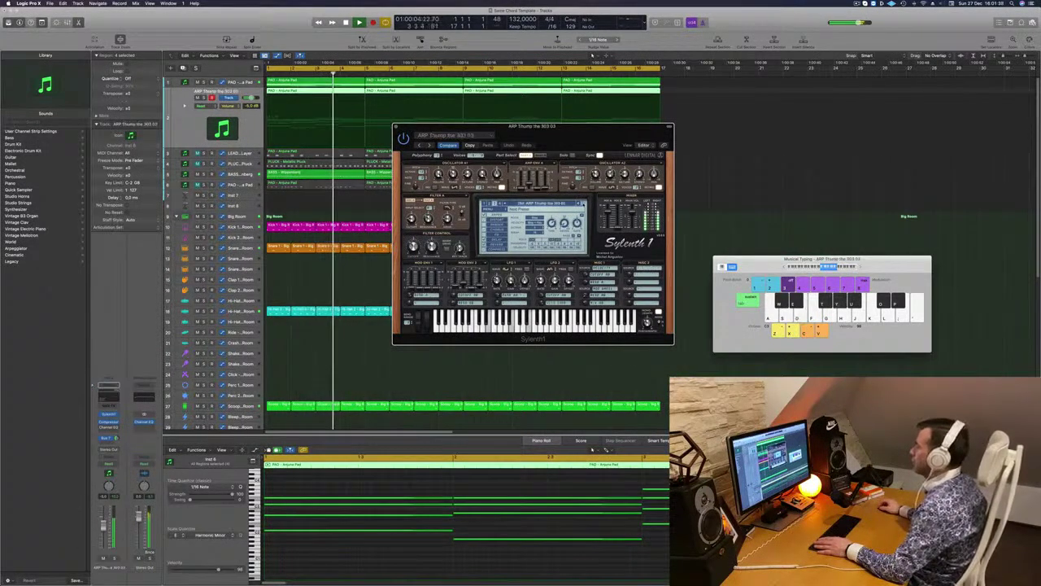
left_click(584, 204)
Step: Load ARP Double Bass from the fourth preset group and step through the following ARP presets to ARP OnePattern during playback
left_click(554, 204)
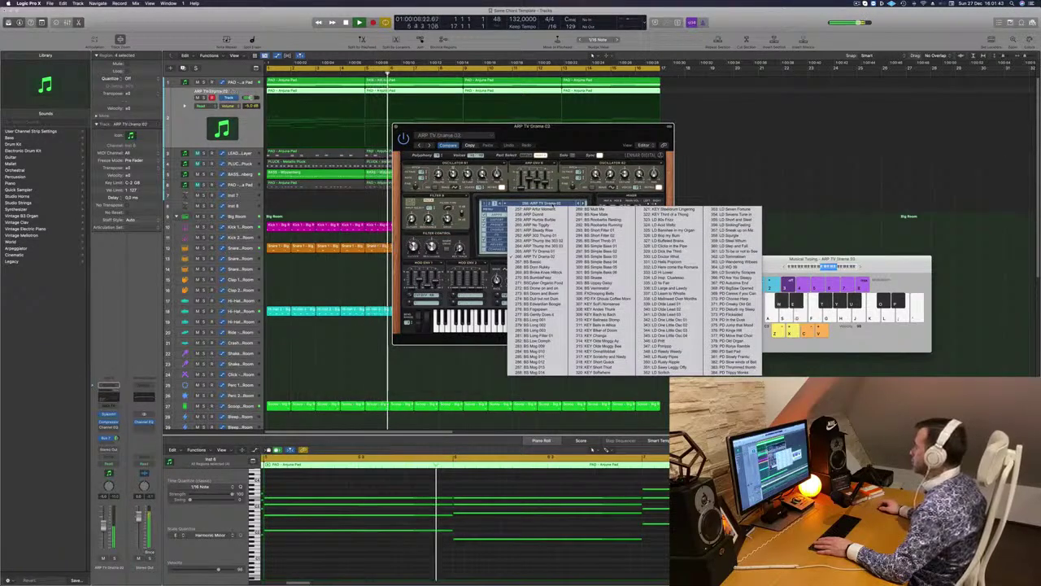
left_click(500, 203)
left_click(519, 204)
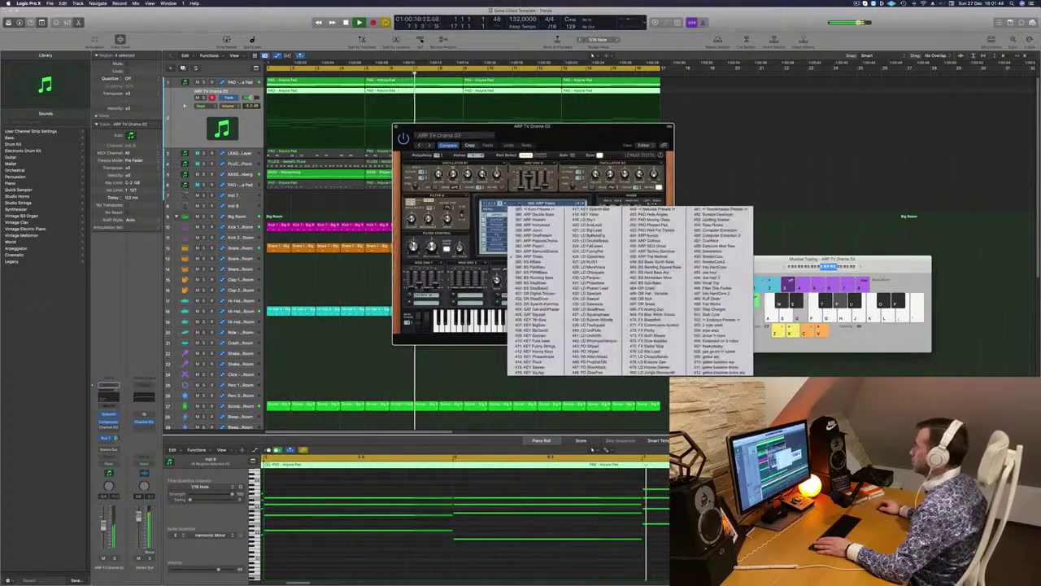
left_click(526, 215)
key("Return")
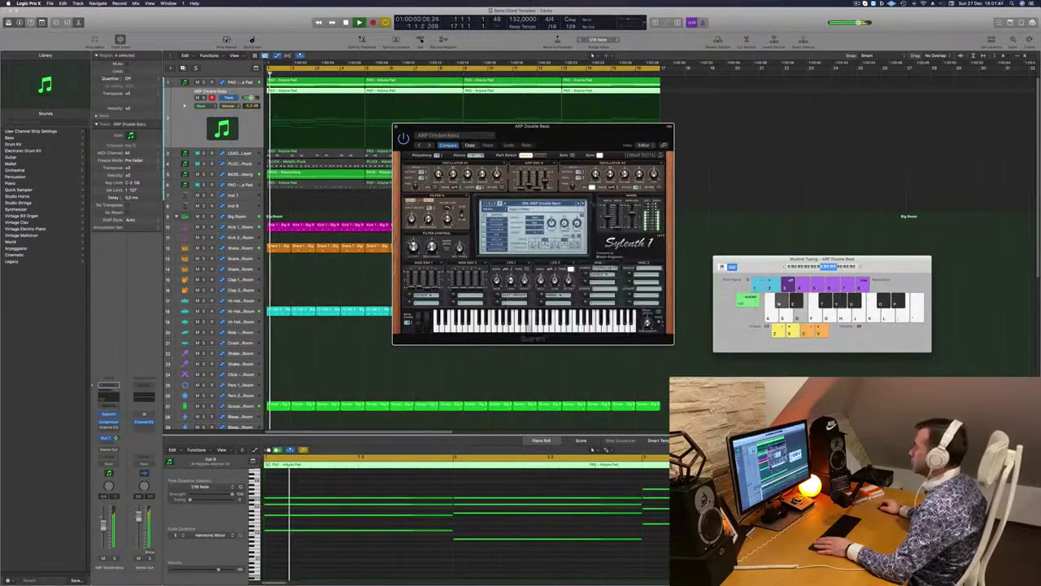
key("Return")
left_click(582, 204)
key("Return")
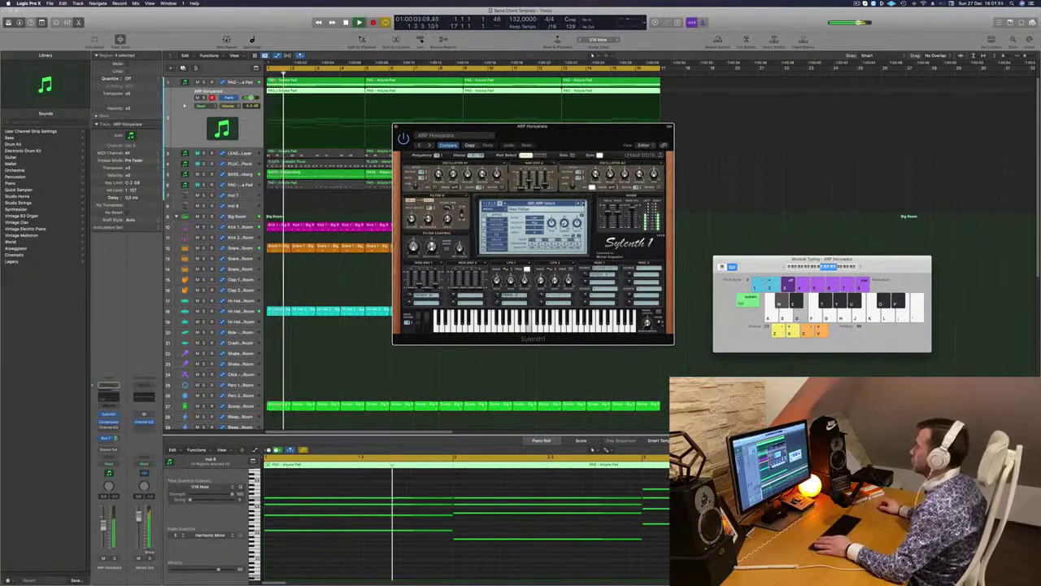
left_click(583, 203)
key("Return")
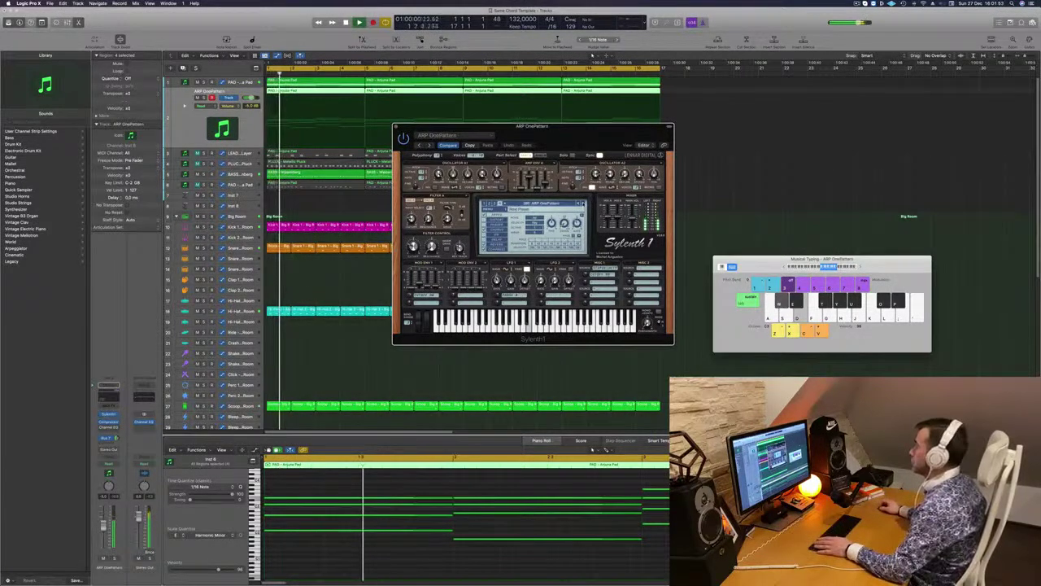
Step: Try ARP OnePattern with altered settings and compare it with the presets up to ARP Triseq during playback
left_click_drag(548, 148, 613, 210)
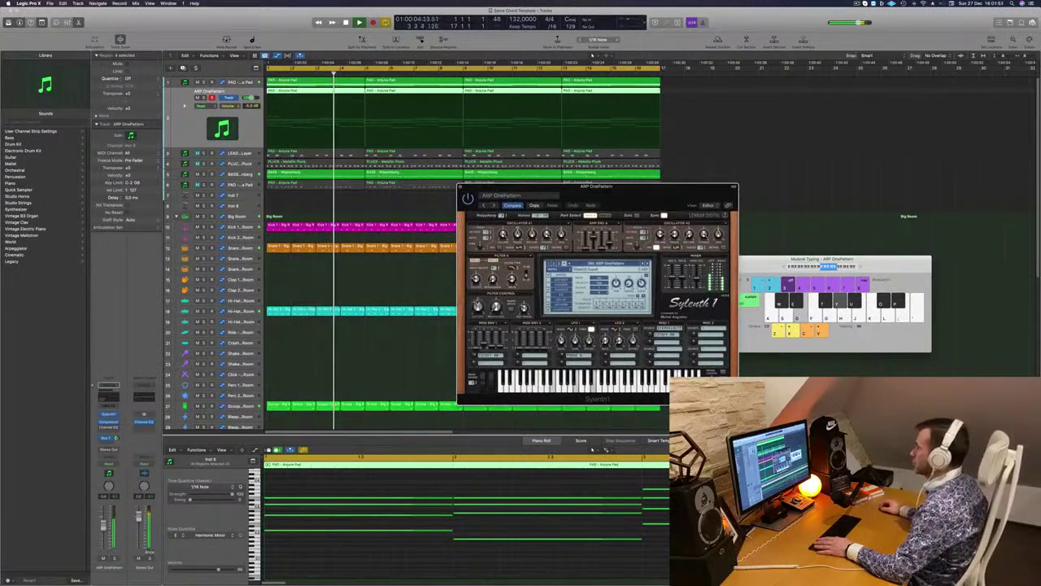
key("Return")
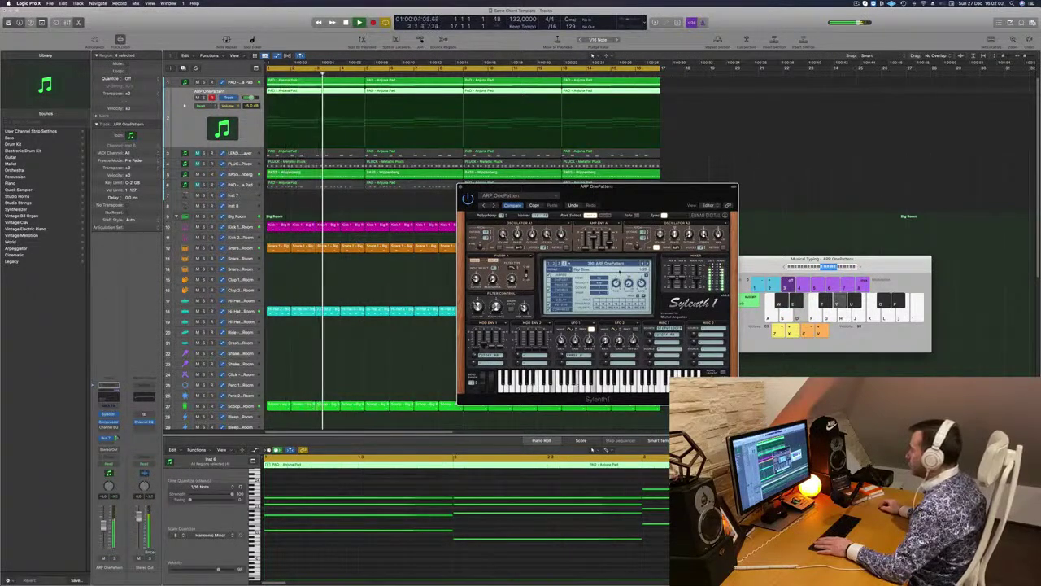
left_click_drag(635, 194, 629, 172)
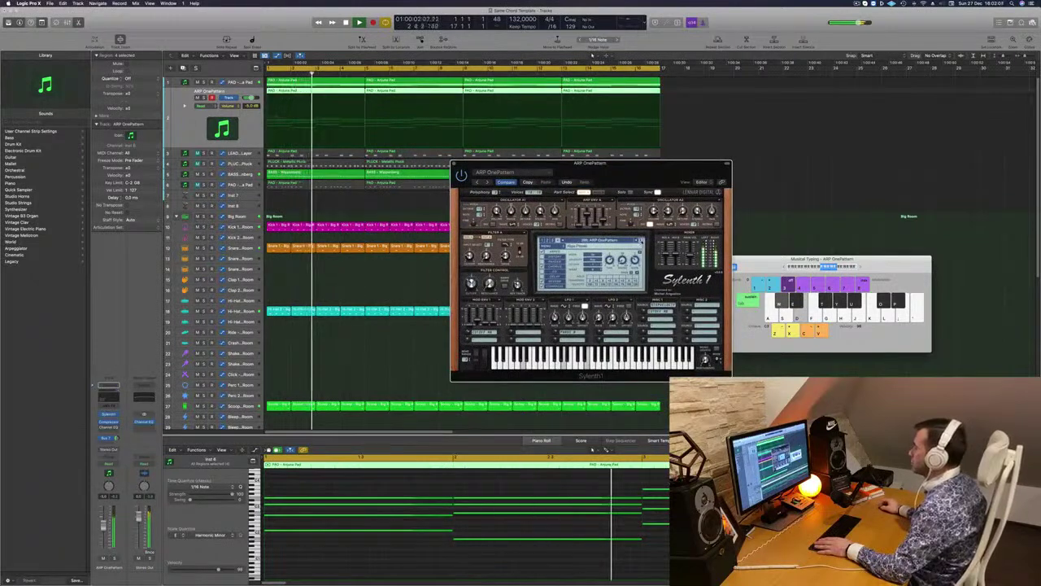
left_click(641, 241)
left_click(641, 241)
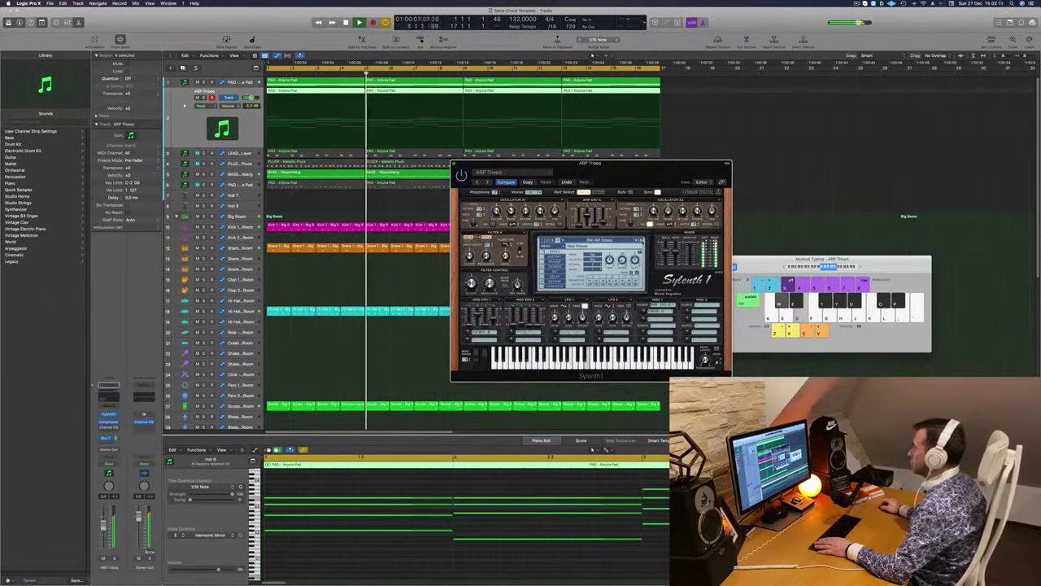
Step: Return to the ARP OnePattern preset, adjust its filter cutoff during playback and close the Sylenth1 window
key("Return")
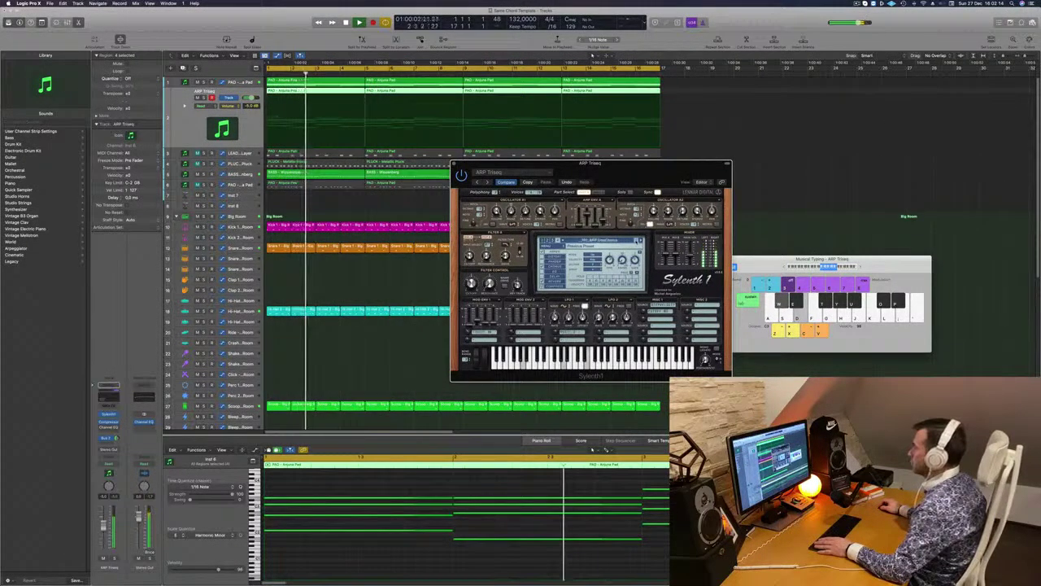
left_click_drag(640, 165, 669, 115)
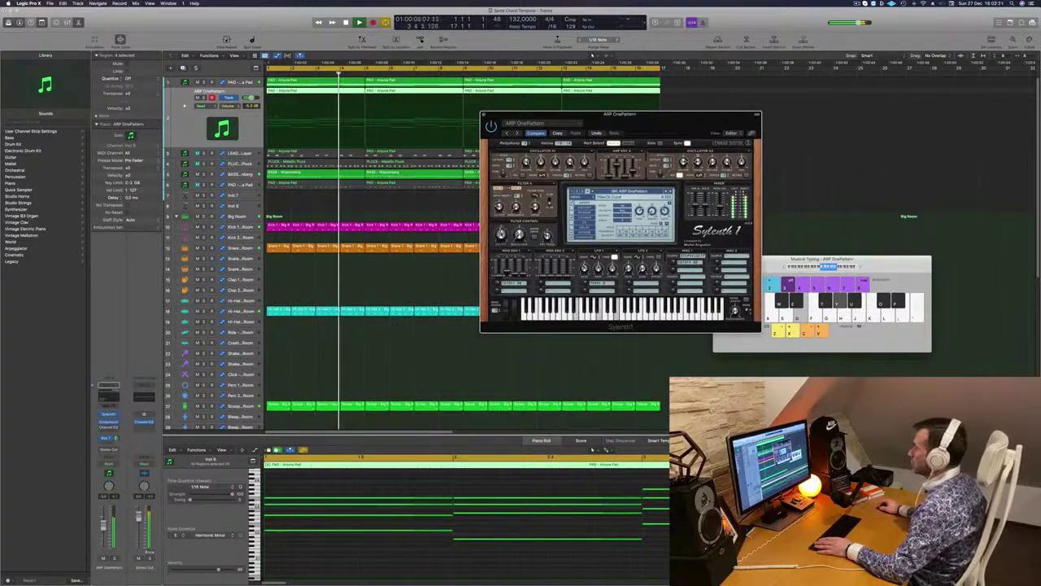
key("Return")
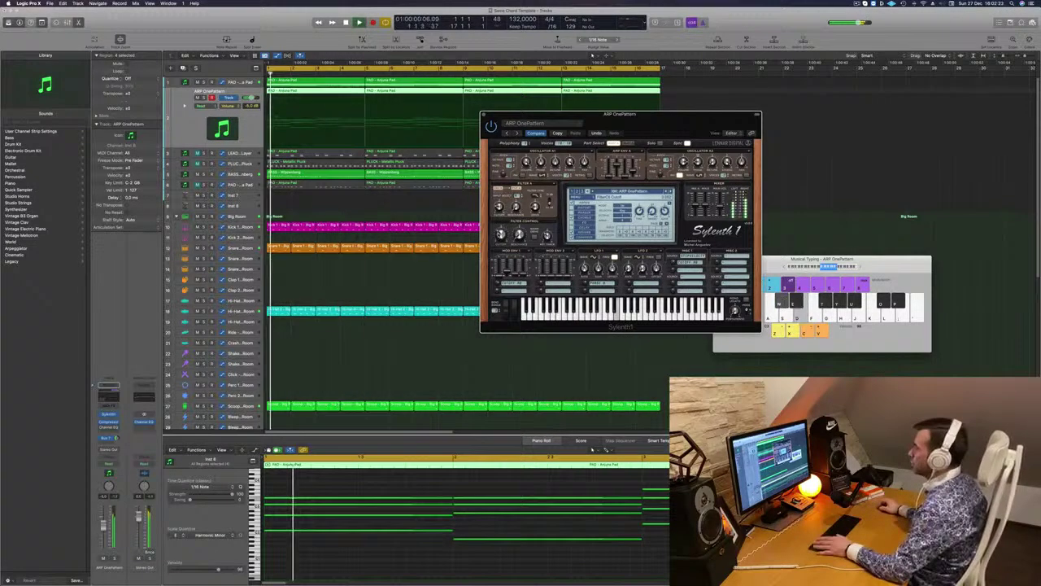
left_click(484, 114)
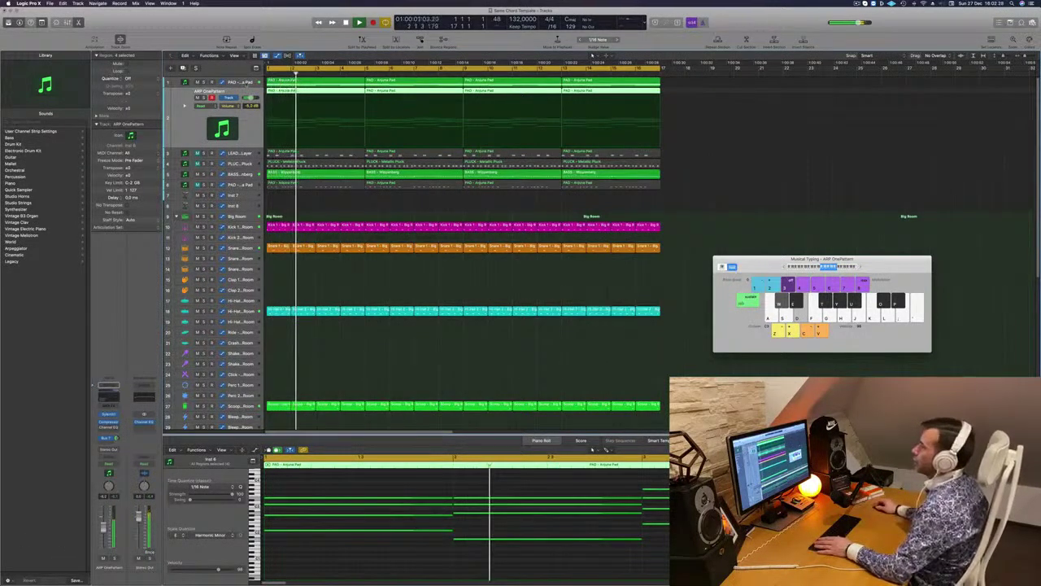
Step: Select the upper Anjuna Pad track and check its Sylenth1 settings during playback
key("space")
left_click(247, 82)
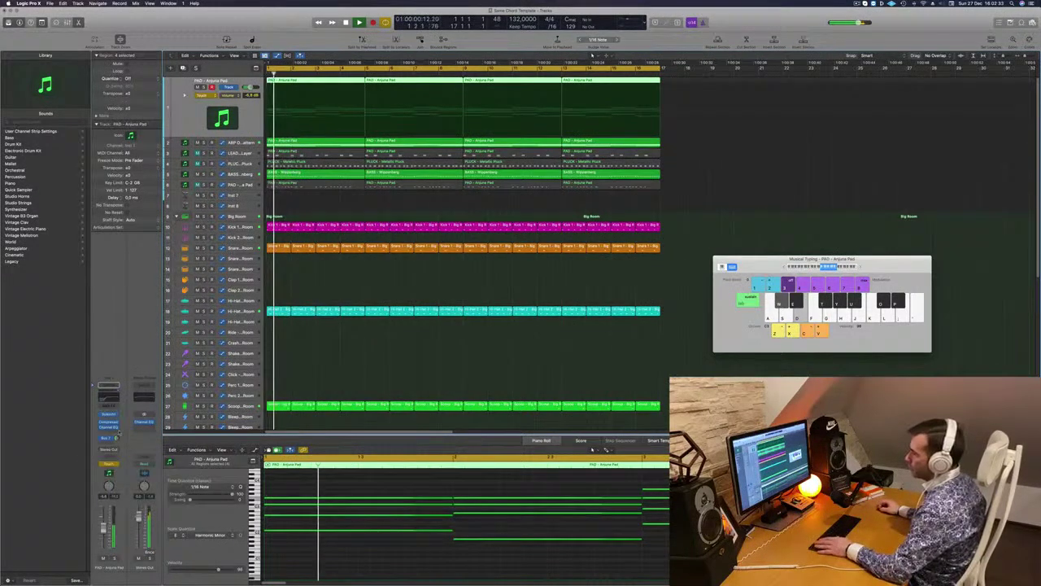
left_click(111, 415)
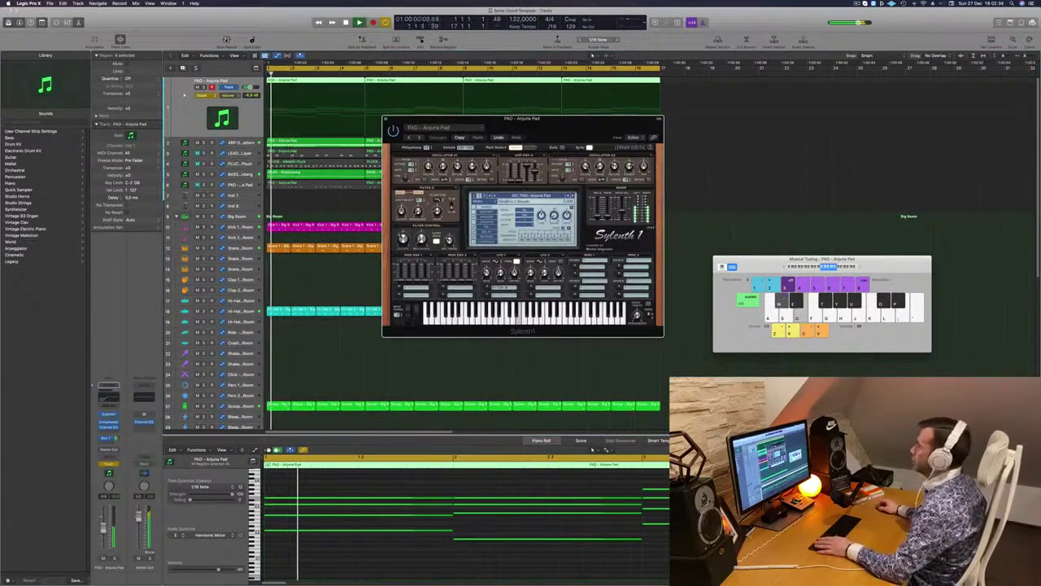
key("space")
left_click(385, 119)
key("space")
key("space")
Step: Shape the upper Anjuna Pad's filter cutoff automation to rise over four bars and drop at bar 5, with automation mode Read
left_click_drag(355, 123, 273, 120)
key("space")
key("space")
left_click_drag(364, 122, 368, 104)
left_click(206, 97)
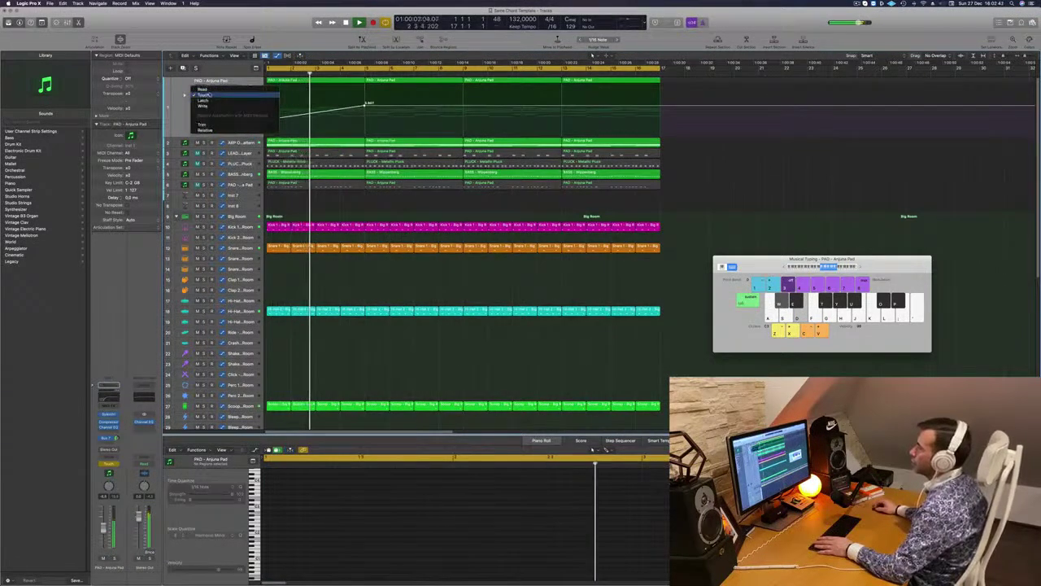
left_click(204, 90)
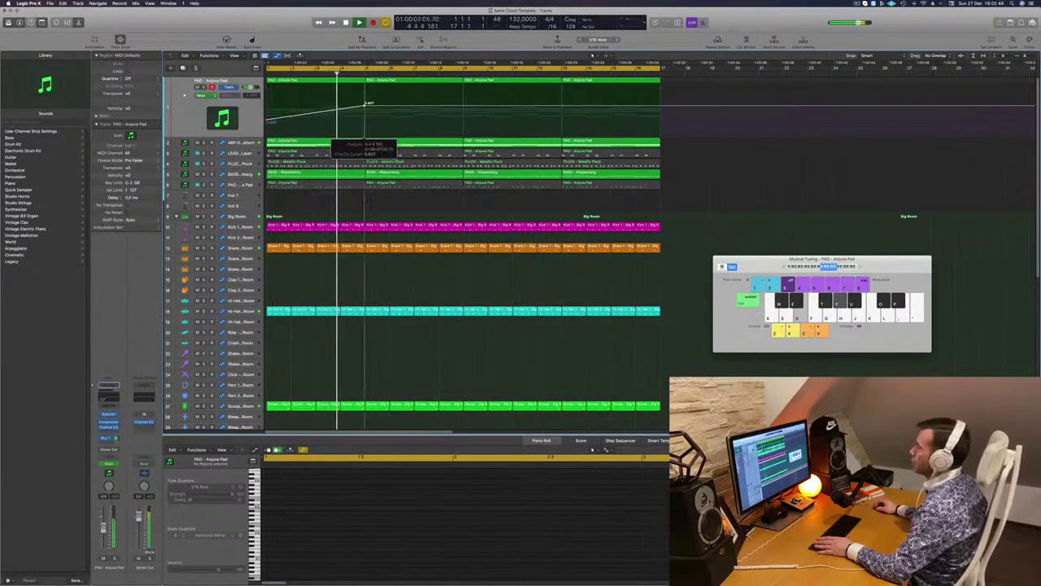
left_click_drag(369, 104, 368, 126)
key("Return")
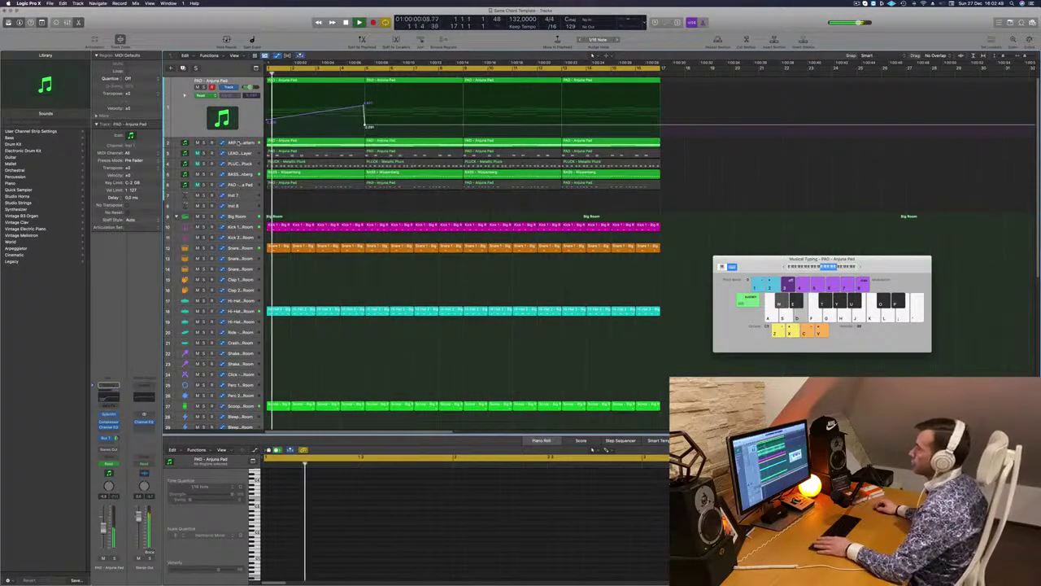
Step: Select the ARP OnePattern track and lower its volume to -7.0 dB during playback
key("Down")
key("Return")
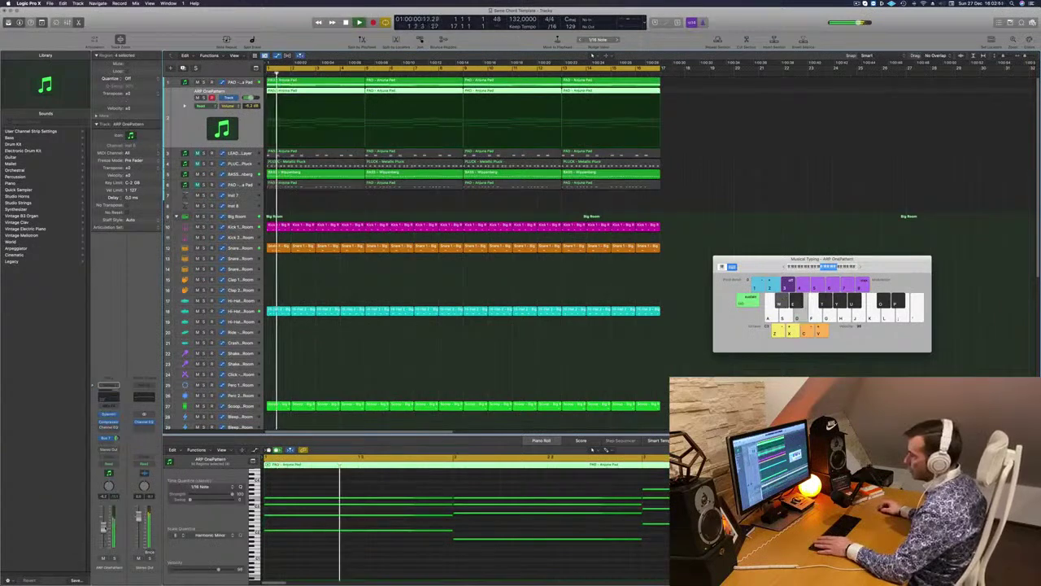
key("Return")
Step: Enable the ARP track's Channel EQ with a 115 Hz, 12 dB/Oct low cut and a +1.0 dB band at 93.5 Hz
left_click(108, 427)
key("Return")
left_click(253, 214)
left_click(225, 193)
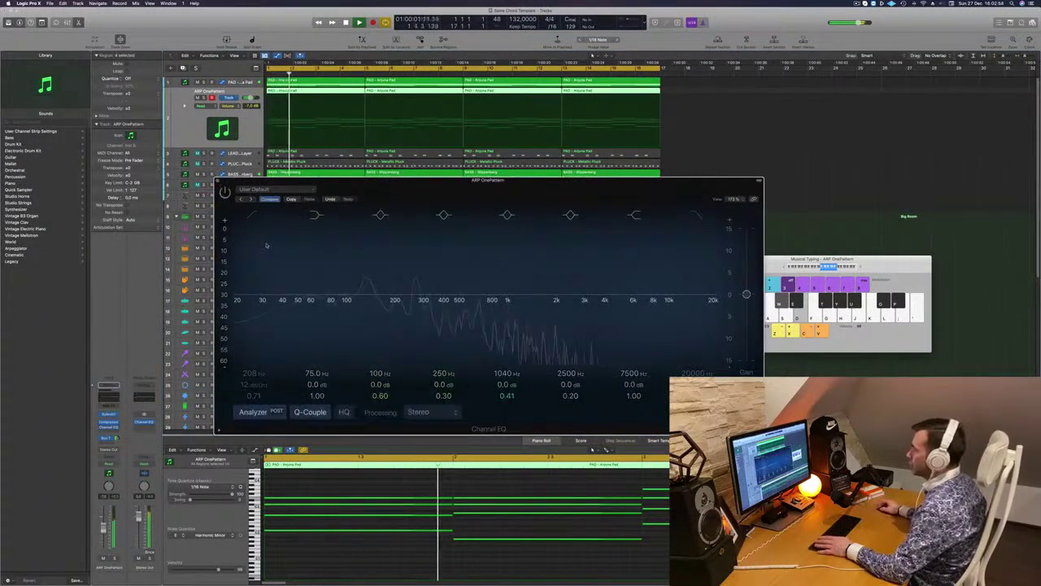
left_click_drag(410, 295, 355, 302)
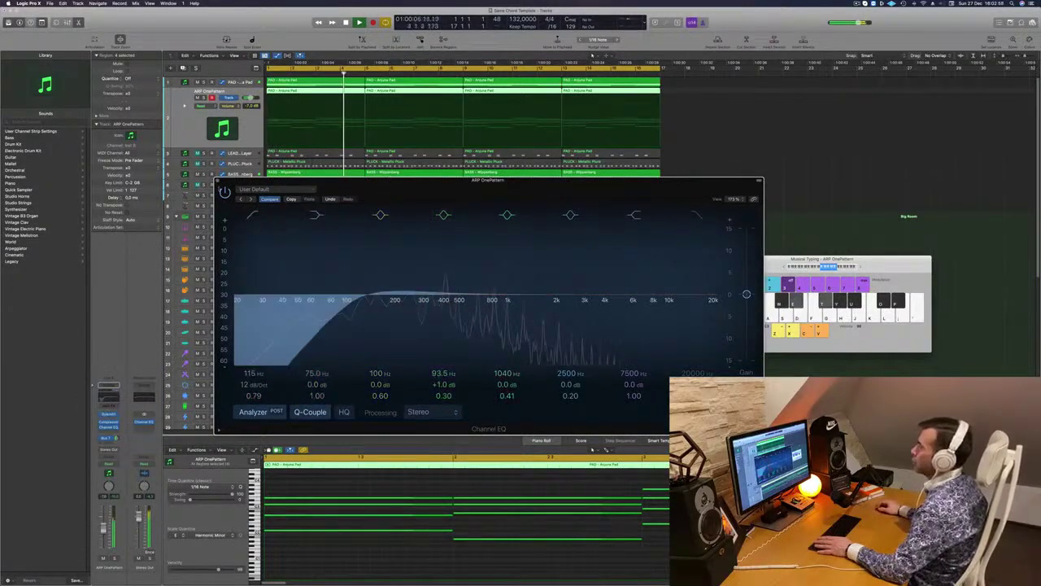
left_click(217, 180)
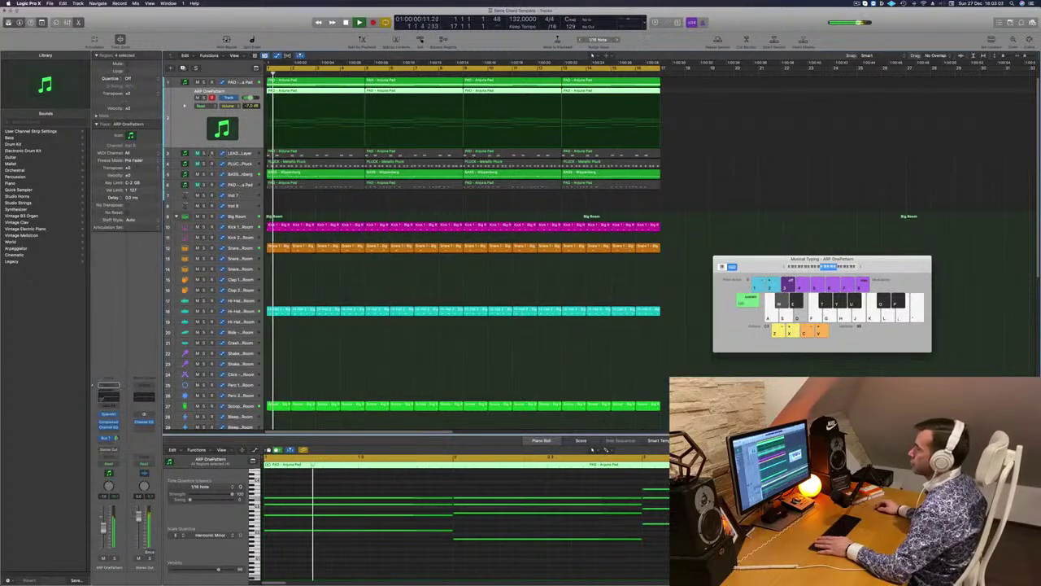
Step: Unmute the lead layer track and repeat all regions after bar 16 to lengthen the arrangement
left_click(198, 154)
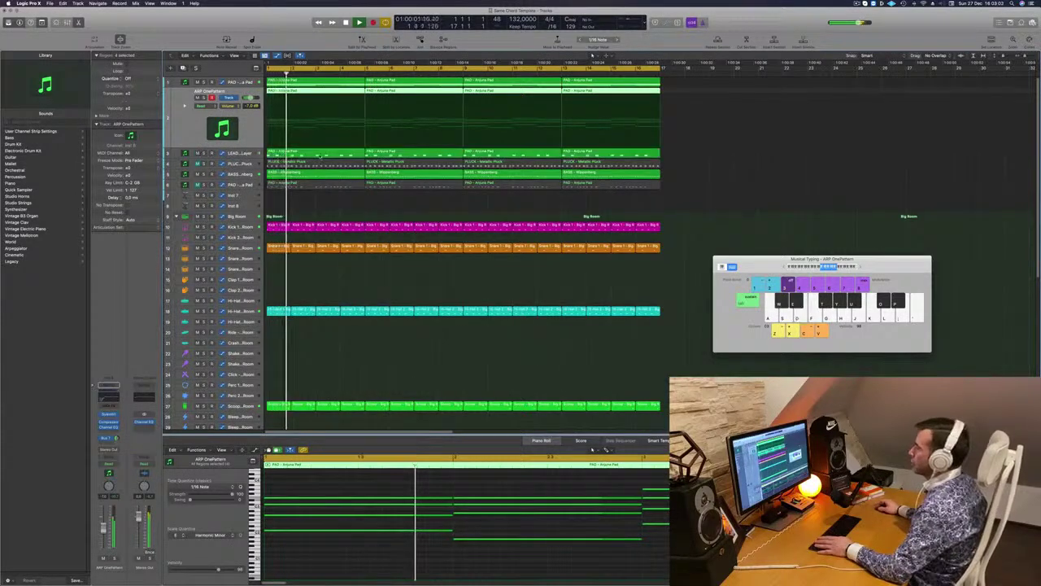
left_click(320, 157)
key("Return")
key("super+a")
key("super+r")
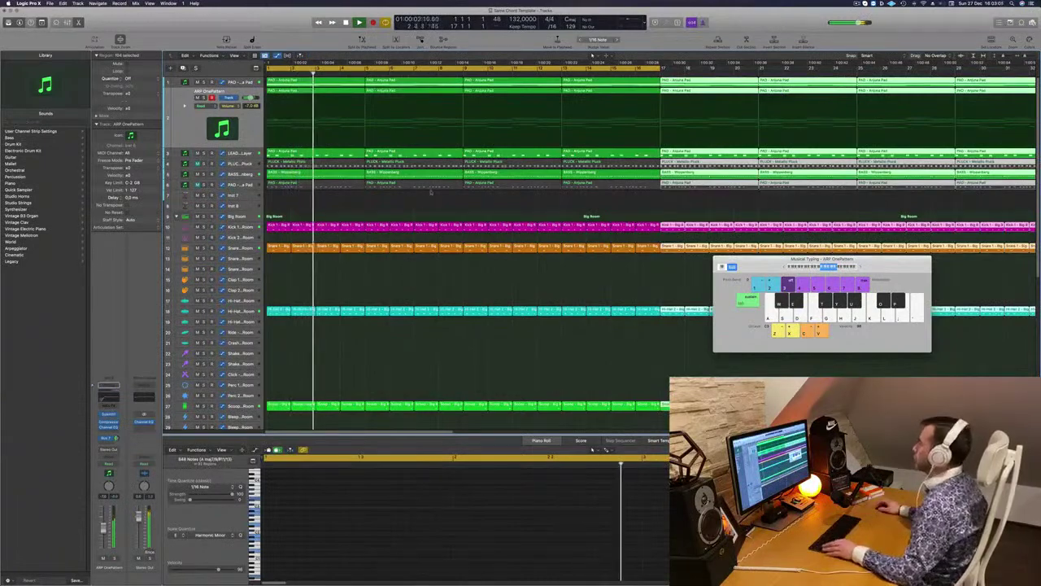
Step: Extend the cycle range to the end of the repeated regions and restart playback
key("super+Left")
key("super+Left")
key("super+Left")
key("super+Left")
key("super+Left")
key("super+Left")
key("space")
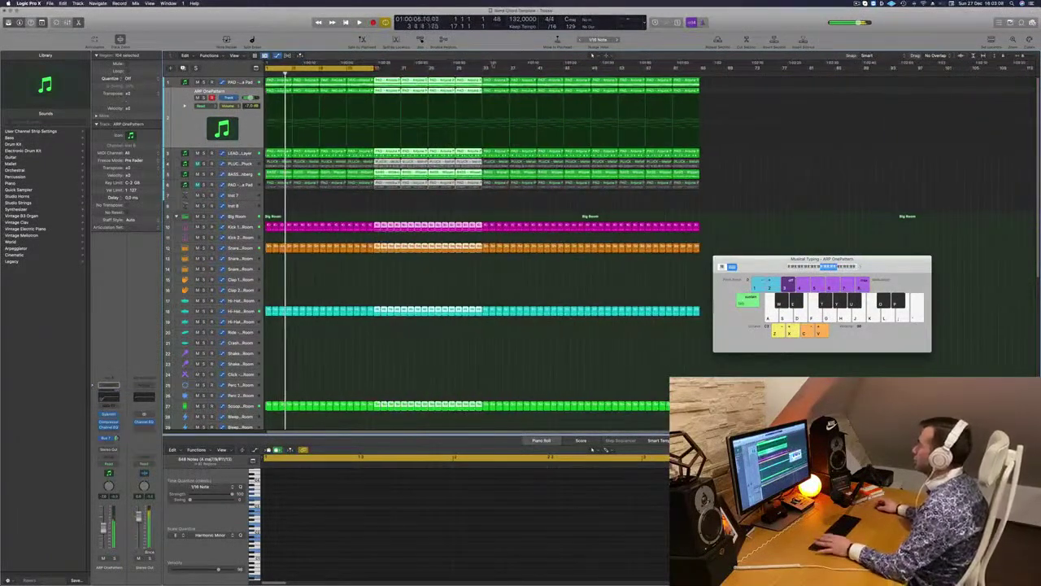
left_click_drag(372, 64, 698, 67)
key("space")
key("space")
Step: Delete the lead layer's first two regions, clearing bars 1 to 8 of that track
left_click(342, 214)
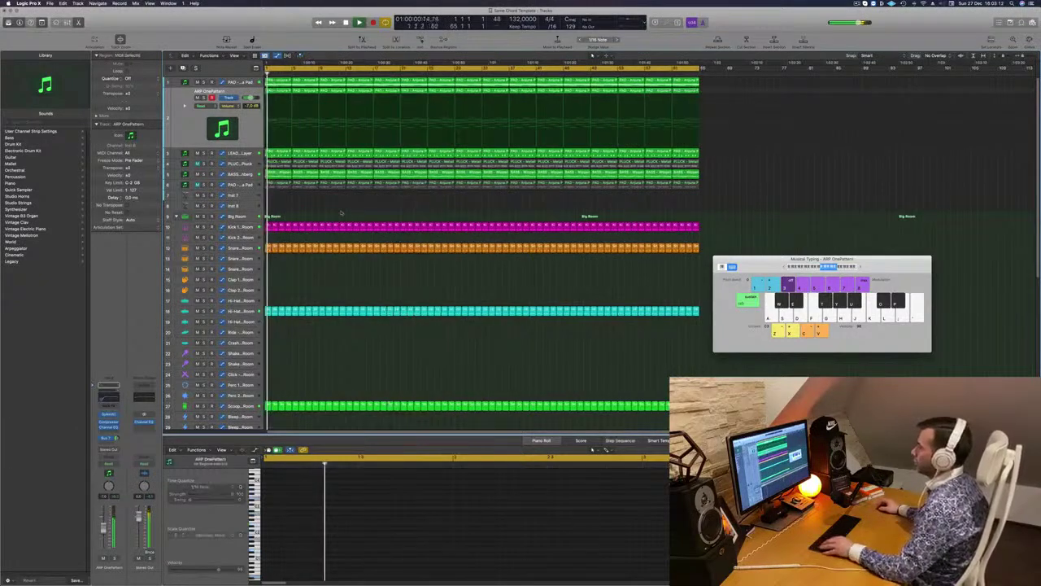
key("super+Right")
key("super+Right")
key("super+Right")
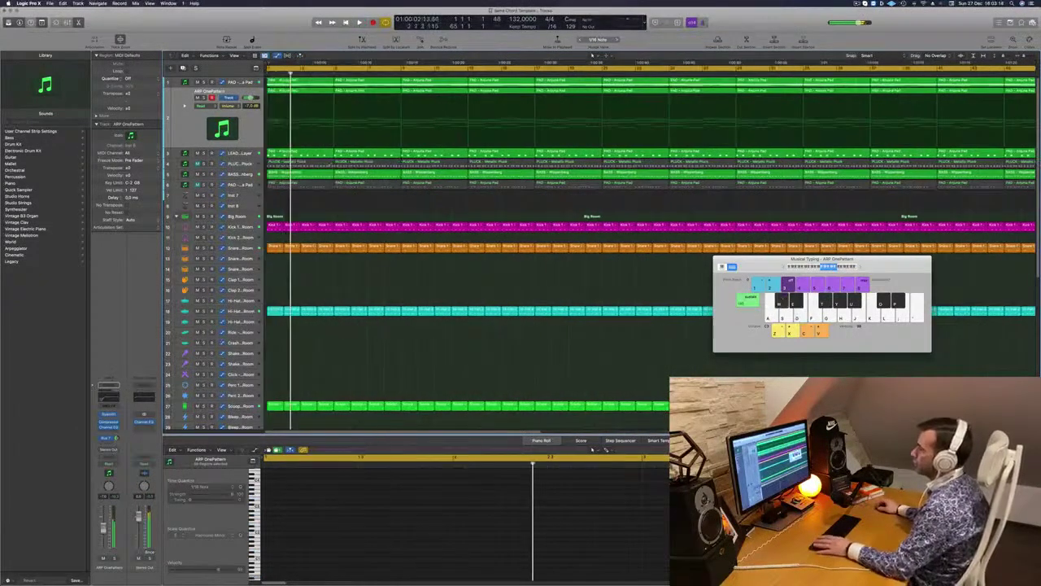
left_click(308, 157)
key("BackSpace")
key("Return")
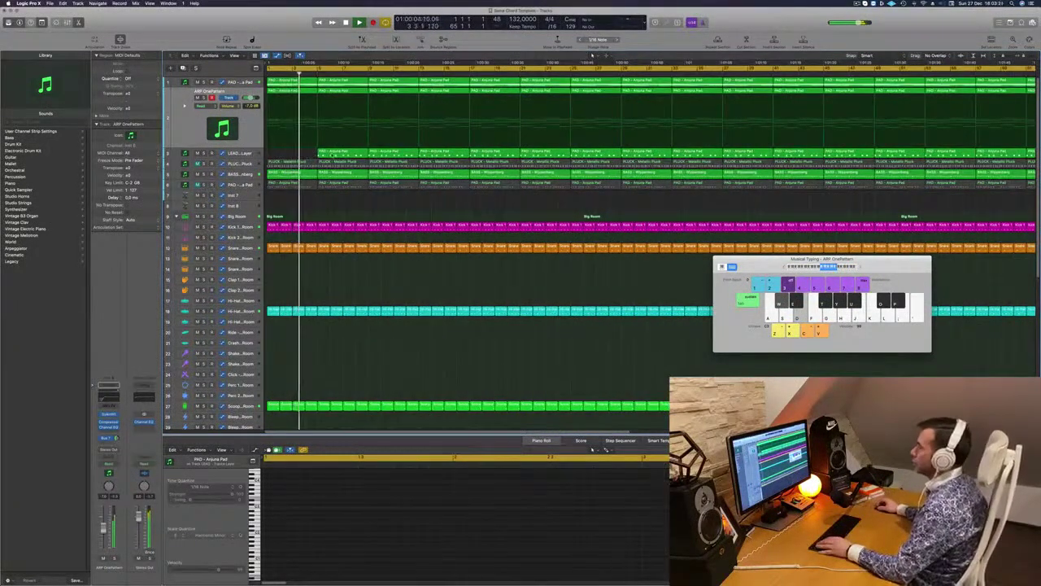
left_click(332, 155)
key("BackSpace")
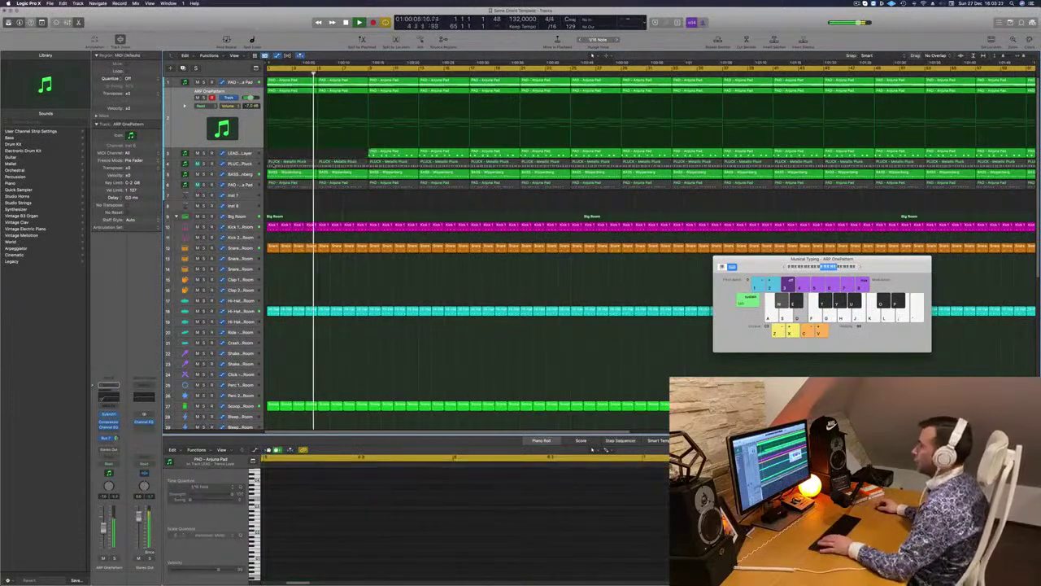
Step: Unmute the Metallic Pluck track and delete its first region, clearing bars 1 to 4
left_click(196, 165)
left_click(281, 164)
key("BackSpace")
key("space")
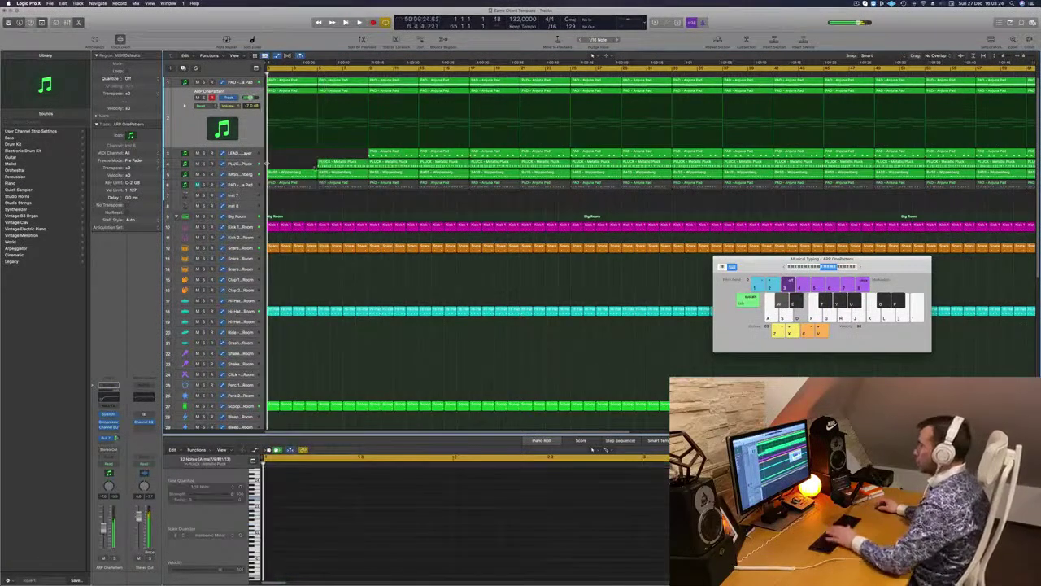
Step: Automate the bass track's Sylenth1 in Touch mode, shape the curve to rise until bar 5 and drop there, and set the mode to Read
key("Down")
key("Down")
key("Down")
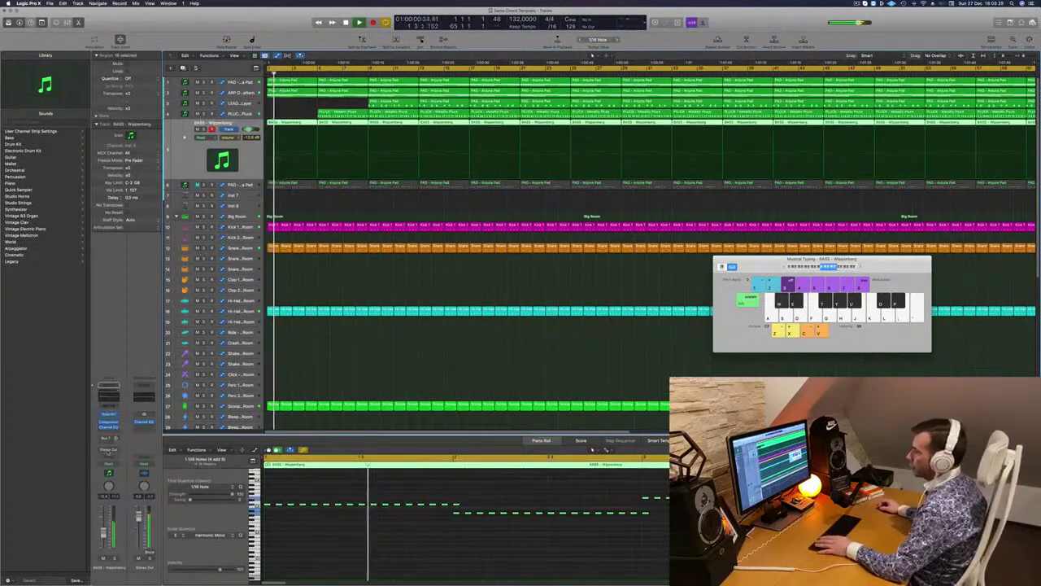
left_click(106, 462)
left_click(109, 470)
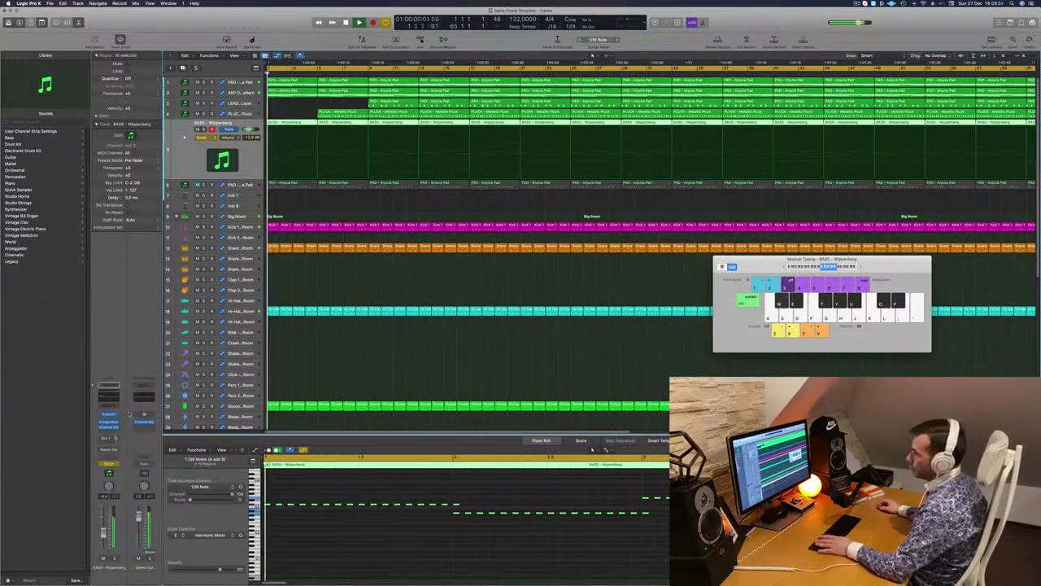
left_click(106, 415)
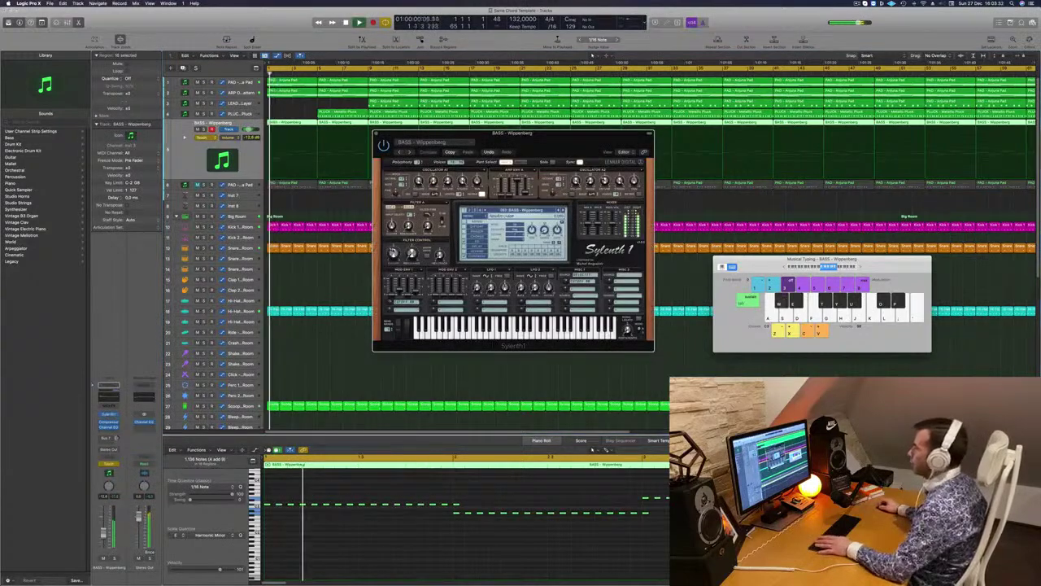
key("super+w")
left_click(275, 167)
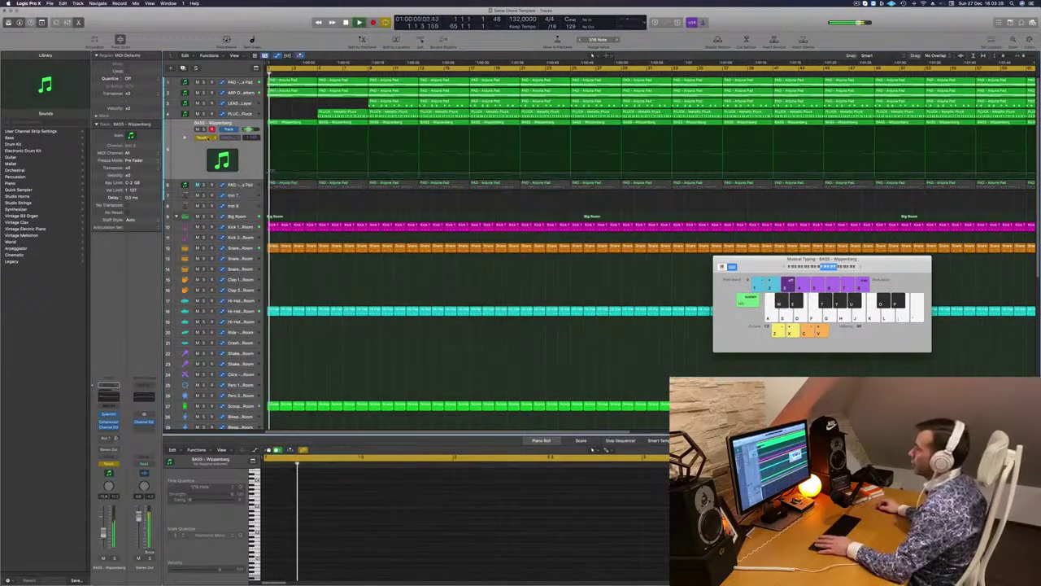
left_click(202, 137)
left_click(205, 138)
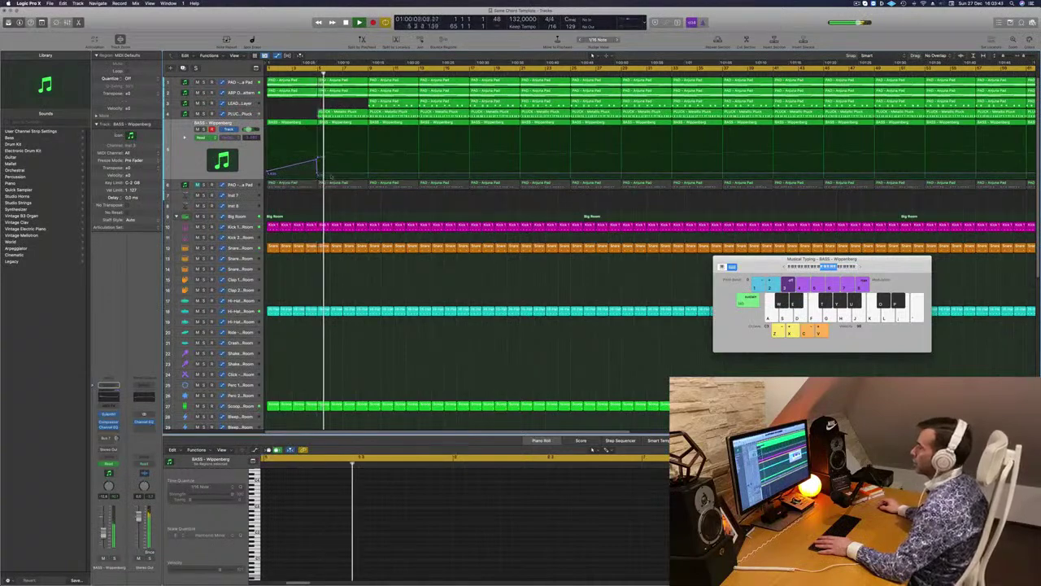
Step: Check the Metallic Pluck track's Sylenth1 during playback, and close the plug-in and Musical Typing windows
key("Up")
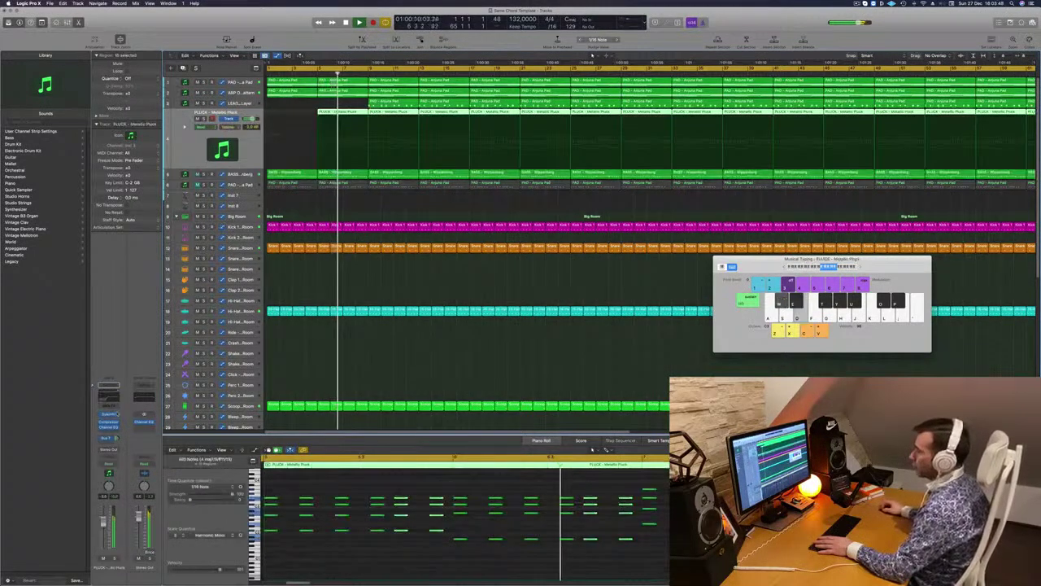
left_click(110, 415)
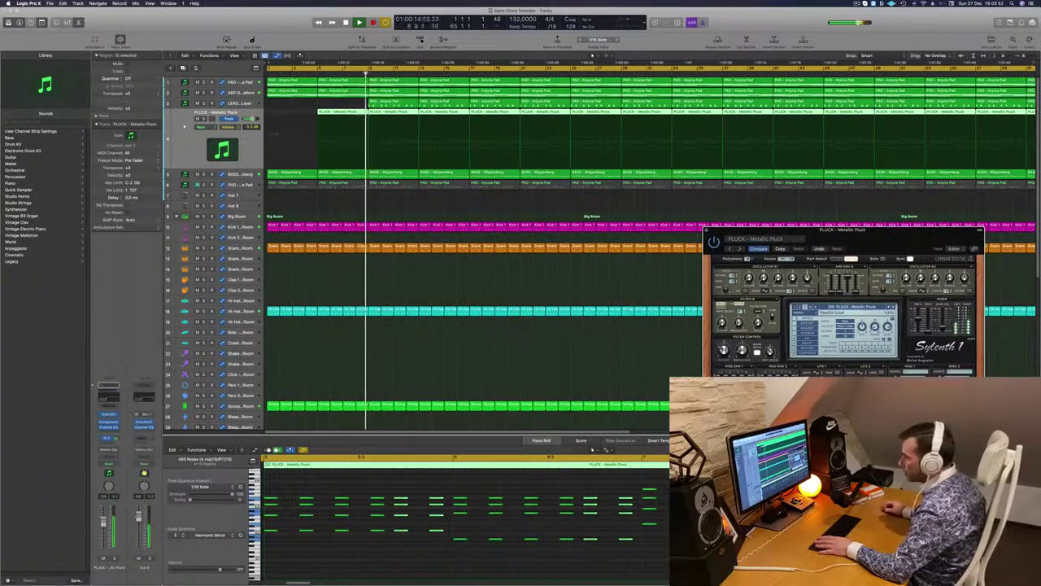
key("Return")
left_click(707, 231)
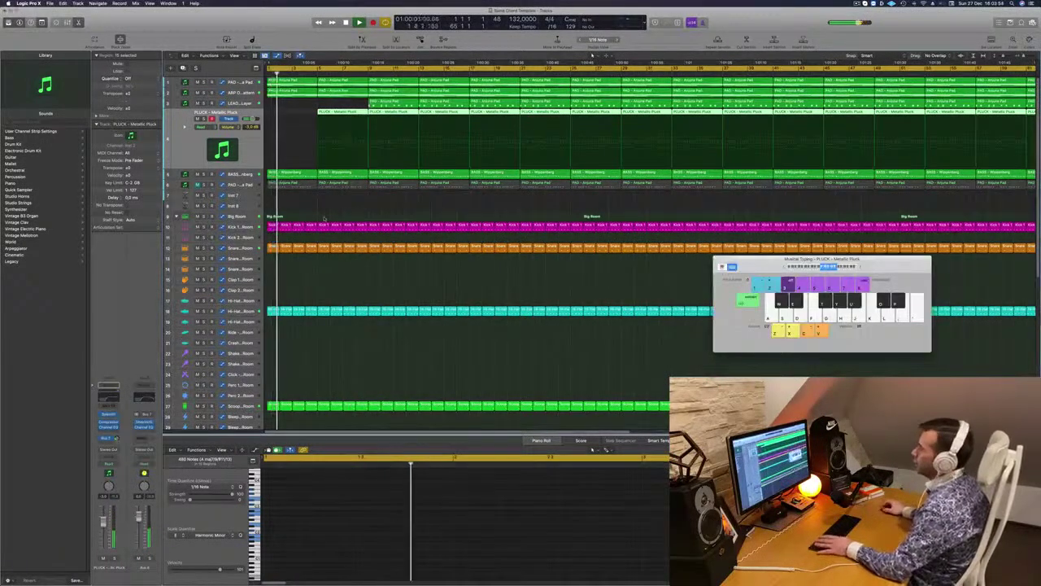
left_click_drag(761, 266, 514, 268)
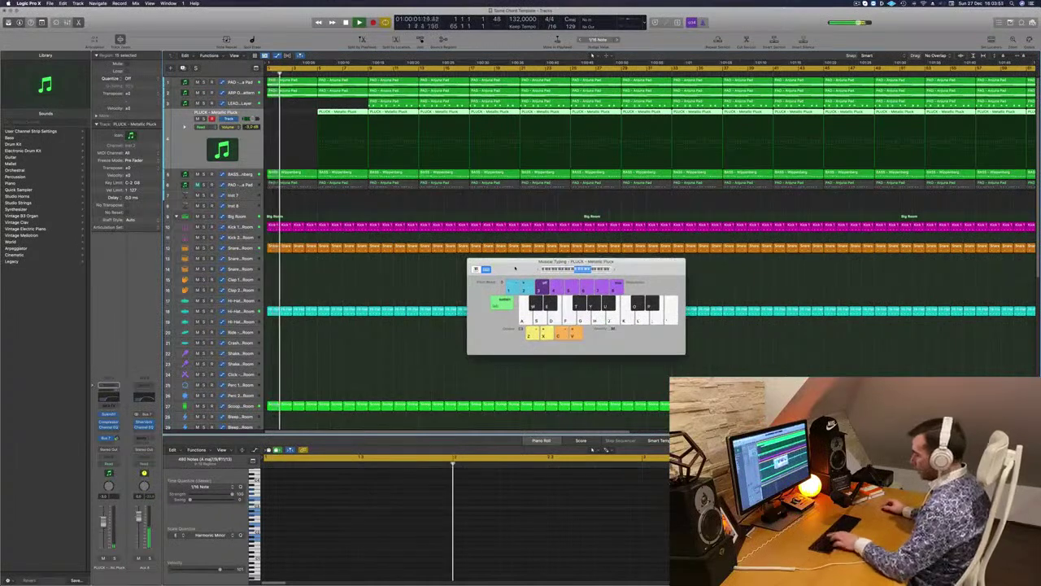
key("super+k")
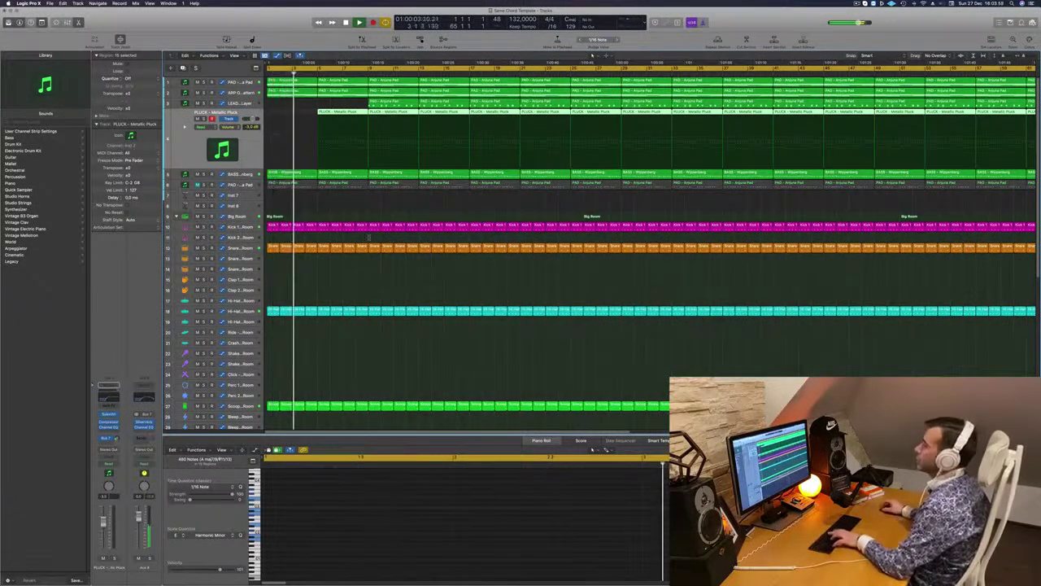
Step: Copy the Roland TR-909 hi-hat region at bar 5 to the crash track and keep only its first note
key("super+Right")
key("super+Right")
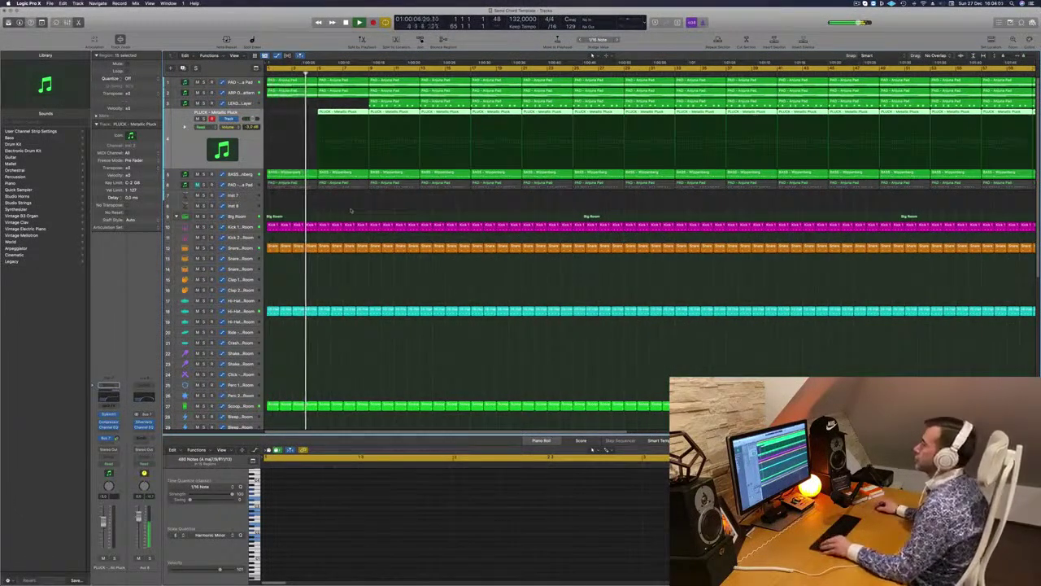
key("super+Up")
key("super+Down")
key("super+Up")
key("super+Up")
scroll(337, 293, "down", 5)
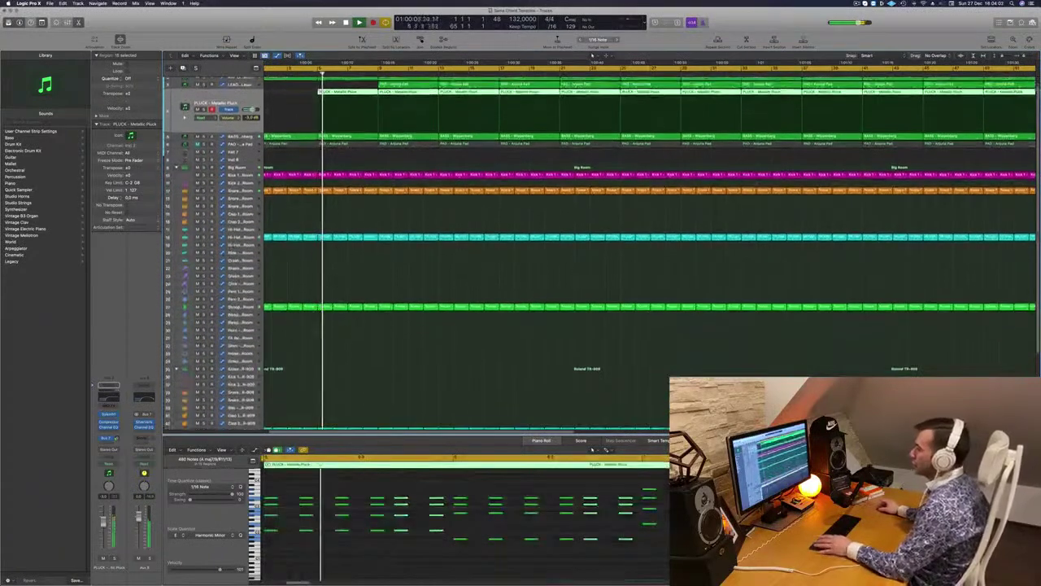
key("space")
scroll(330, 366, "down", 3)
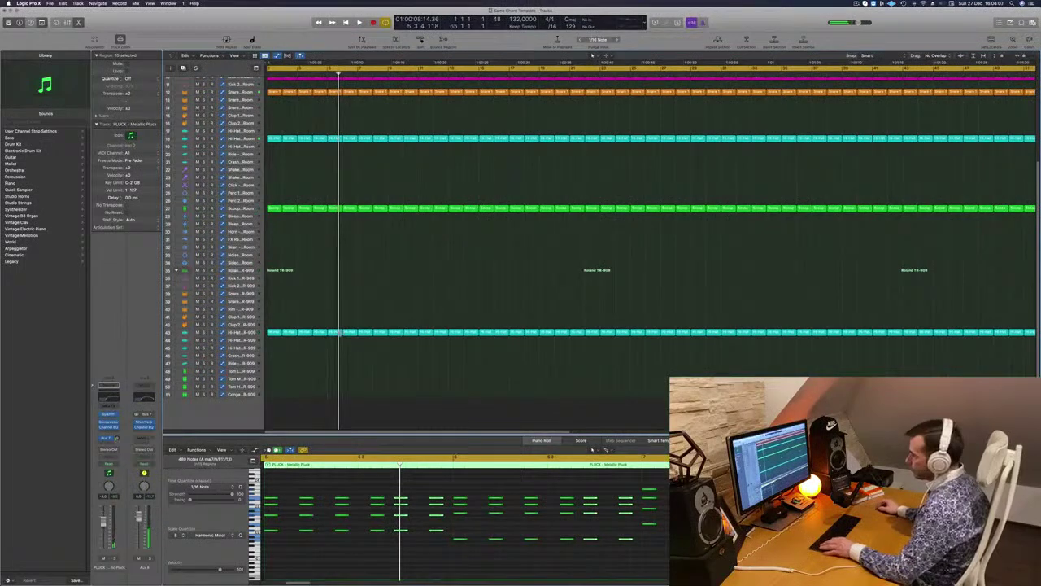
left_click(337, 333)
left_click_drag(337, 333, 334, 355)
left_click_drag(353, 492, 528, 515)
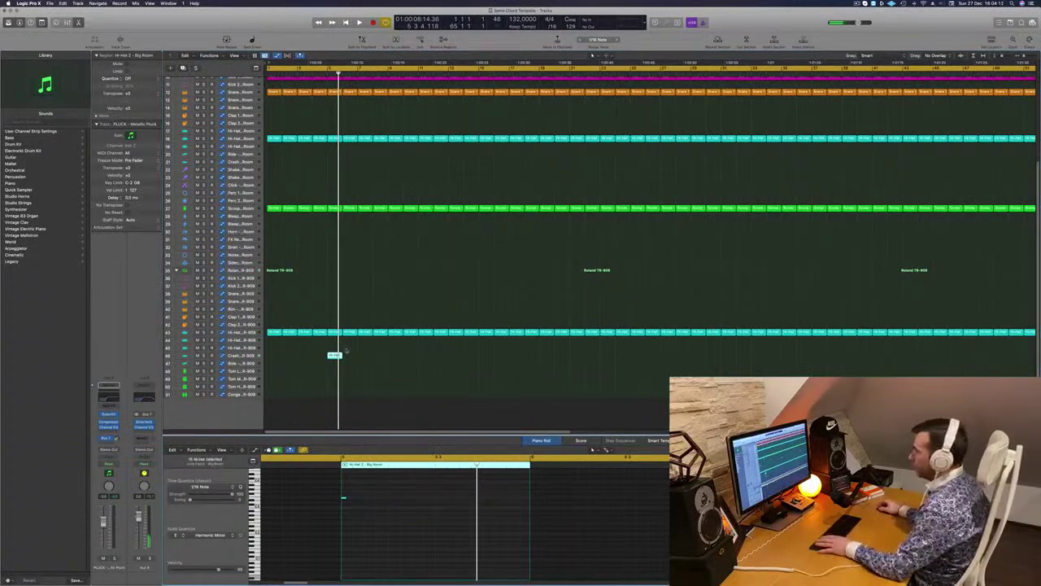
Step: Add a Bus 7 send to the Roland TR-909 crash track and raise the track's volume during playback
key("space")
left_click(239, 355)
key("space")
key("space")
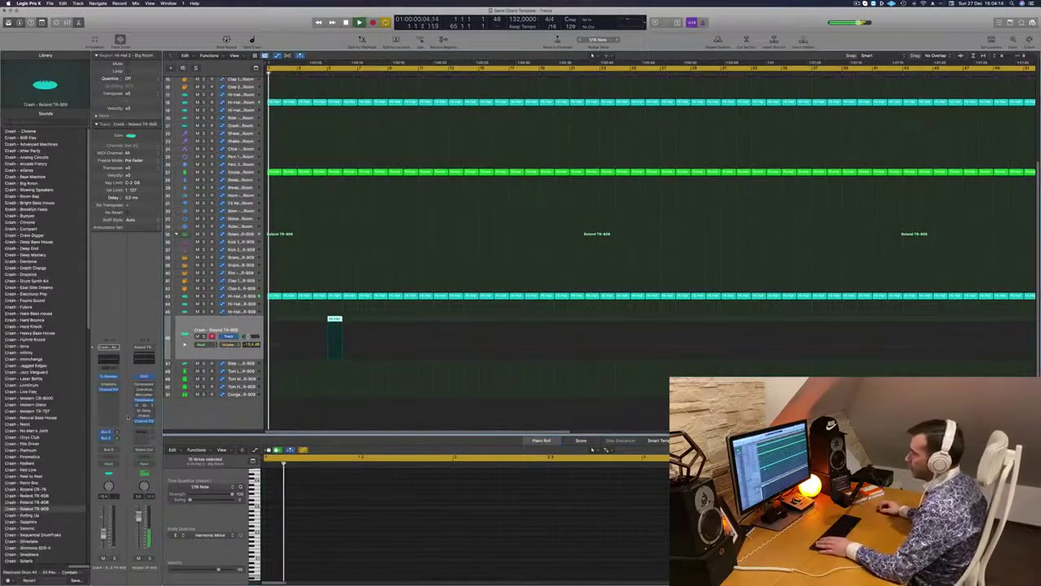
left_click(107, 444)
mouse_move(142, 451)
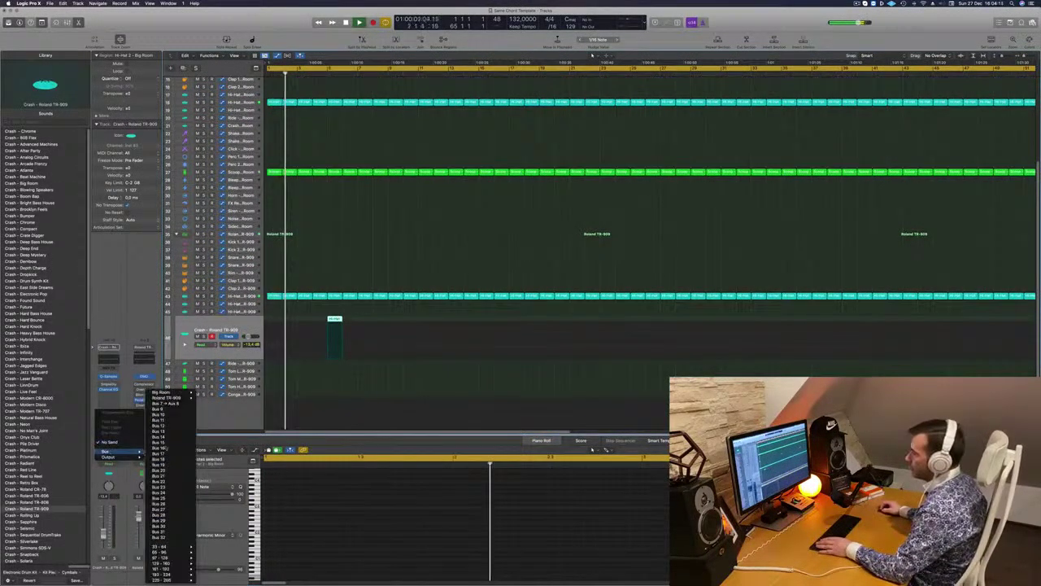
left_click(159, 408)
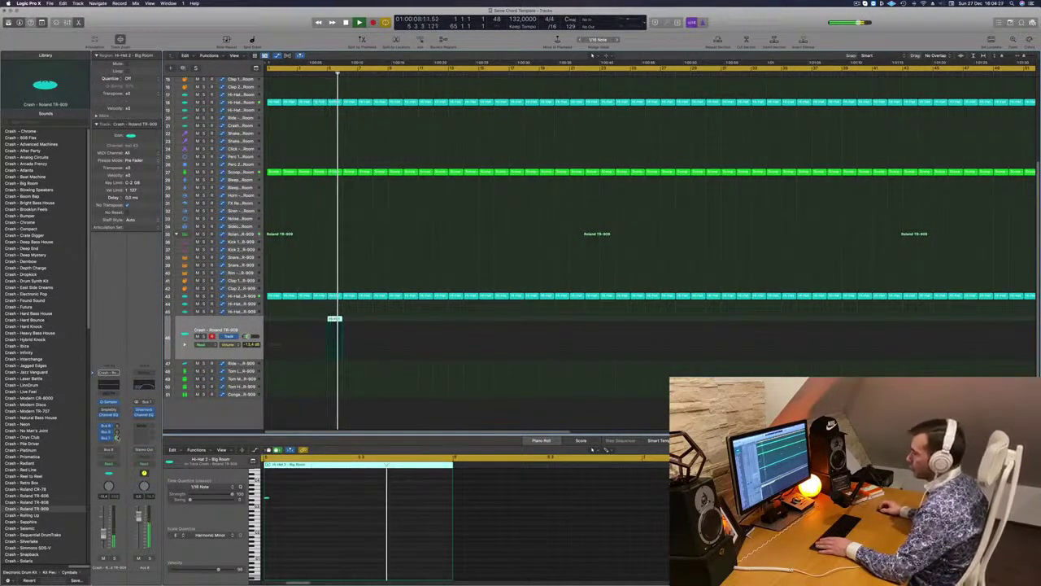
left_click(110, 437)
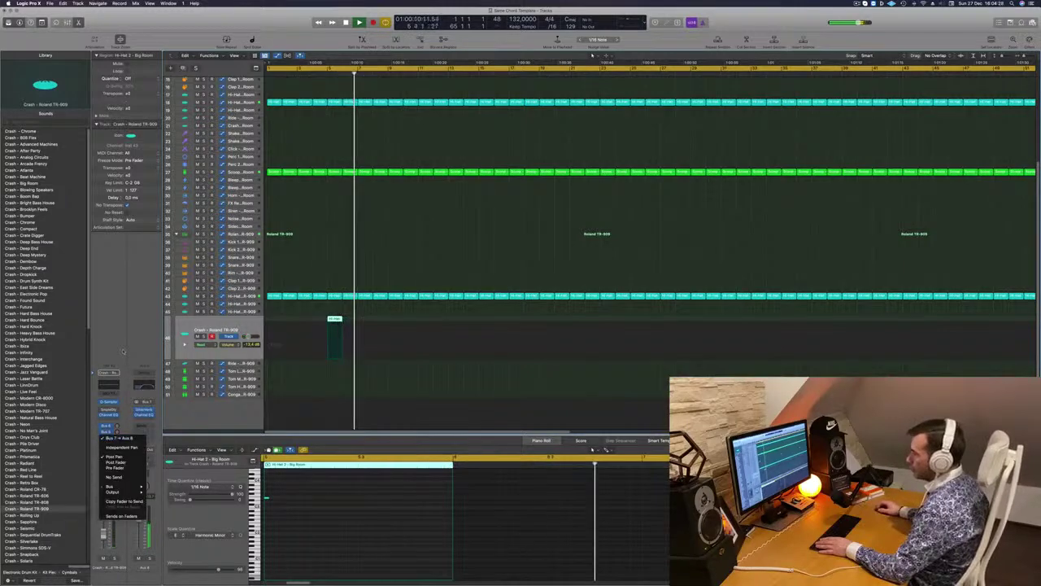
left_click(122, 389)
key("Return")
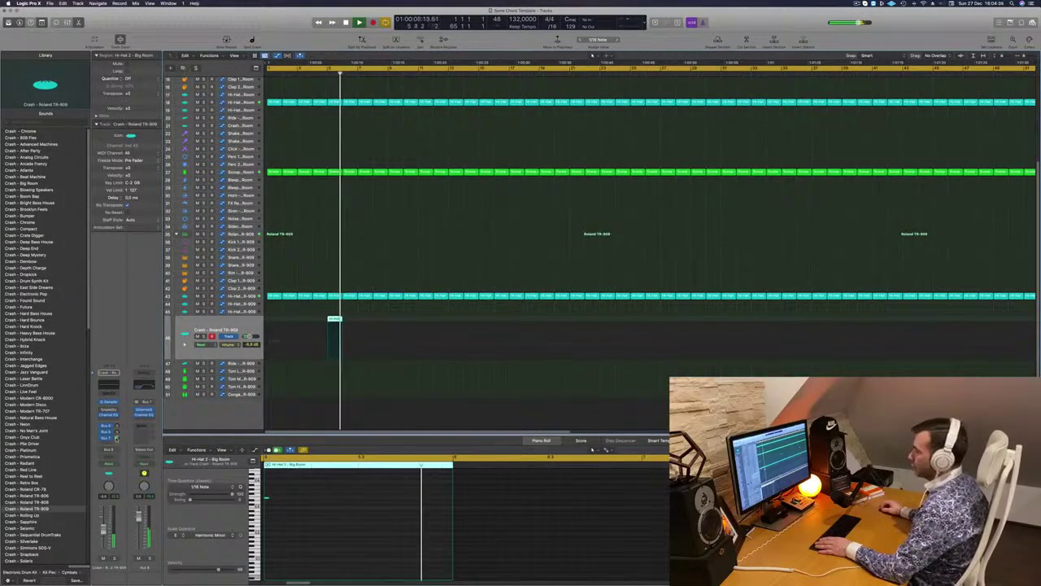
scroll(342, 240, "up", 4)
key("Return")
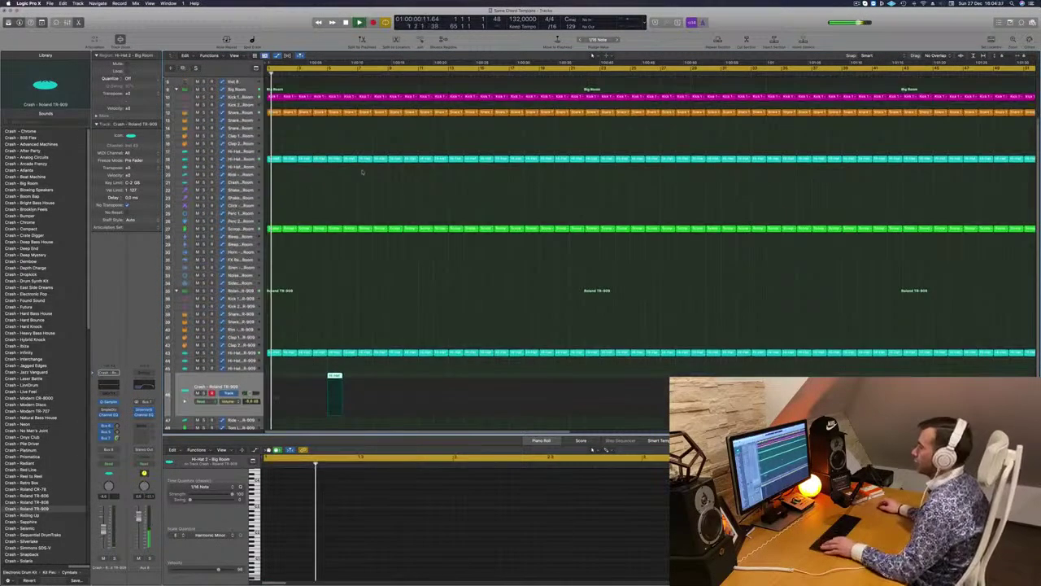
scroll(334, 285, "up", 6)
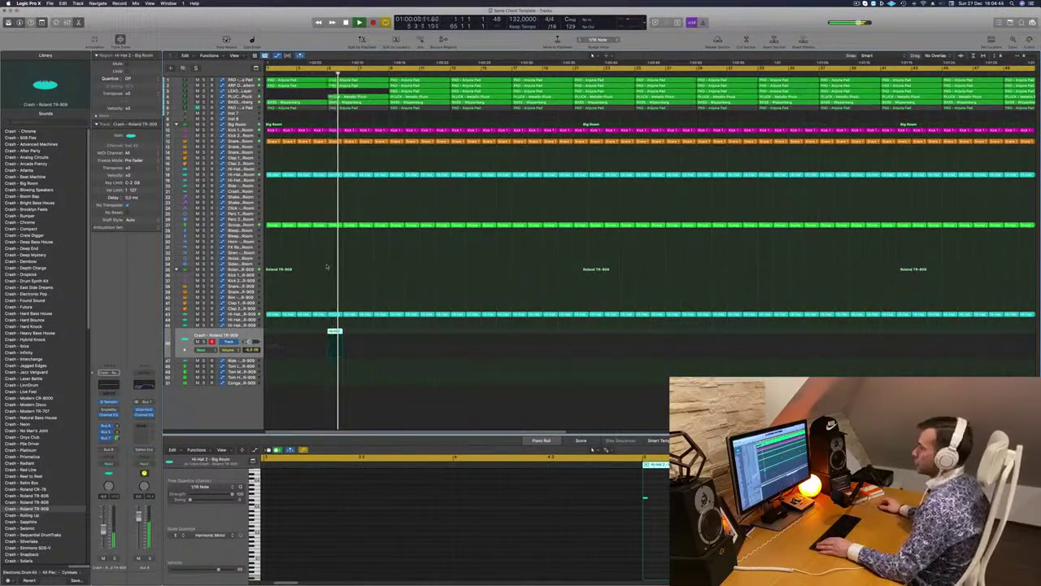
Step: Record Sylenth1 Filter A cutoff automation on the ARP OnePattern track and set the automation mode back to Read
key("Return")
left_click(247, 80)
key("Return")
left_click(249, 110)
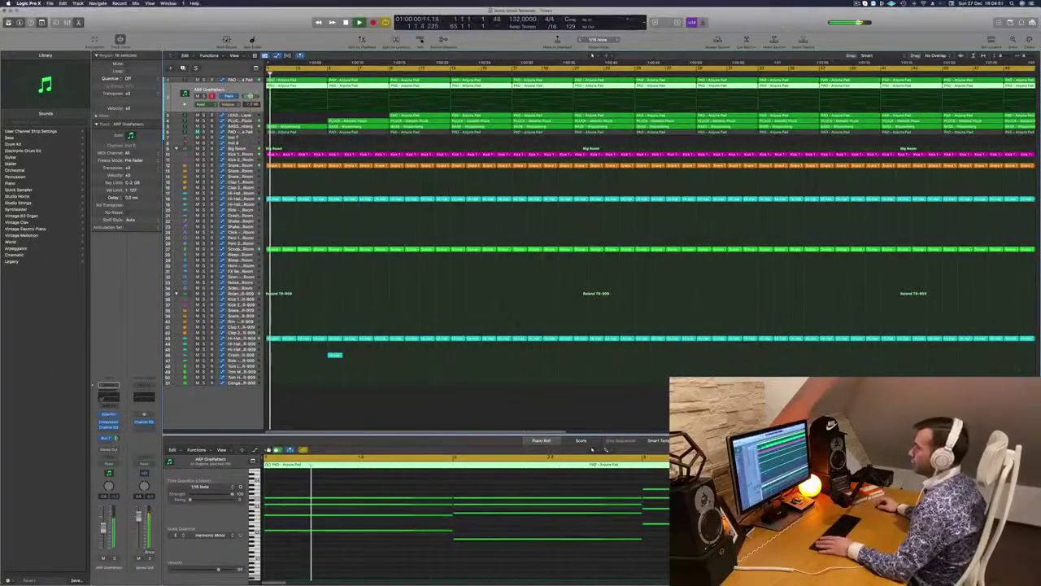
key("Return")
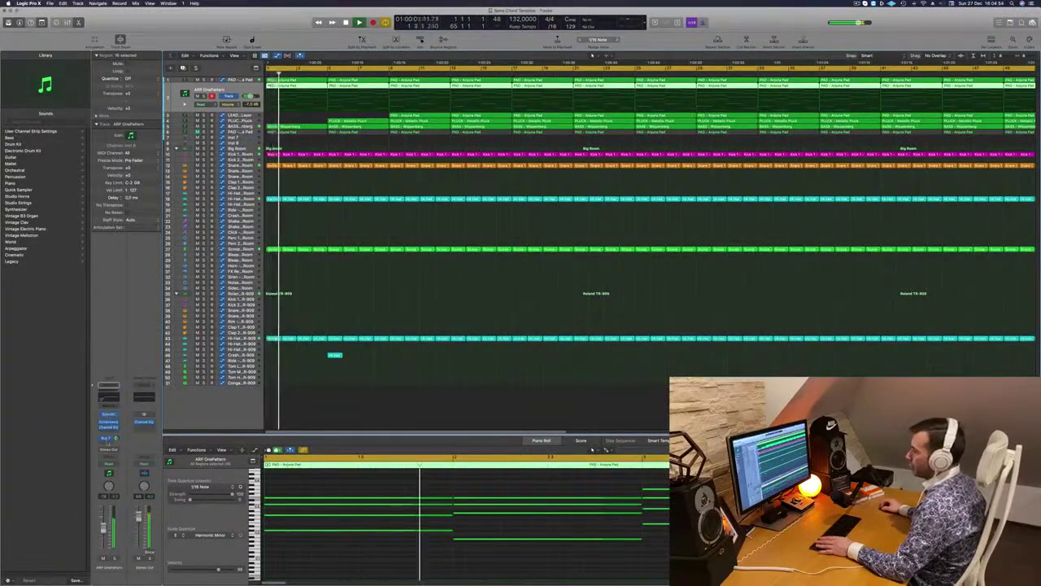
left_click(111, 464)
left_click(111, 471)
key("Return")
left_click(108, 415)
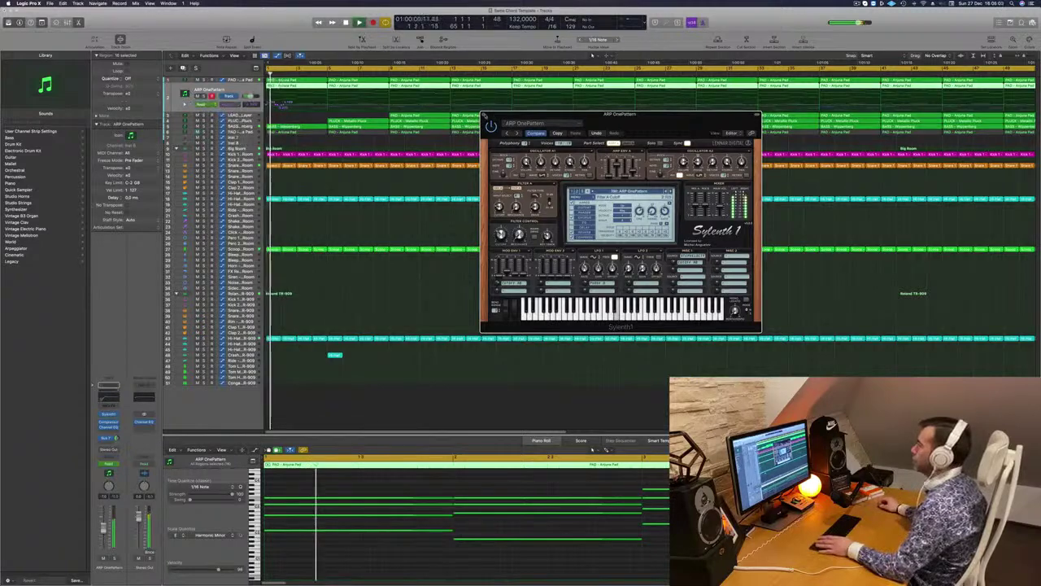
key("super+w")
Step: Reshape the ARP OnePattern track's cutoff automation into a steady rise from bar 1 to bar 5
left_click_drag(299, 93, 258, 105)
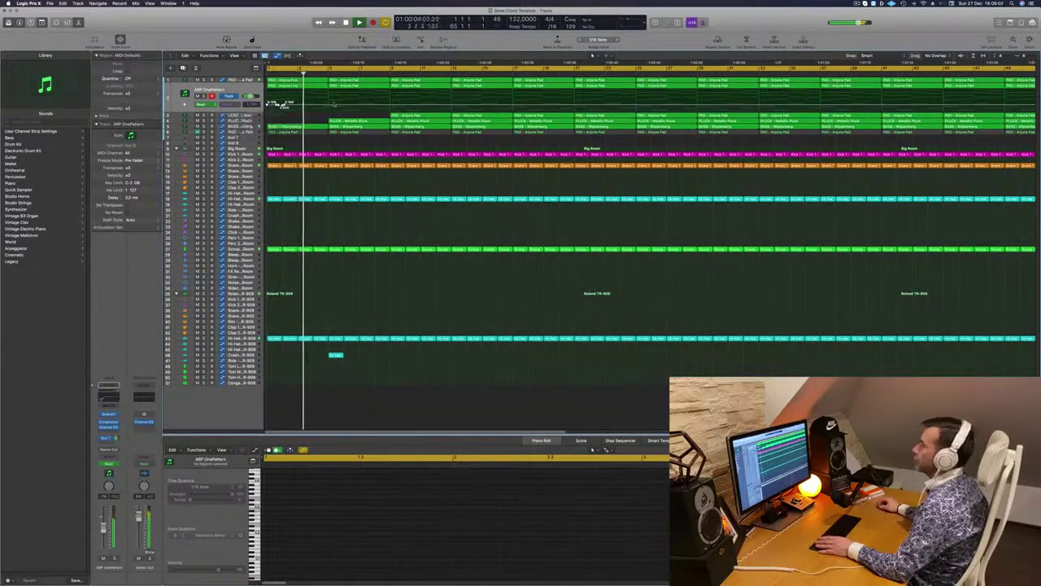
left_click_drag(329, 105, 327, 98)
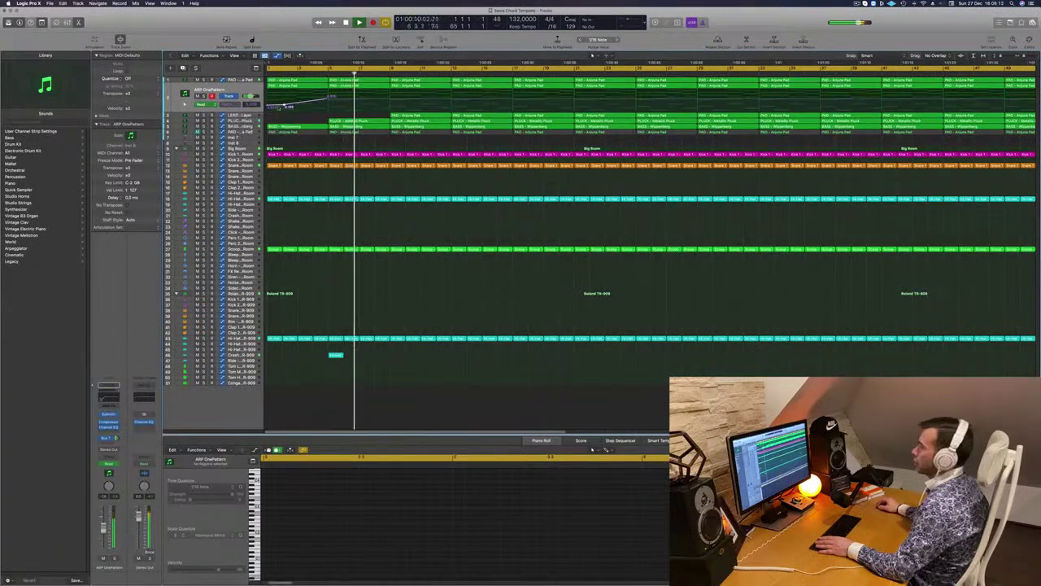
key("space")
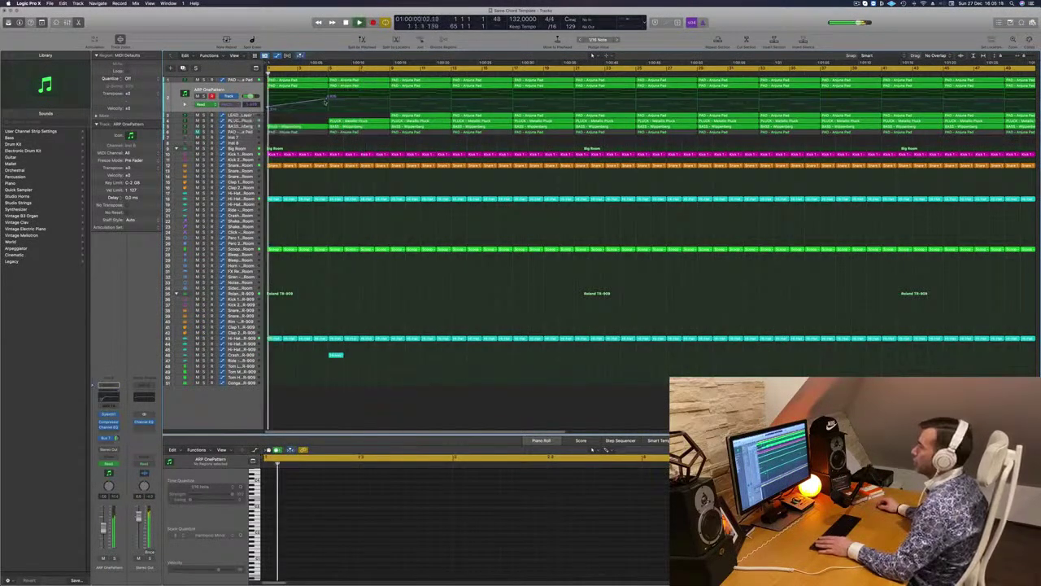
Step: Drop the ARP OnePattern track's cutoff automation back down right after its rise at bar 5
left_click(330, 98)
left_click_drag(329, 97, 329, 106)
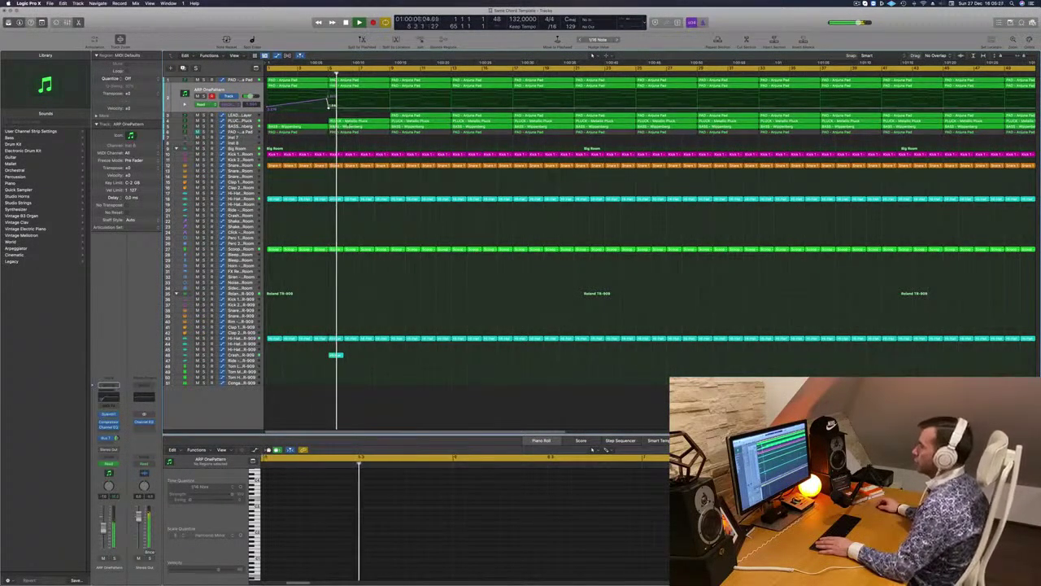
Step: Load the Sylenth1 preset "PLUCK - Deadmau5 Thing 1" on the PLUCK - Metallic Pluck track
left_click(334, 120)
left_click(239, 121)
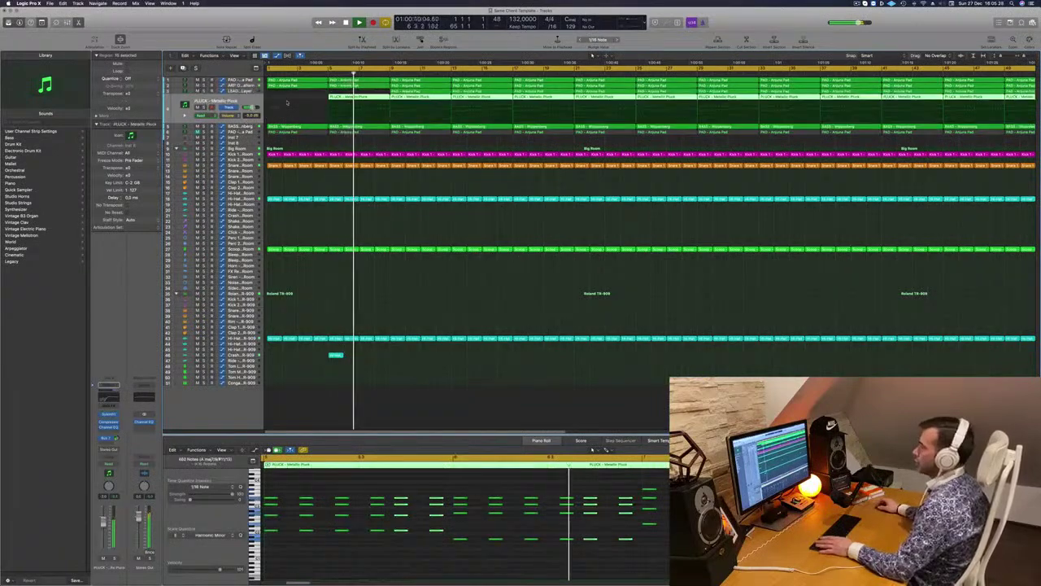
key("Return")
left_click(112, 415)
key("Return")
left_click(846, 306)
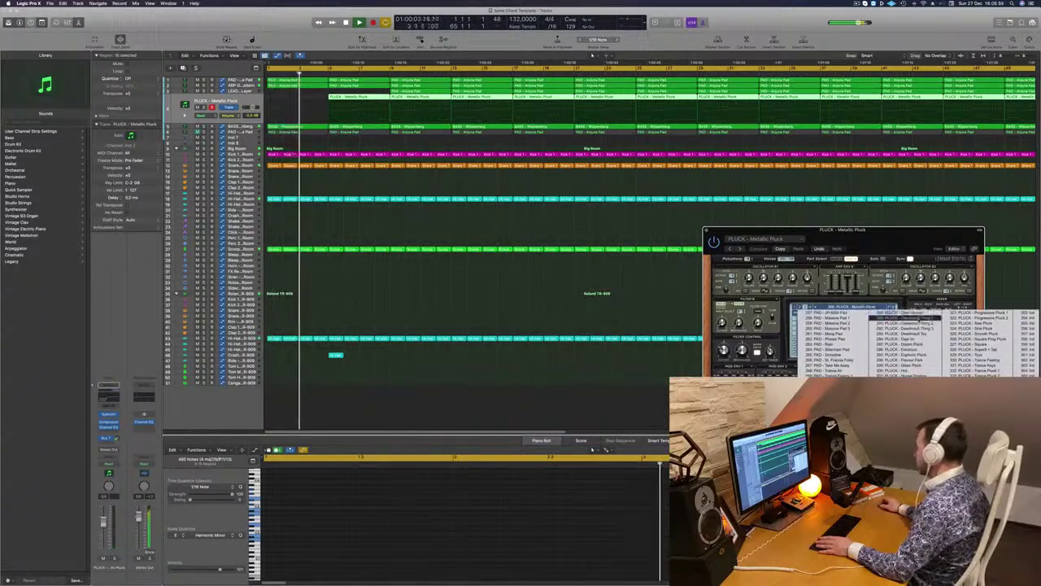
left_click(915, 319)
left_click_drag(882, 232, 539, 160)
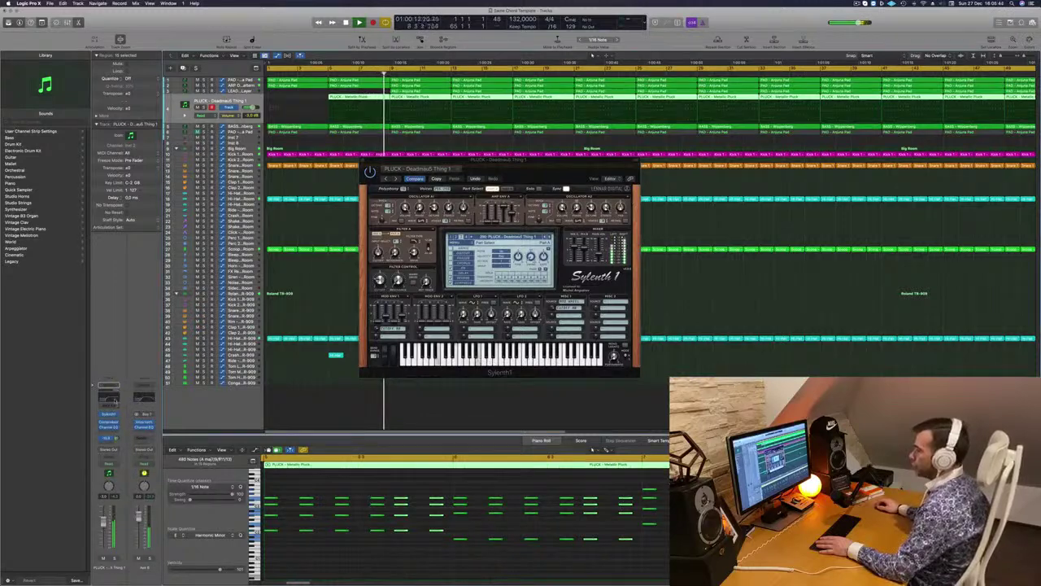
Step: Lower the Channel EQ low-cut frequency on the pluck track and close the plug-in windows
left_click(114, 399)
left_click_drag(523, 214, 501, 214)
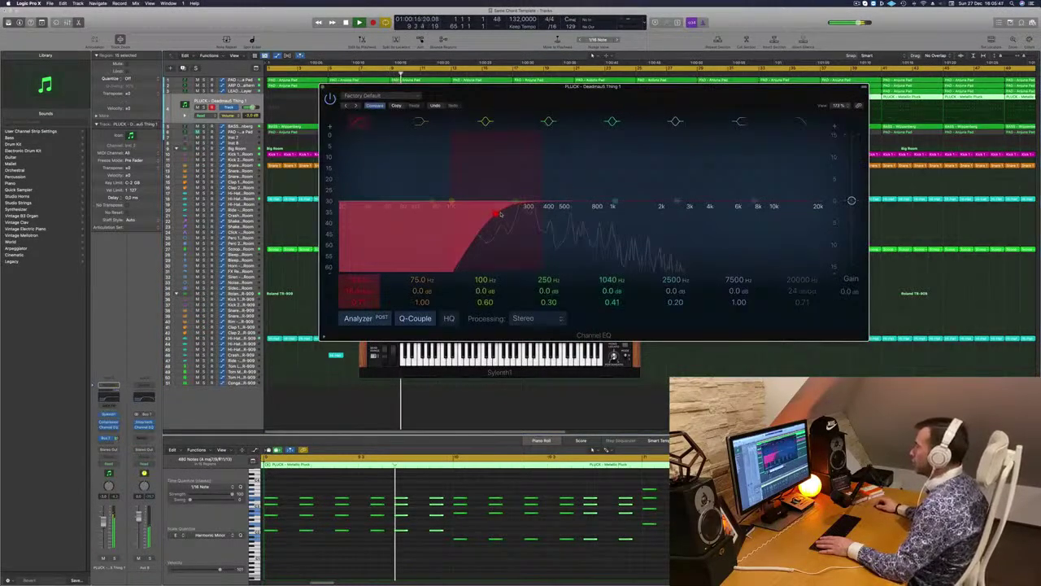
left_click(323, 86)
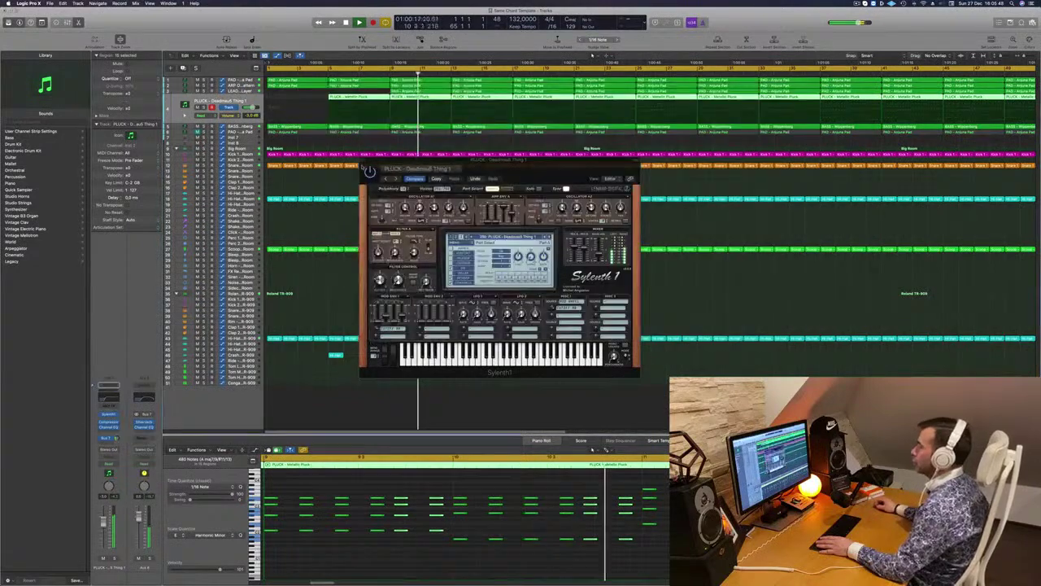
left_click(367, 168)
scroll(403, 136, "left", 1)
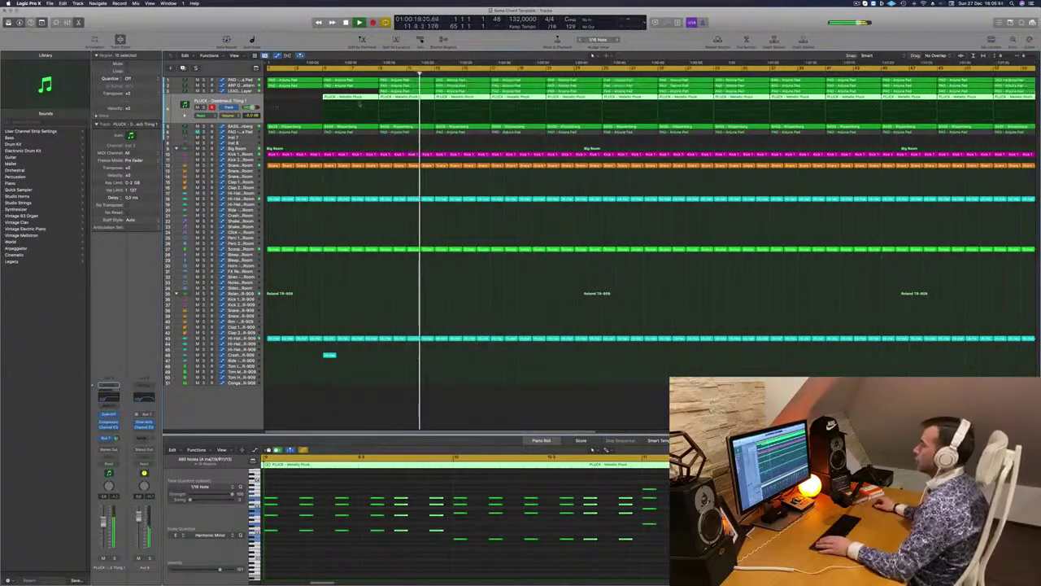
Step: Delete the pluck and lead regions at bar 13 and the second pad track's regions before bar 13
key("Return")
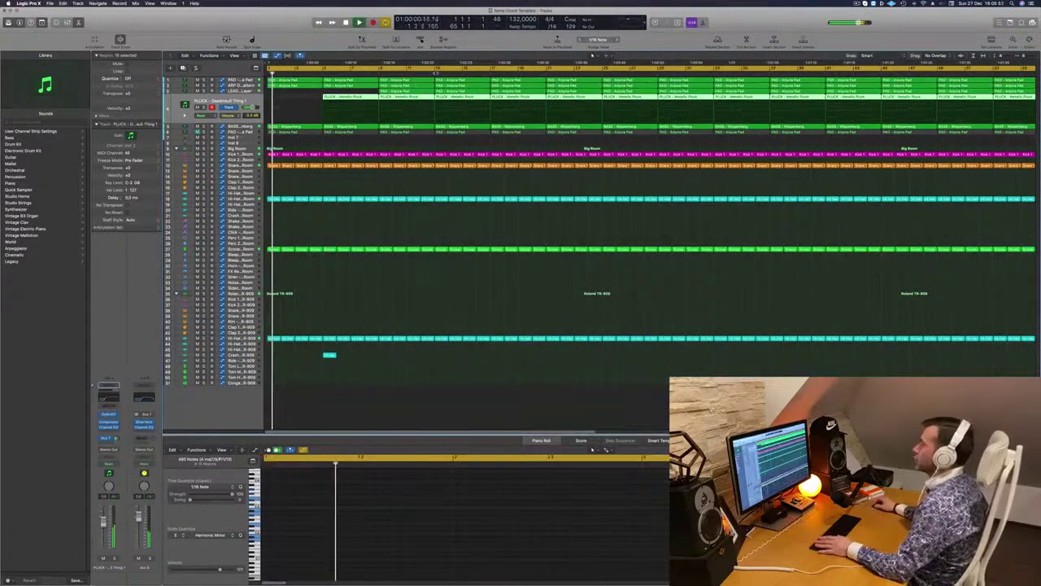
left_click(457, 182)
left_click(466, 97)
key("Delete")
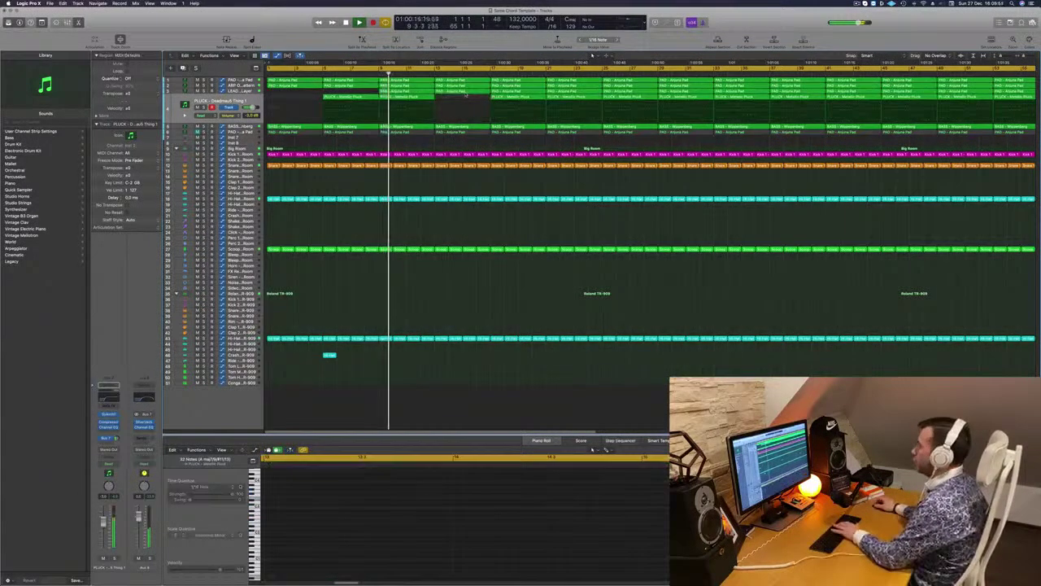
left_click(465, 91)
key("Delete")
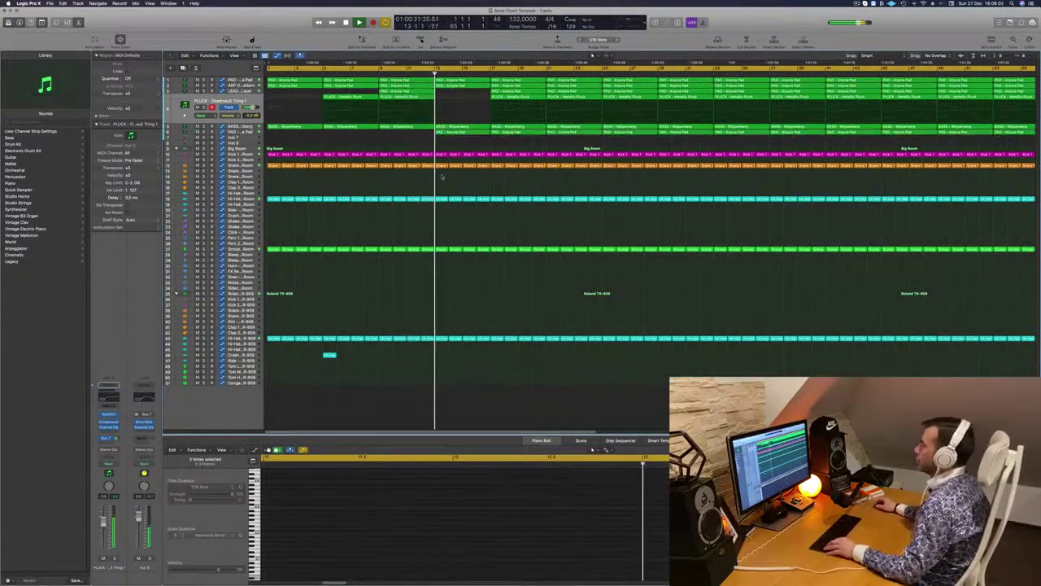
Step: Delete all drum regions except the kick from bar 13 to bar 17 and copy the crash region from bar 5 to bar 13
left_click_drag(438, 160, 490, 364)
key("Delete")
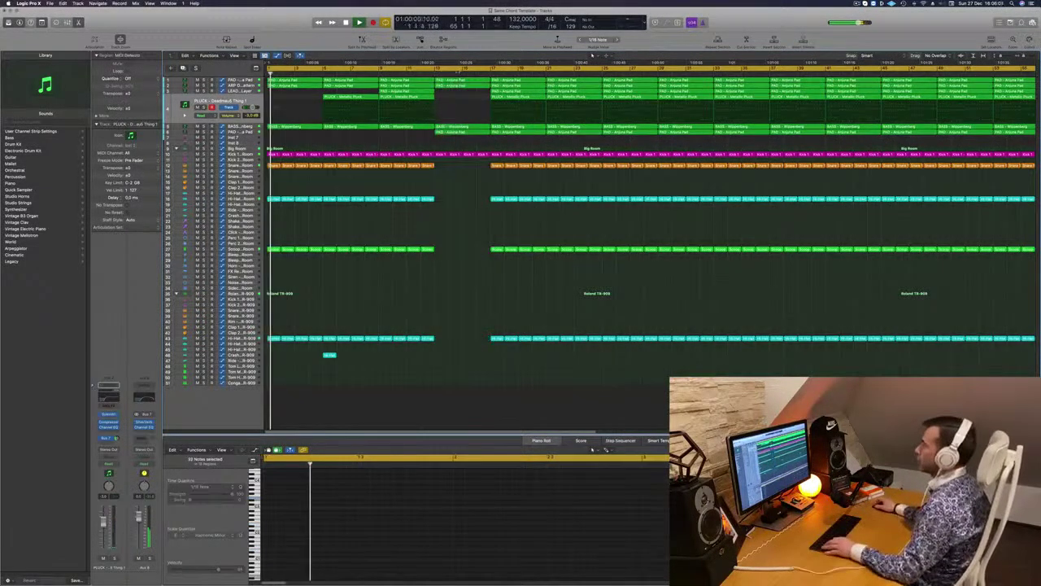
scroll(409, 233, "down", 4)
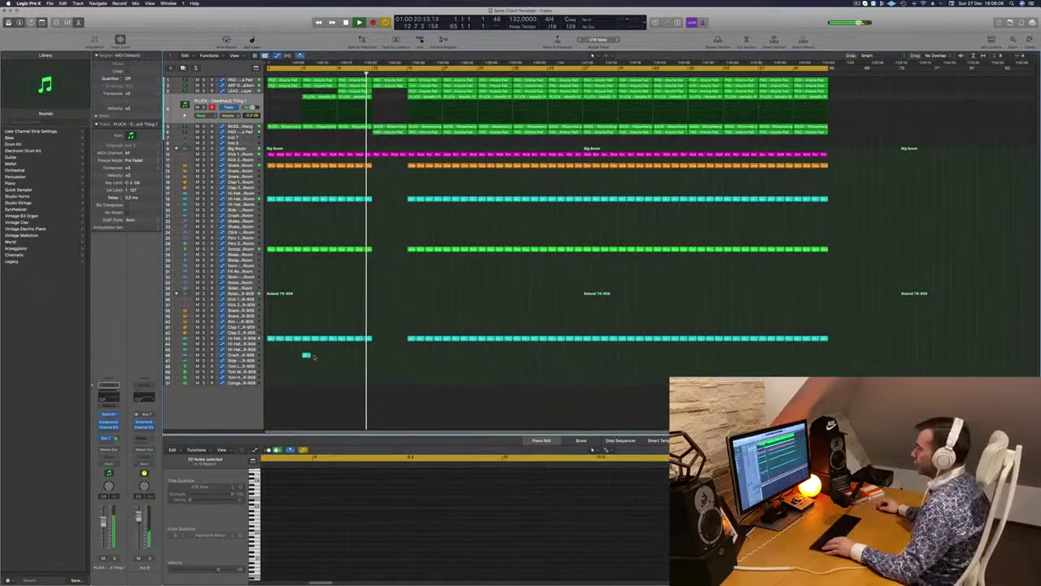
left_click(306, 355)
left_click_drag(306, 355, 376, 355)
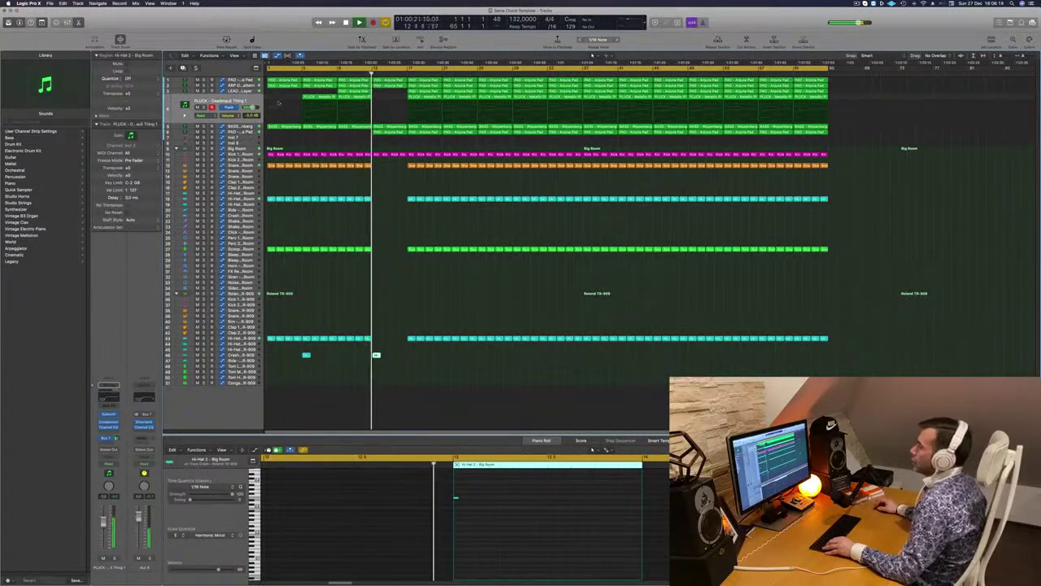
Step: Shape the BASS - Wippenberg filter automation with points at bars 9 and 13 so it rises into bar 13
left_click(241, 126)
key("Return")
left_click(373, 126)
left_click_drag(373, 126, 372, 120)
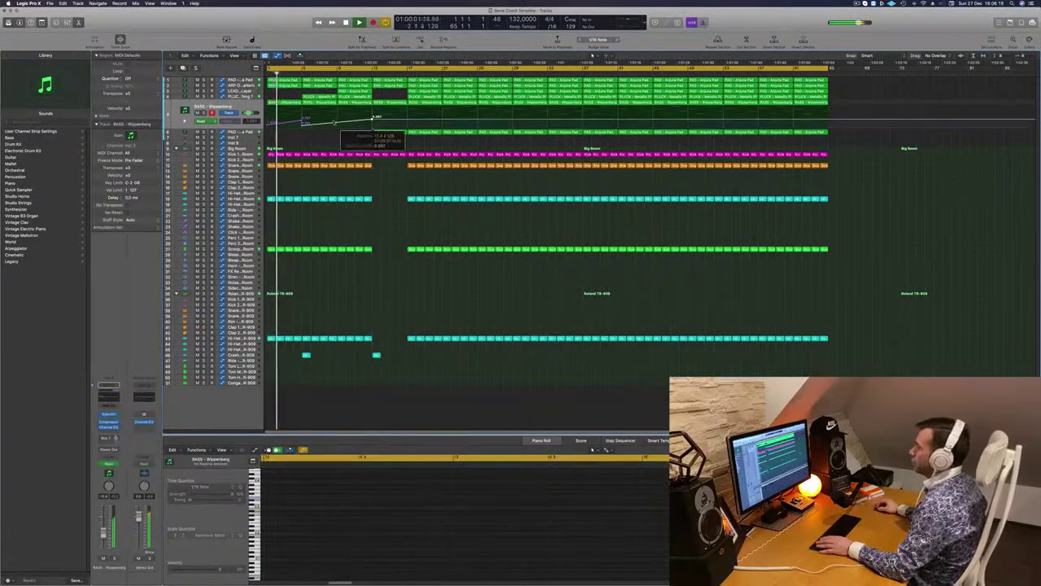
left_click(341, 124)
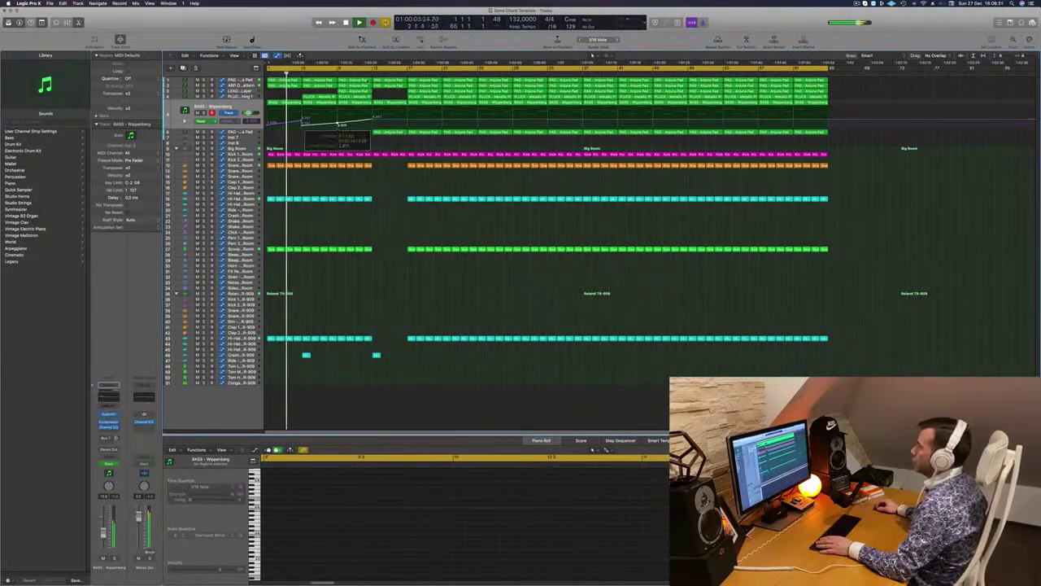
left_click(364, 74)
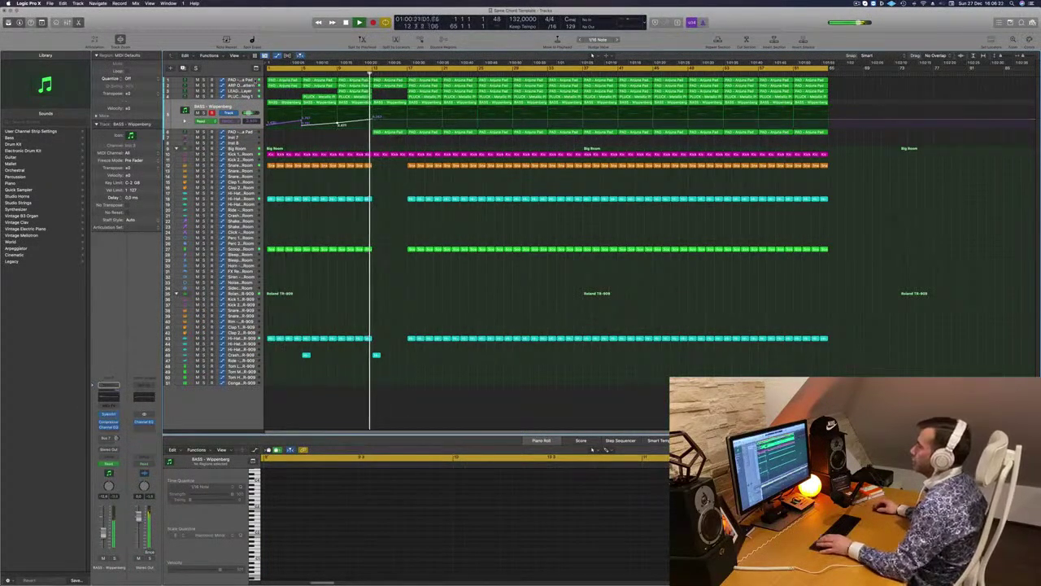
Step: Add a filter automation rise from bar 9 to bar 13 on the PAD - Anjuna Pad track
left_click(241, 81)
left_click(336, 74)
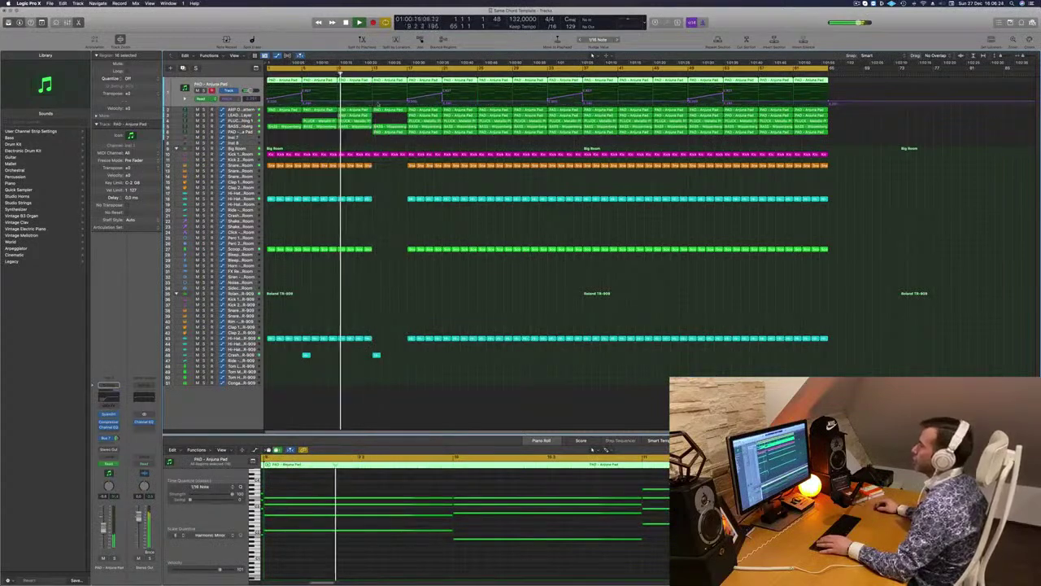
left_click(374, 103)
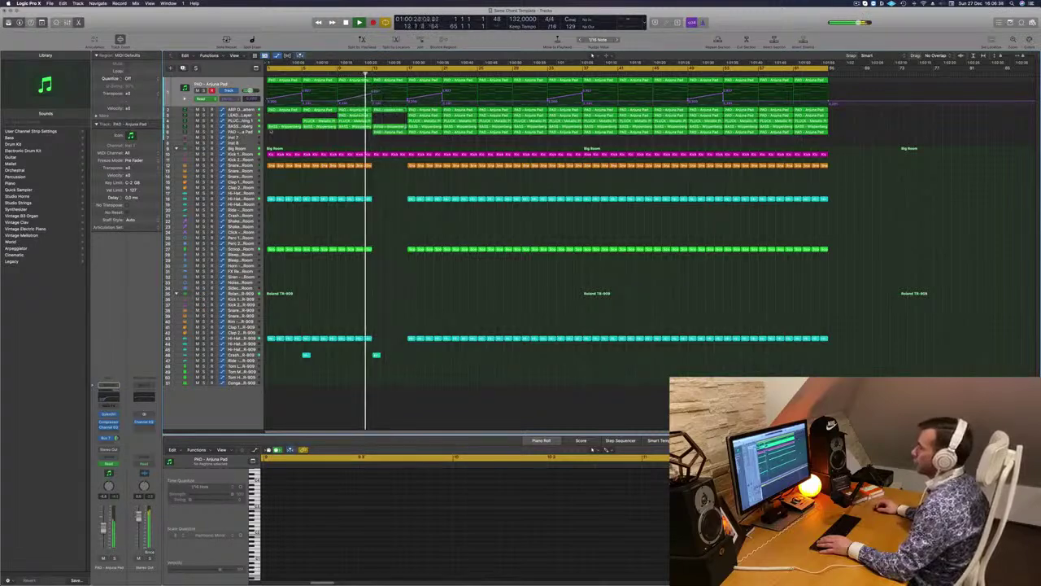
Step: Drop the BASS - Wippenberg filter automation back down at bar 13
left_click(254, 127)
left_click(375, 121)
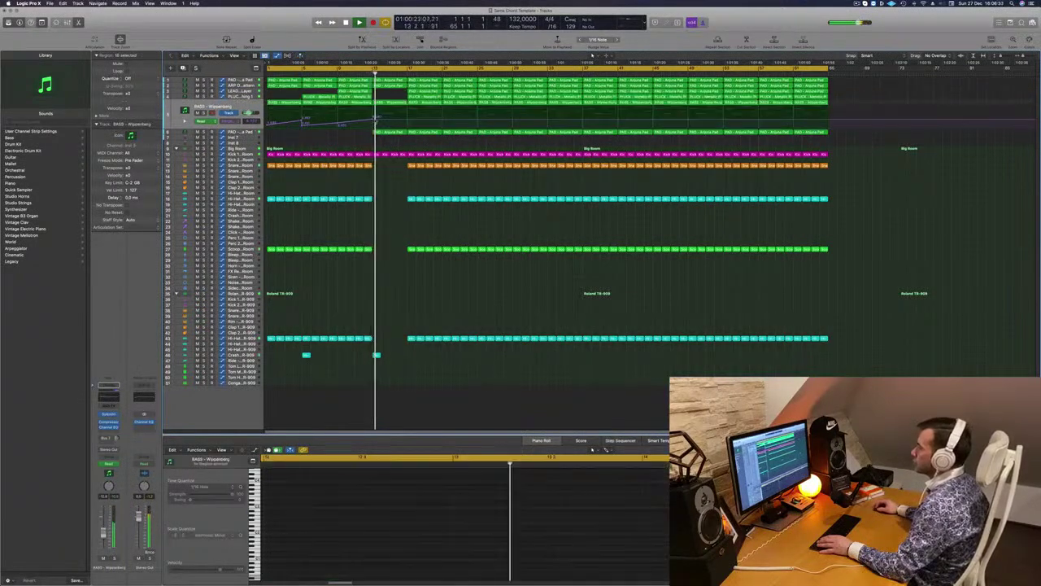
left_click_drag(375, 120, 375, 125)
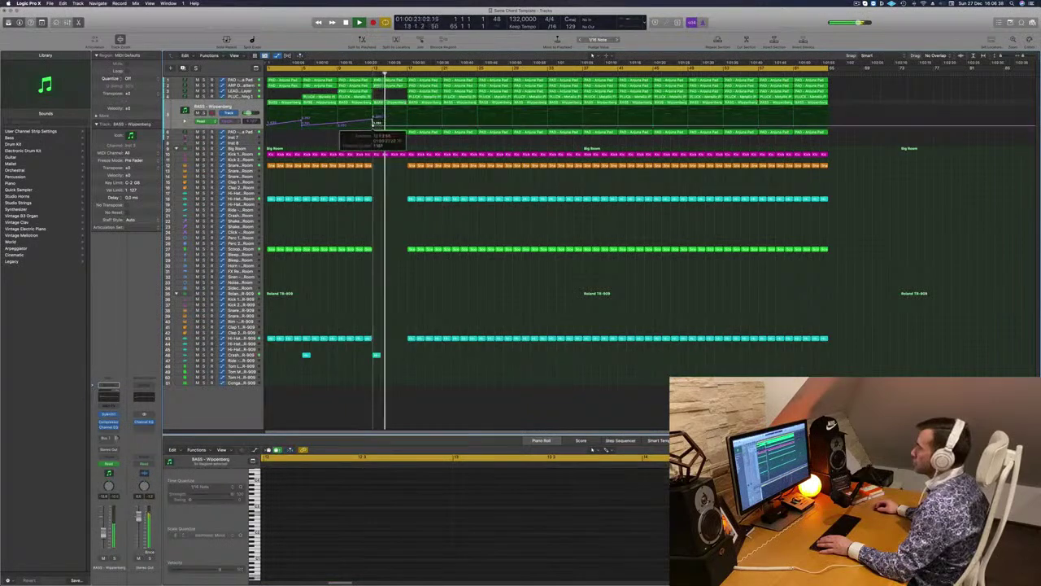
Step: Delete the lead and pluck regions at bar 17 and the ARP OnePattern regions at bars 13 and 17
left_click(413, 91)
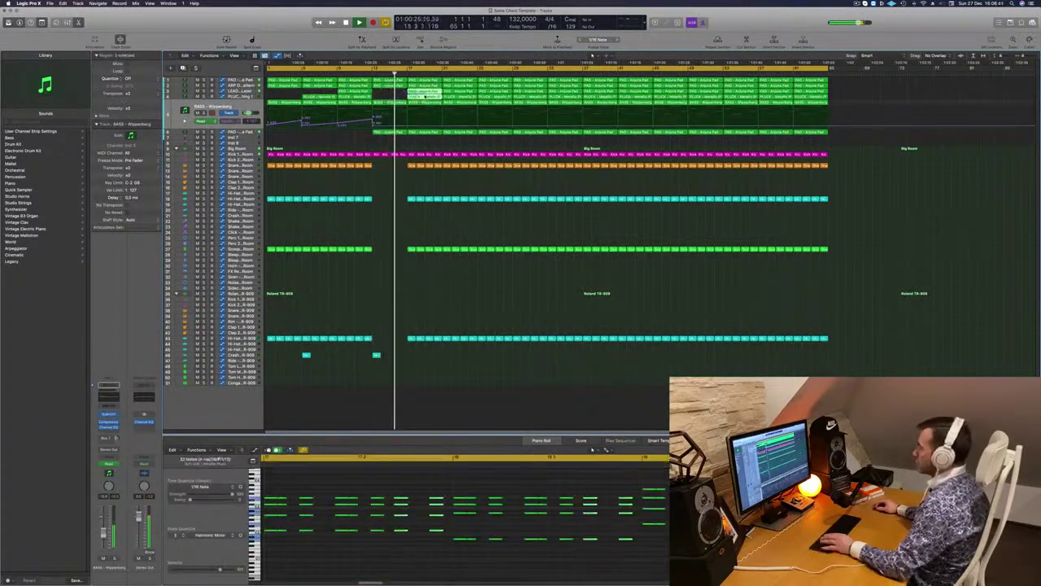
key("Delete")
left_click(414, 97)
key("Delete")
left_click(359, 70)
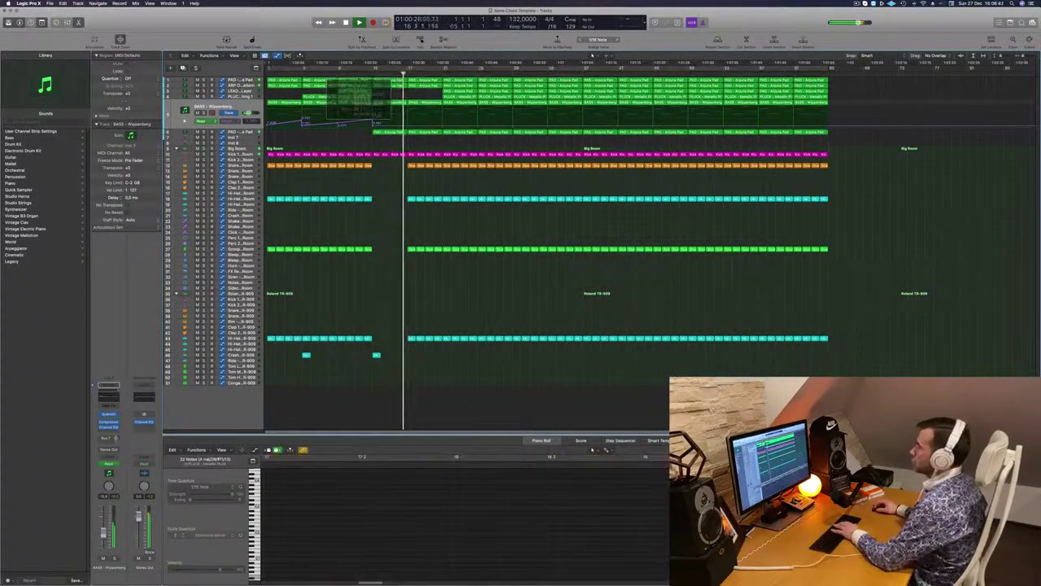
left_click(416, 84)
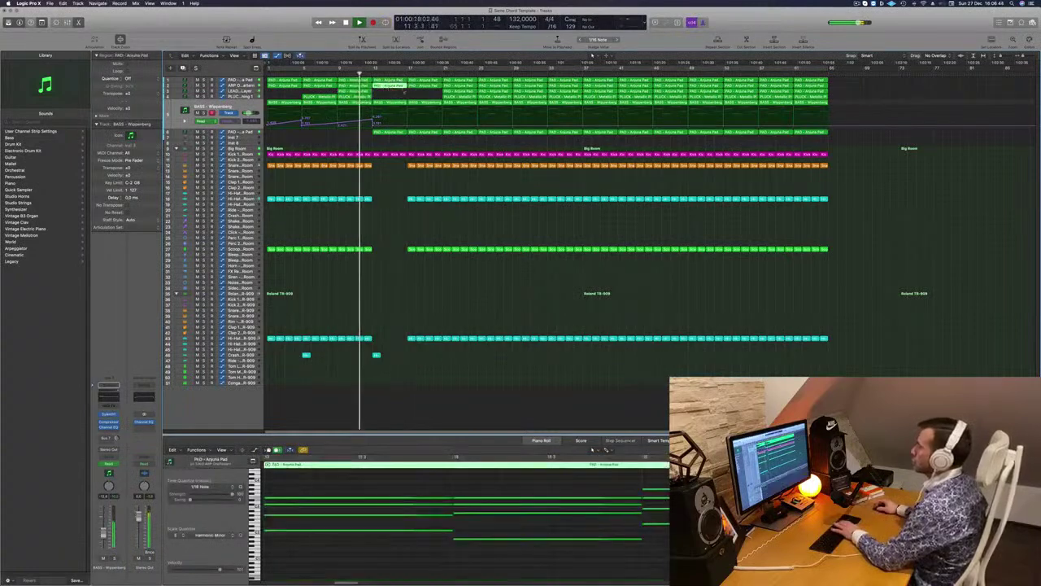
key("Delete")
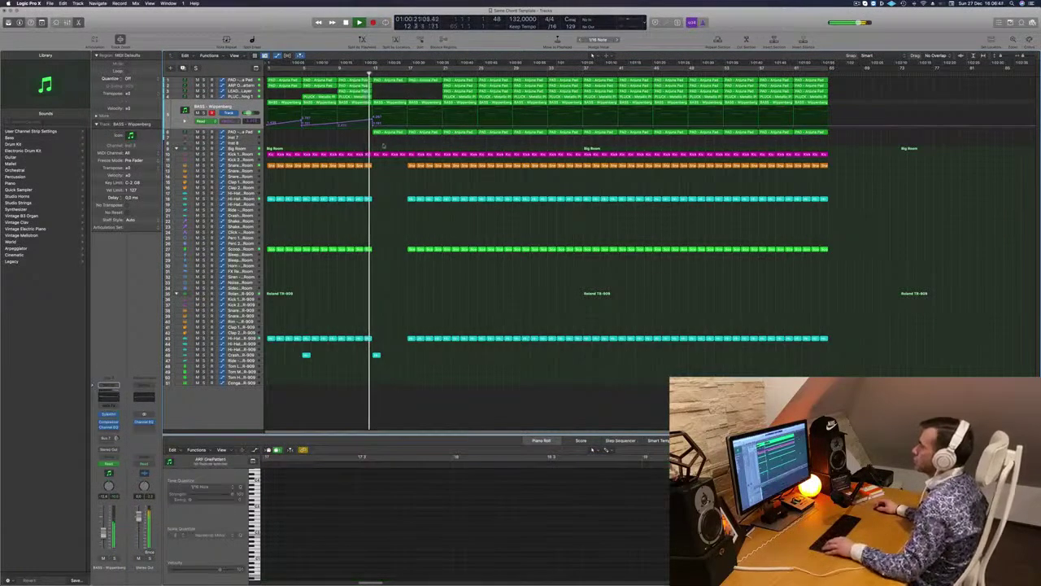
Step: Add a BASS - Wippenberg filter automation rise from bar 13 to bar 17 that drops back down at bar 17
key("super+Left")
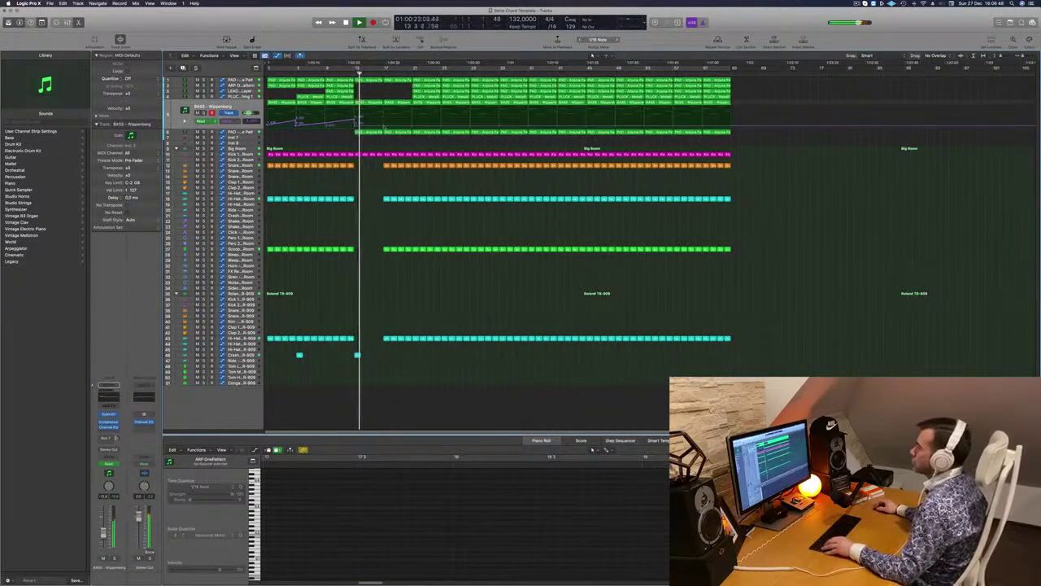
left_click_drag(382, 128, 387, 118)
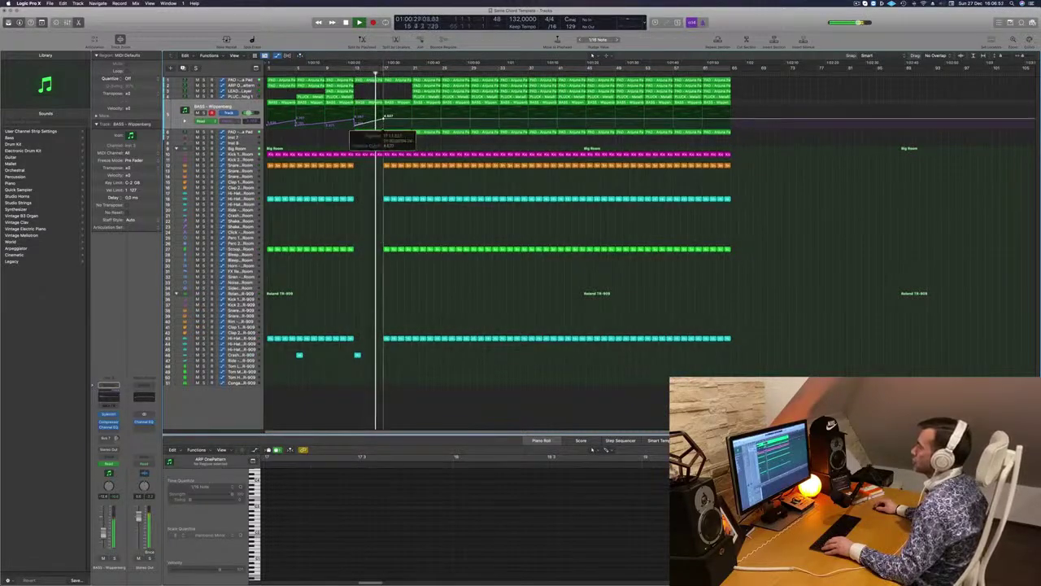
left_click_drag(382, 120, 386, 124)
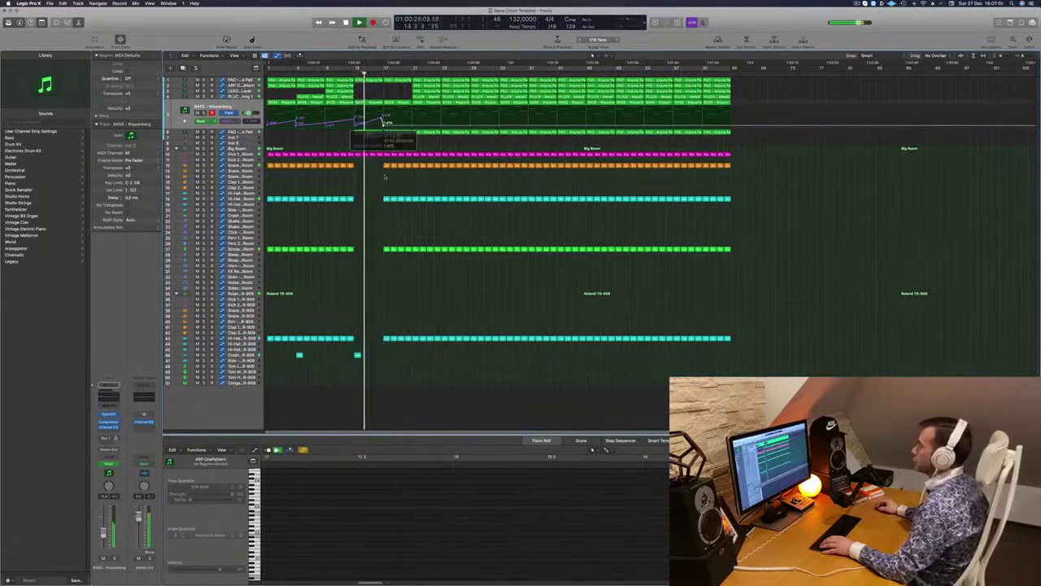
Step: Delete the snare, hi-hat and other non-kick drum regions from bar 17 to bar 21
left_click_drag(382, 166, 408, 320)
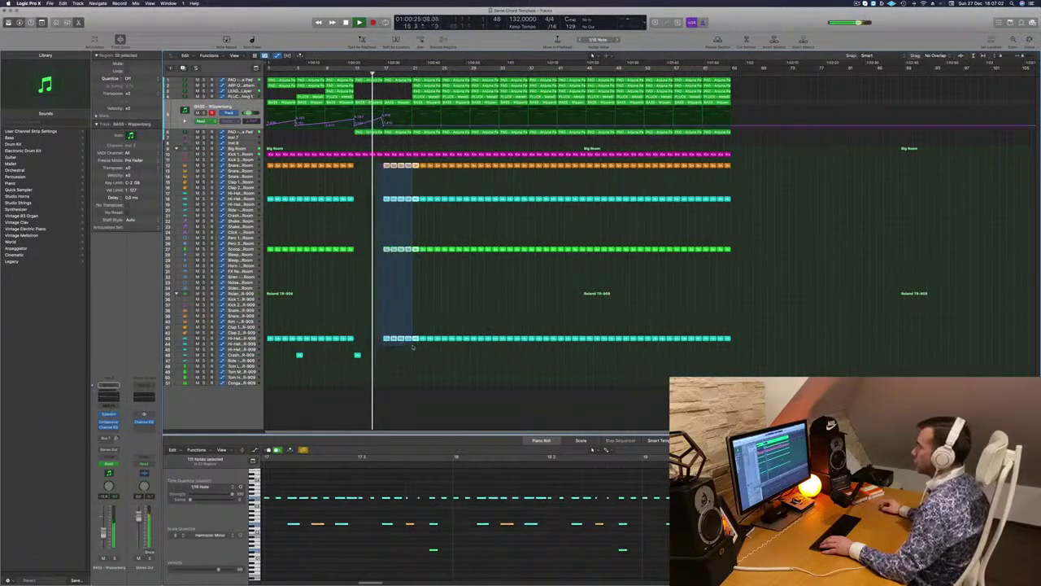
key("Delete")
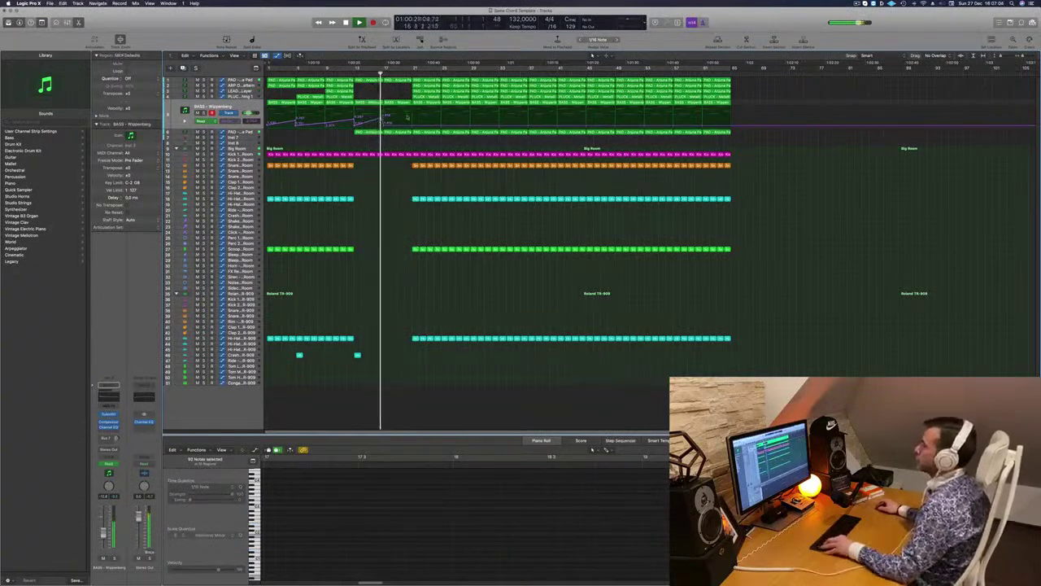
Step: Adjust the PAD - Anjuna Pad filter automation point at bar 17, where the rise to bar 21 begins
scroll(407, 116, "up", 3)
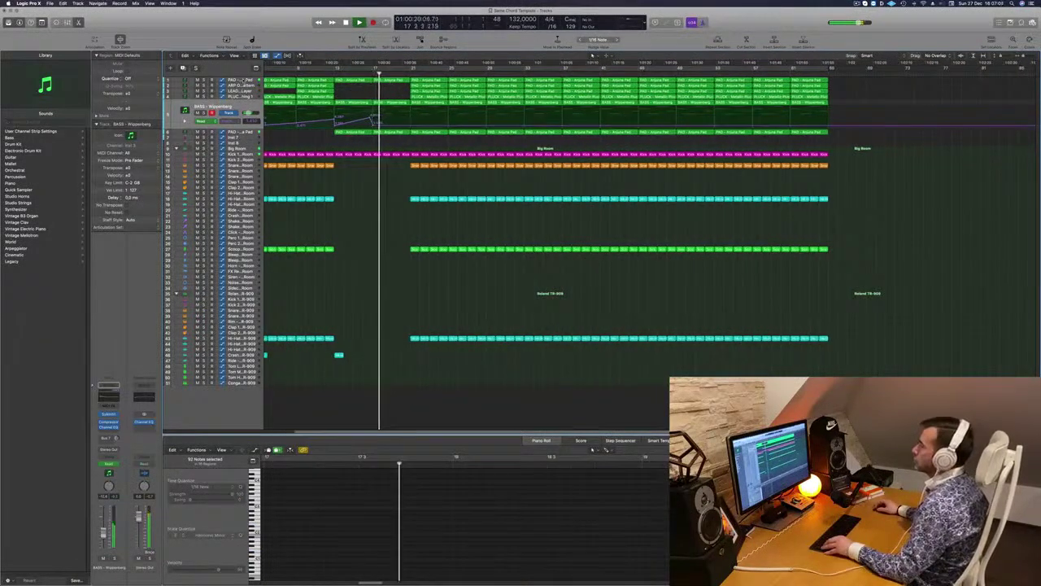
left_click(241, 84)
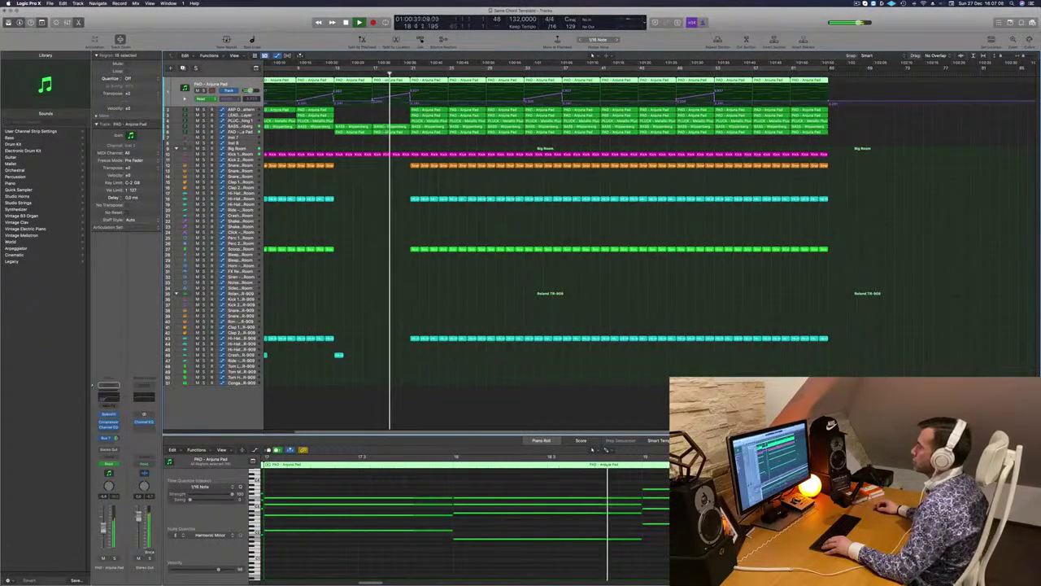
left_click(373, 101)
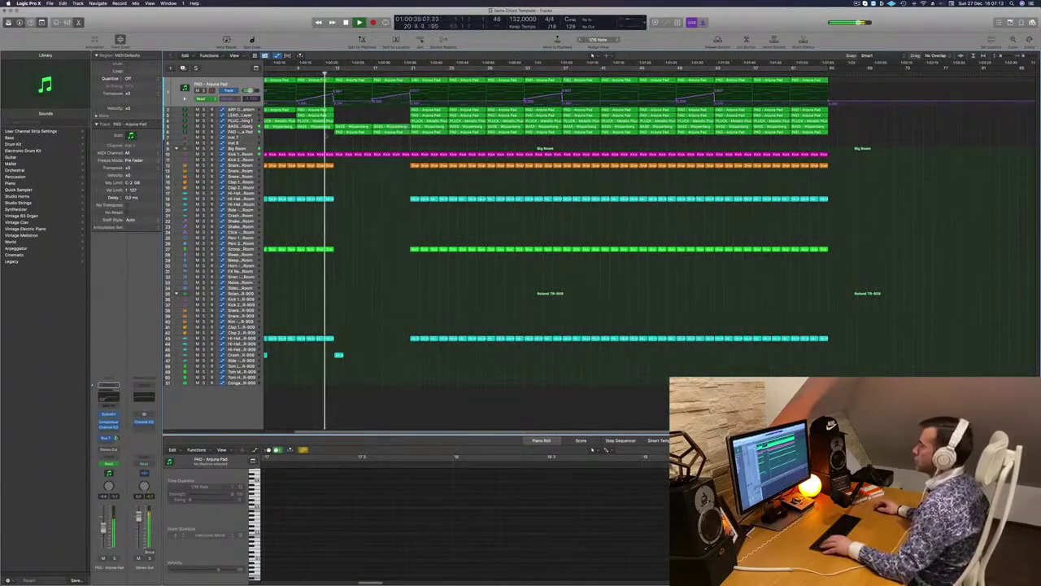
Step: Delete all drum regions including the kick from bar 21 to bar 25, plus the ARP OnePattern region at bar 21
left_click_drag(414, 151, 440, 333)
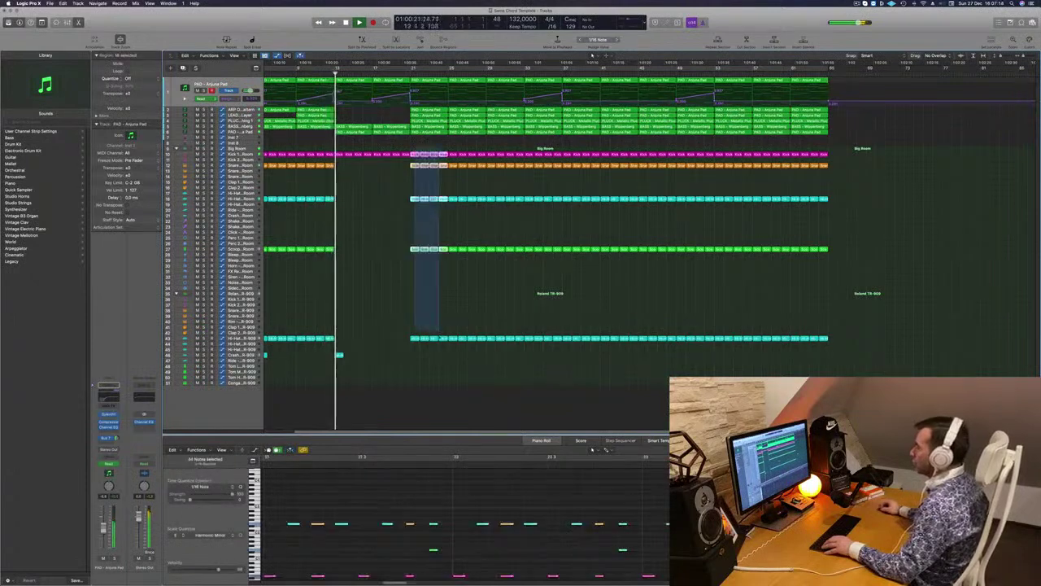
key("Delete")
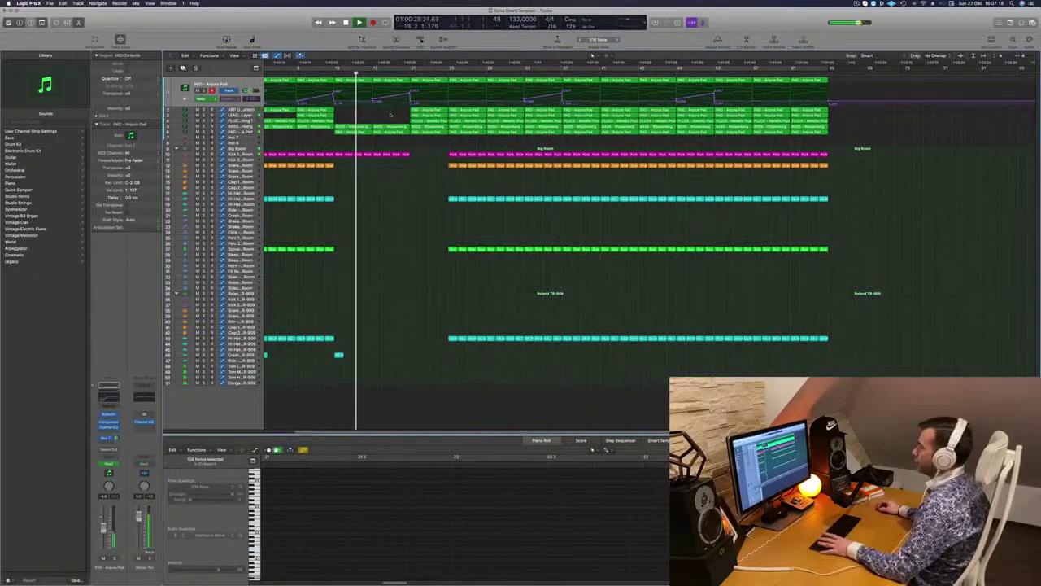
left_click(415, 111)
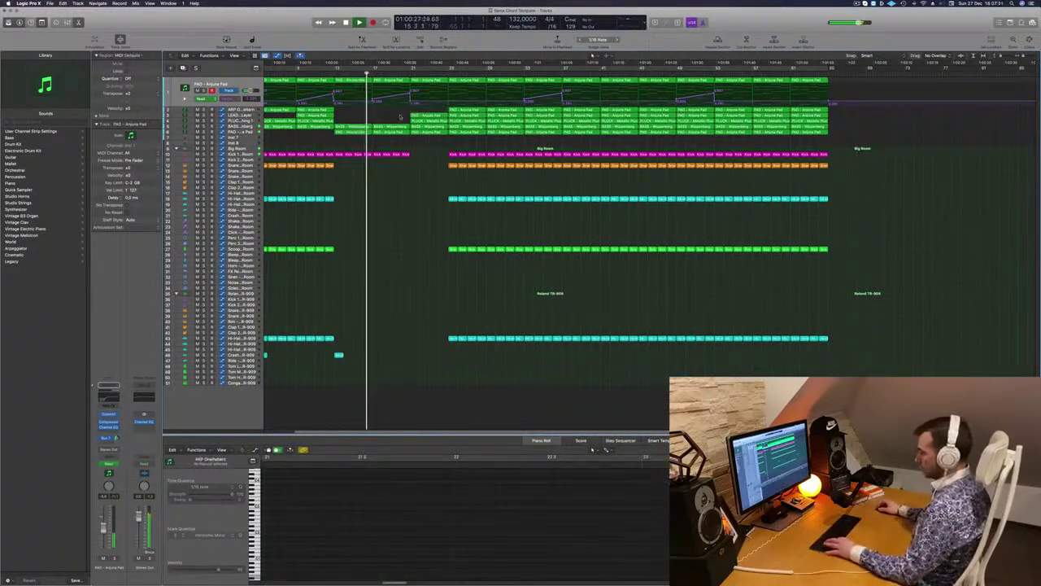
Step: Select all regions in the arrangement and name them by their tracks
key("super+a")
right_click(476, 115)
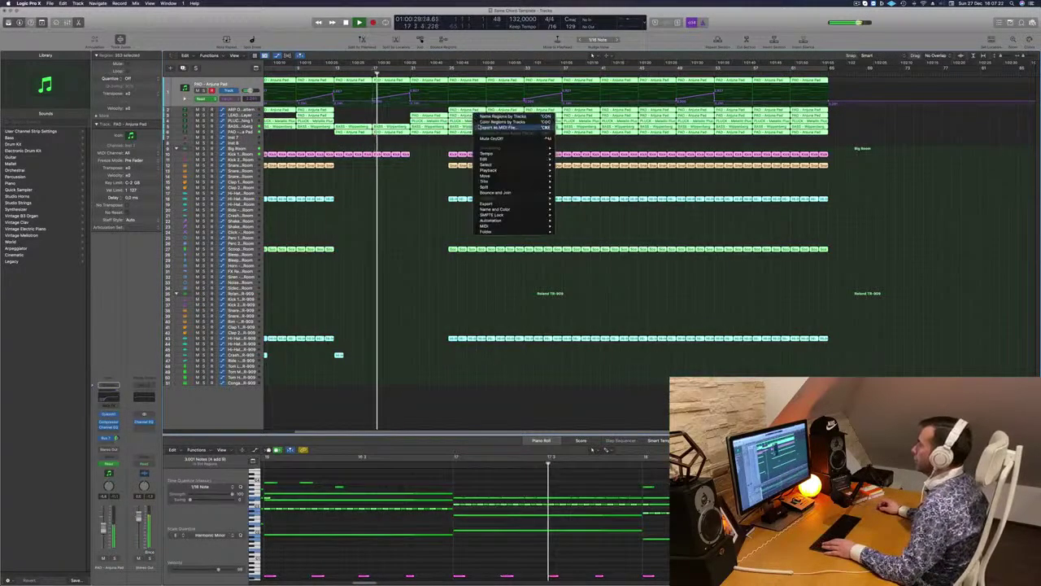
left_click(500, 116)
right_click(466, 120)
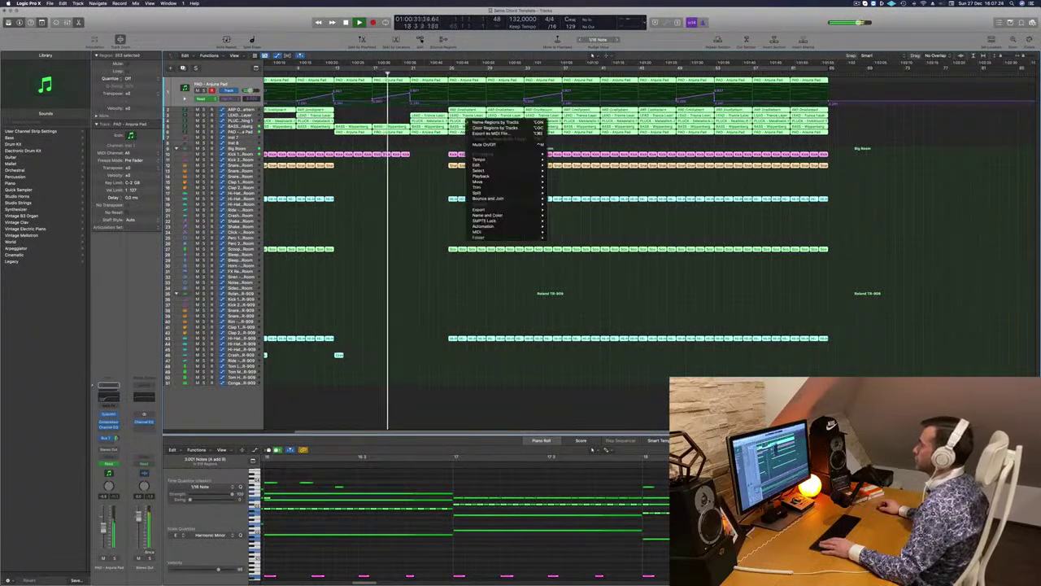
right_click(431, 149)
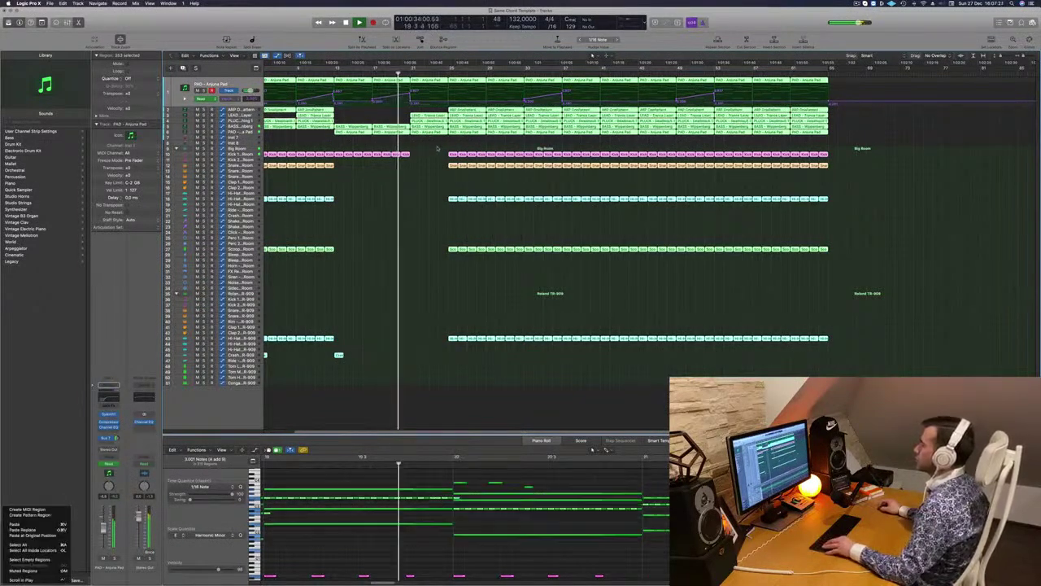
left_click(284, 100)
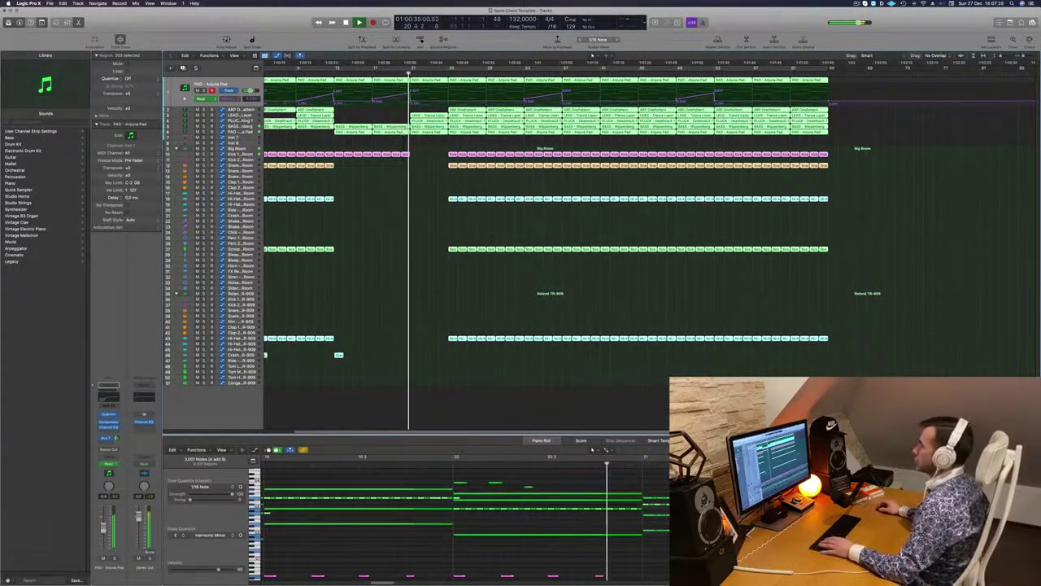
Step: Add a lower BASS - Wippenberg filter automation point at bar 21, sloping down from the point at bar 17
left_click(391, 117)
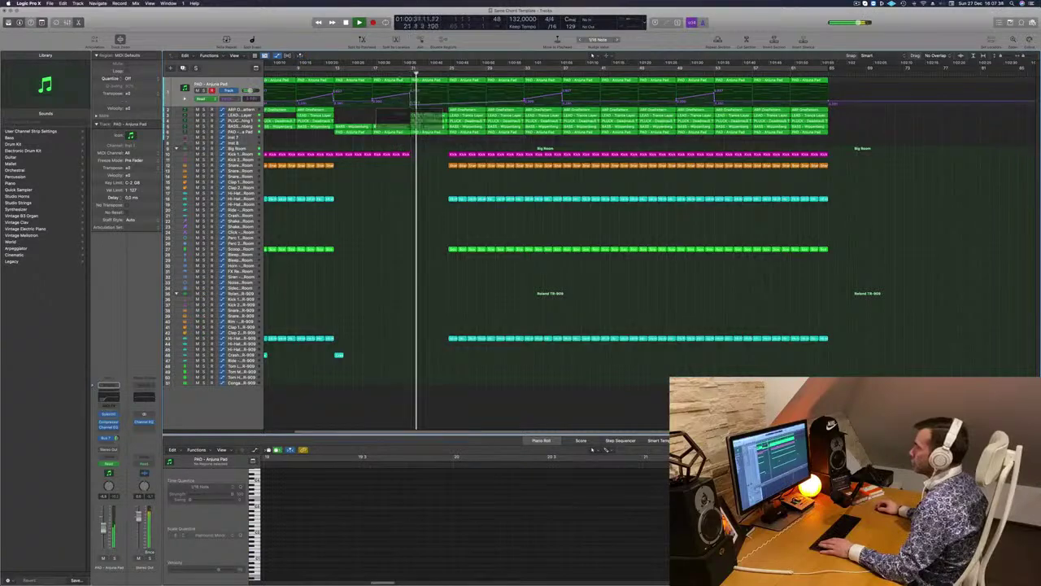
left_click(407, 126)
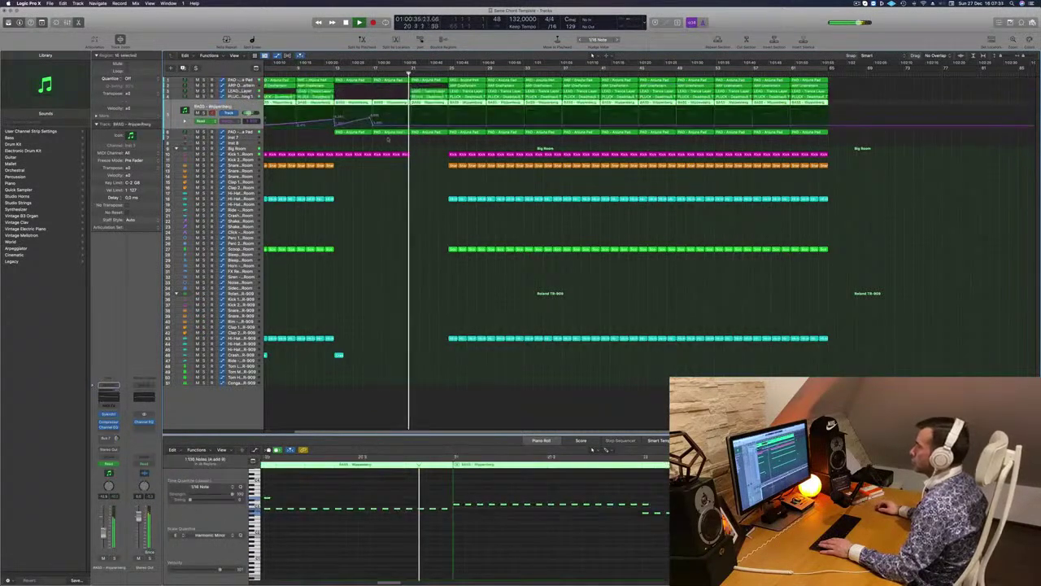
left_click(411, 126)
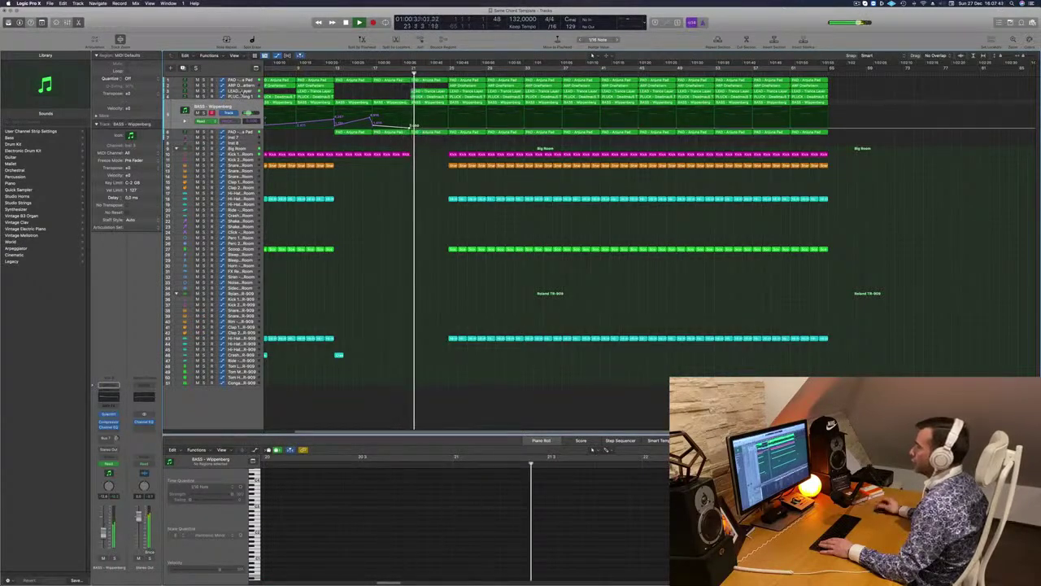
Step: Delete the LEAD - Trance Layer region from bar 21 to bar 25
left_click(407, 91)
left_click(400, 95)
left_click(427, 92)
key("Delete")
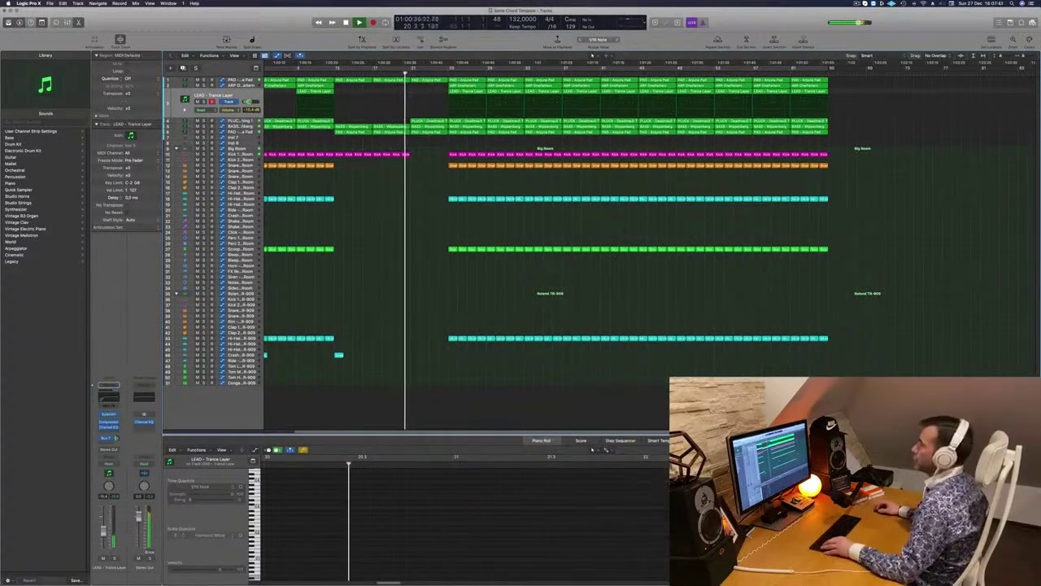
Step: Set the PLUCK - Deadmau5 Thing 1 track to Touch automation and record a movement of Sylenth1's Filter Control cutoff
key("Down")
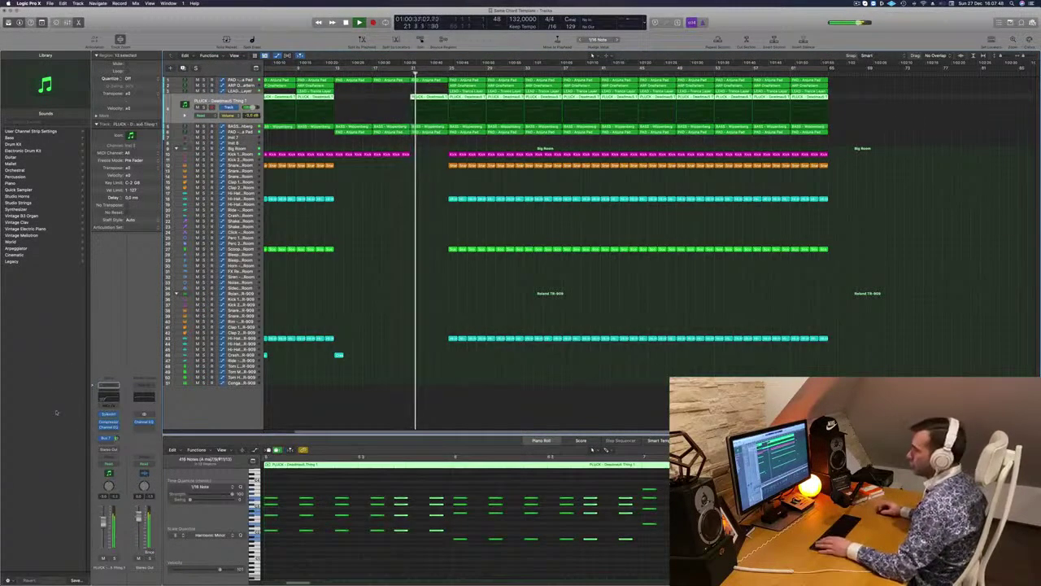
left_click(108, 463)
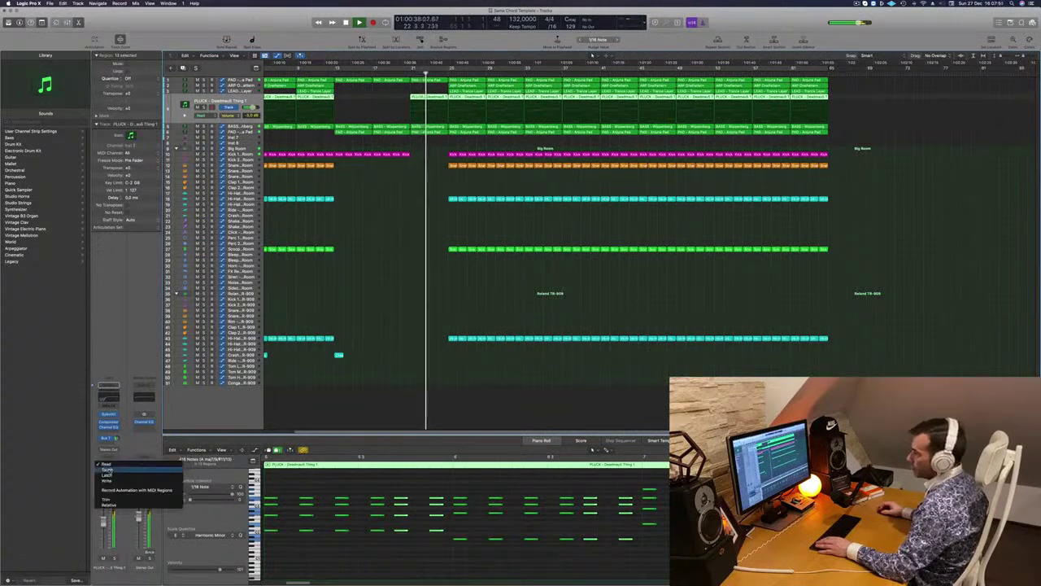
left_click(107, 469)
left_click(108, 415)
left_click_drag(553, 150, 648, 160)
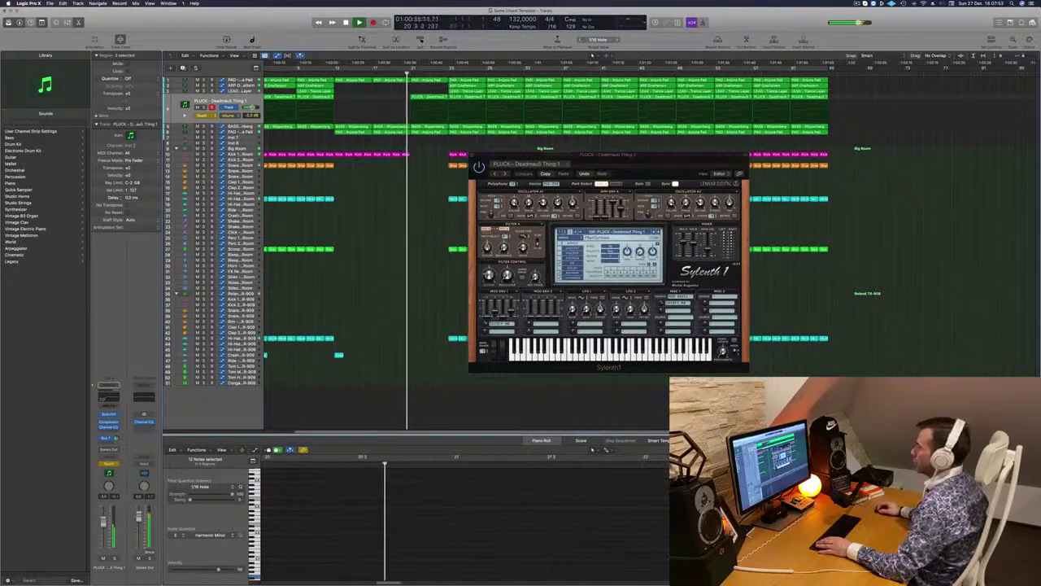
left_click_drag(489, 276, 489, 282)
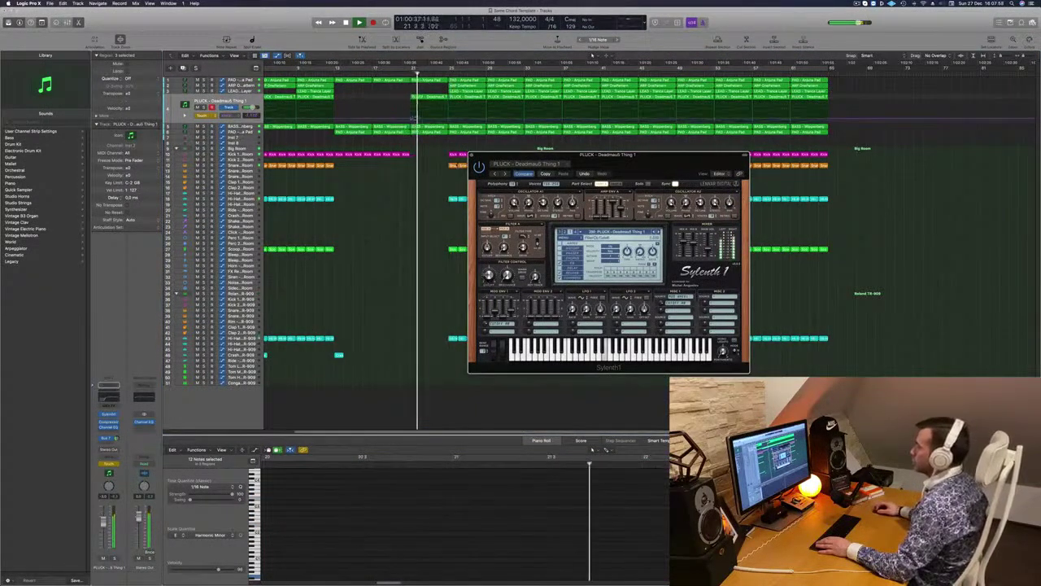
left_click(472, 156)
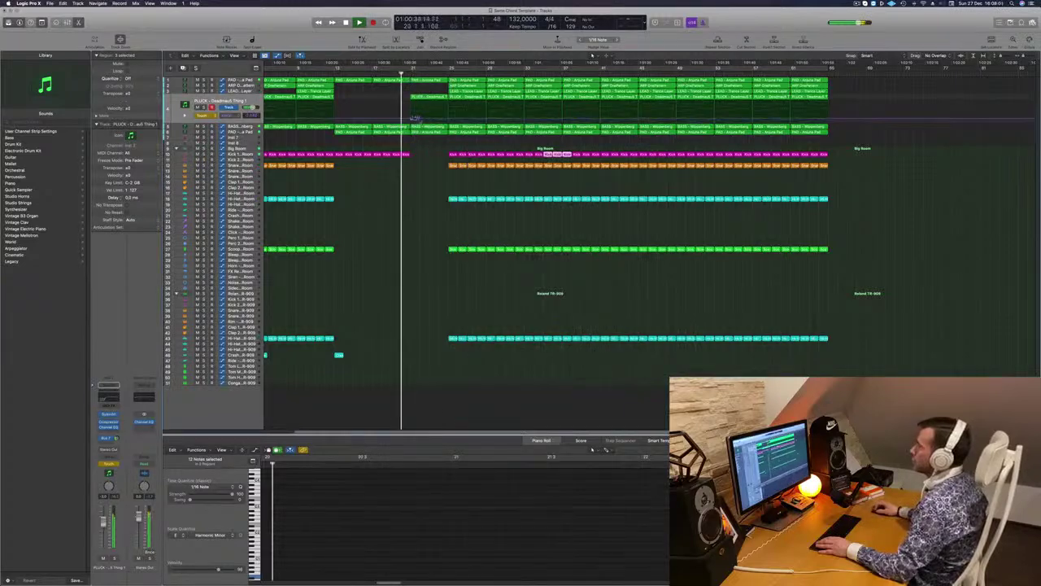
Step: Shape the PLUCK - Deadmau5 Thing 1 cutoff automation into a rise from a lowered point at bar 21 to bar 25
left_click(407, 118)
left_click(411, 119)
left_click(450, 118)
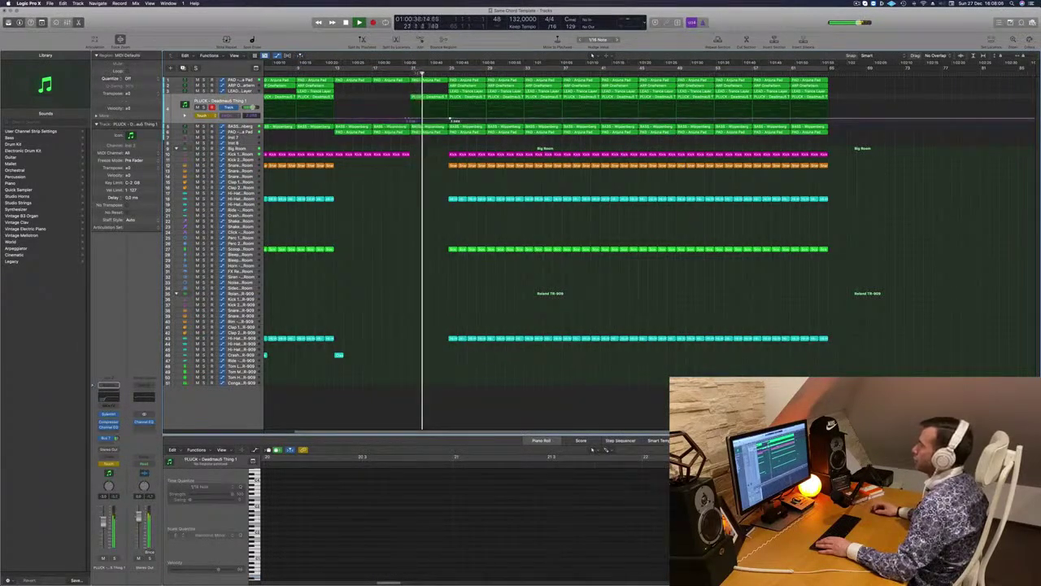
left_click(401, 71)
left_click(411, 119)
left_click_drag(411, 119, 411, 123)
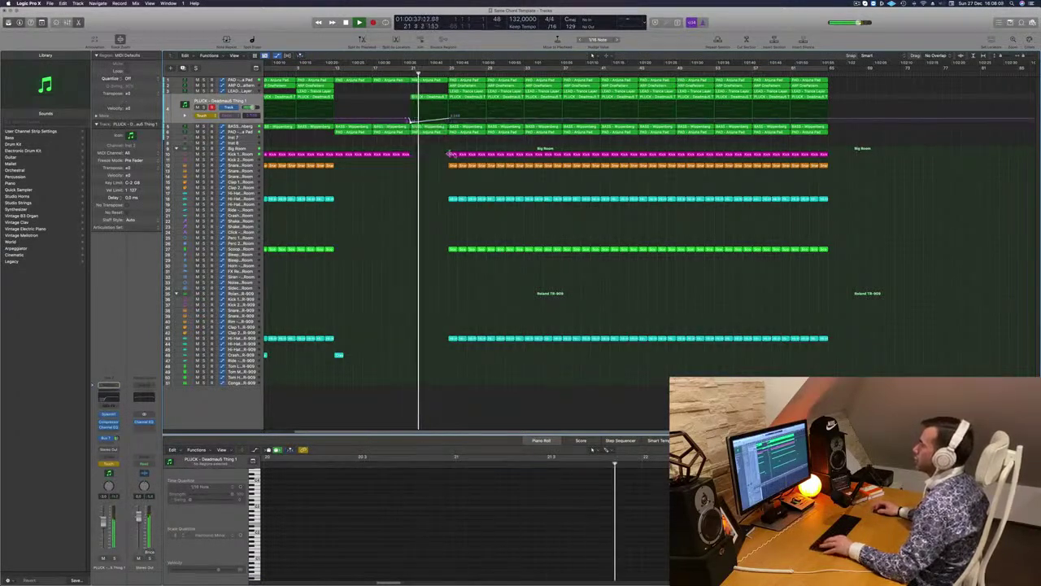
Step: Delete the drum regions from bar 25 to bar 29, keeping only the Roland TR-909 hi-hat
key("super+Right")
left_click_drag(445, 163, 463, 336)
left_click(458, 183)
left_click_drag(453, 149, 494, 336)
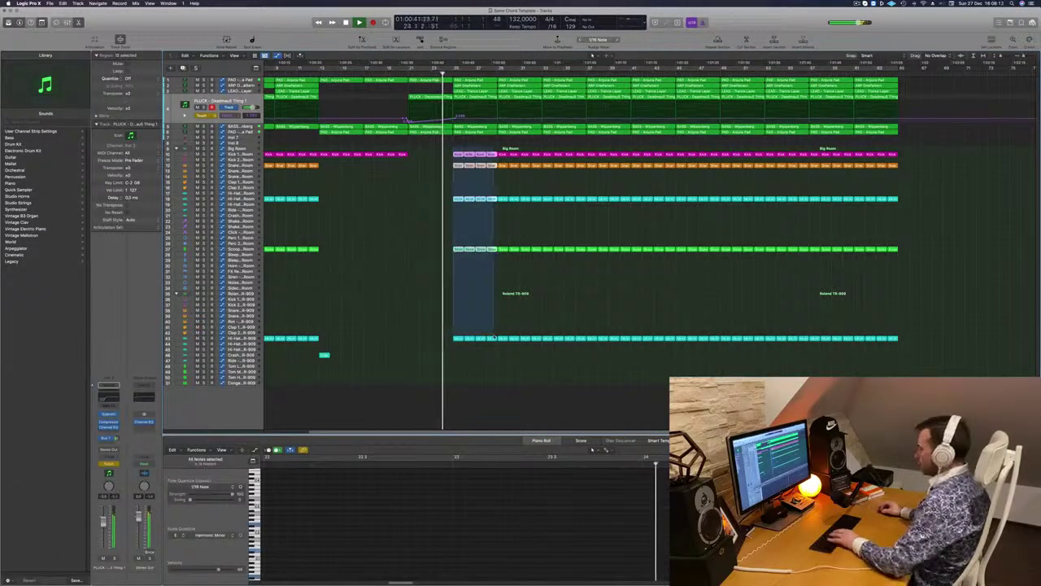
key("Delete")
key("super+Left")
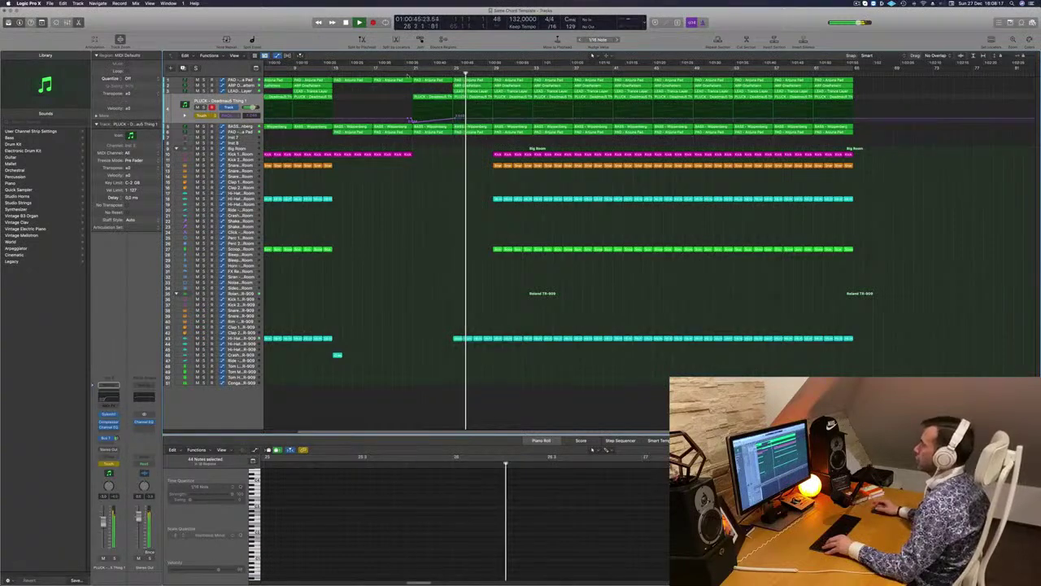
key("super+Right")
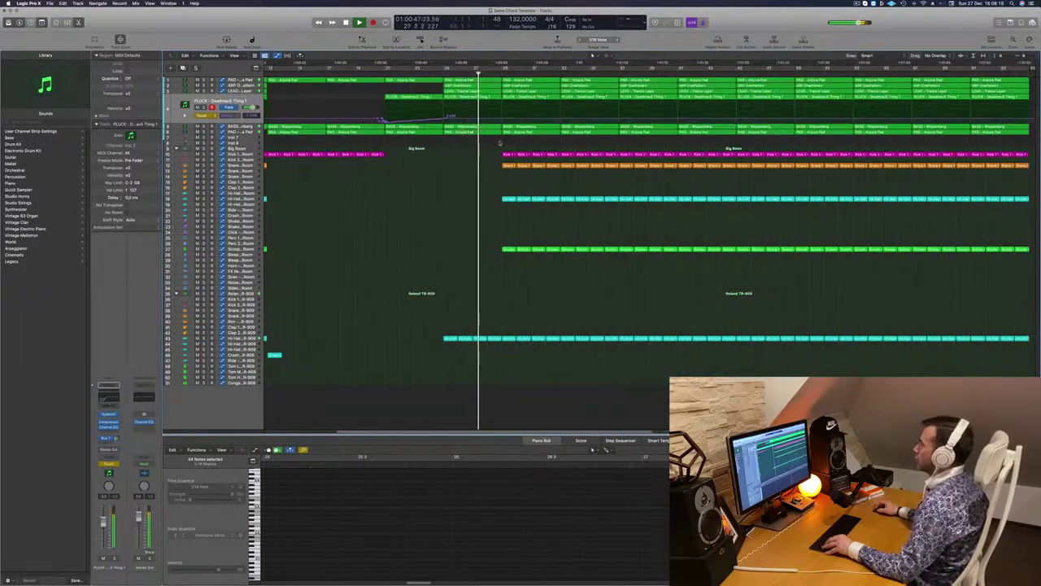
key("super+Left")
key("super+Left")
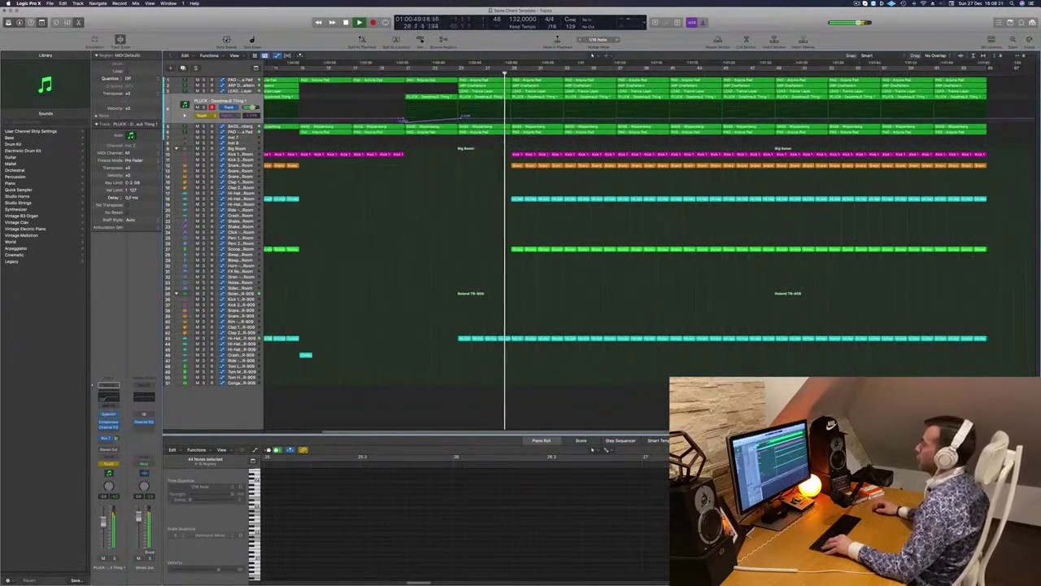
key("super+Left")
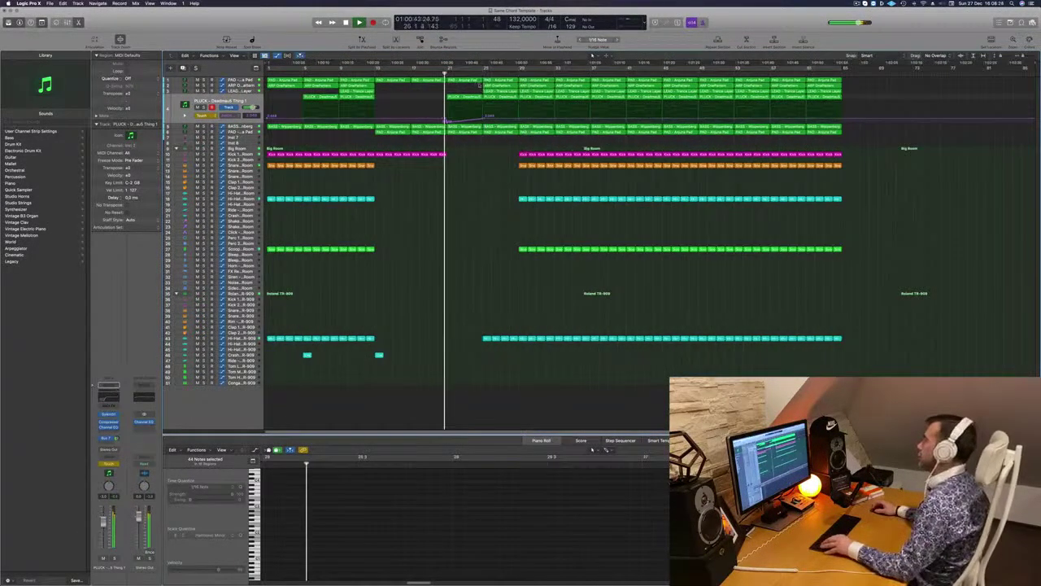
key("super+Left")
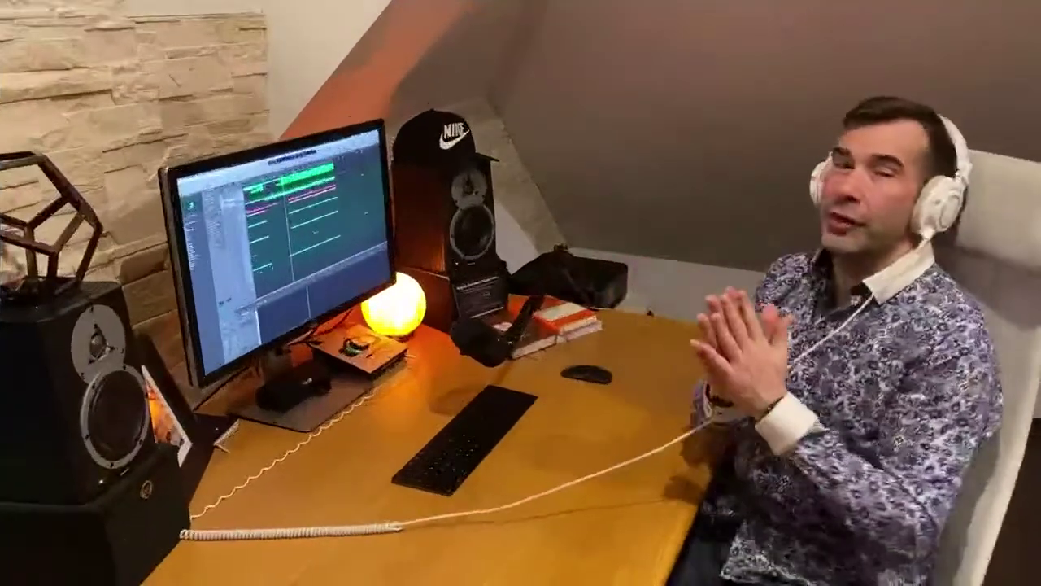